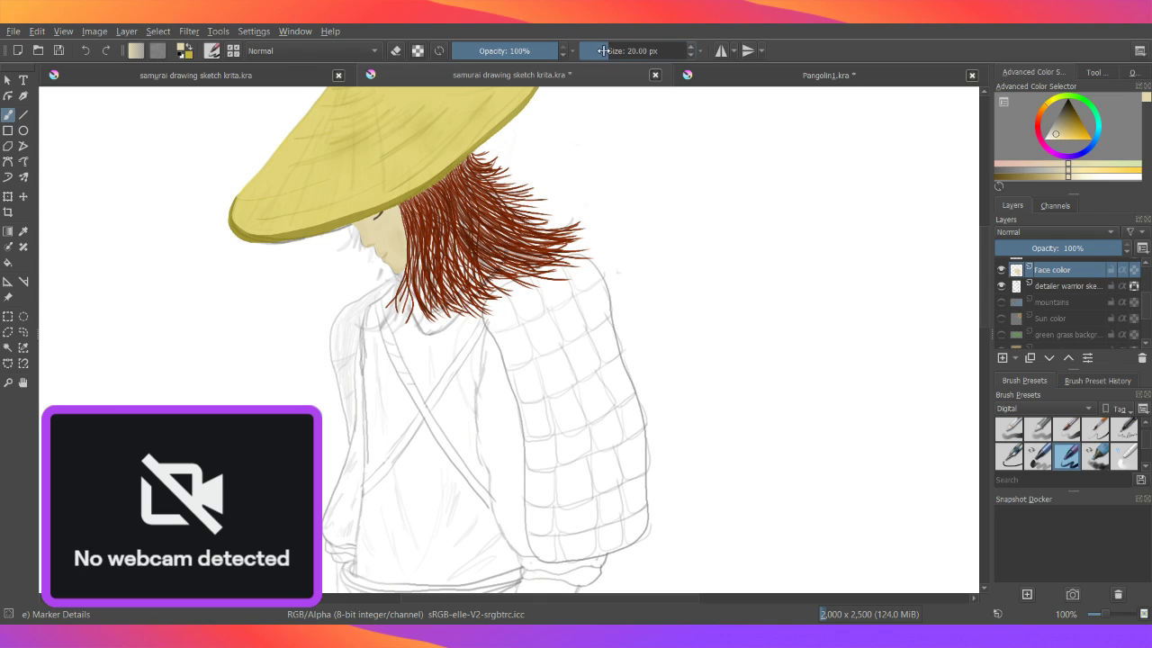
# - Thin the brush size down to 6.6 px
pyautogui.moveTo(603, 51); pyautogui.dragTo(594, 51)
pyautogui.scroll(1, 1149, 264)
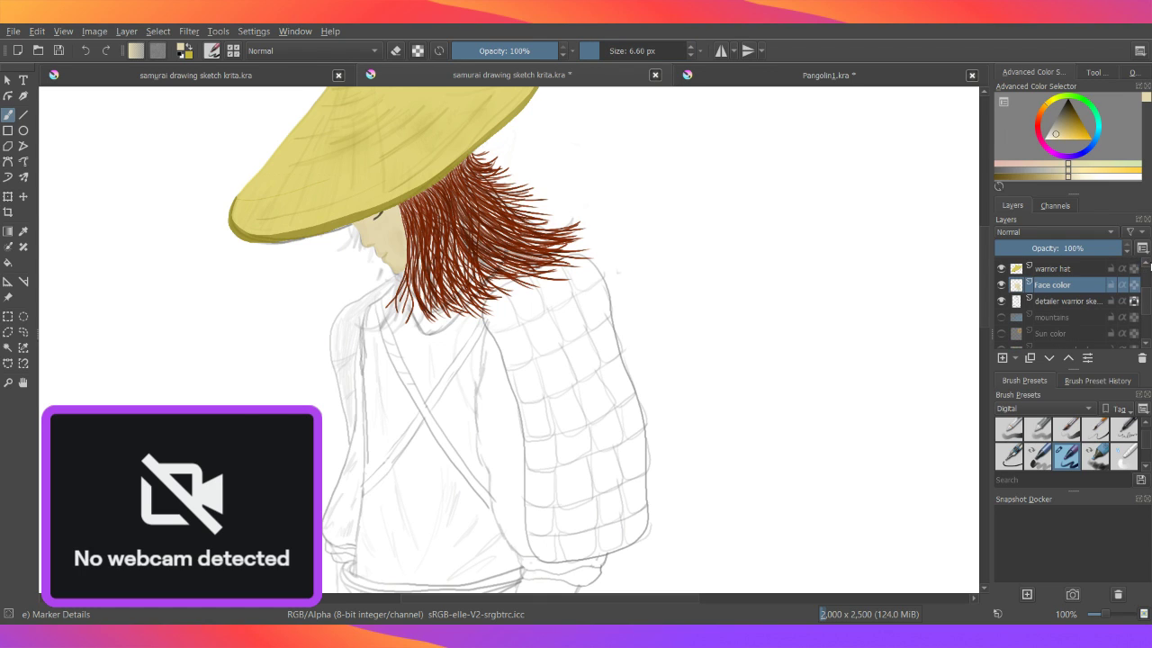
pyautogui.scroll(1, 1148, 265)
pyautogui.scroll(1, 1148, 268)
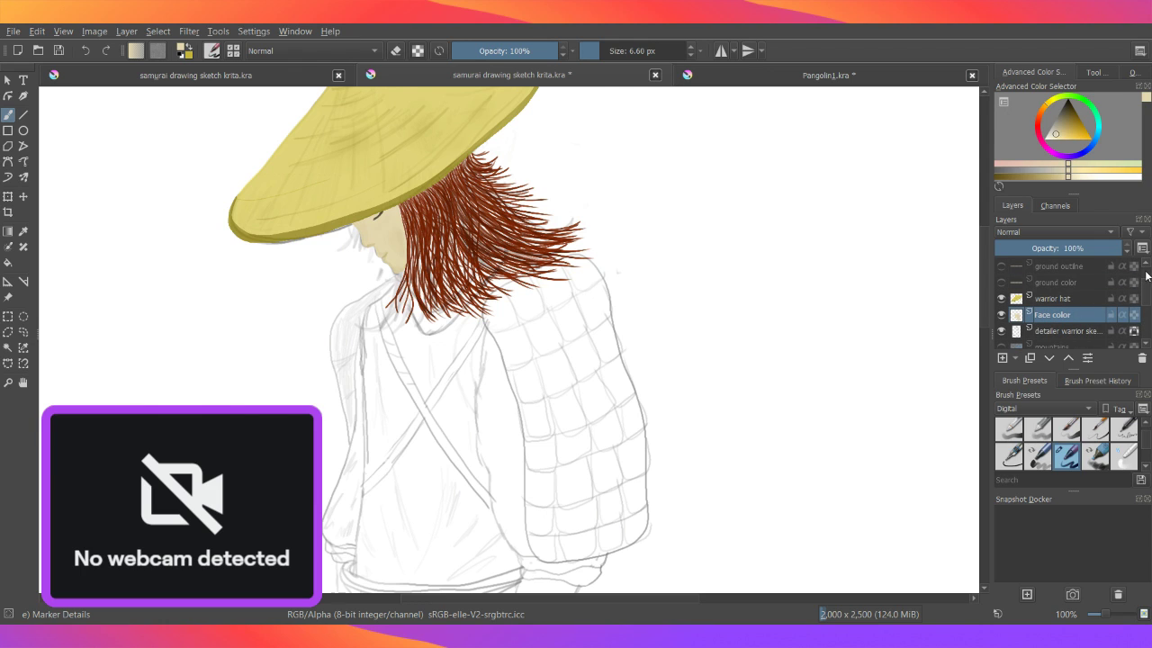
pyautogui.scroll(-1, 1143, 344)
pyautogui.scroll(-1, 1146, 348)
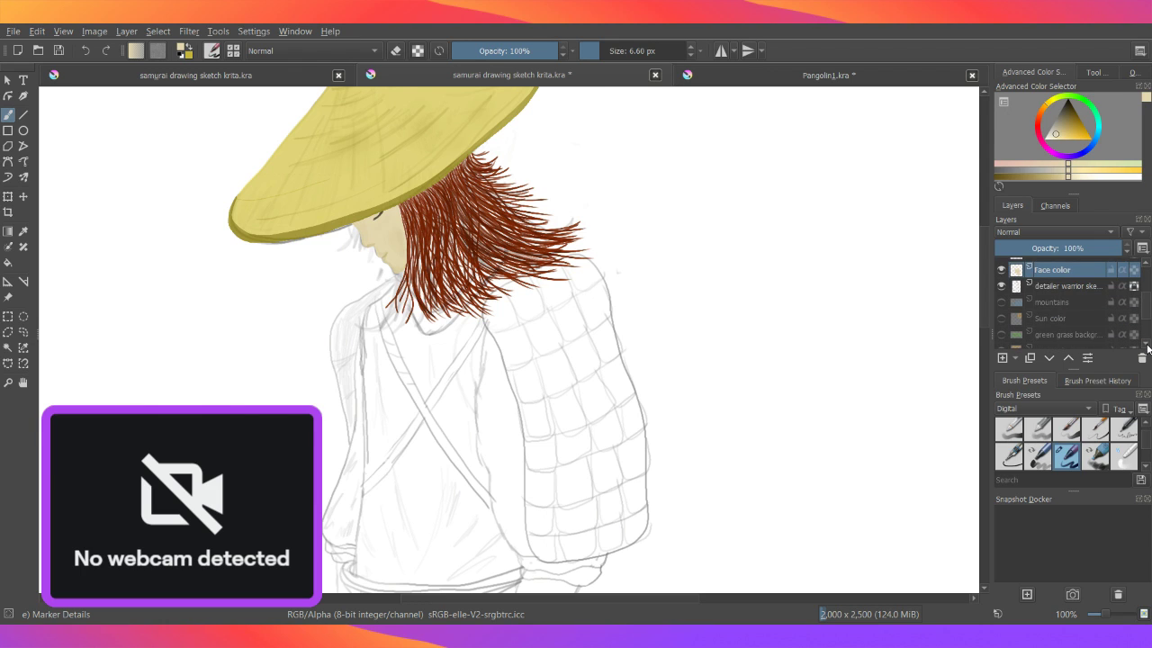
pyautogui.scroll(-1, 1148, 350)
pyautogui.scroll(-1, 1148, 350)
pyautogui.scroll(-1, 1148, 350)
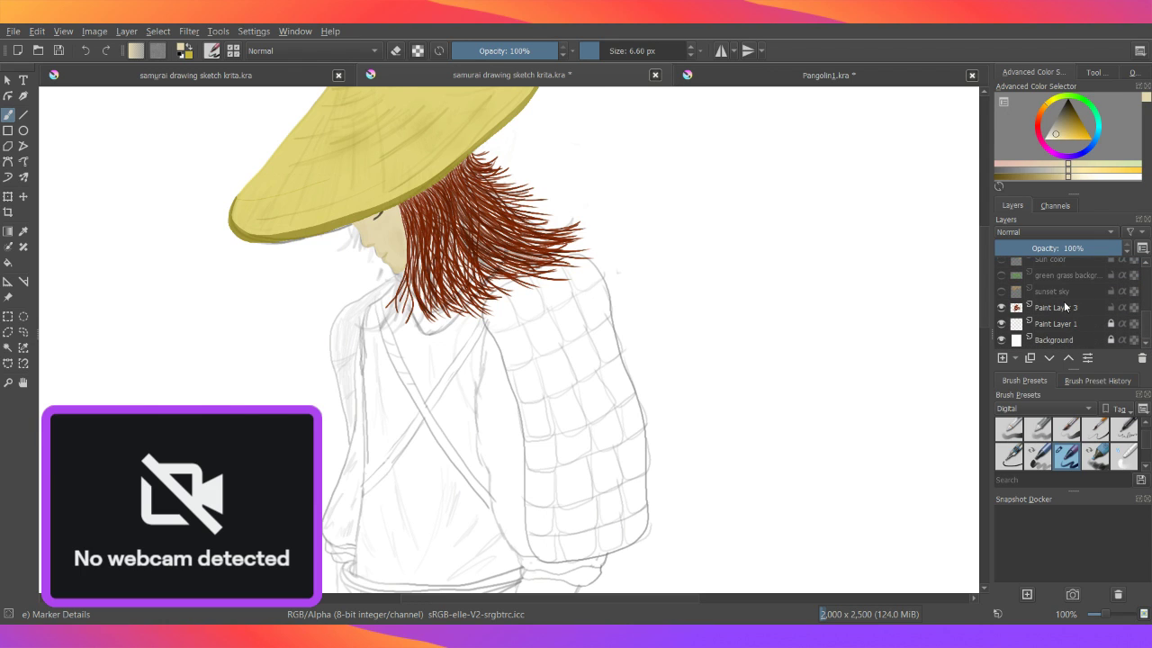
# - Select the Paint Layer 3 hair layer and toggle its visibility off and on to check it
pyautogui.click(1063, 305)
pyautogui.click(1002, 308)
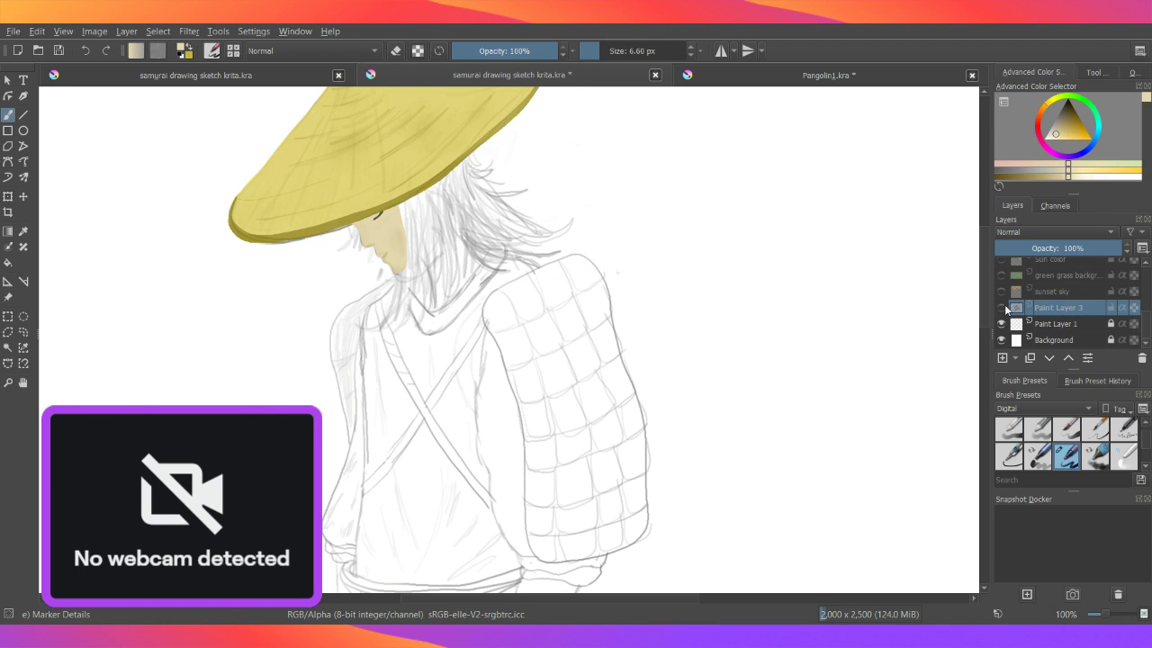
pyautogui.click(1001, 308)
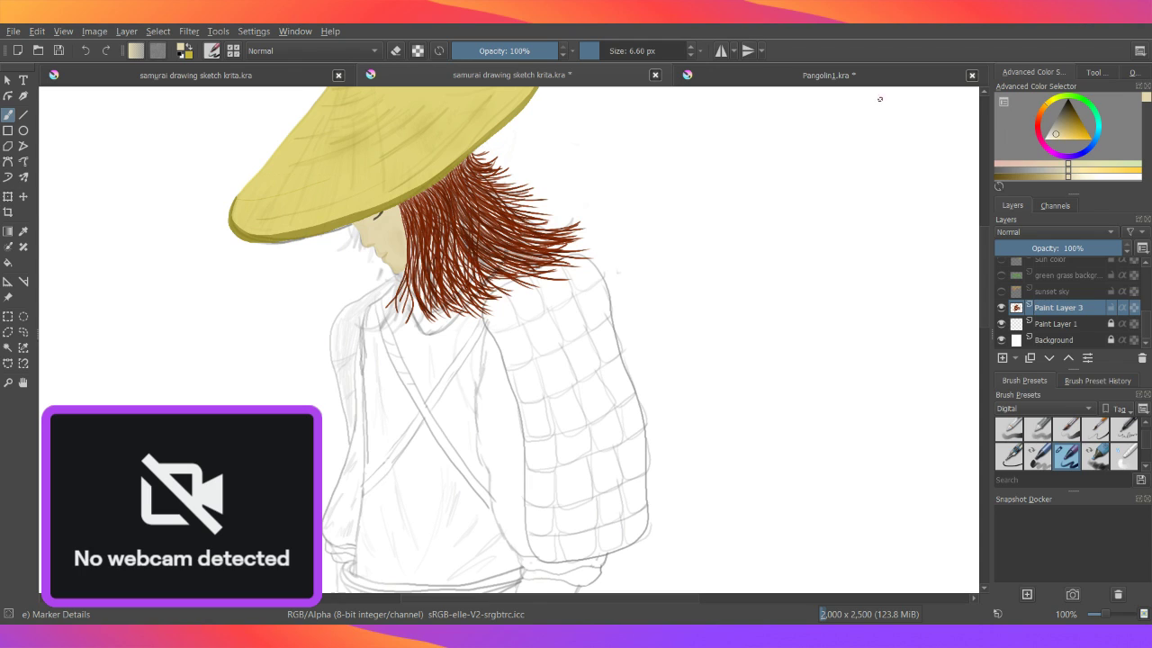
# - Pick a dark orange-brown paint colour in the Advanced Color Selector
pyautogui.click(1037, 115)
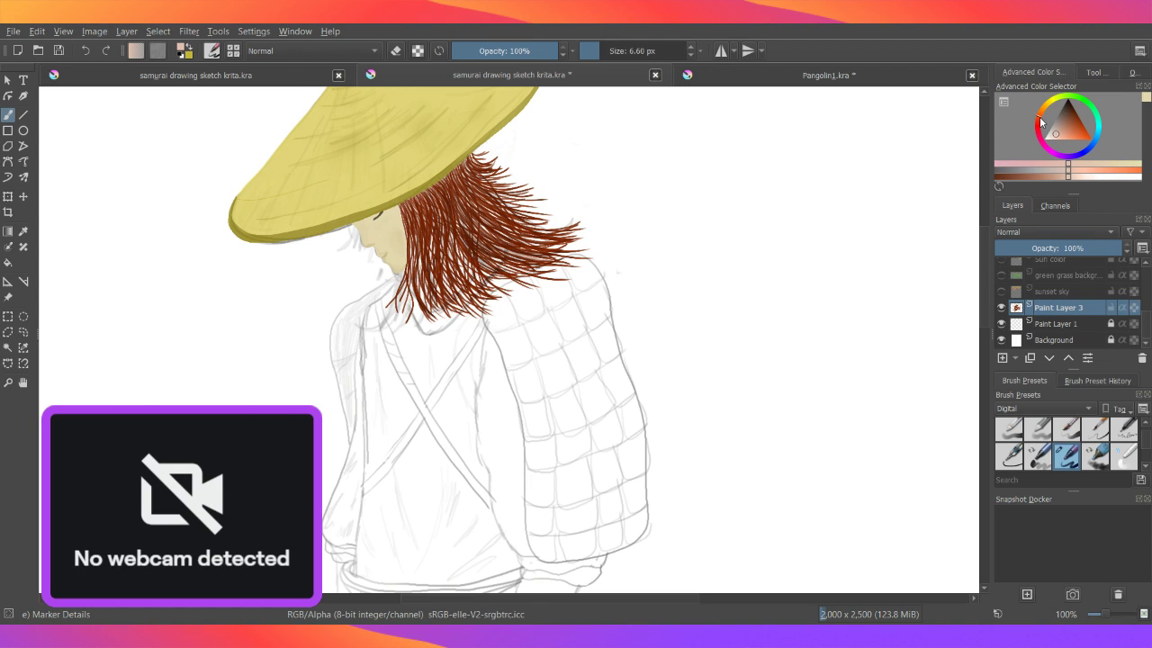
pyautogui.click(1066, 131)
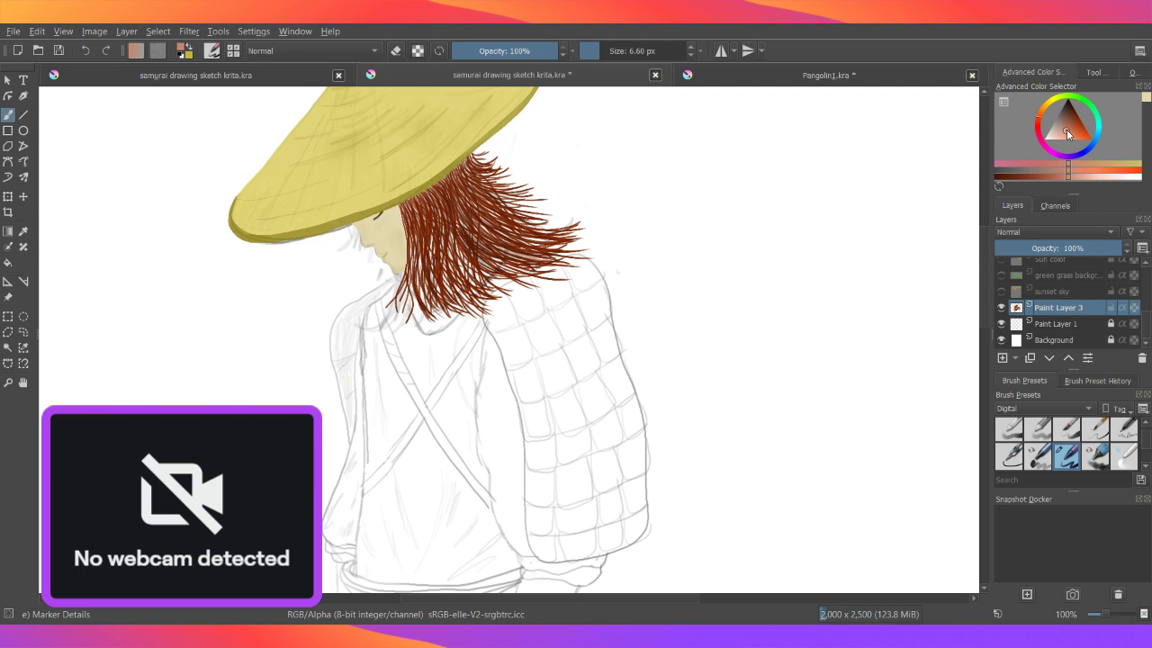
pyautogui.click(1074, 131)
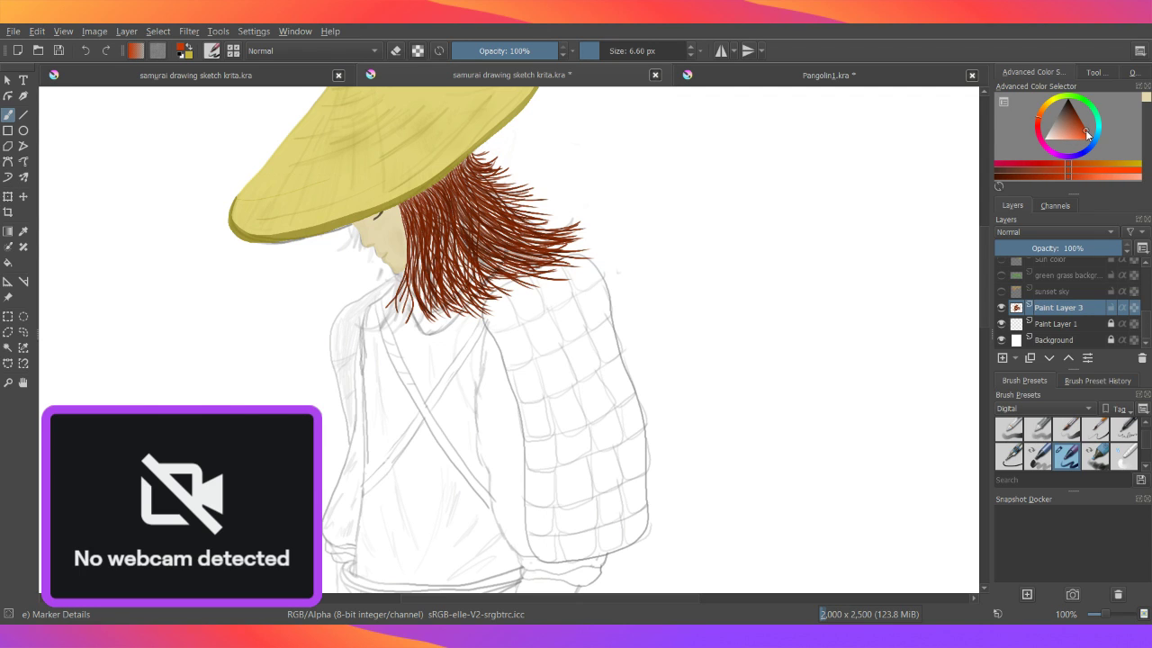
pyautogui.click(1083, 133)
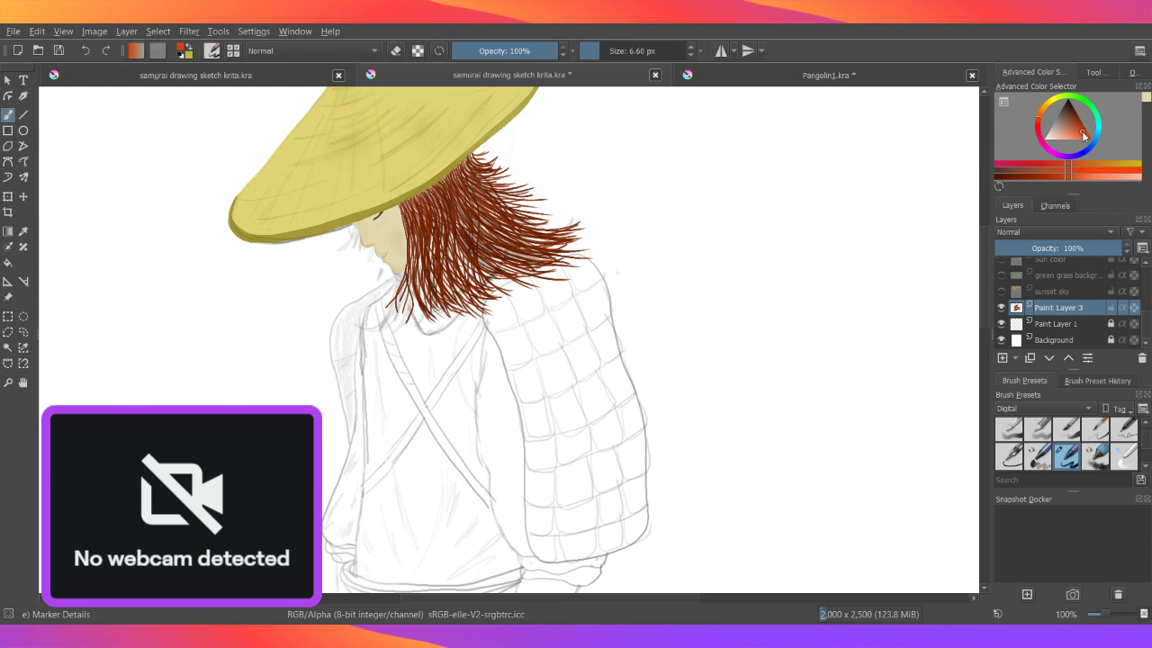
# - Darken the paint colour slightly, then zoom to 141% with the hair centred
pyautogui.moveTo(1082, 132); pyautogui.dragTo(1080, 122)
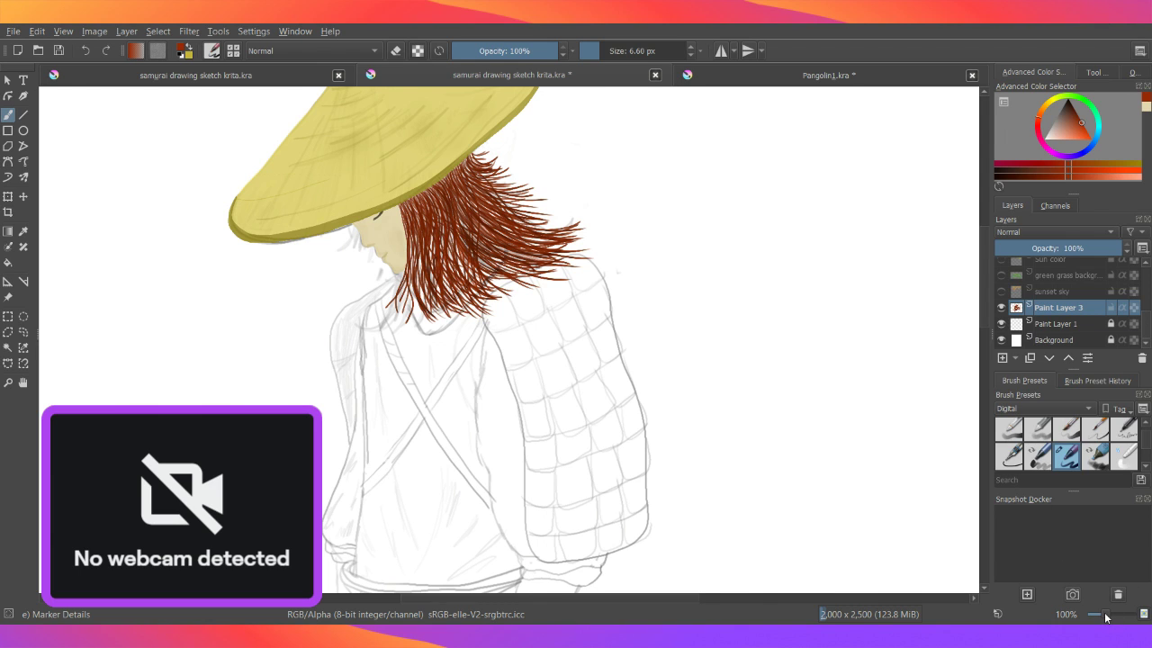
pyautogui.scroll(1, 1110, 613)
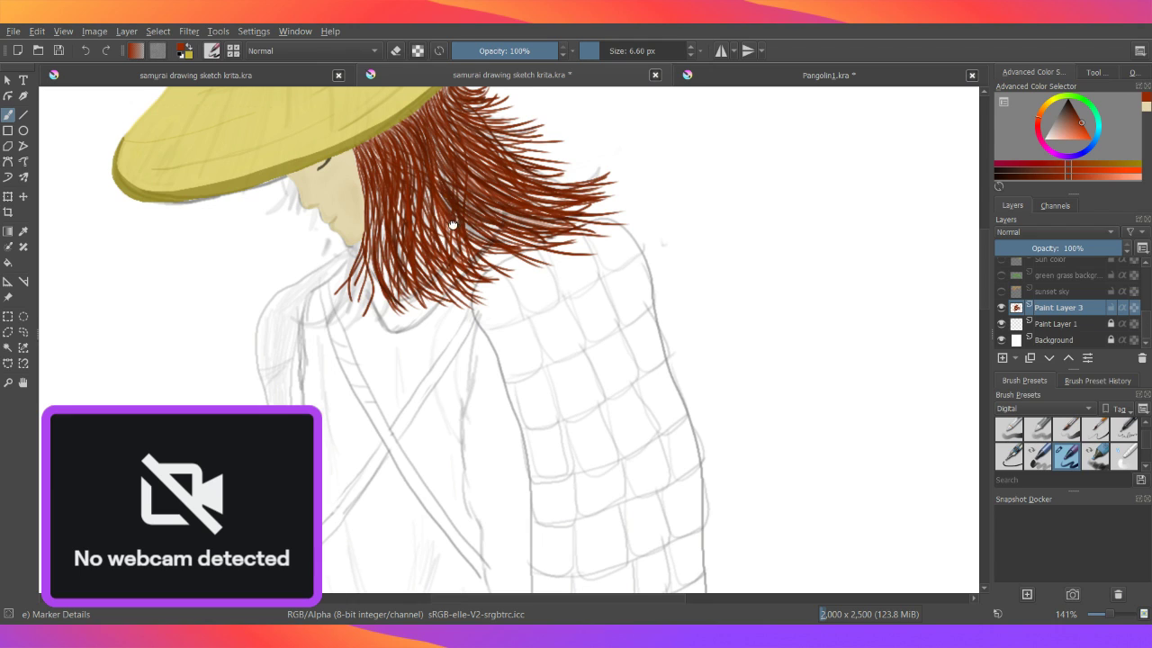
pyautogui.moveTo(462, 224); pyautogui.dragTo(490, 262)
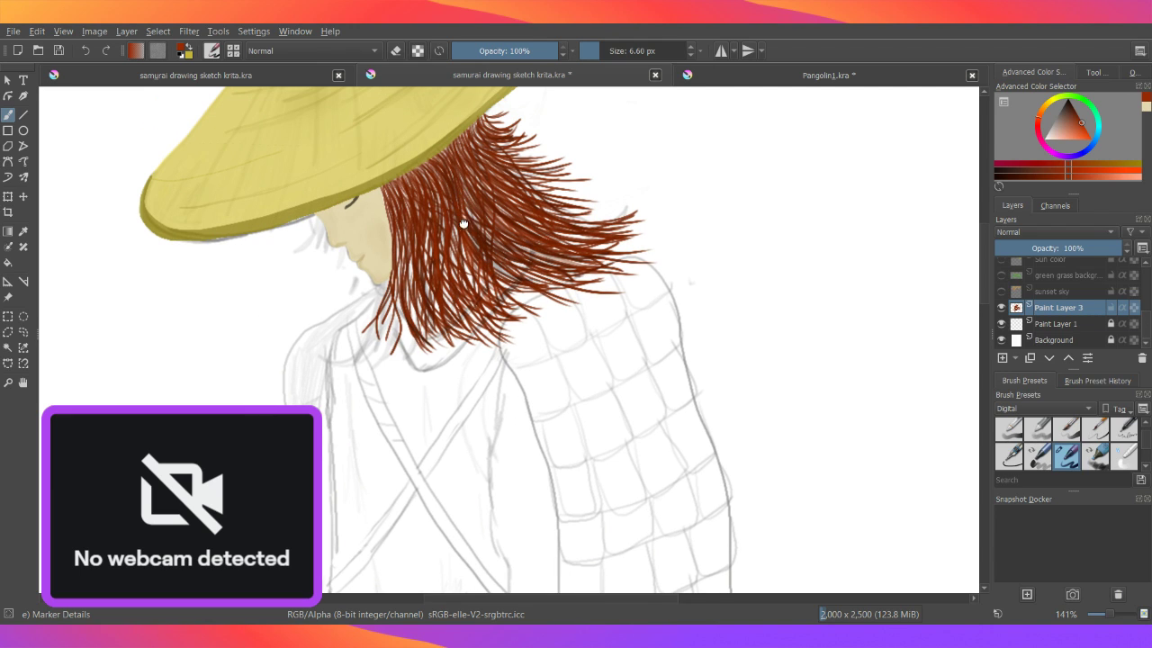
pyautogui.scroll(1, 455, 232)
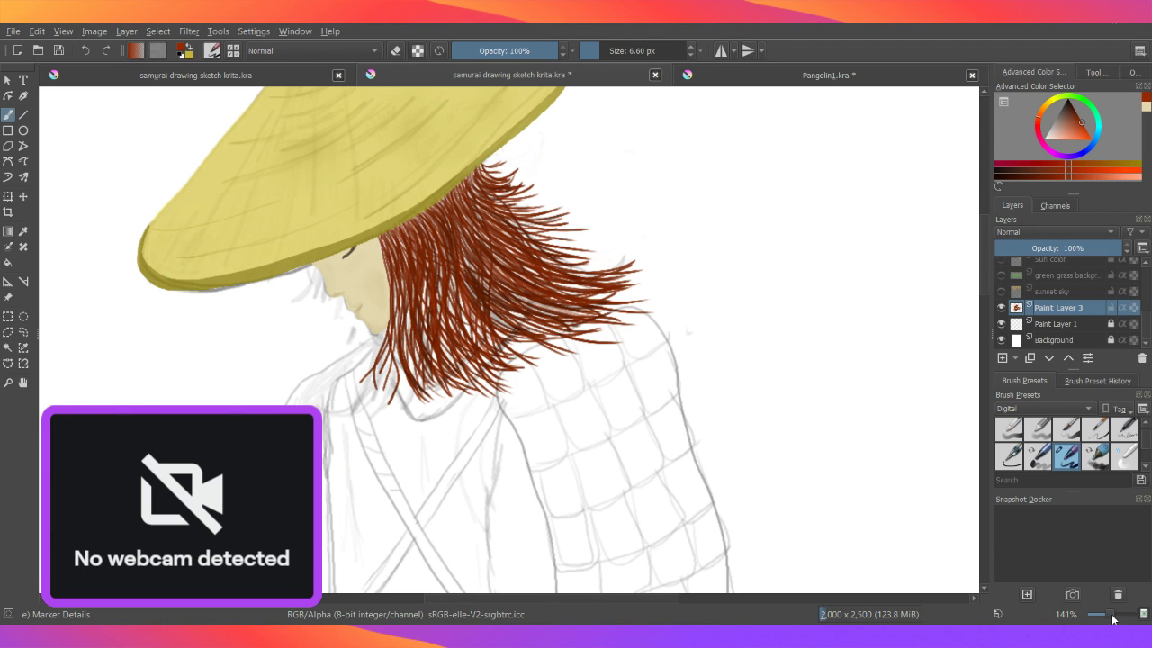
pyautogui.moveTo(1114, 617); pyautogui.dragTo(1112, 615)
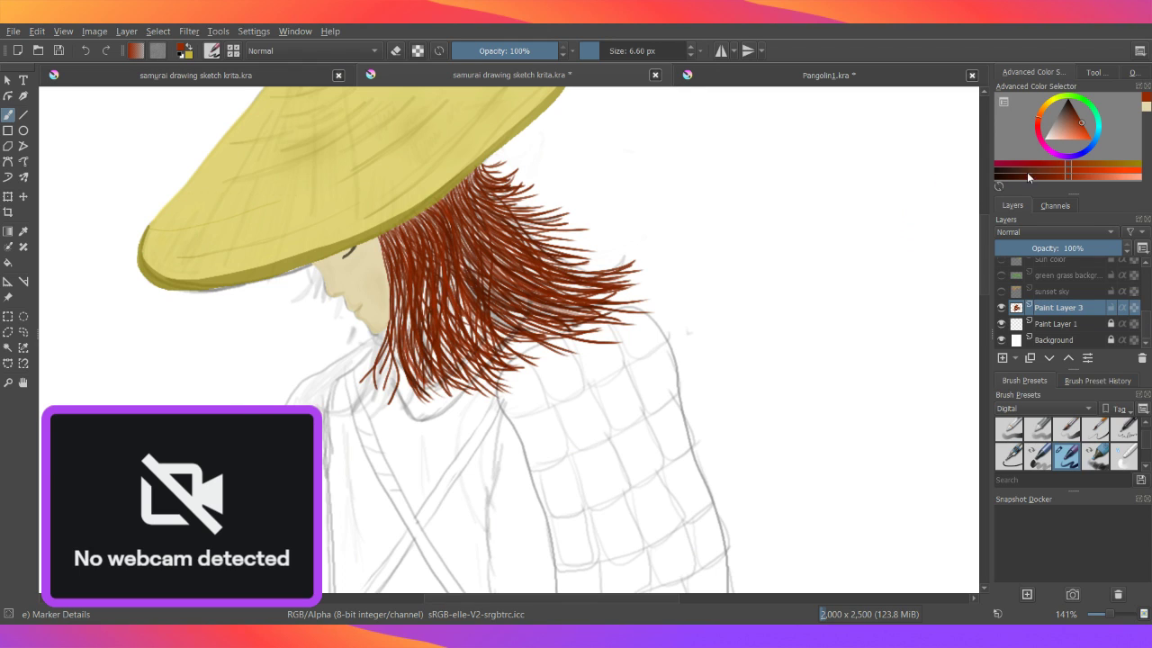
# - Pick a darker hair shade and paint about eight dark strands down through the red-brown hair
pyautogui.click(1057, 176)
pyautogui.click(1046, 167)
pyautogui.moveTo(529, 198)
pyautogui.mouseDown()
pyautogui.moveTo(509, 197)
pyautogui.moveTo(544, 208)
pyautogui.moveTo(565, 236)
pyautogui.mouseUp()
pyautogui.moveTo(393, 362); pyautogui.dragTo(396, 387)
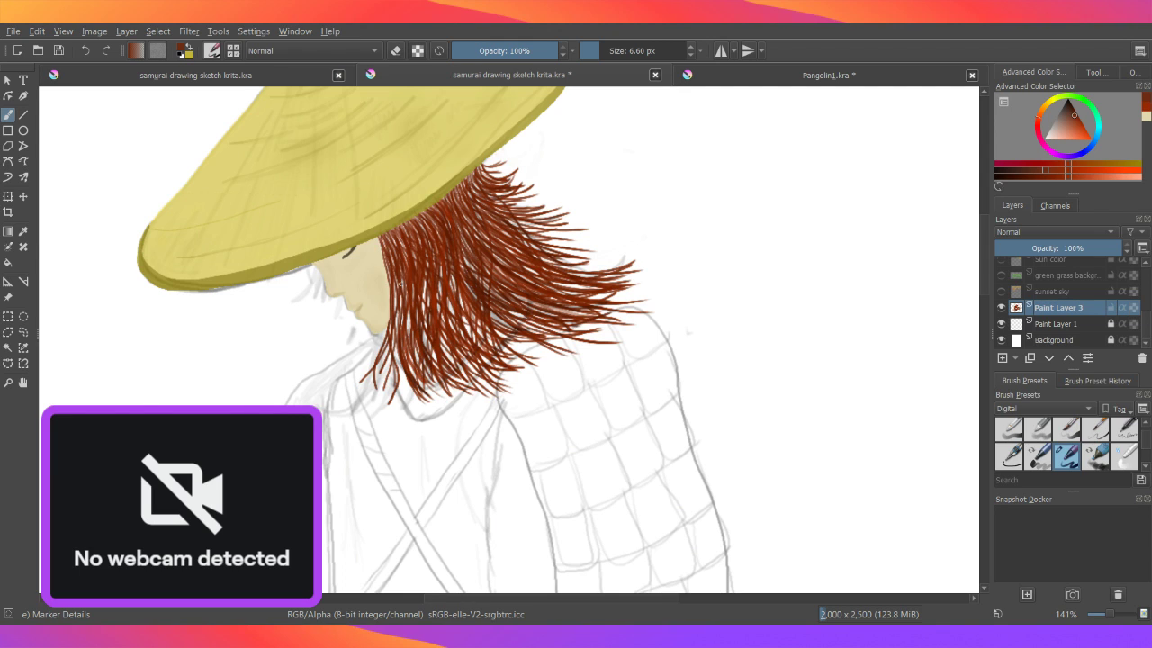
pyautogui.moveTo(400, 284); pyautogui.dragTo(402, 370)
pyautogui.moveTo(423, 279)
pyautogui.mouseDown()
pyautogui.moveTo(418, 331)
pyautogui.moveTo(430, 356)
pyautogui.mouseUp()
pyautogui.moveTo(435, 258)
pyautogui.mouseDown()
pyautogui.moveTo(450, 333)
pyautogui.moveTo(468, 349)
pyautogui.moveTo(455, 293)
pyautogui.moveTo(475, 312)
pyautogui.moveTo(509, 304)
pyautogui.mouseUp()
pyautogui.moveTo(461, 212); pyautogui.dragTo(538, 324)
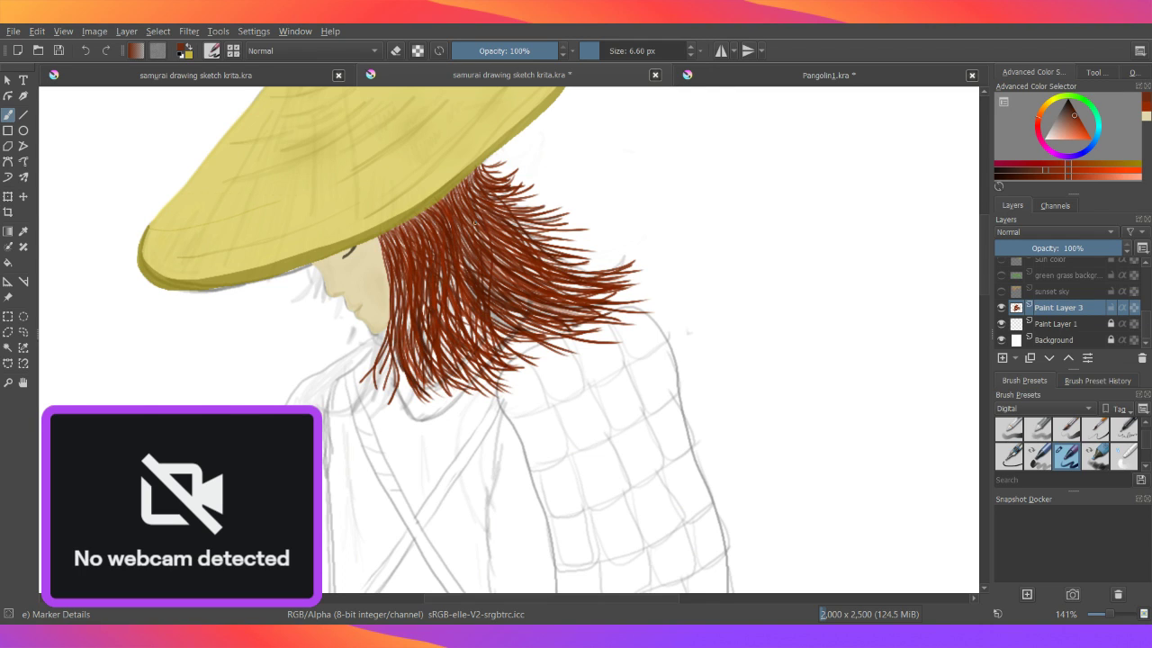
pyautogui.moveTo(474, 222)
pyautogui.mouseDown()
pyautogui.moveTo(517, 284)
pyautogui.moveTo(565, 312)
pyautogui.mouseUp()
pyautogui.moveTo(470, 202); pyautogui.dragTo(476, 168)
# - Add a new layer named 'Hair behind head' and apply a Colorize mask to it
pyautogui.click(1004, 358)
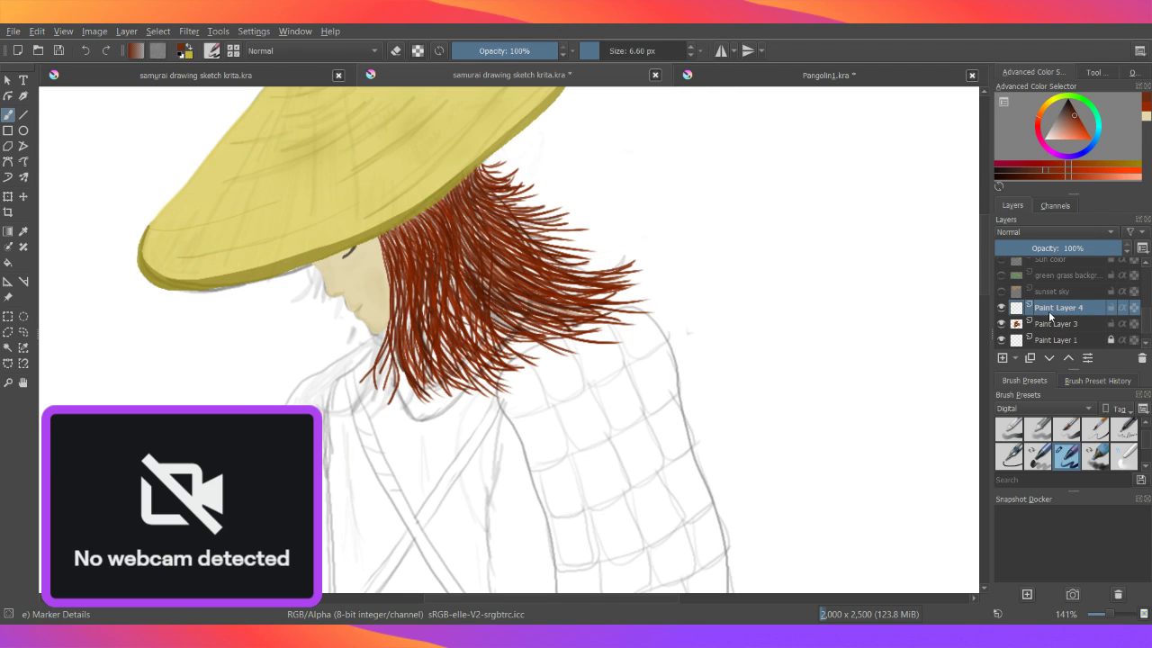
pyautogui.doubleClick(1055, 310)
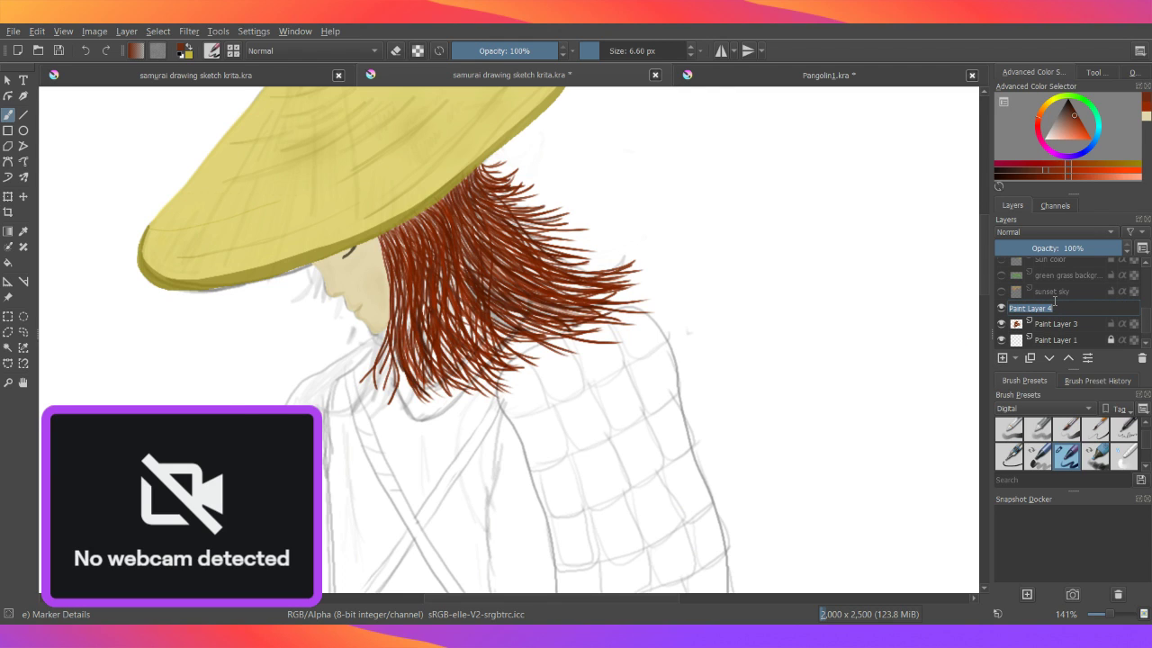
pyautogui.write('Hair ')
pyautogui.write('be')
pyautogui.write('hind head')
pyautogui.press('Return')
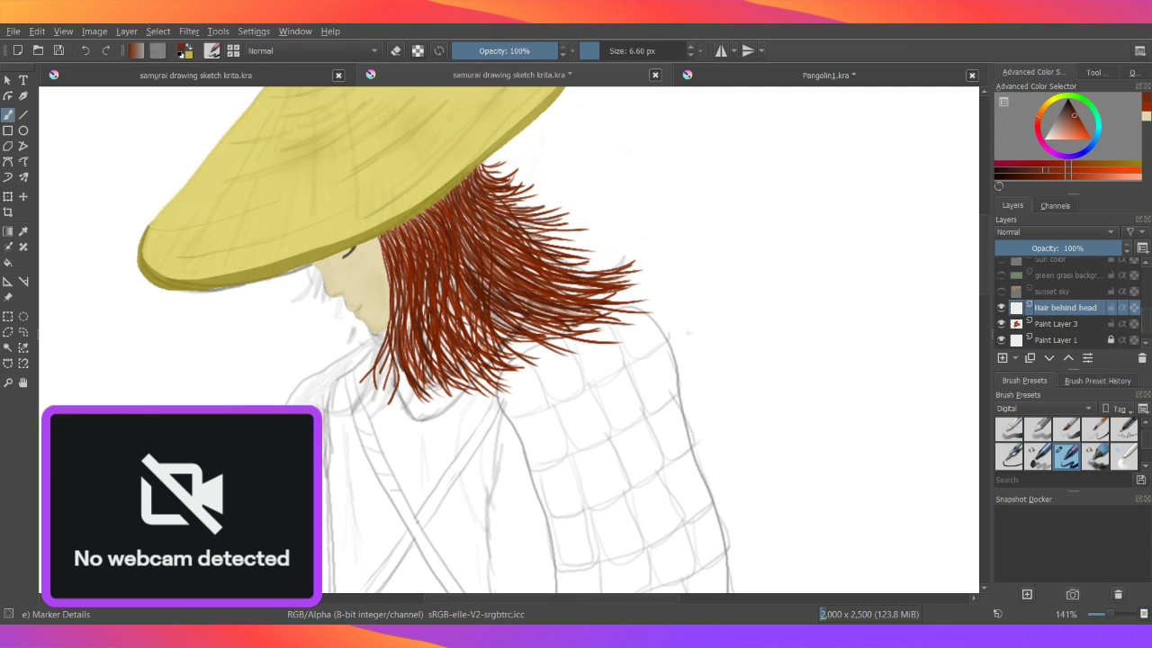
pyautogui.click(9, 248)
pyautogui.click(476, 286)
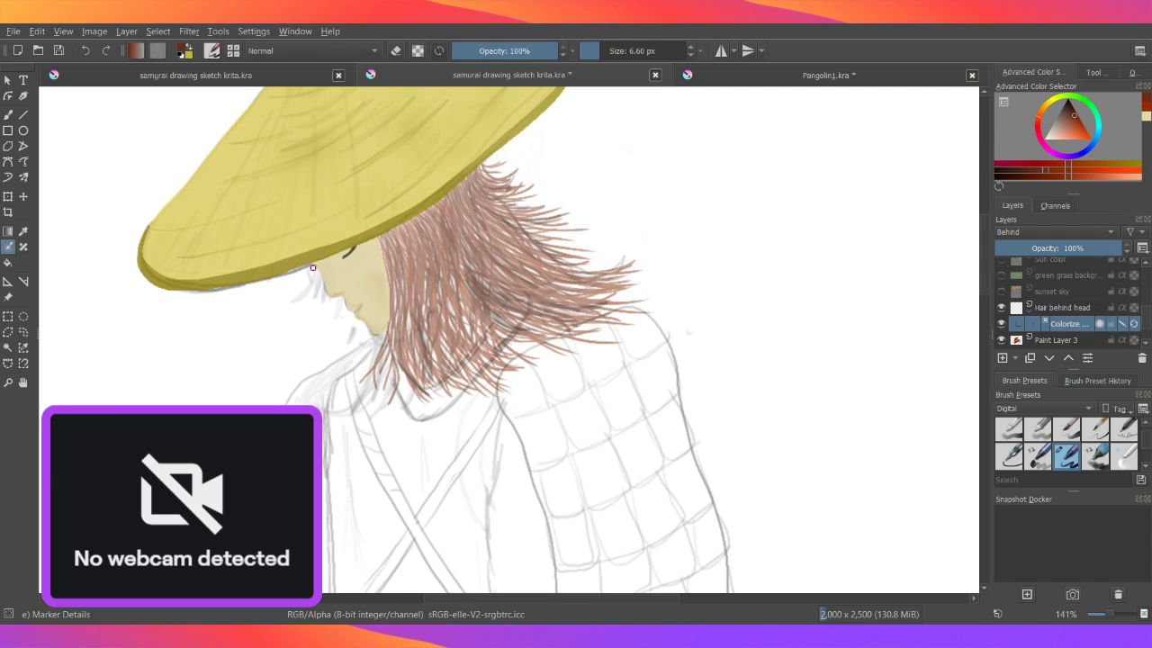
# - Delete the Colorize Mask from the Hair behind head layer
pyautogui.click(85, 51)
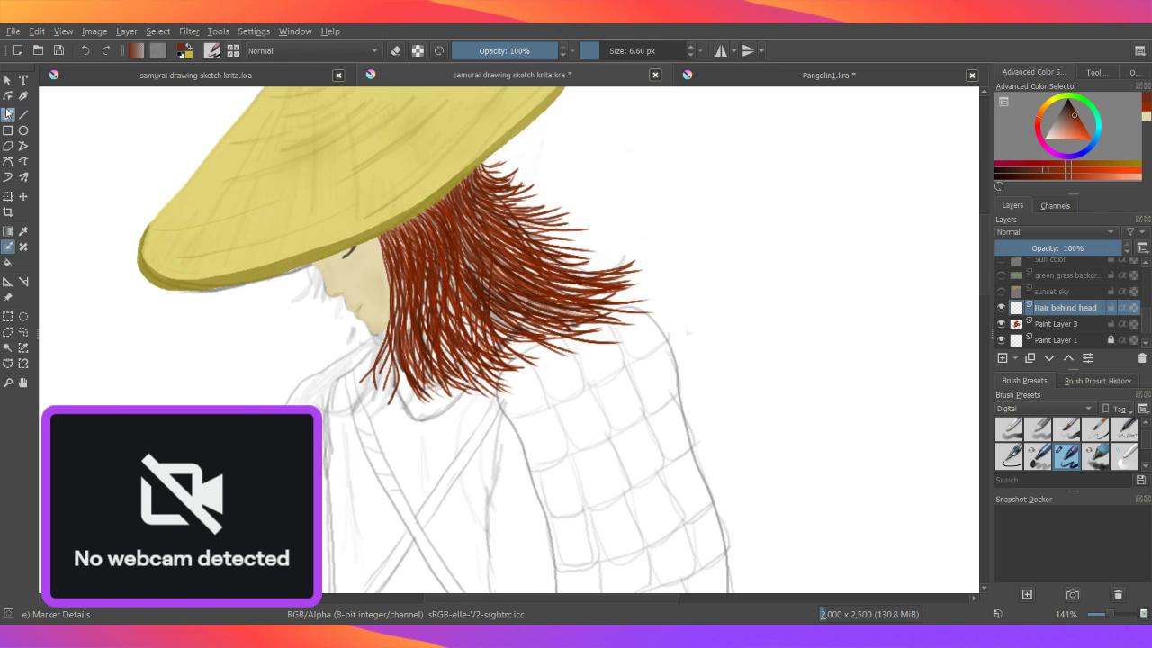
# - With a 3.23 px Freehand Brush, paint thin dark strands along the face edge, under the brim and below the chin
pyautogui.click(7, 114)
pyautogui.moveTo(592, 51); pyautogui.dragTo(585, 51)
pyautogui.moveTo(315, 266); pyautogui.dragTo(290, 303)
pyautogui.moveTo(316, 267)
pyautogui.mouseDown()
pyautogui.moveTo(313, 299)
pyautogui.moveTo(315, 288)
pyautogui.mouseUp()
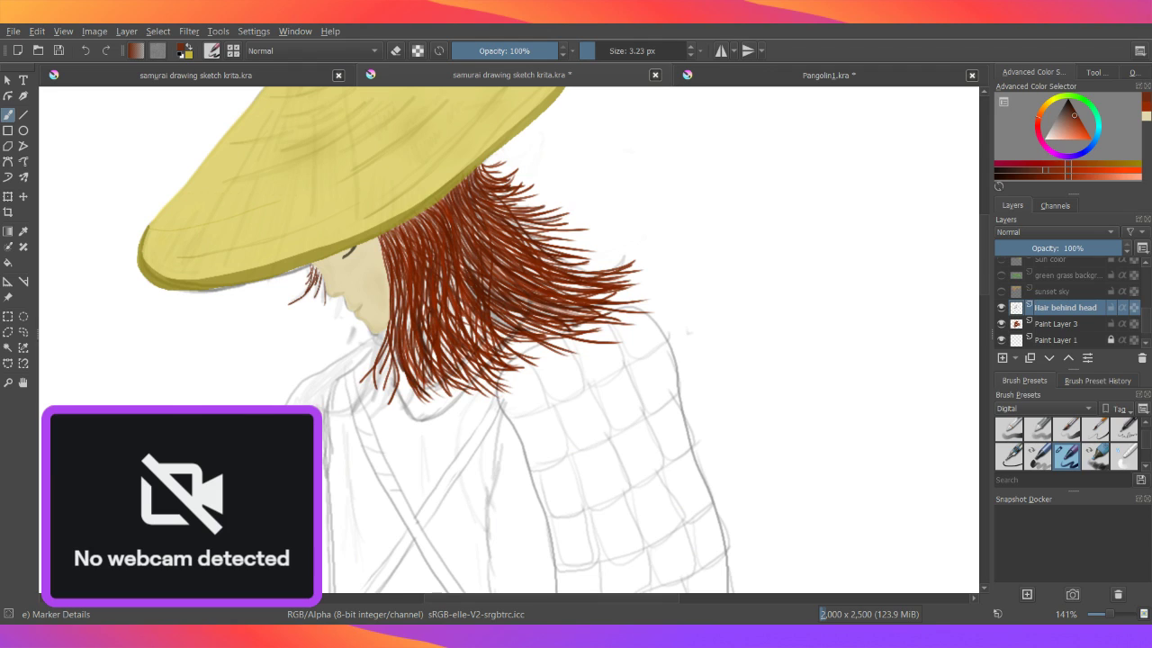
pyautogui.moveTo(367, 322)
pyautogui.mouseDown()
pyautogui.moveTo(357, 347)
pyautogui.moveTo(360, 335)
pyautogui.mouseUp()
pyautogui.moveTo(311, 274); pyautogui.dragTo(303, 286)
pyautogui.moveTo(323, 281); pyautogui.dragTo(318, 284)
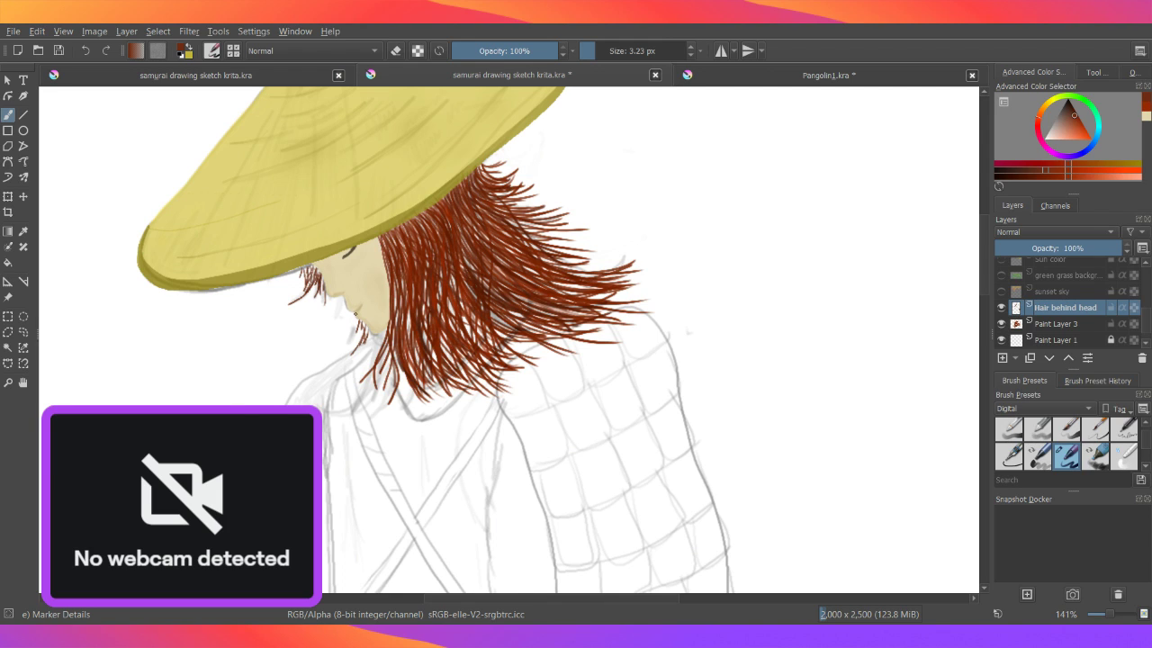
pyautogui.moveTo(362, 337); pyautogui.dragTo(366, 326)
pyautogui.moveTo(301, 268); pyautogui.dragTo(311, 283)
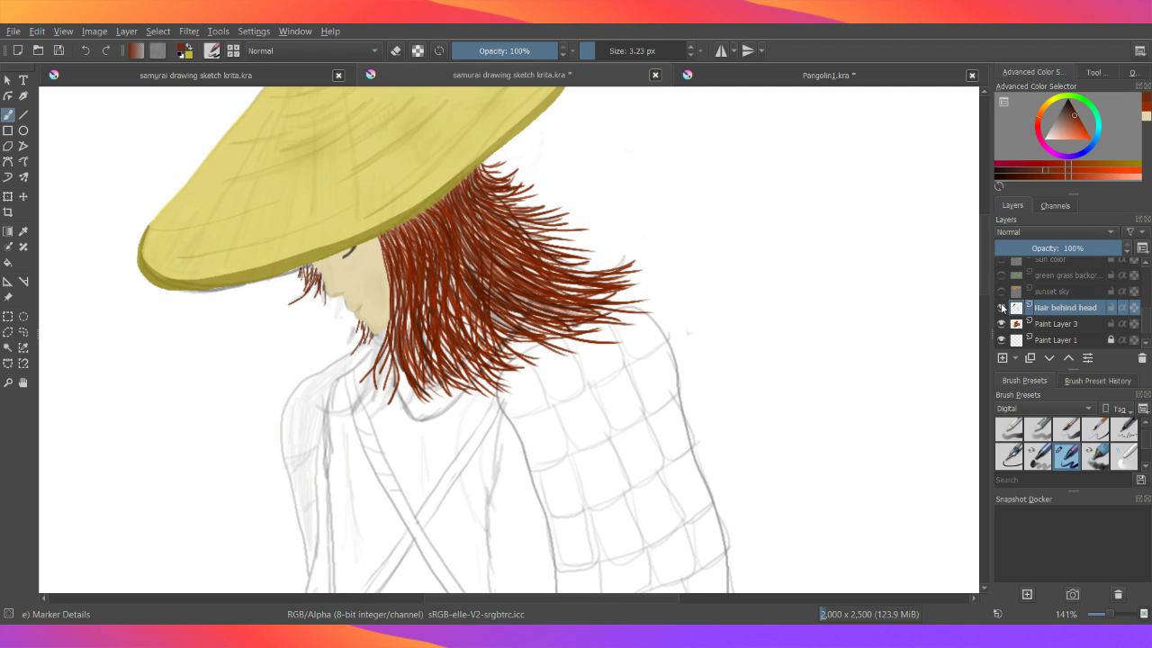
# - Zoom to 200% around the hat brim and face, choose the Freehand Brush, and bring up the pop-up palette
pyautogui.click(1001, 307)
pyautogui.scroll(2, 1109, 612)
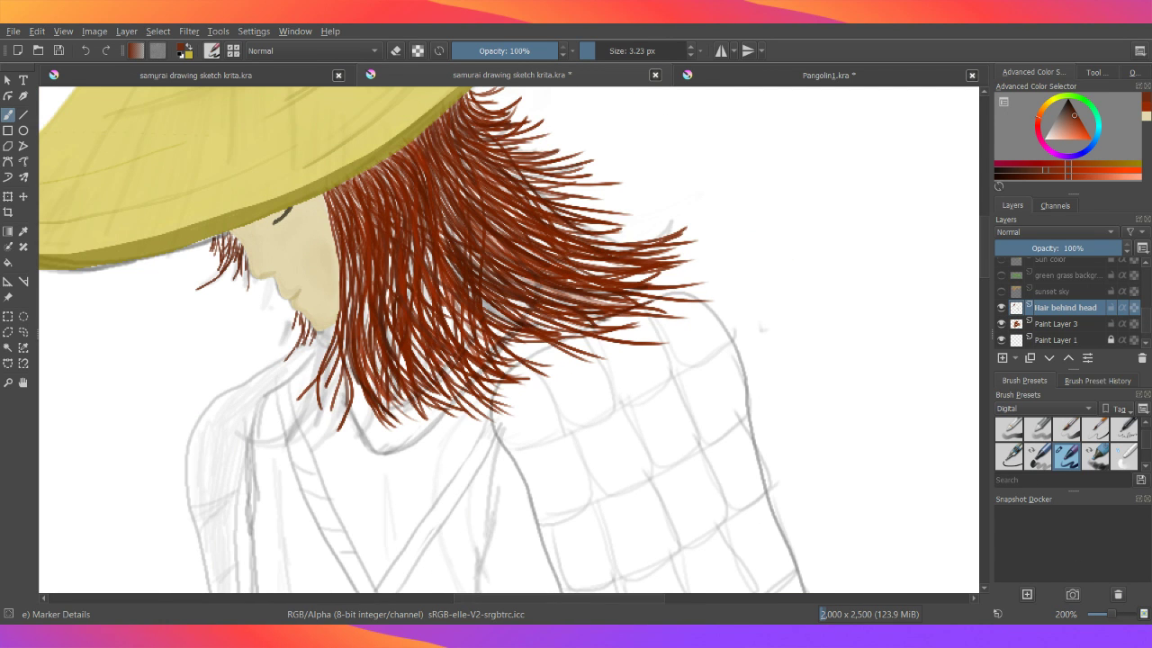
pyautogui.moveTo(221, 246)
pyautogui.mouseDown()
pyautogui.moveTo(226, 229)
pyautogui.moveTo(551, 315)
pyautogui.mouseUp()
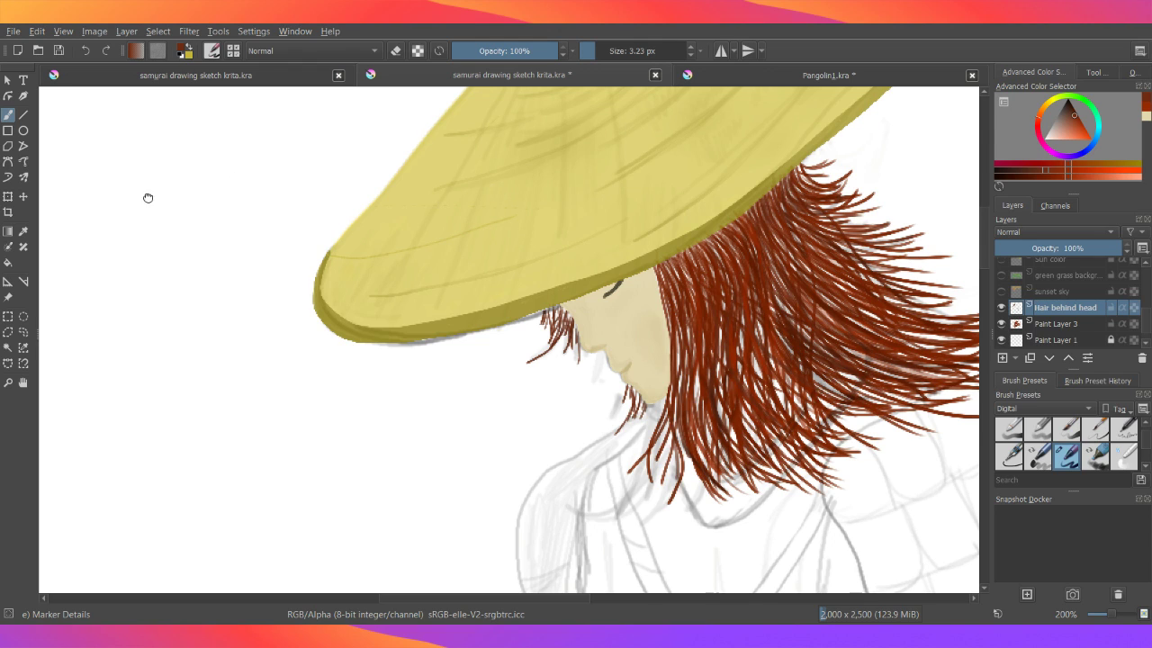
pyautogui.click(8, 115)
pyautogui.moveTo(692, 468); pyautogui.dragTo(770, 421)
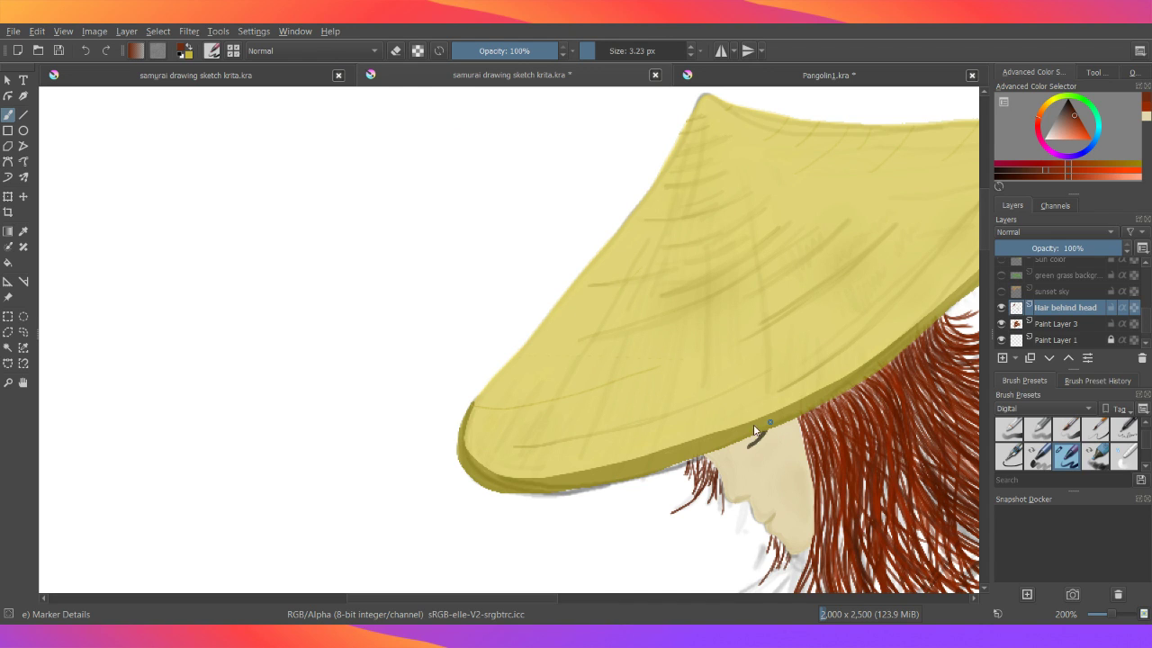
pyautogui.rightClick(769, 438)
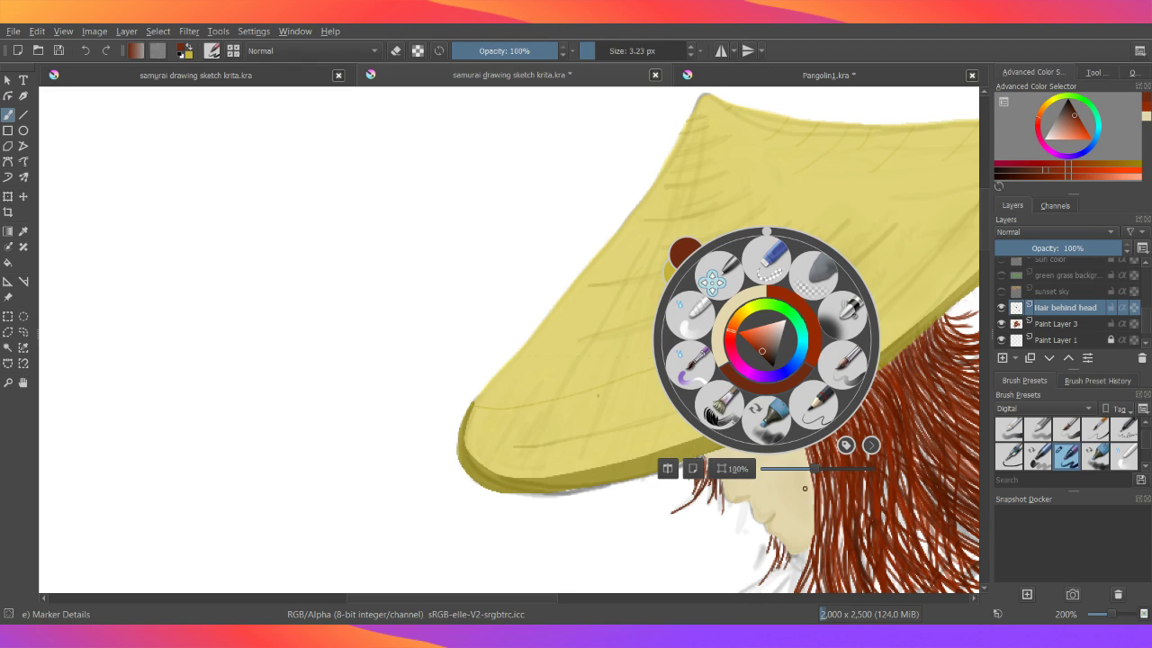
# - Dismiss the pop-up palette, pan to the hair, and zoom to 283% on the face
pyautogui.click(805, 487)
pyautogui.rightClick(717, 441)
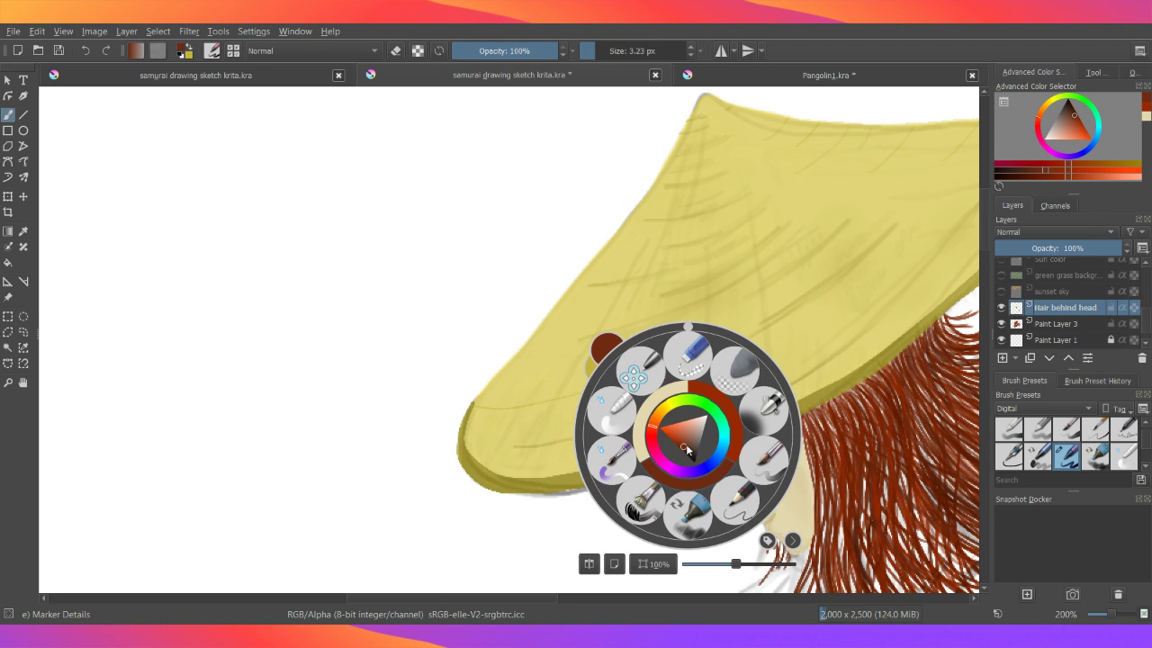
pyautogui.click(821, 425)
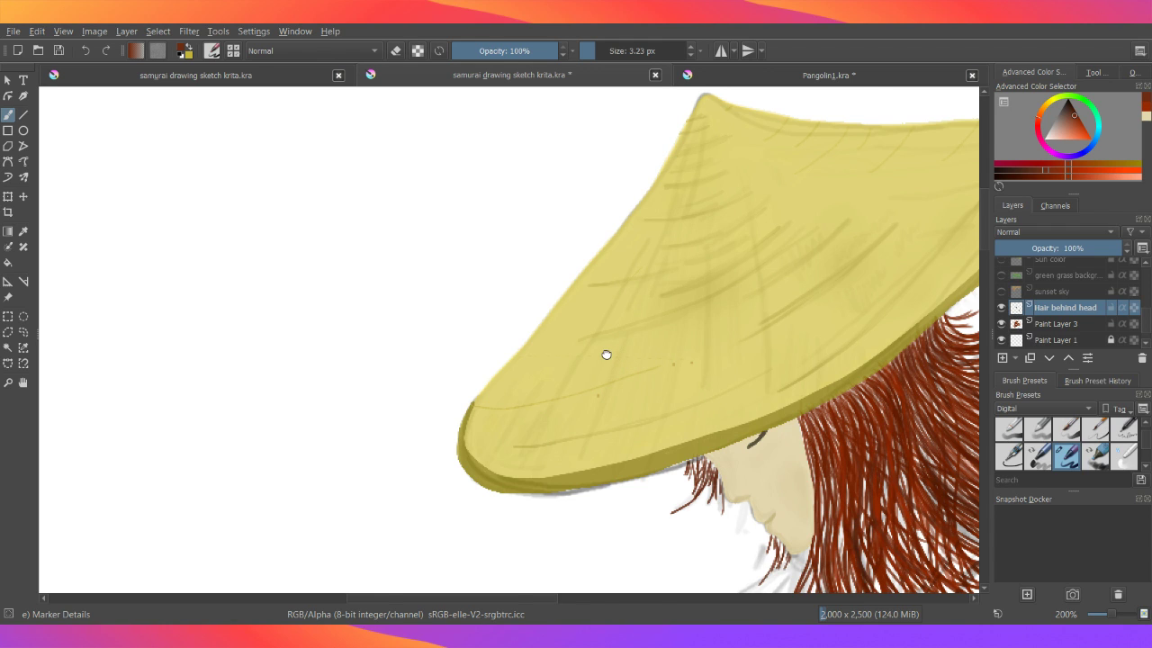
pyautogui.moveTo(603, 352); pyautogui.dragTo(393, 270)
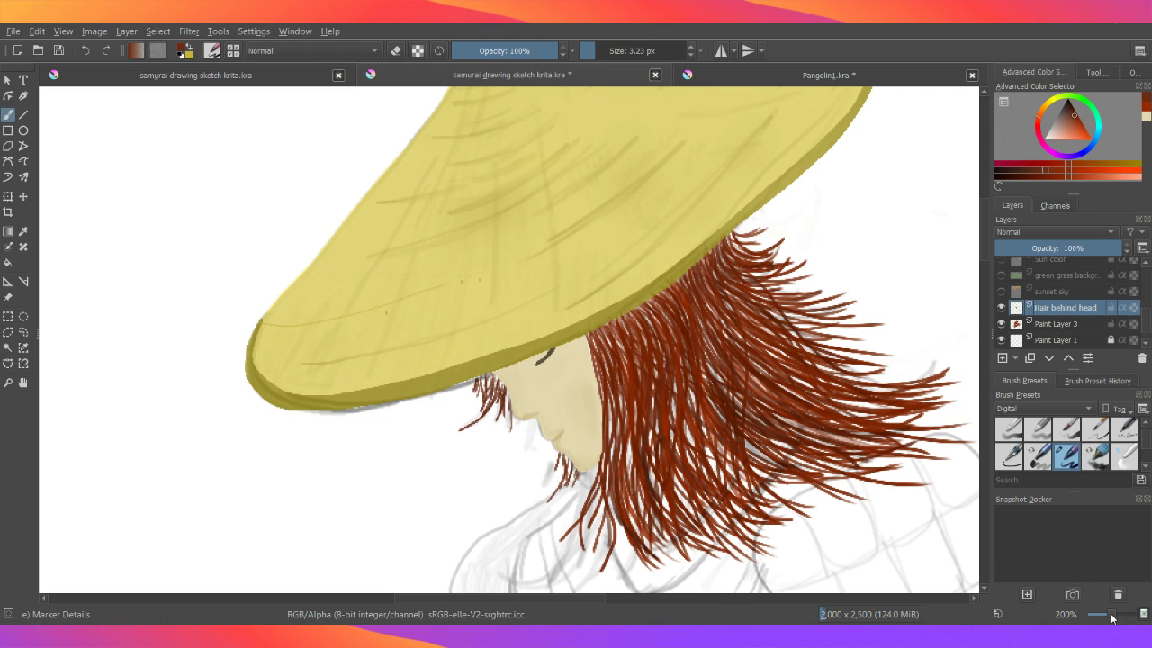
pyautogui.moveTo(1112, 617); pyautogui.dragTo(1114, 617)
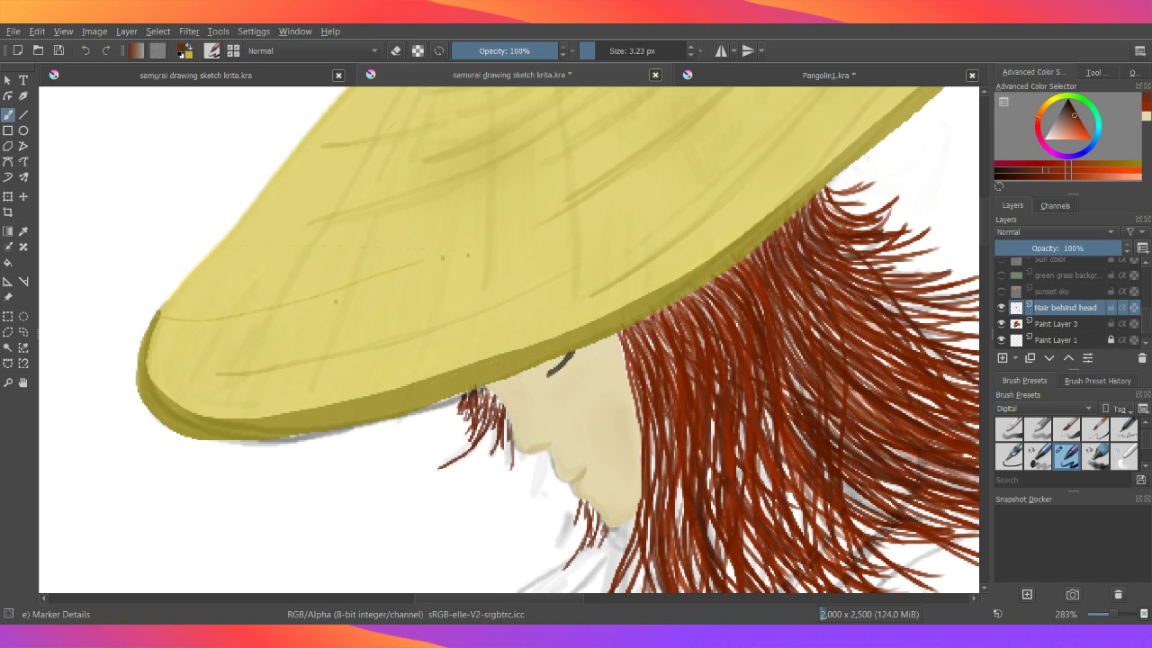
# - Pick a lighter hair shade, paint strands beside the face and below the chin, then pan down to the shoulders
pyautogui.click(1079, 129)
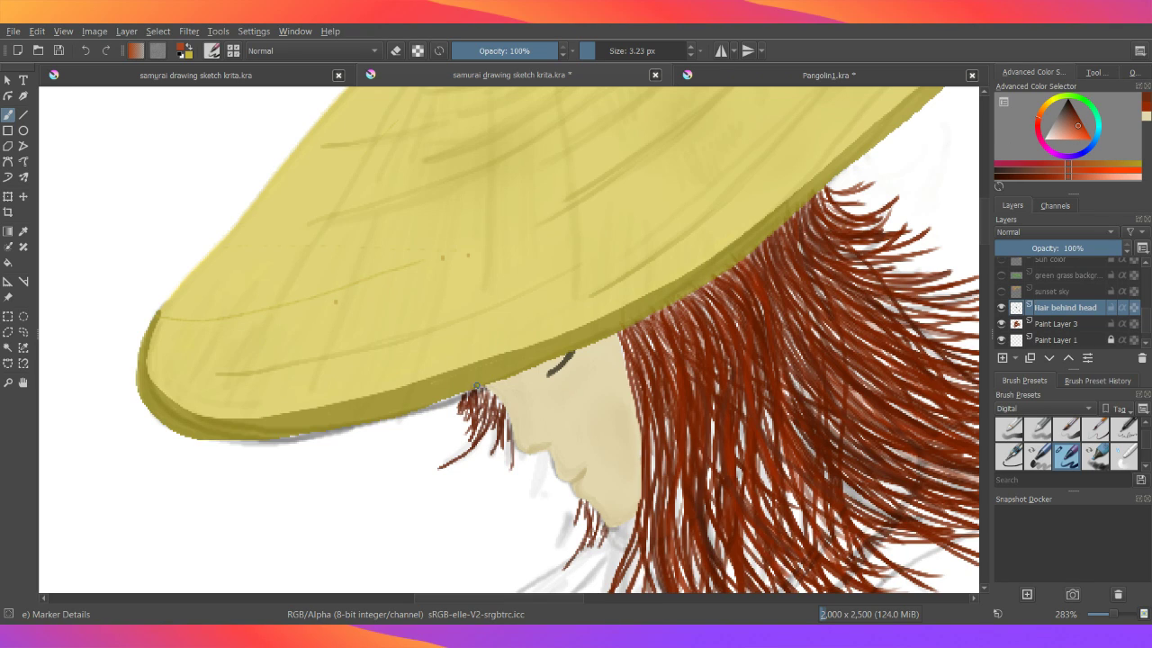
pyautogui.moveTo(490, 400); pyautogui.dragTo(494, 421)
pyautogui.moveTo(481, 410)
pyautogui.mouseDown()
pyautogui.moveTo(466, 437)
pyautogui.moveTo(512, 466)
pyautogui.mouseUp()
pyautogui.moveTo(505, 424); pyautogui.dragTo(504, 445)
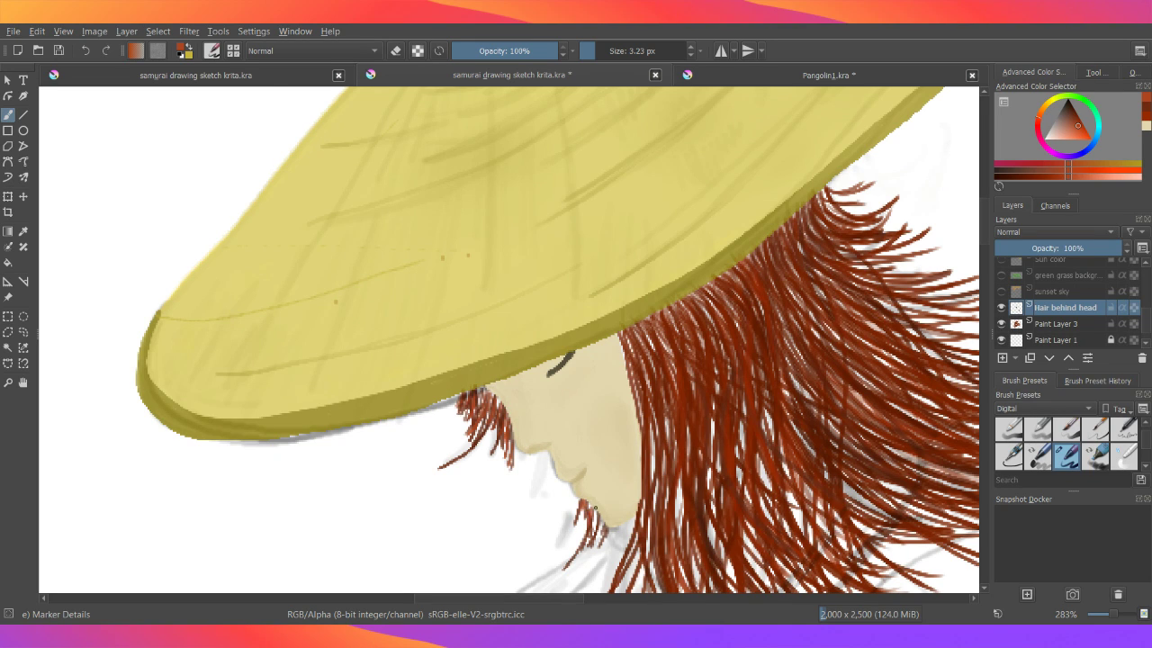
pyautogui.moveTo(594, 513); pyautogui.dragTo(597, 540)
pyautogui.scroll(-1, 603, 423)
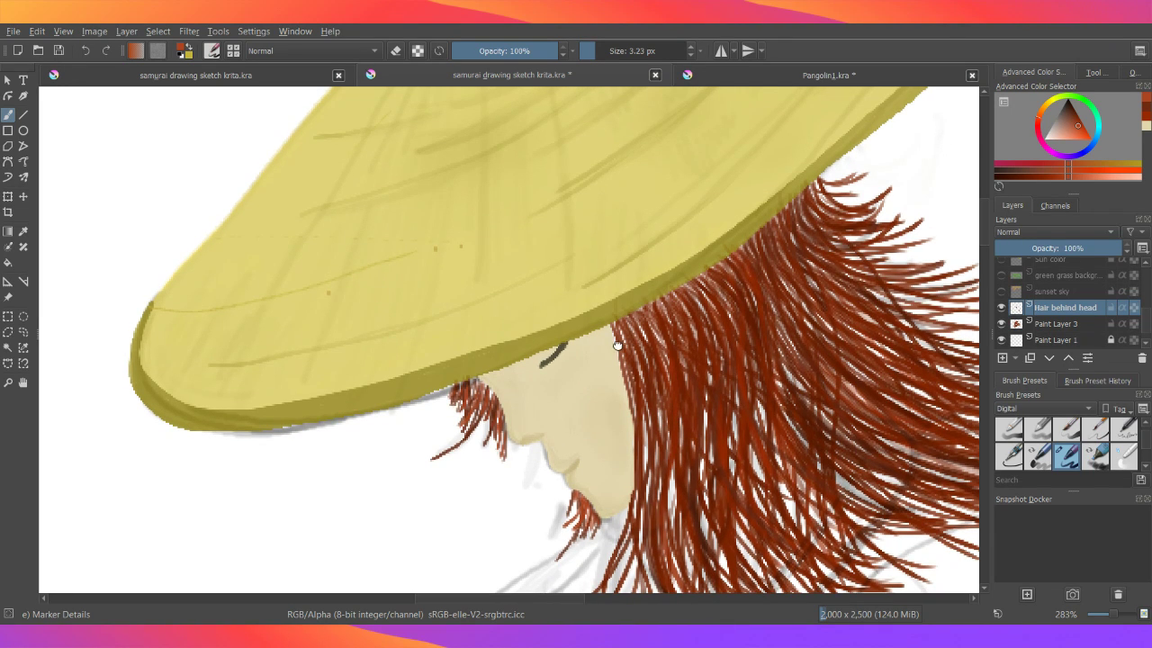
pyautogui.moveTo(669, 397); pyautogui.dragTo(628, 362)
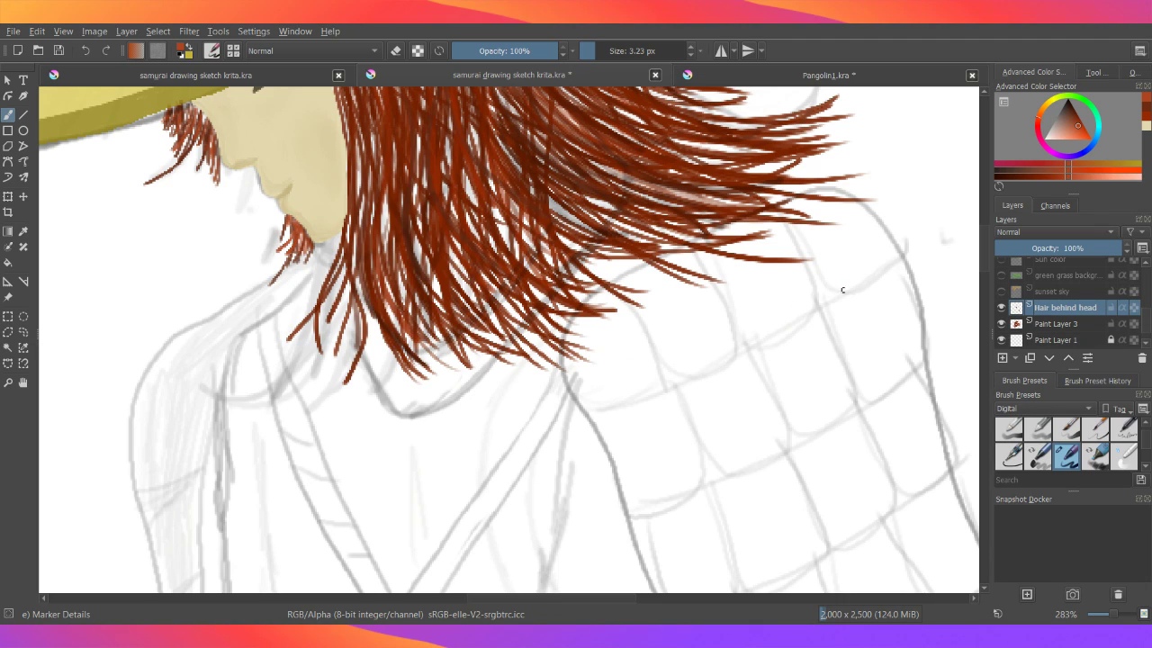
# - Add a new layer above Hair behind head and name it 'Armor left side arm'
pyautogui.click(1003, 358)
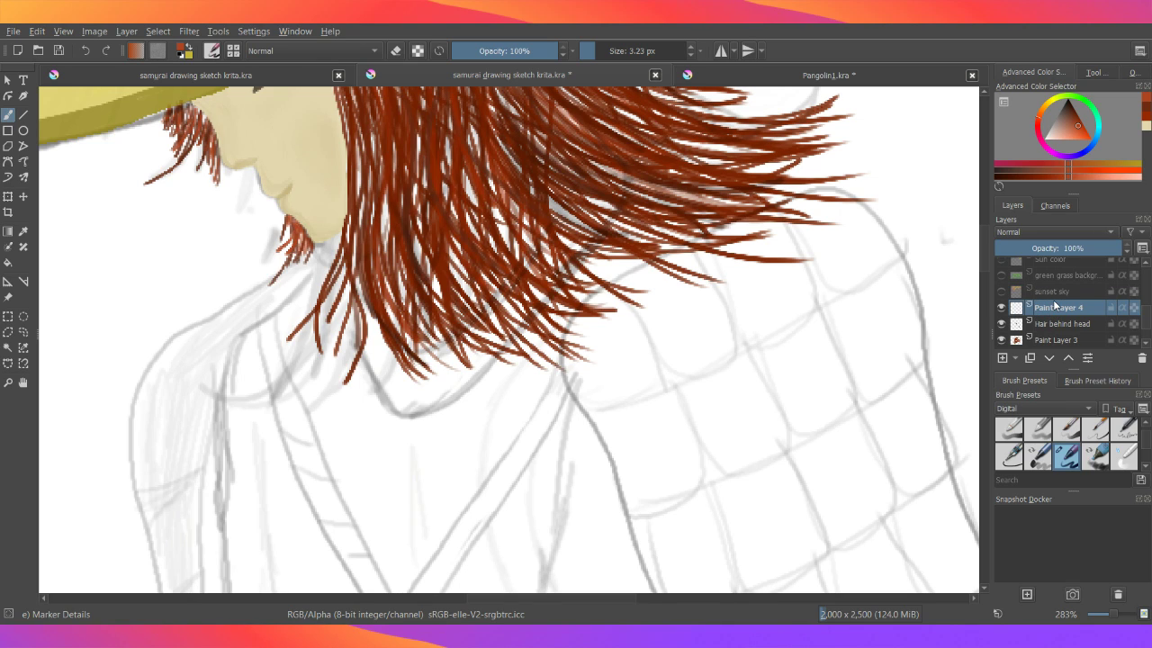
pyautogui.doubleClick(1056, 307)
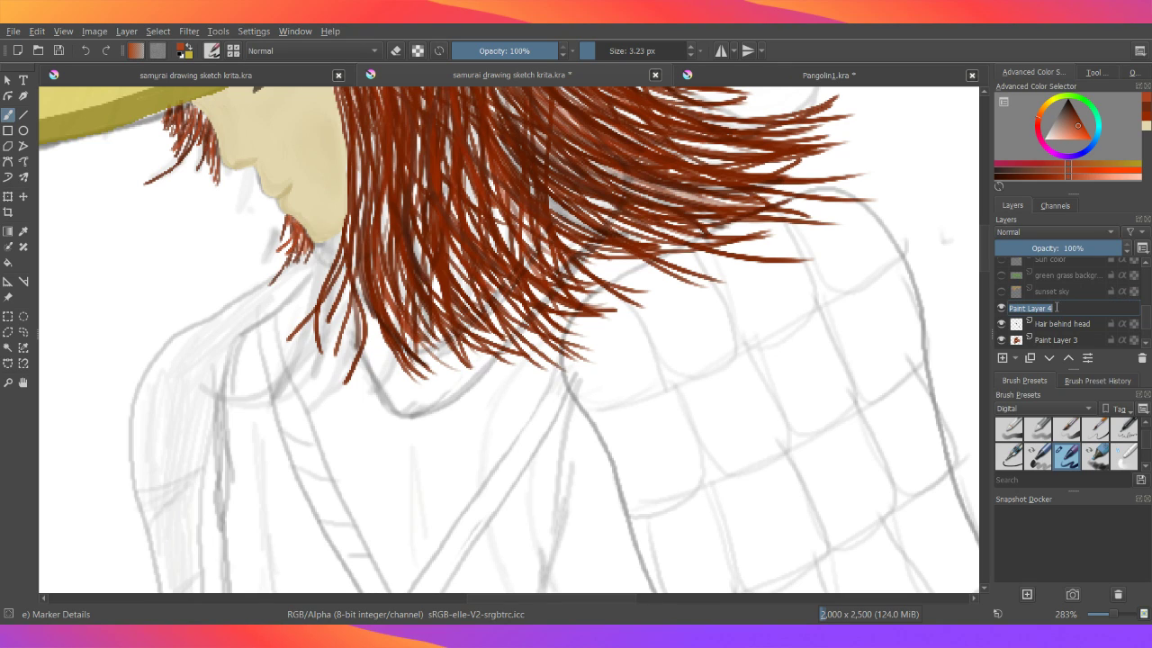
pyautogui.write('Armo')
pyautogui.write('r left s')
pyautogui.write('ide')
pyautogui.write(' arm')
# - Confirm the new layer name and pan down to the sketched shoulder armour grid below the hair
pyautogui.press('Return')
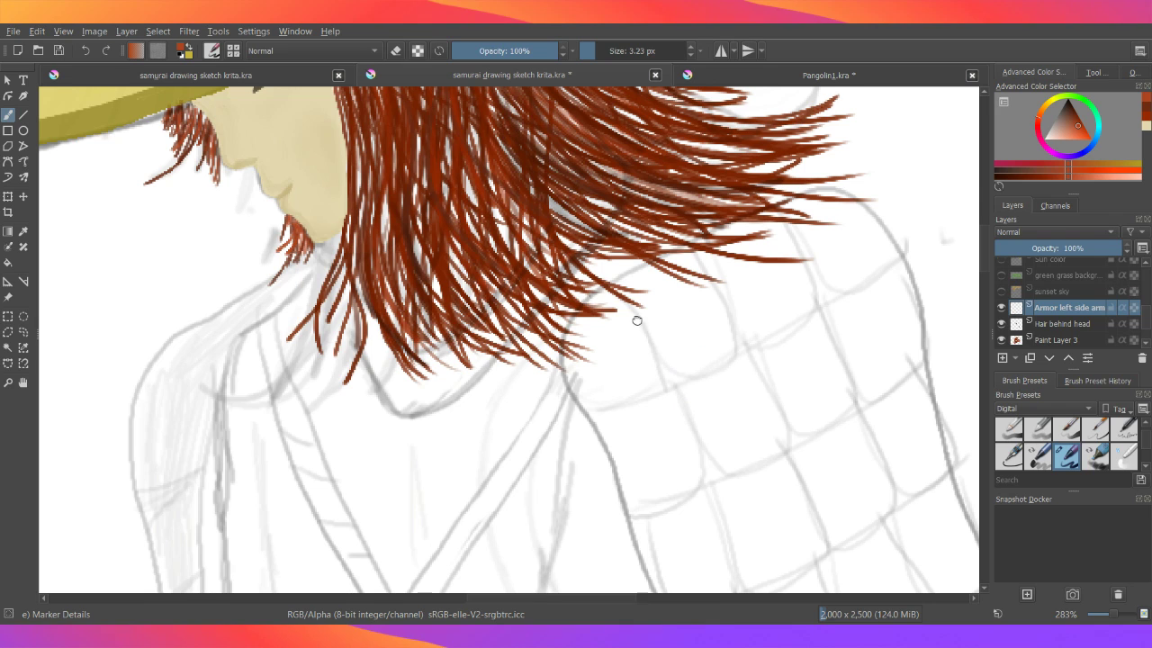
pyautogui.moveTo(659, 366); pyautogui.dragTo(656, 386)
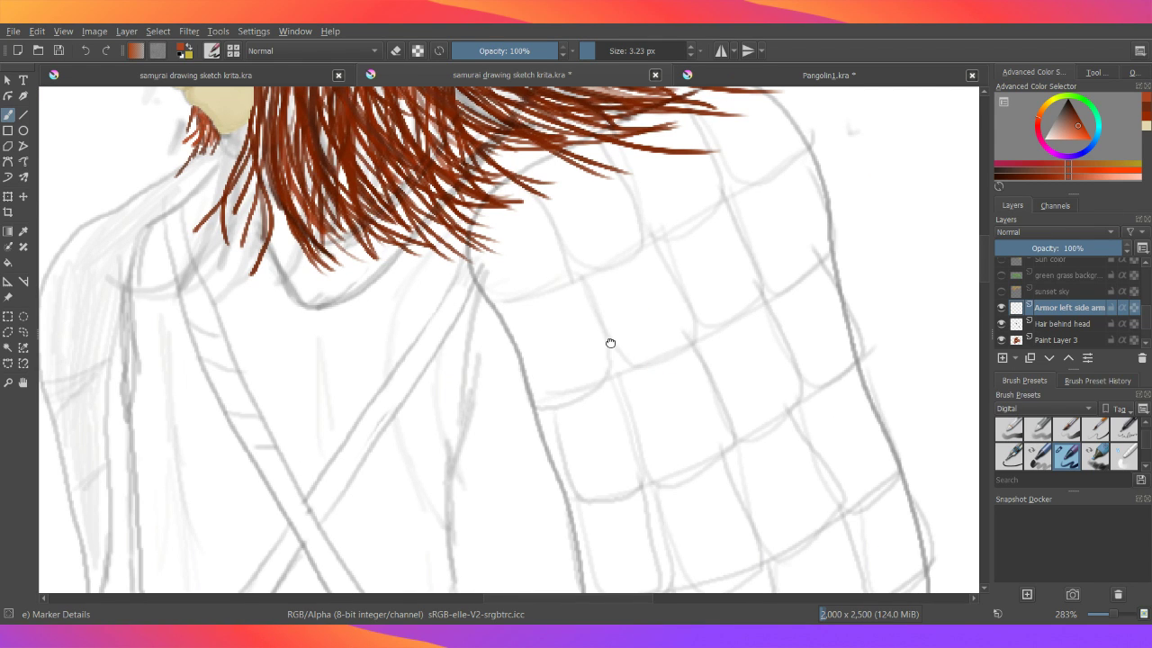
pyautogui.moveTo(609, 342); pyautogui.dragTo(611, 341)
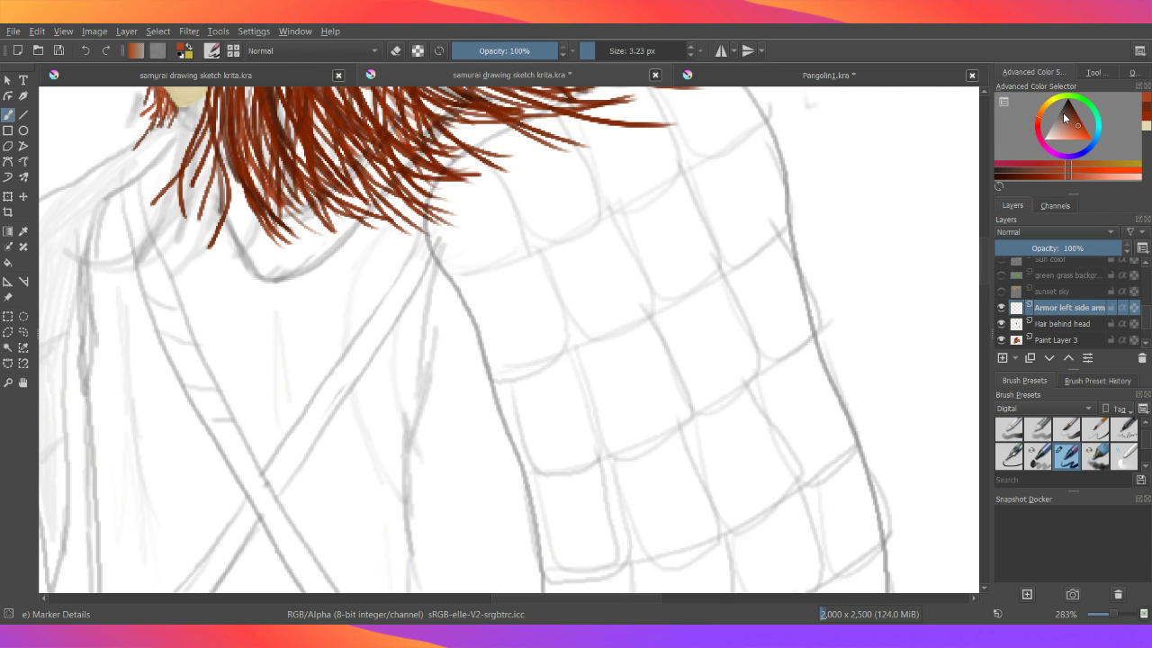
# - Switch the brush colour to black and ink a thin shoulder plate outline below the hair
pyautogui.moveTo(1071, 115); pyautogui.dragTo(1069, 104)
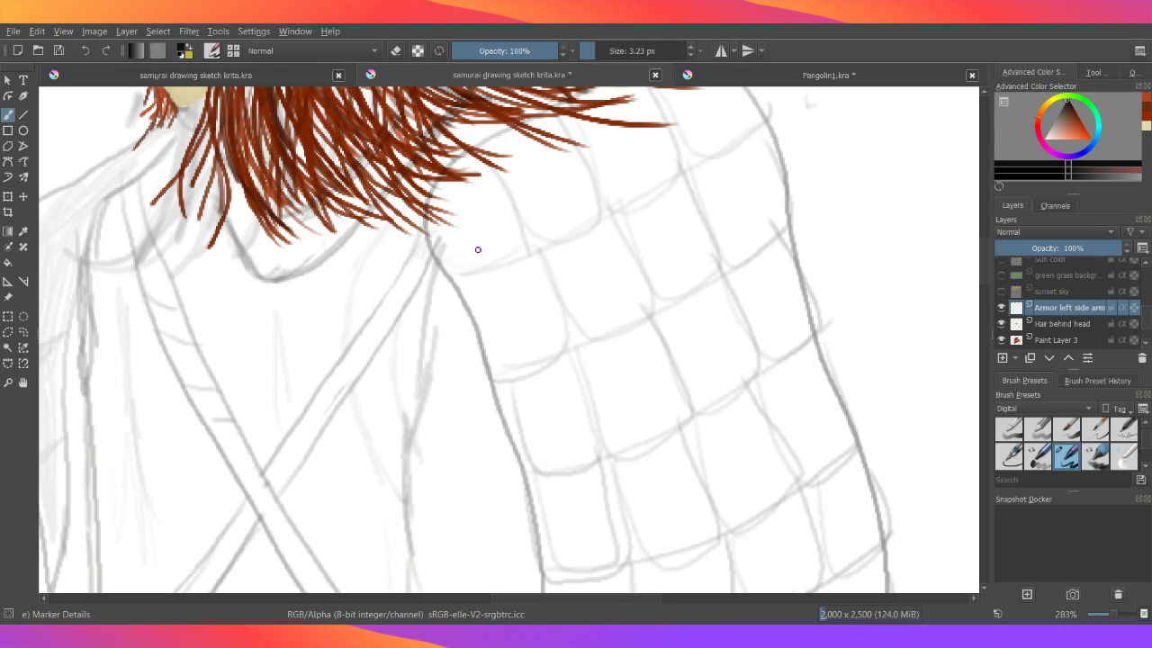
pyautogui.moveTo(432, 253)
pyautogui.mouseDown()
pyautogui.moveTo(466, 277)
pyautogui.moveTo(520, 258)
pyautogui.moveTo(491, 167)
pyautogui.moveTo(522, 255)
pyautogui.mouseUp()
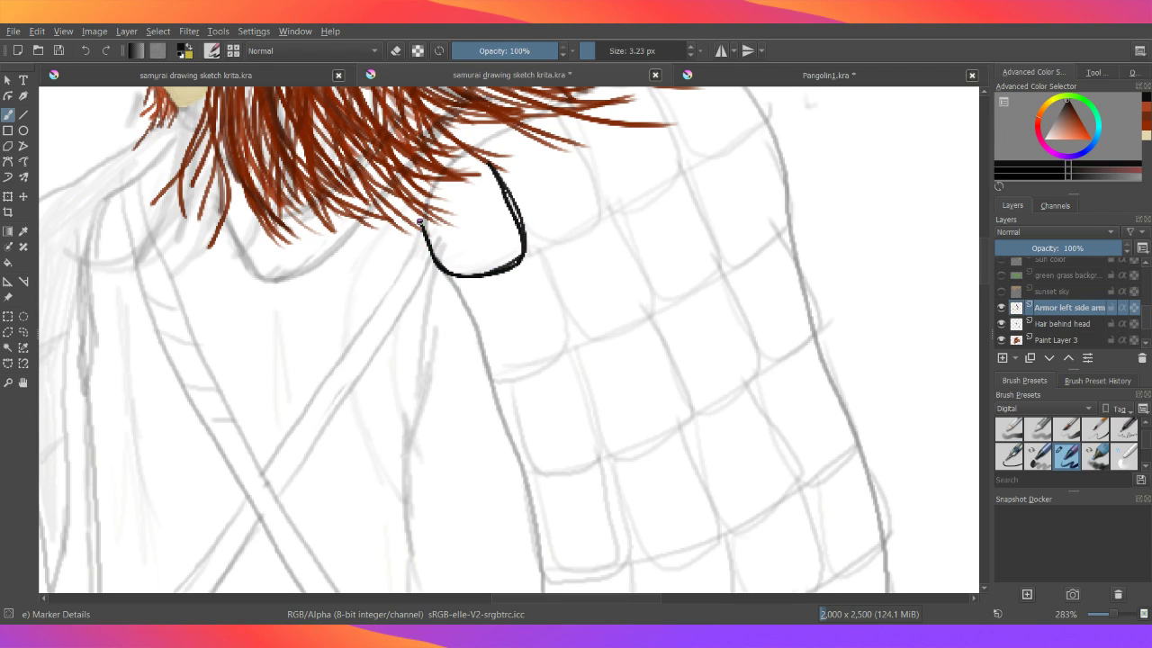
pyautogui.moveTo(419, 222); pyautogui.dragTo(426, 236)
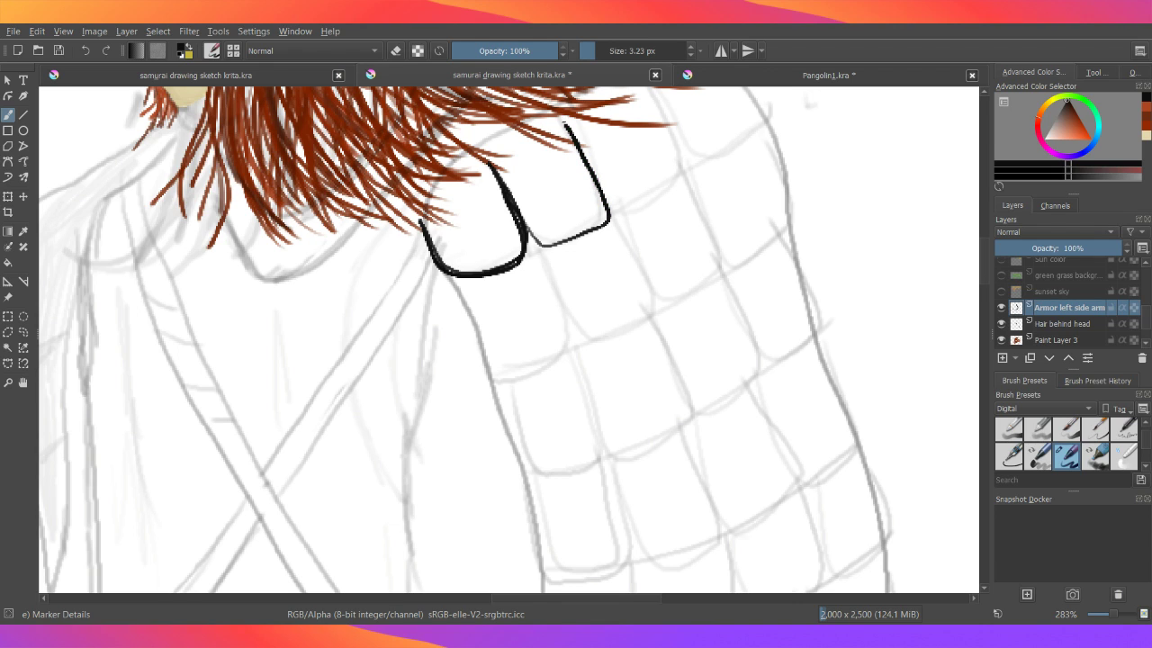
# - Undo the thin black plate strokes and enlarge the brush to 13.59 px
pyautogui.click(85, 48)
pyautogui.click(85, 47)
pyautogui.click(84, 48)
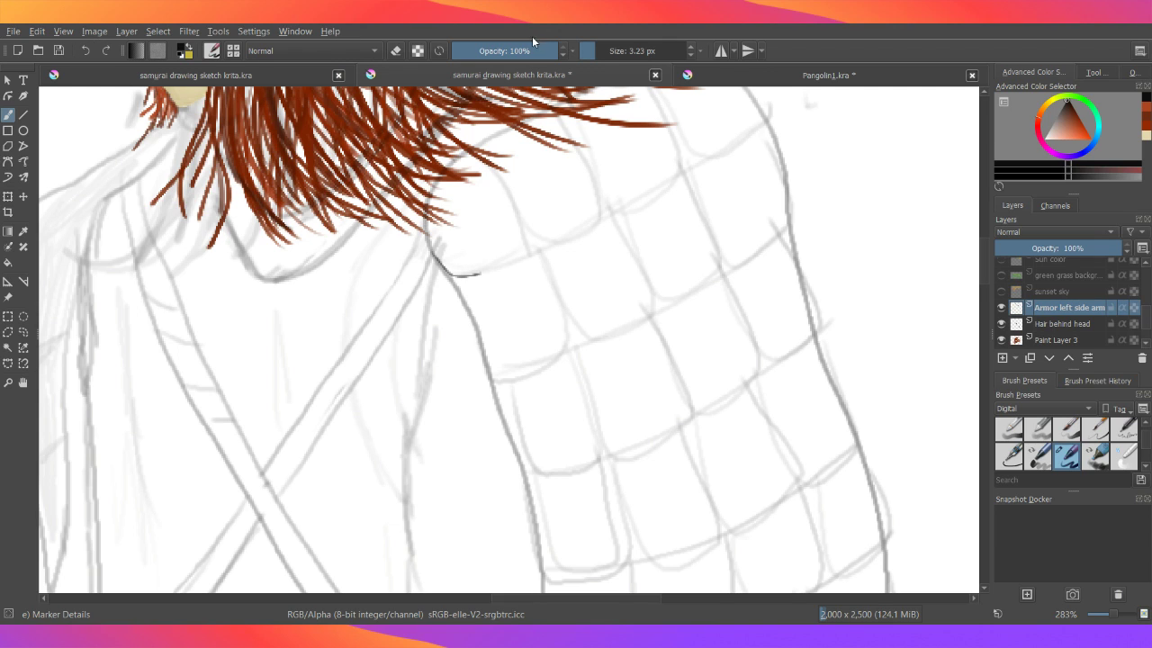
pyautogui.moveTo(598, 51); pyautogui.dragTo(605, 52)
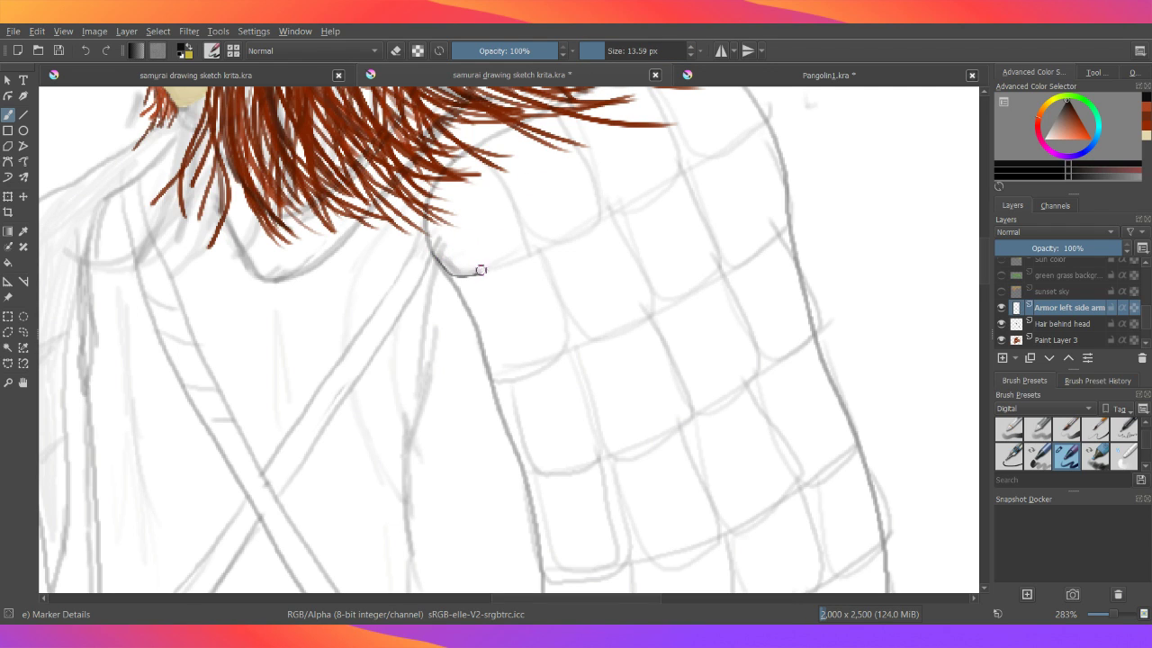
# - Test a thick outline around a shoulder plate, then undo it
pyautogui.moveTo(439, 259); pyautogui.dragTo(517, 253)
pyautogui.moveTo(518, 256)
pyautogui.mouseDown()
pyautogui.moveTo(522, 231)
pyautogui.moveTo(491, 171)
pyautogui.mouseUp()
pyautogui.moveTo(512, 216)
pyautogui.mouseDown()
pyautogui.moveTo(519, 244)
pyautogui.moveTo(501, 261)
pyautogui.moveTo(465, 267)
pyautogui.moveTo(442, 262)
pyautogui.moveTo(421, 218)
pyautogui.mouseUp()
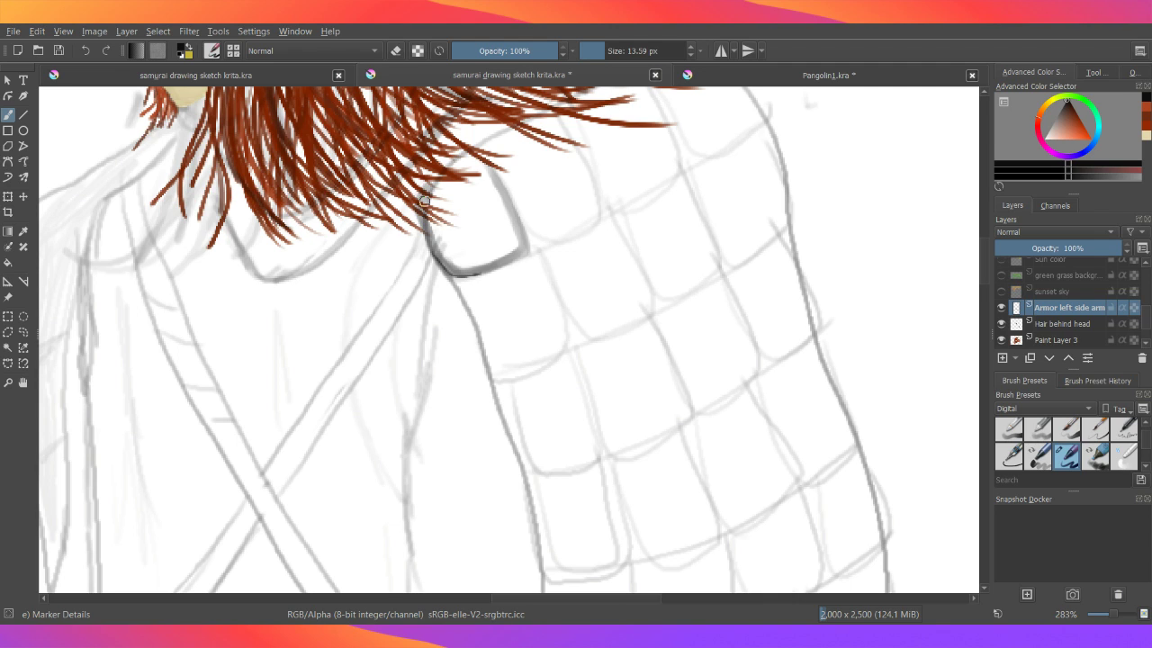
pyautogui.moveTo(424, 201)
pyautogui.mouseDown()
pyautogui.moveTo(450, 271)
pyautogui.moveTo(476, 276)
pyautogui.moveTo(530, 245)
pyautogui.moveTo(501, 178)
pyautogui.mouseUp()
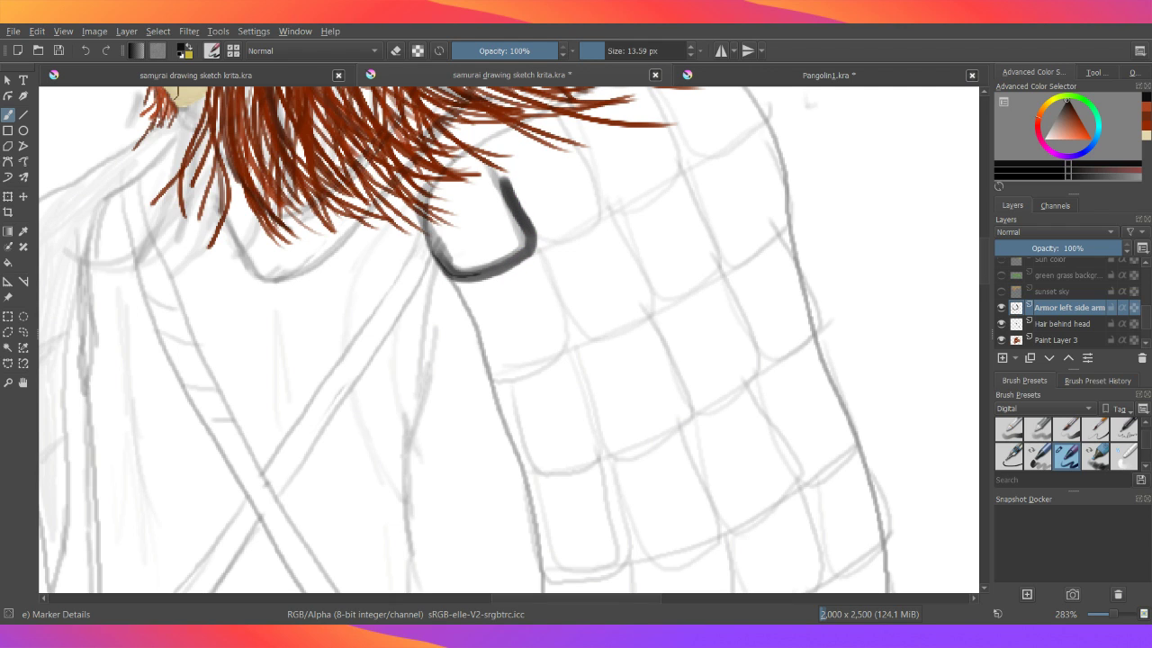
pyautogui.click(85, 51)
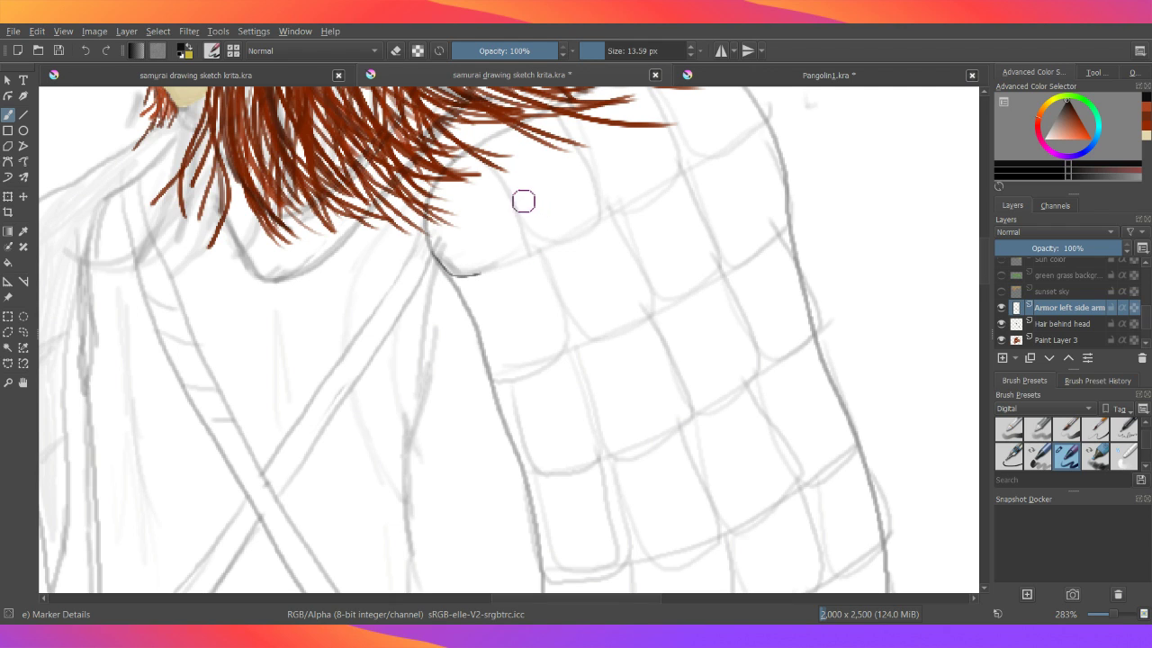
# - Ink thick outlines of three shoulder plates, retracing the second plate's edges darker
pyautogui.moveTo(494, 175)
pyautogui.mouseDown()
pyautogui.moveTo(528, 238)
pyautogui.moveTo(517, 255)
pyautogui.moveTo(448, 275)
pyautogui.moveTo(426, 231)
pyautogui.mouseUp()
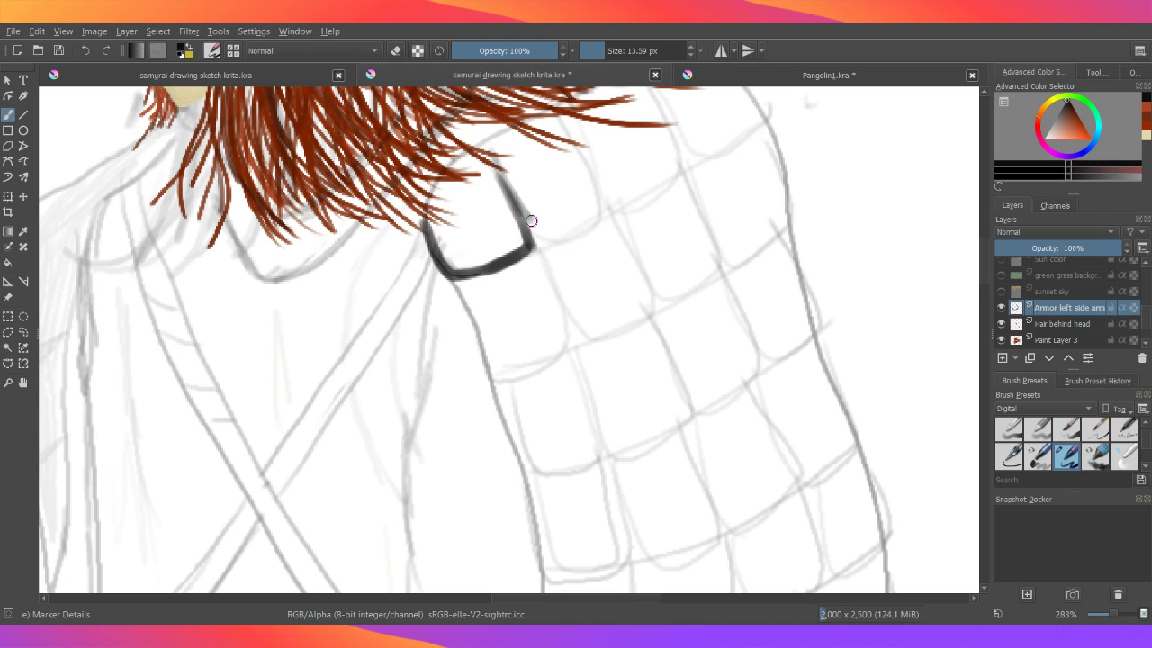
pyautogui.moveTo(543, 236)
pyautogui.mouseDown()
pyautogui.moveTo(602, 215)
pyautogui.moveTo(560, 119)
pyautogui.mouseUp()
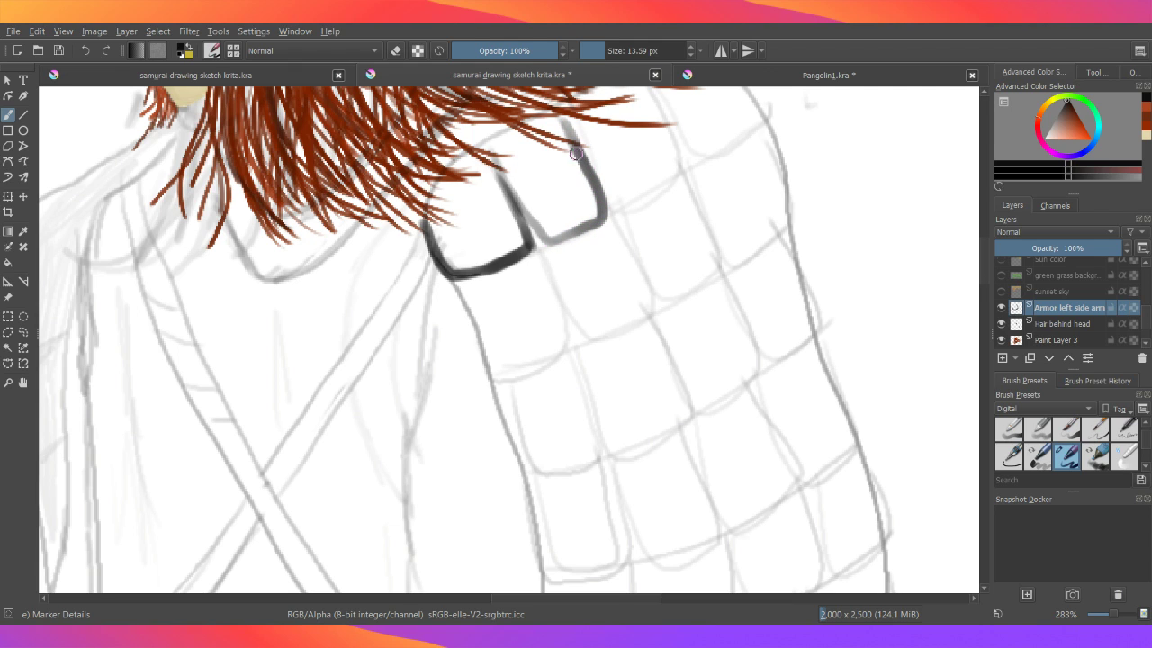
pyautogui.moveTo(594, 189)
pyautogui.mouseDown()
pyautogui.moveTo(603, 214)
pyautogui.moveTo(553, 239)
pyautogui.moveTo(507, 175)
pyautogui.moveTo(535, 216)
pyautogui.moveTo(558, 221)
pyautogui.mouseUp()
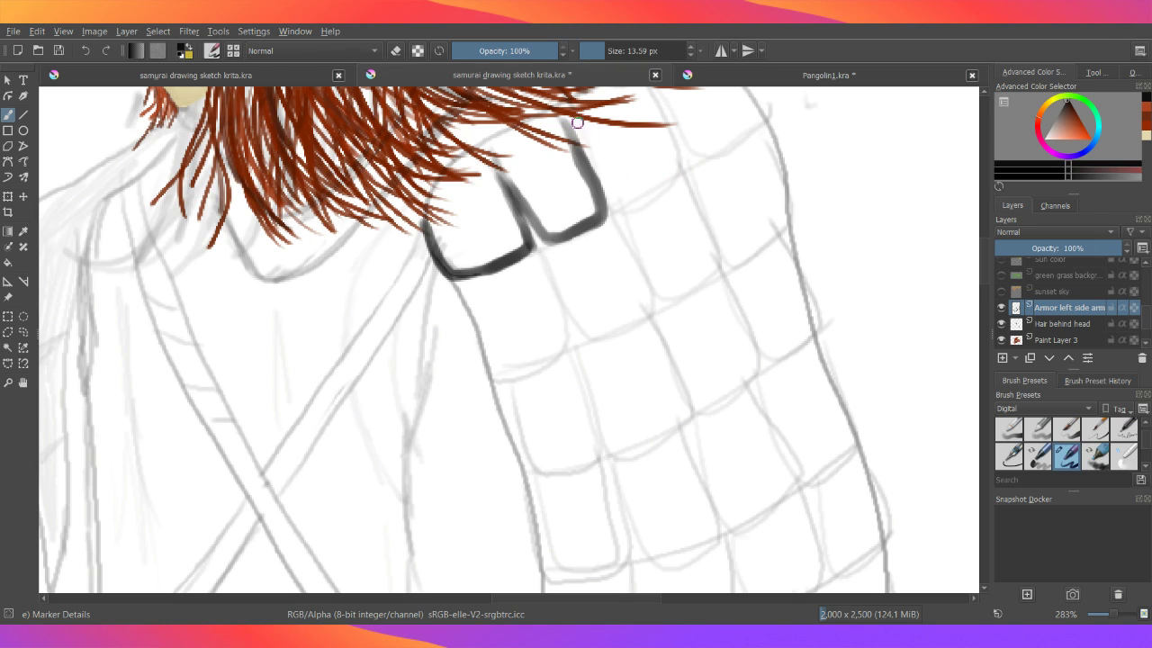
pyautogui.moveTo(577, 125)
pyautogui.mouseDown()
pyautogui.moveTo(623, 198)
pyautogui.moveTo(669, 180)
pyautogui.moveTo(684, 170)
pyautogui.moveTo(646, 87)
pyautogui.mouseUp()
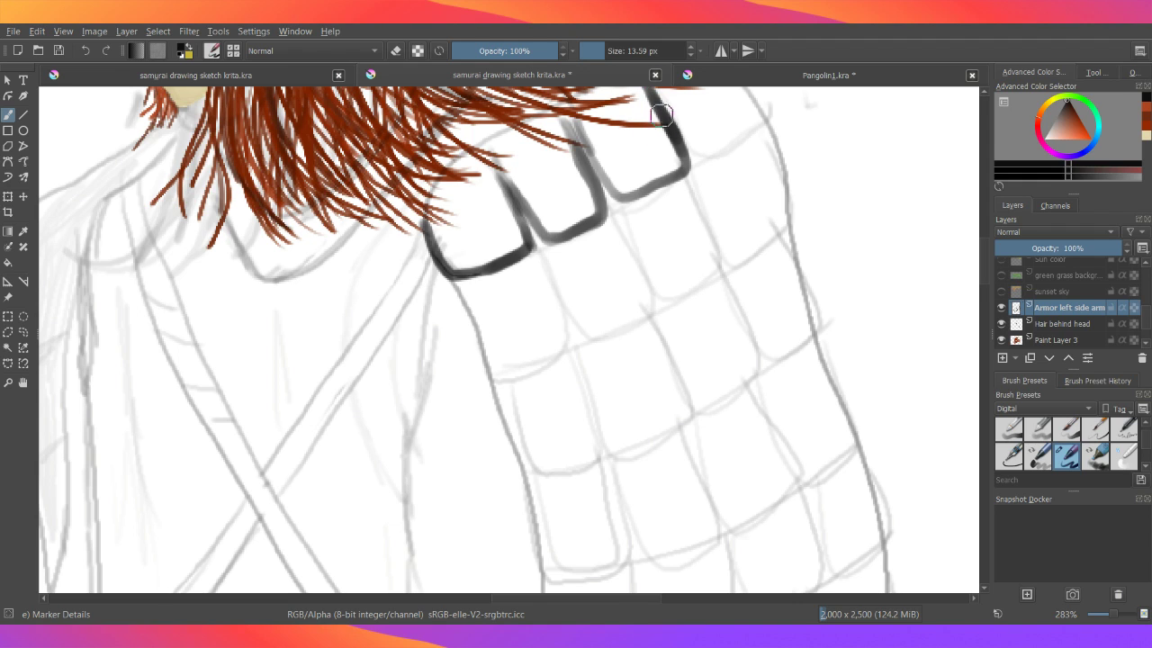
pyautogui.moveTo(685, 132)
pyautogui.mouseDown()
pyautogui.moveTo(725, 154)
pyautogui.moveTo(758, 131)
pyautogui.mouseUp()
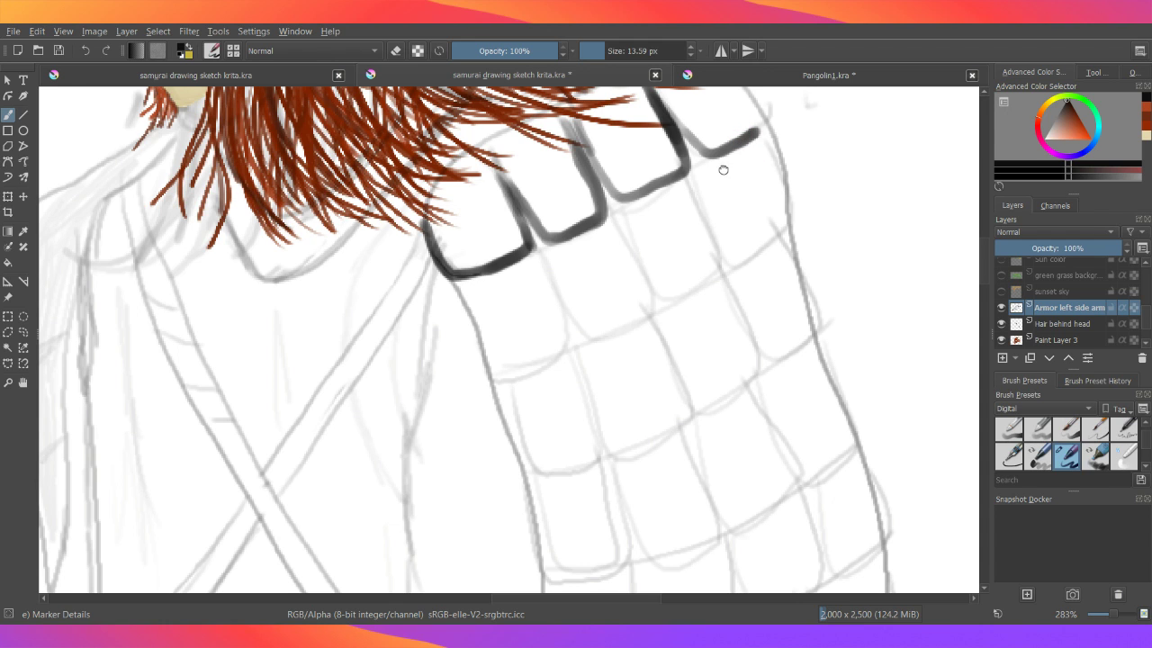
# - Ink the fourth plate's outline from the hair and reinforce the first plate's left edge
pyautogui.scroll(1, 722, 170)
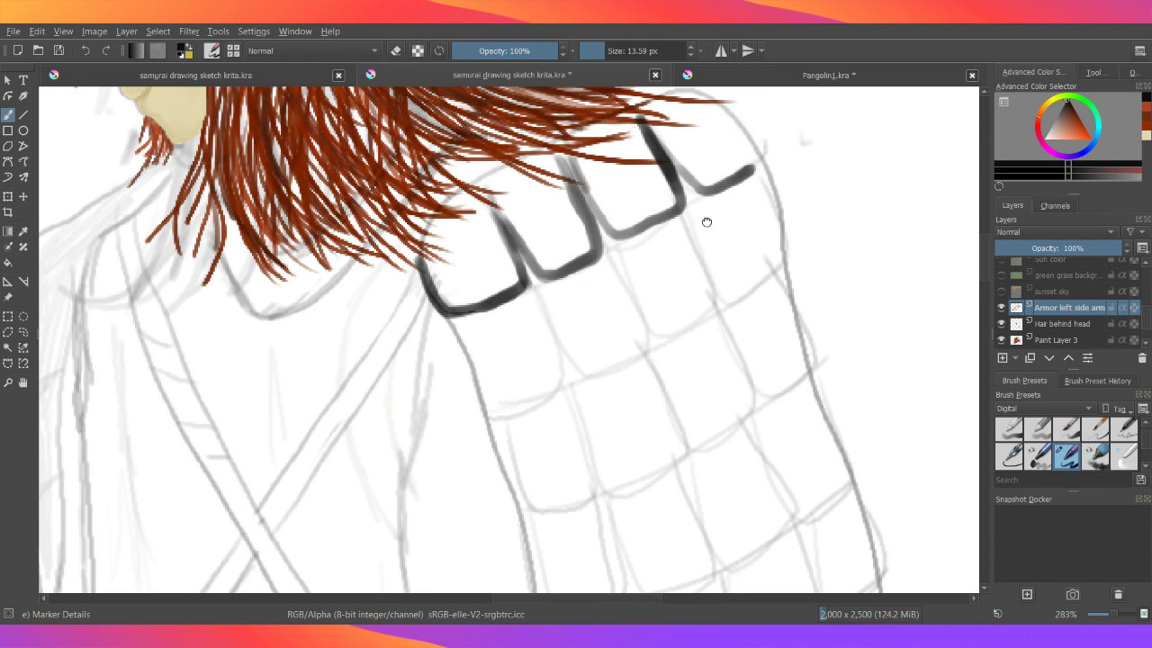
pyautogui.scroll(2, 689, 208)
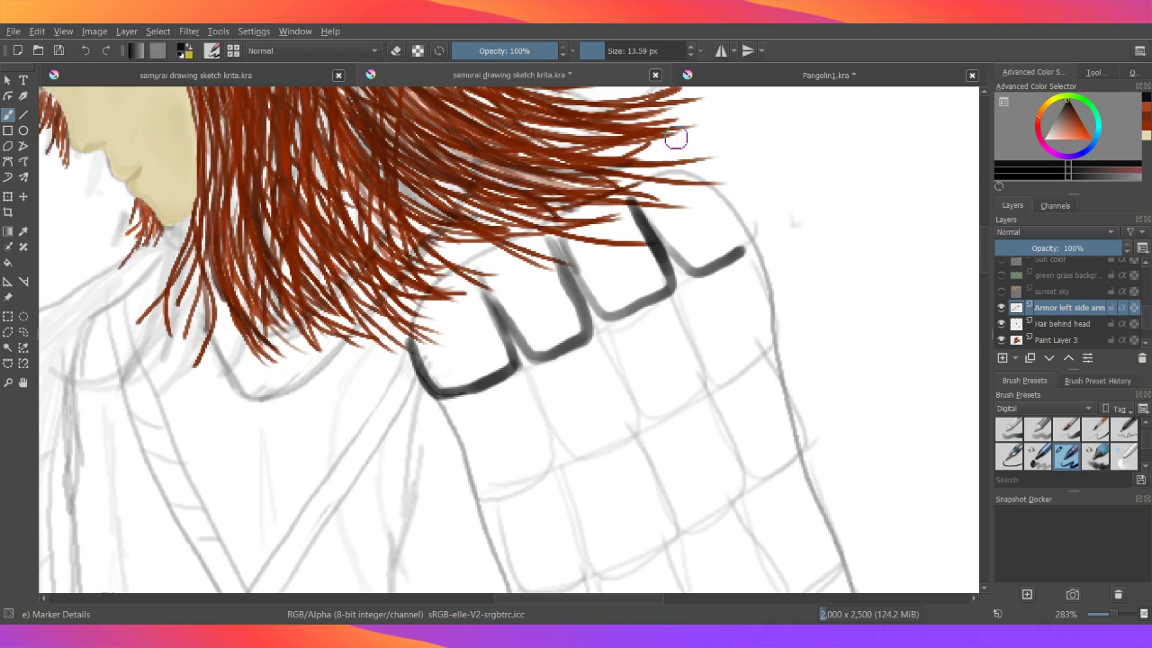
pyautogui.moveTo(694, 170)
pyautogui.mouseDown()
pyautogui.moveTo(749, 234)
pyautogui.moveTo(673, 168)
pyautogui.mouseUp()
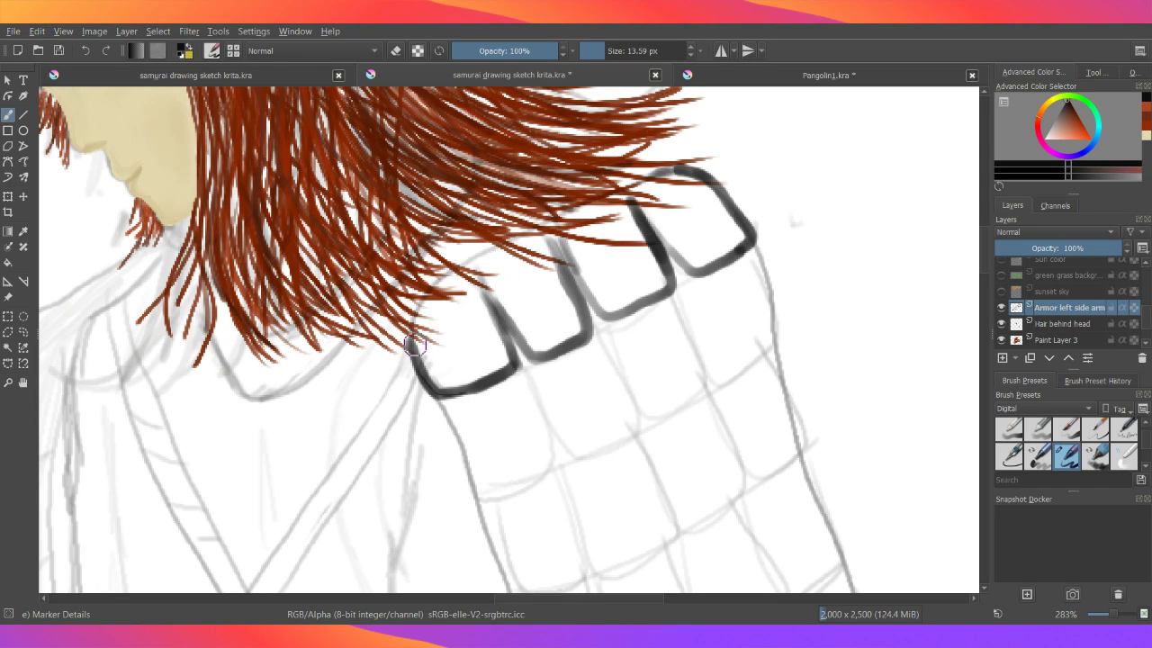
pyautogui.moveTo(410, 342); pyautogui.dragTo(431, 283)
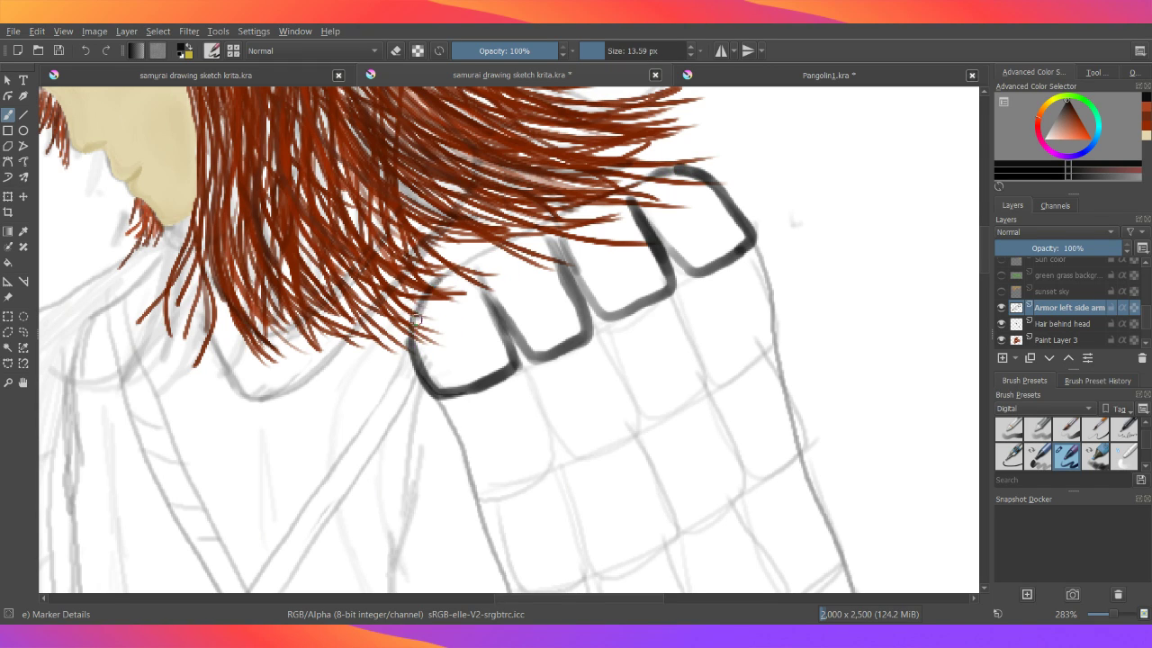
pyautogui.moveTo(414, 345)
pyautogui.mouseDown()
pyautogui.moveTo(444, 276)
pyautogui.moveTo(679, 171)
pyautogui.moveTo(589, 205)
pyautogui.moveTo(619, 205)
pyautogui.mouseUp()
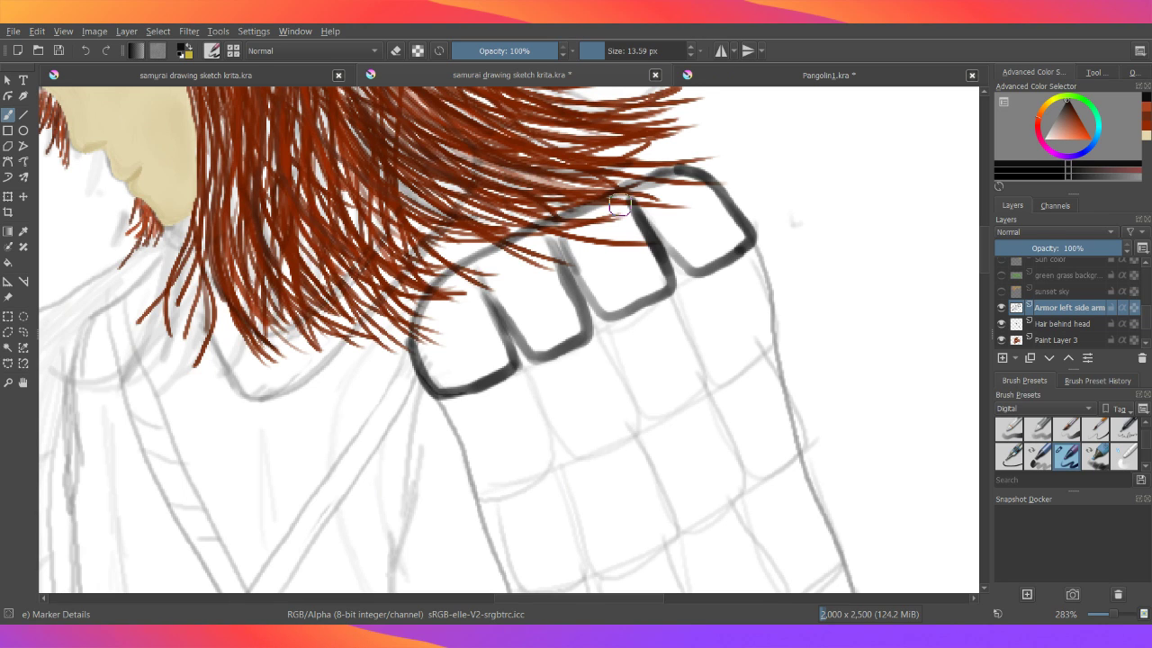
pyautogui.scroll(-1, 769, 197)
pyautogui.scroll(-1, 774, 189)
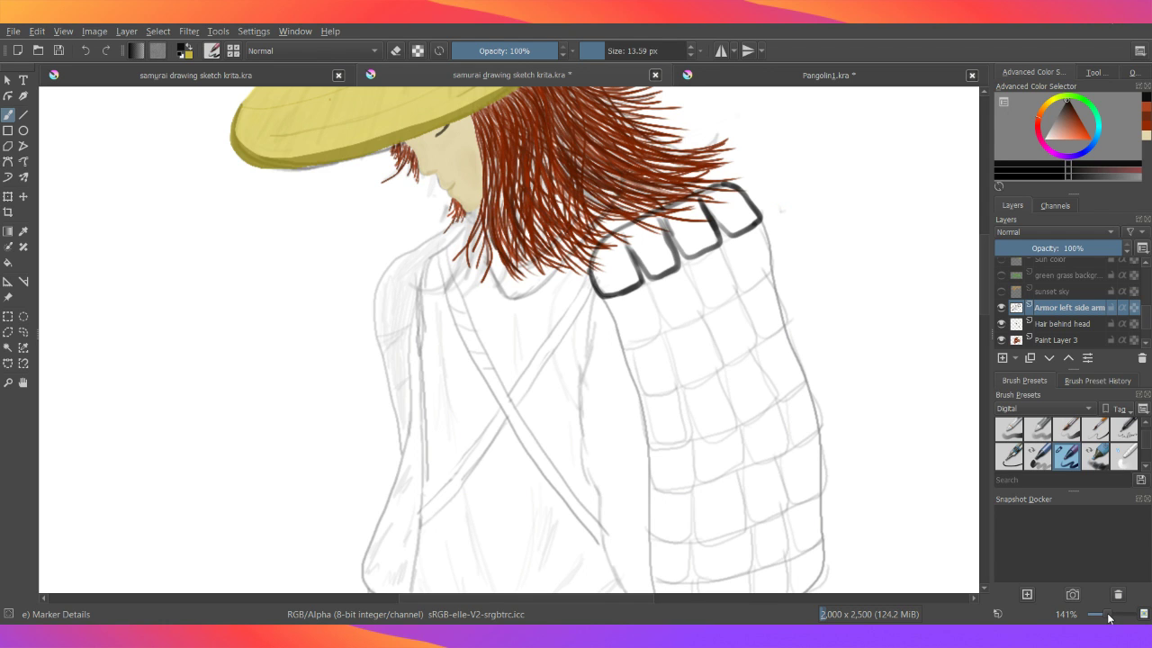
pyautogui.moveTo(1109, 617); pyautogui.dragTo(1116, 614)
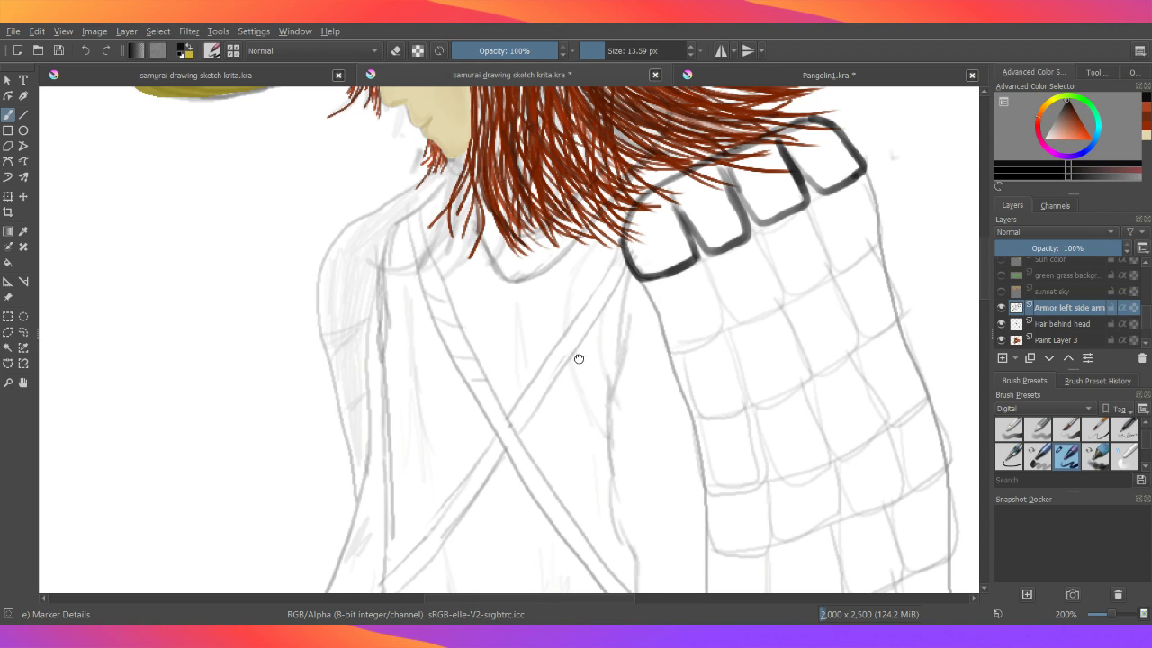
pyautogui.moveTo(579, 359); pyautogui.dragTo(580, 358)
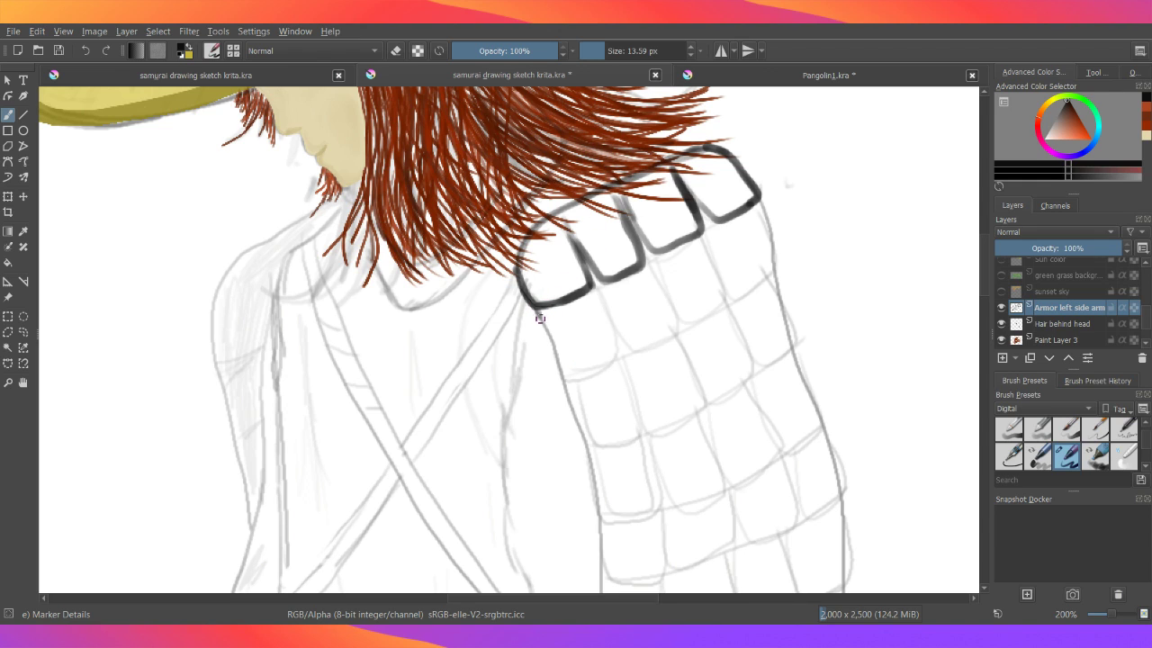
# - Ink the left and right edges of the lower plate row beneath the first plates
pyautogui.moveTo(547, 334)
pyautogui.mouseDown()
pyautogui.moveTo(559, 372)
pyautogui.moveTo(621, 354)
pyautogui.moveTo(600, 293)
pyautogui.moveTo(655, 343)
pyautogui.moveTo(670, 335)
pyautogui.moveTo(653, 263)
pyautogui.mouseUp()
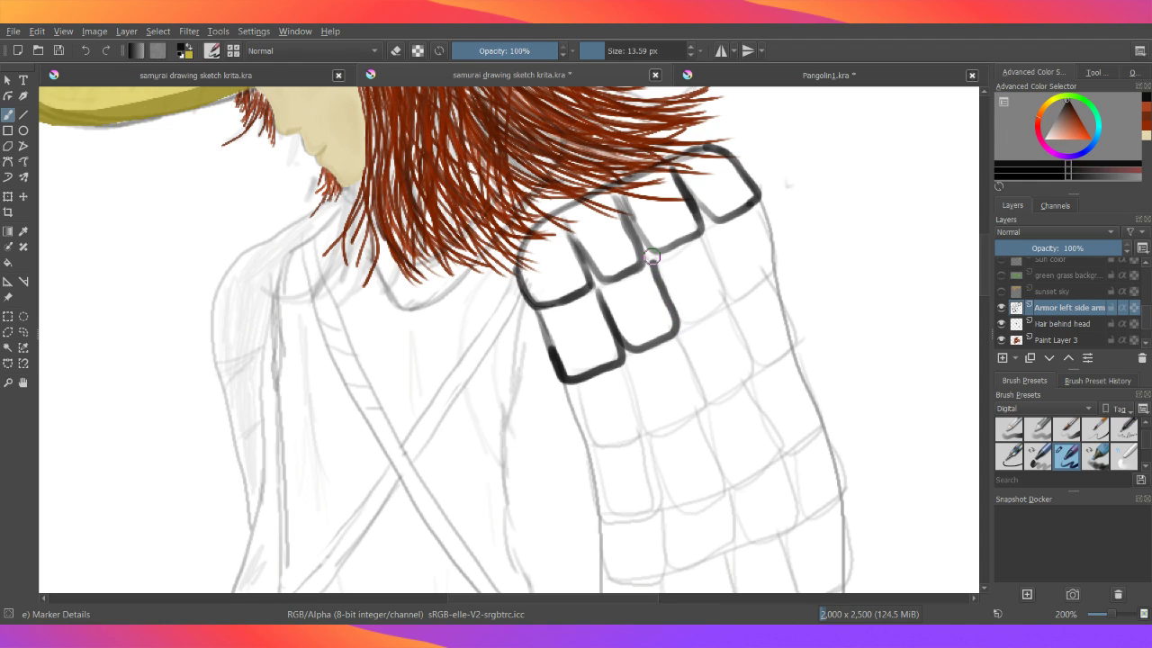
pyautogui.moveTo(652, 261)
pyautogui.mouseDown()
pyautogui.moveTo(687, 324)
pyautogui.moveTo(710, 316)
pyautogui.moveTo(726, 306)
pyautogui.moveTo(701, 236)
pyautogui.moveTo(700, 252)
pyautogui.moveTo(706, 232)
pyautogui.moveTo(738, 293)
pyautogui.moveTo(776, 274)
pyautogui.moveTo(761, 207)
pyautogui.mouseUp()
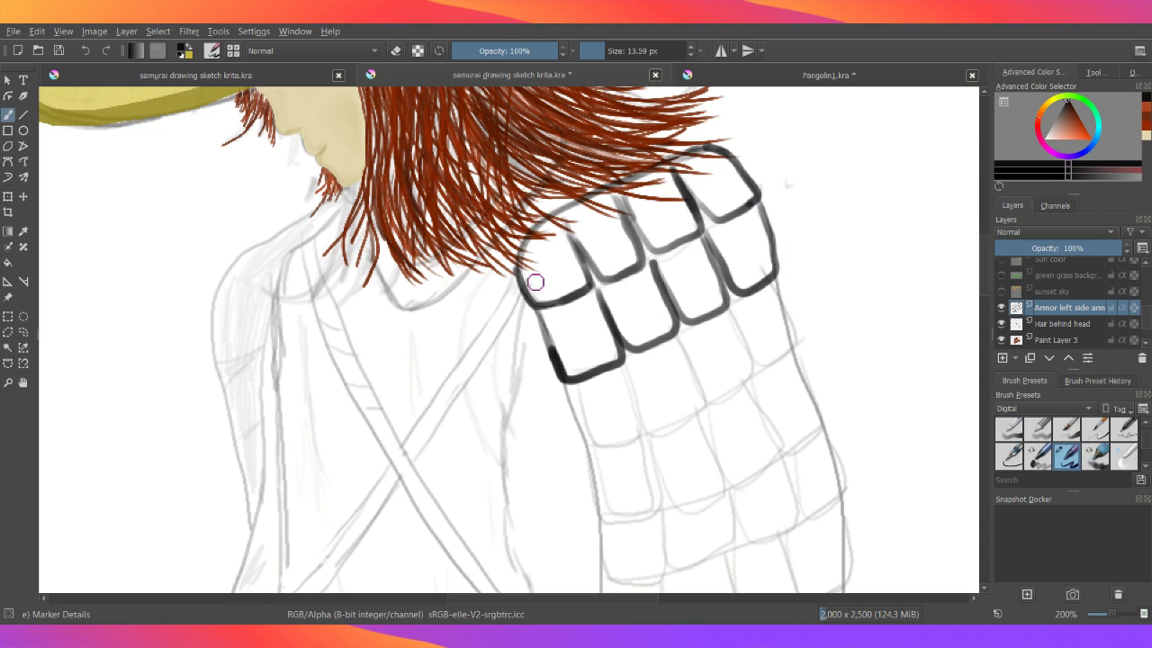
pyautogui.moveTo(521, 263)
pyautogui.mouseDown()
pyautogui.moveTo(534, 291)
pyautogui.moveTo(559, 303)
pyautogui.moveTo(543, 233)
pyautogui.moveTo(565, 295)
pyautogui.moveTo(553, 221)
pyautogui.moveTo(581, 278)
pyautogui.moveTo(520, 277)
pyautogui.mouseUp()
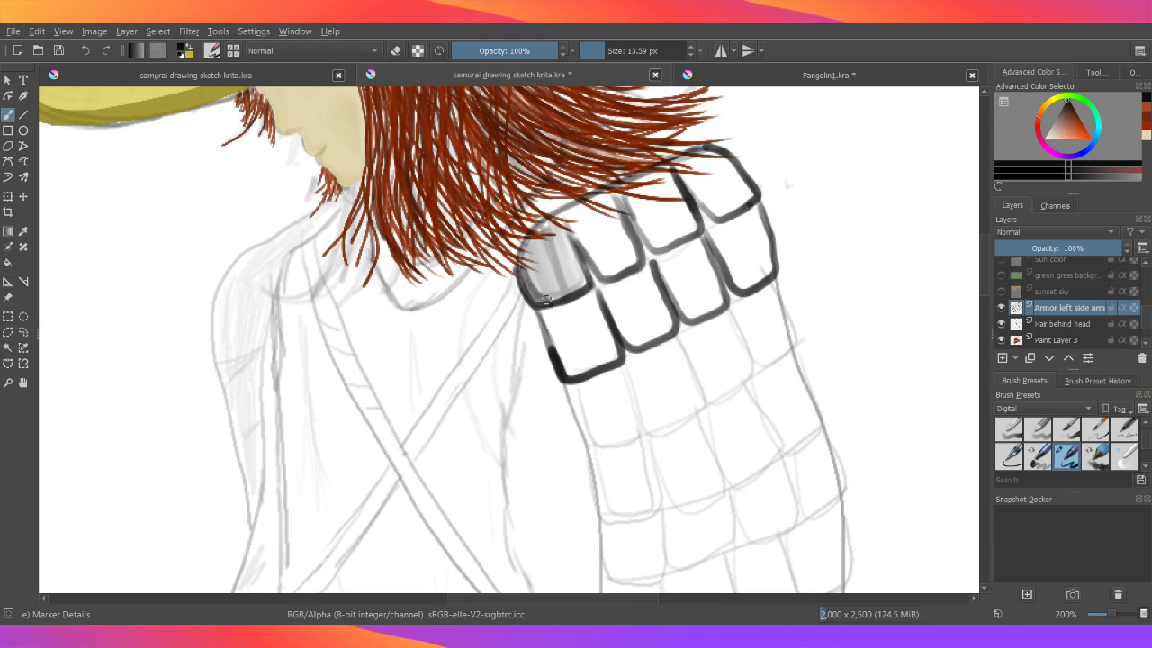
# - Brush and deepen grey shading inside the upper-left shoulder plate
pyautogui.moveTo(554, 300)
pyautogui.mouseDown()
pyautogui.moveTo(578, 284)
pyautogui.moveTo(551, 293)
pyautogui.mouseUp()
pyautogui.moveTo(550, 293)
pyautogui.mouseDown()
pyautogui.moveTo(565, 230)
pyautogui.moveTo(581, 279)
pyautogui.moveTo(536, 300)
pyautogui.moveTo(523, 268)
pyautogui.moveTo(539, 297)
pyautogui.moveTo(572, 290)
pyautogui.moveTo(577, 261)
pyautogui.moveTo(577, 279)
pyautogui.mouseUp()
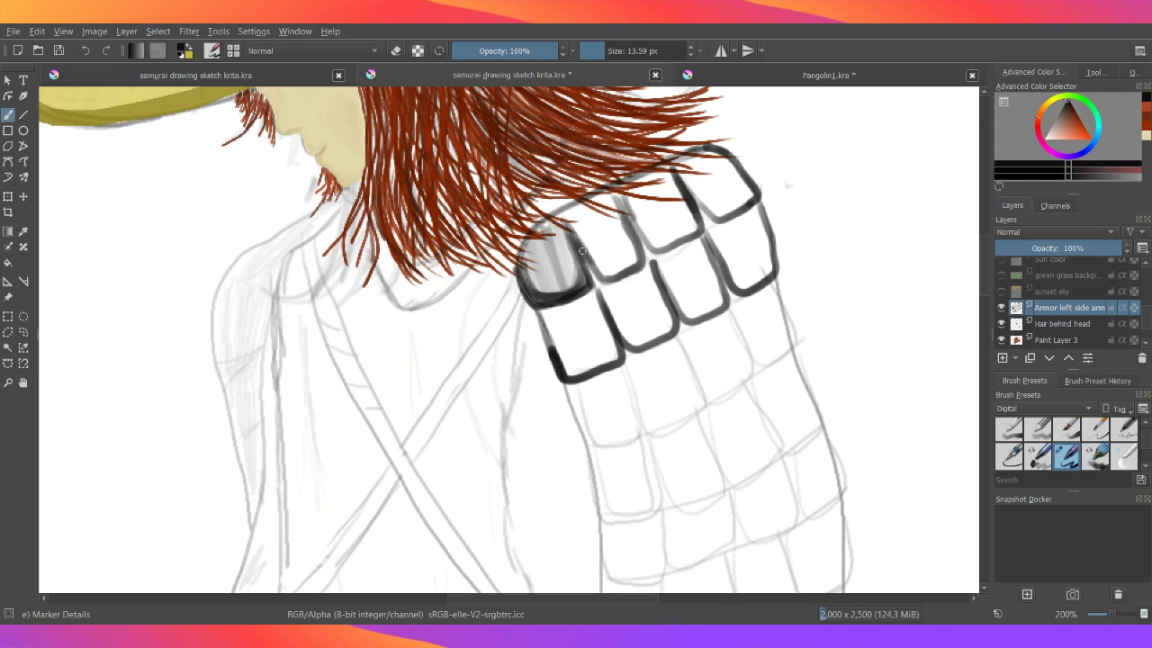
# - Paint grey vertical shading in the top-row plates, darken their edges, and zoom out to 67%
pyautogui.moveTo(613, 278)
pyautogui.mouseDown()
pyautogui.moveTo(592, 275)
pyautogui.moveTo(636, 238)
pyautogui.moveTo(621, 230)
pyautogui.mouseUp()
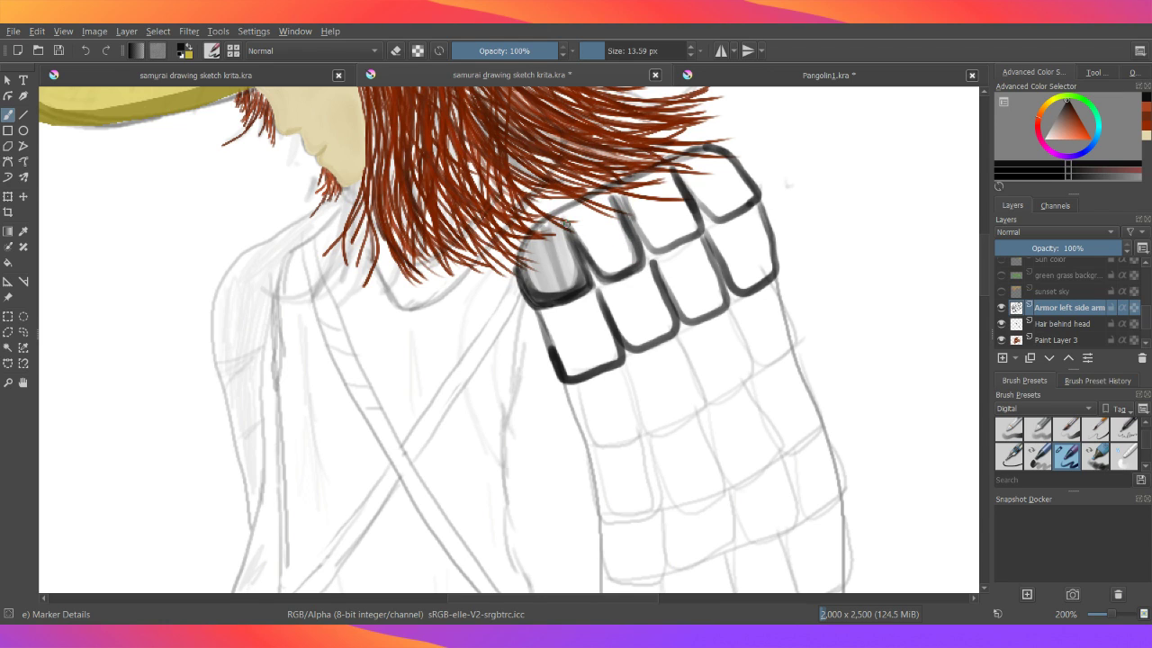
pyautogui.moveTo(585, 208)
pyautogui.mouseDown()
pyautogui.moveTo(599, 265)
pyautogui.moveTo(594, 200)
pyautogui.moveTo(620, 275)
pyautogui.mouseUp()
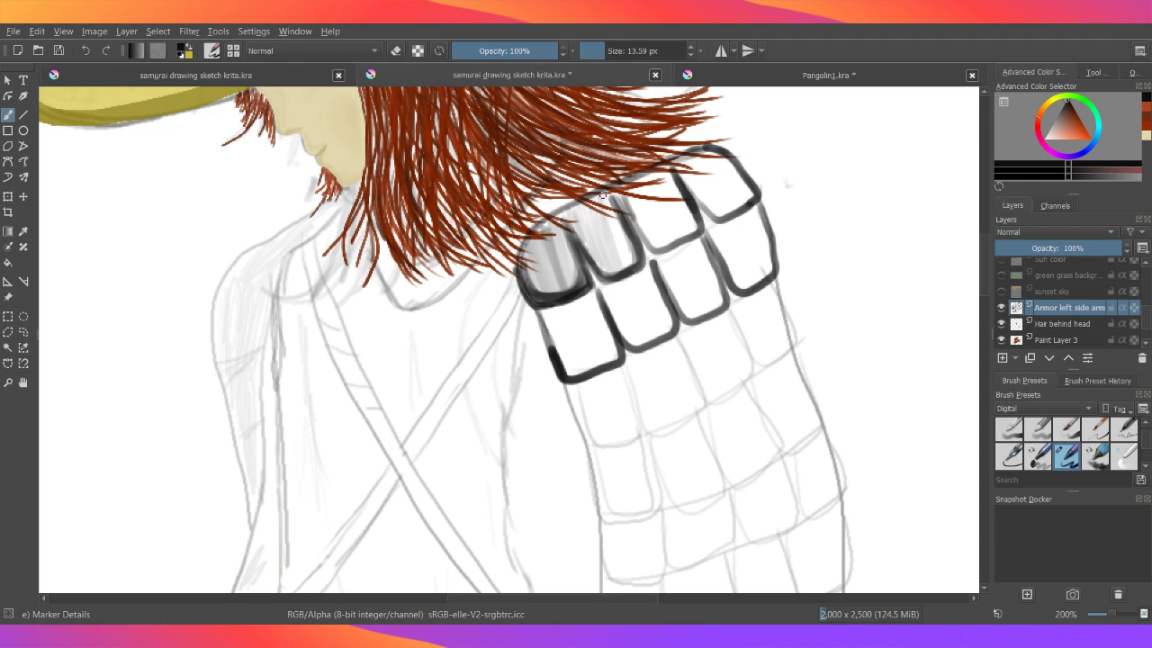
pyautogui.moveTo(604, 191)
pyautogui.mouseDown()
pyautogui.moveTo(623, 268)
pyautogui.moveTo(629, 257)
pyautogui.mouseUp()
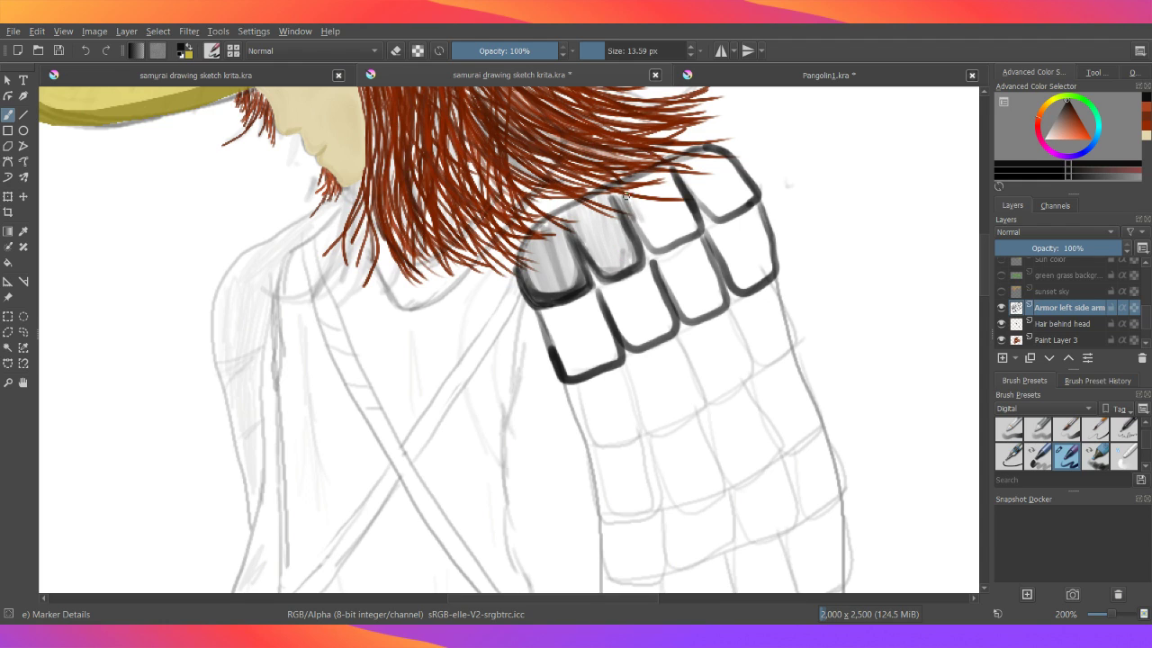
pyautogui.moveTo(640, 227); pyautogui.dragTo(699, 217)
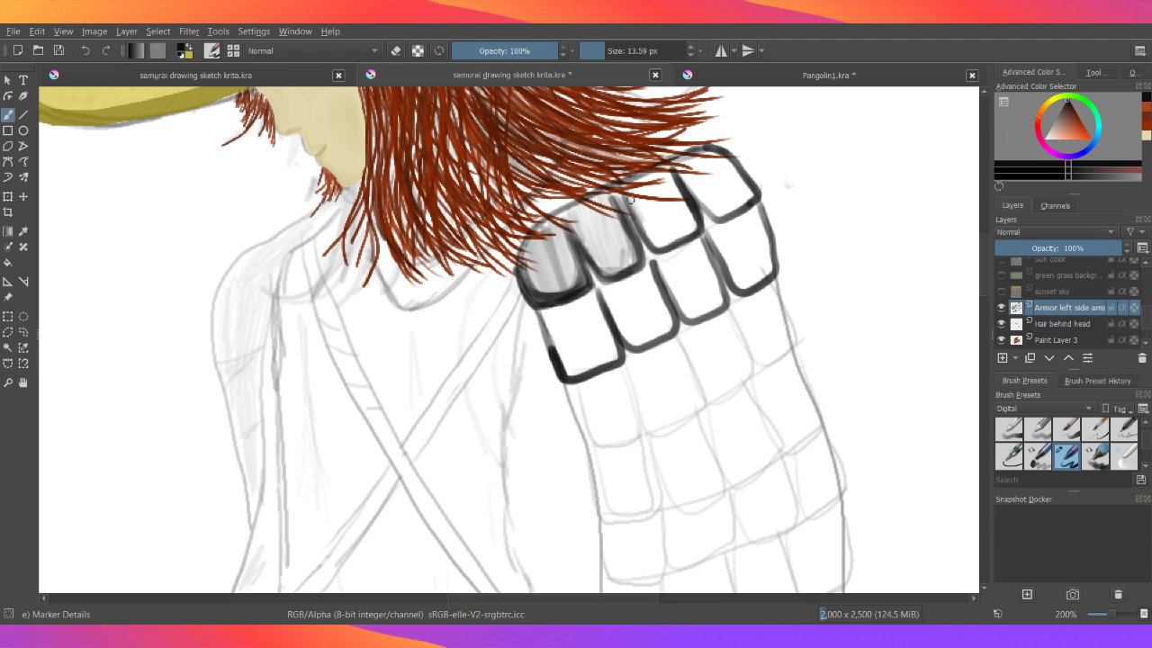
pyautogui.moveTo(645, 236)
pyautogui.mouseDown()
pyautogui.moveTo(641, 214)
pyautogui.moveTo(669, 227)
pyautogui.moveTo(641, 213)
pyautogui.moveTo(639, 199)
pyautogui.moveTo(660, 240)
pyautogui.moveTo(640, 177)
pyautogui.moveTo(663, 224)
pyautogui.moveTo(692, 233)
pyautogui.moveTo(667, 167)
pyautogui.moveTo(691, 221)
pyautogui.moveTo(651, 171)
pyautogui.moveTo(660, 243)
pyautogui.moveTo(629, 180)
pyautogui.moveTo(670, 248)
pyautogui.moveTo(641, 212)
pyautogui.mouseUp()
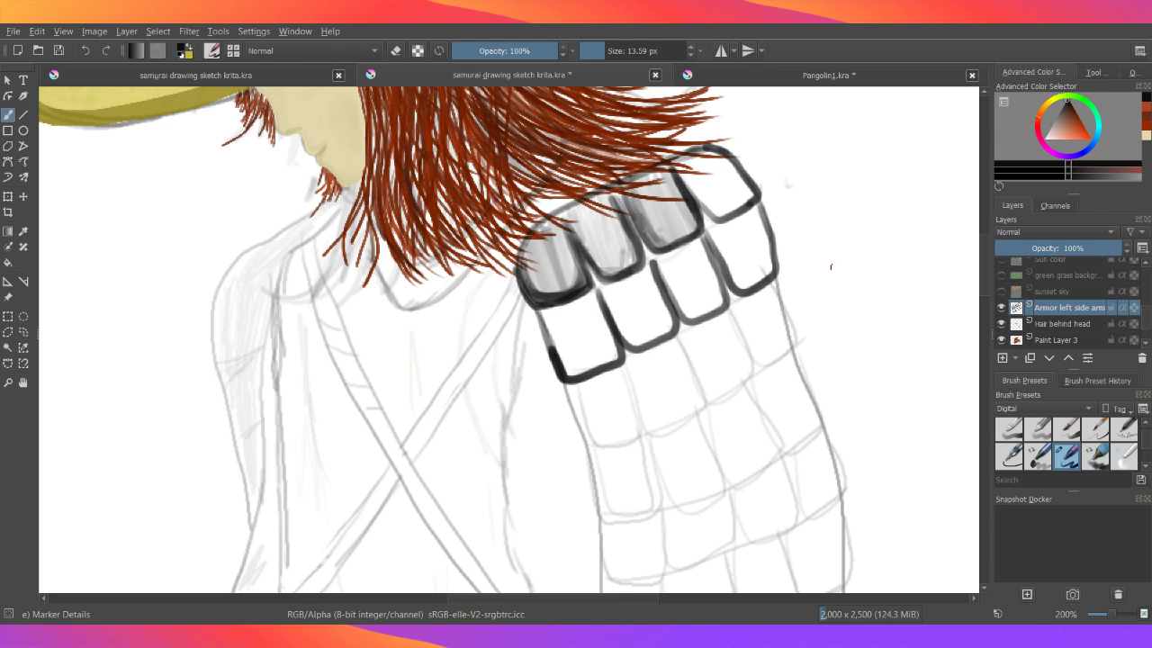
pyautogui.moveTo(1113, 614); pyautogui.dragTo(1105, 614)
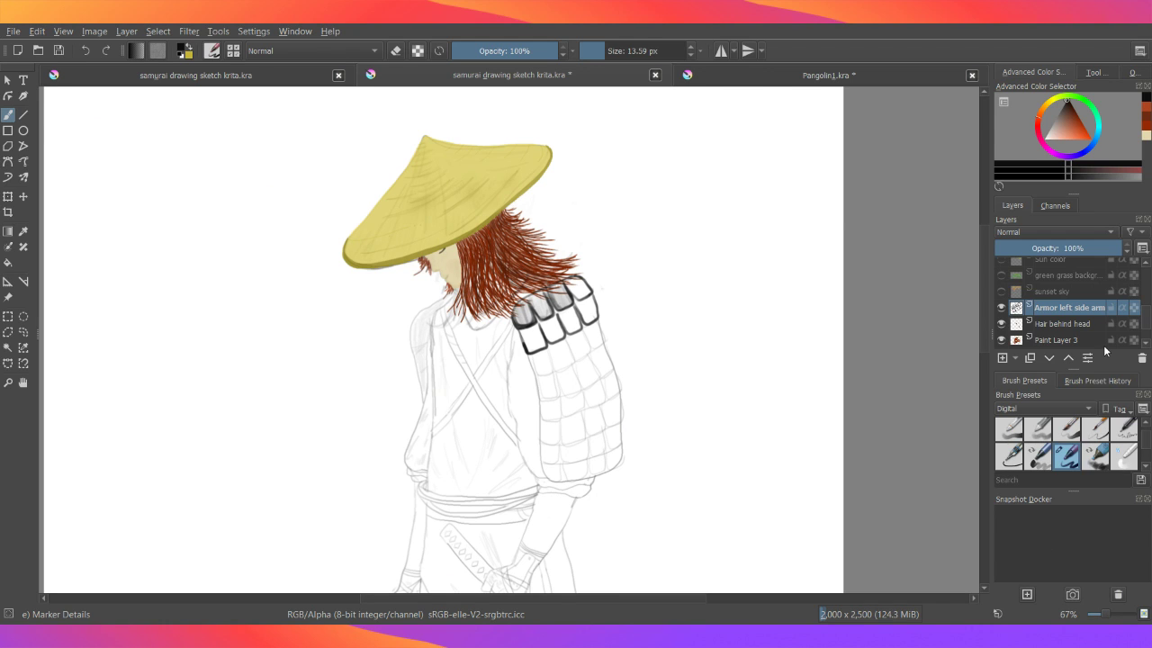
pyautogui.click(1002, 291)
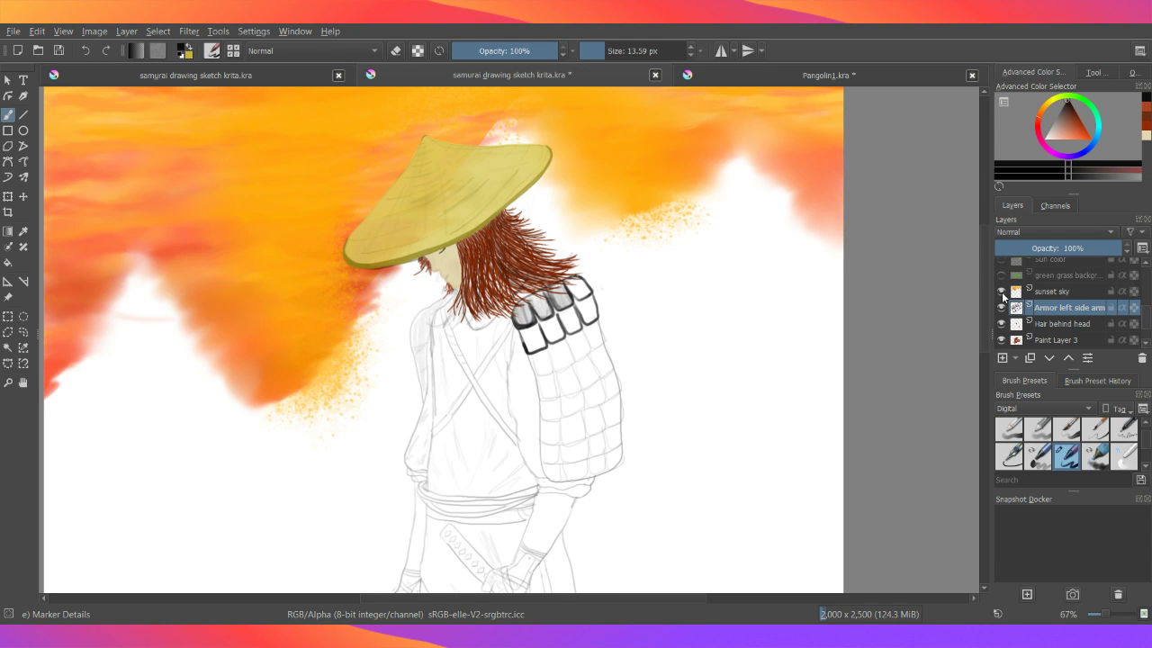
pyautogui.scroll(2, 1148, 319)
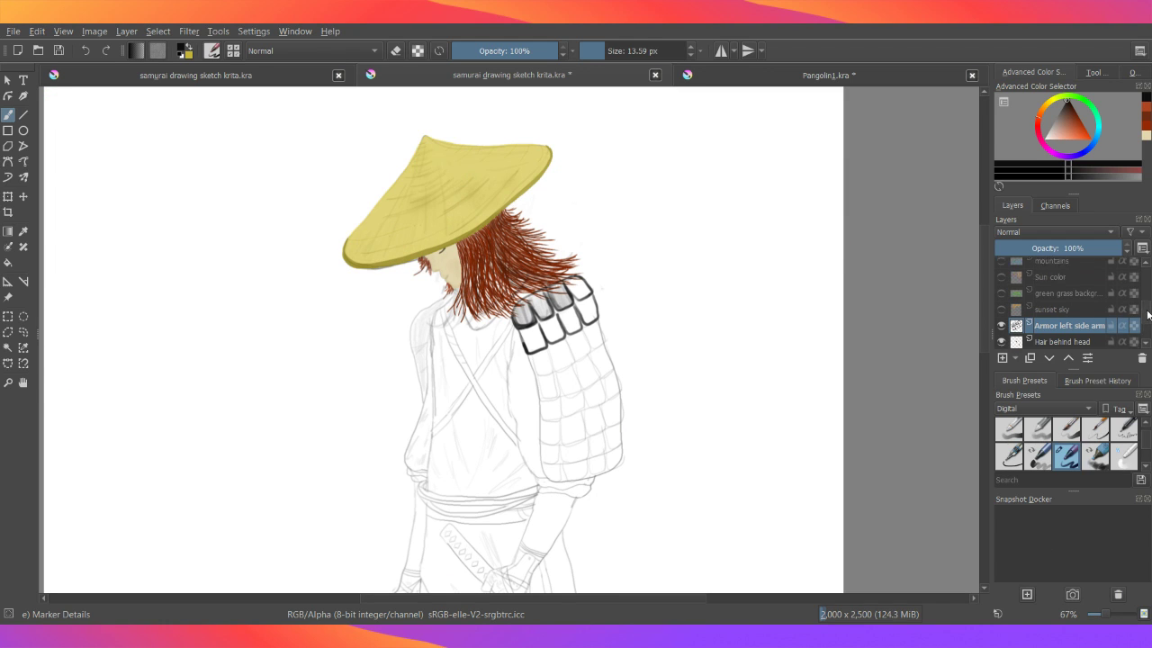
pyautogui.scroll(1, 1148, 319)
pyautogui.click(1002, 307)
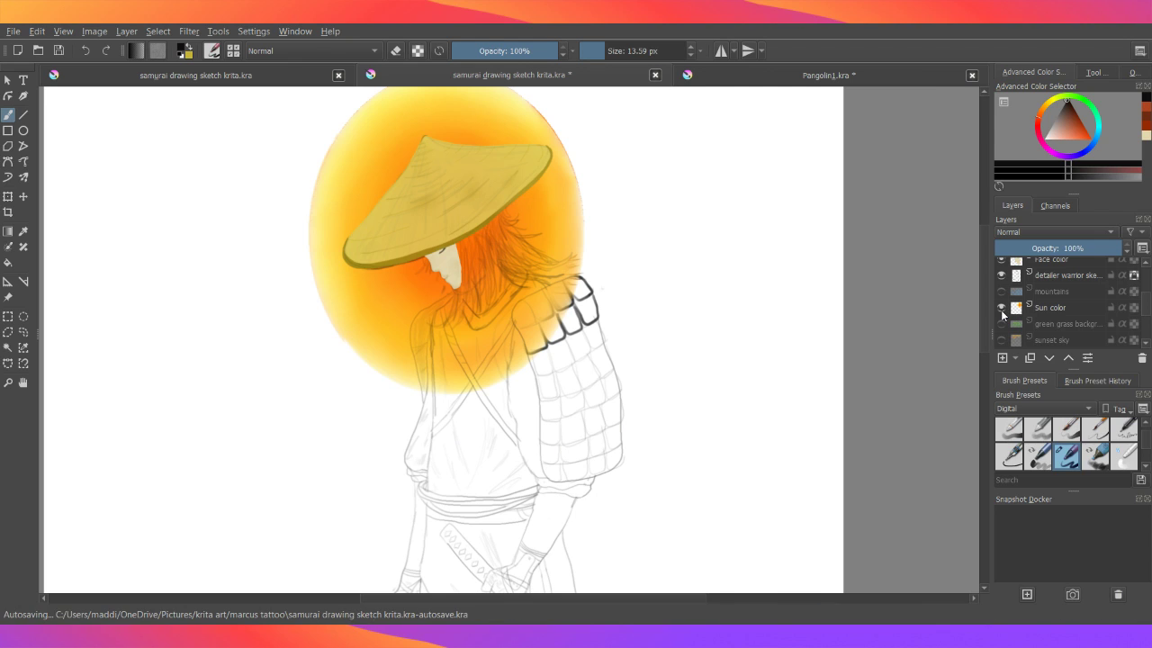
pyautogui.click(1001, 308)
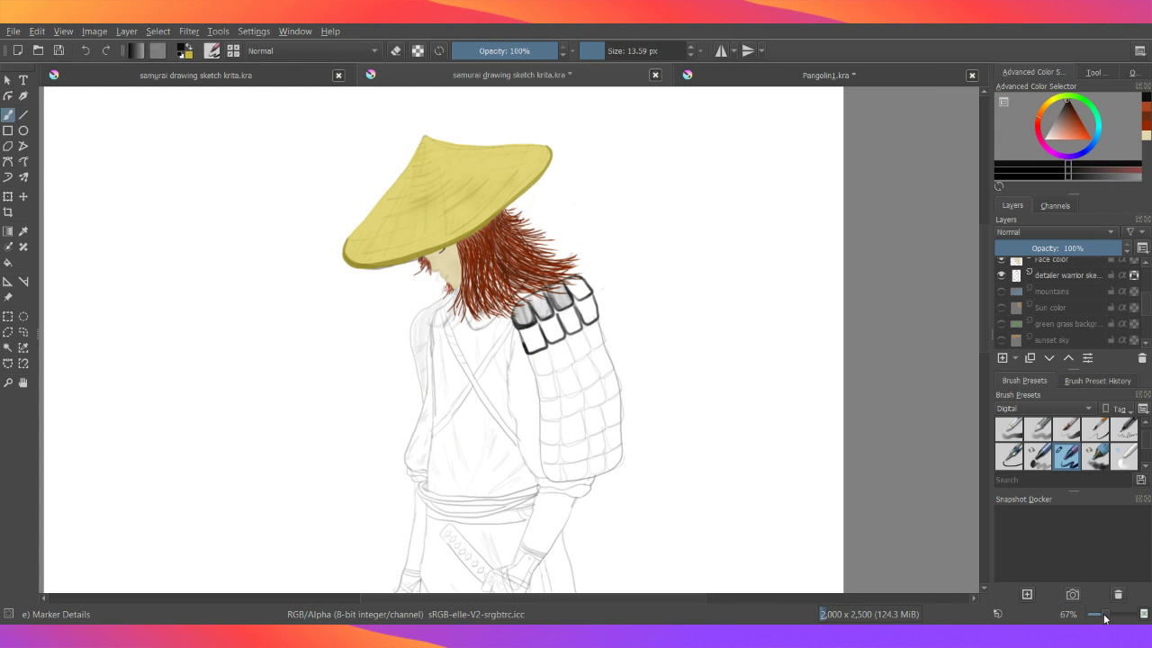
pyautogui.scroll(-2, 1147, 291)
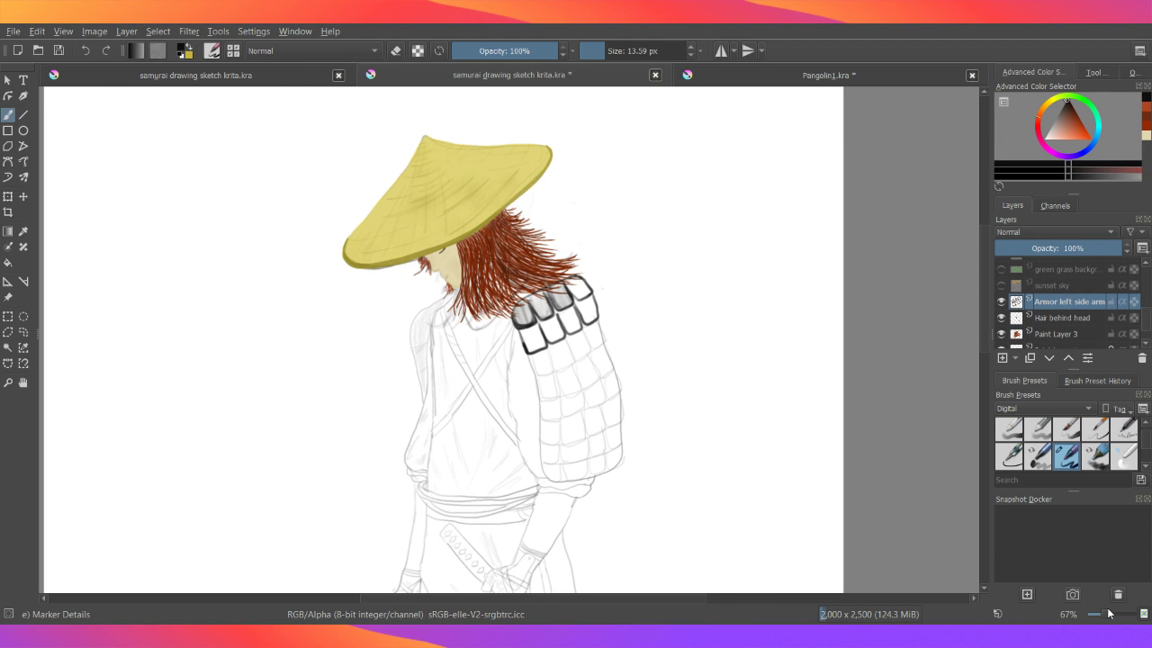
pyautogui.scroll(1, 1109, 615)
pyautogui.scroll(1, 1112, 618)
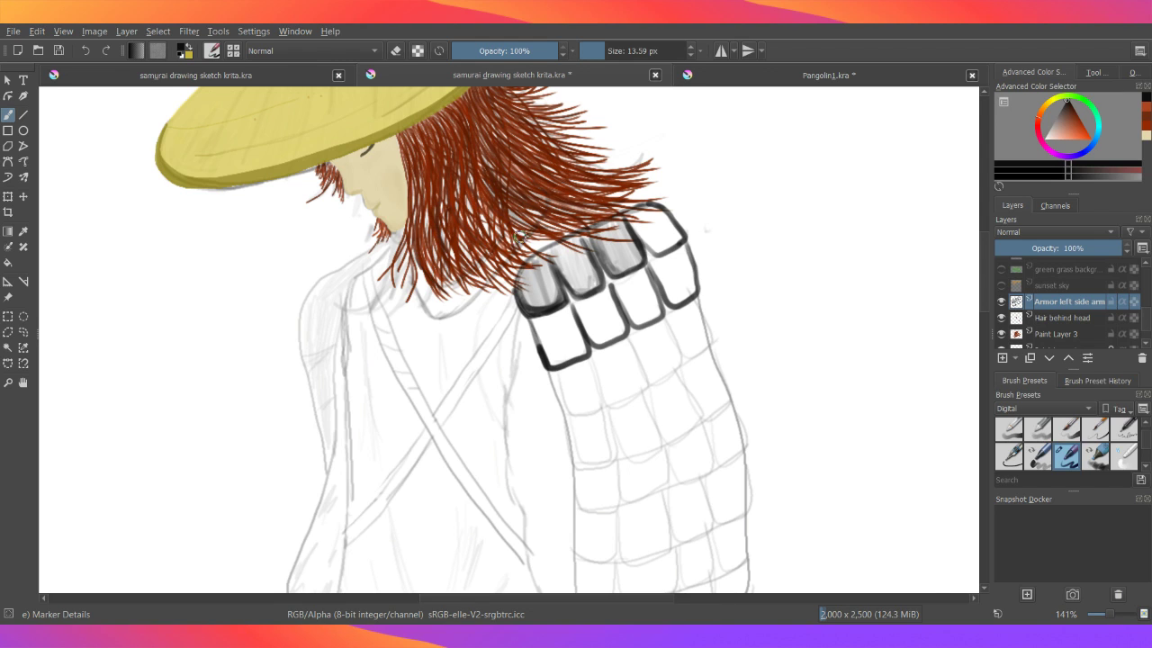
# - Redraw the lower-left armour plate's left edge darker
pyautogui.moveTo(529, 317); pyautogui.dragTo(555, 362)
pyautogui.hotkey('ctrl', 'z')
pyautogui.moveTo(531, 317); pyautogui.dragTo(553, 362)
pyautogui.moveTo(532, 319); pyautogui.dragTo(546, 356)
pyautogui.moveTo(531, 316)
pyautogui.mouseDown()
pyautogui.moveTo(549, 359)
pyautogui.moveTo(565, 364)
pyautogui.mouseUp()
# - Try a pinkish-red tint on the upper-left plate, undo it, and set brush size to 6.60 px
pyautogui.moveTo(1078, 125); pyautogui.dragTo(1083, 129)
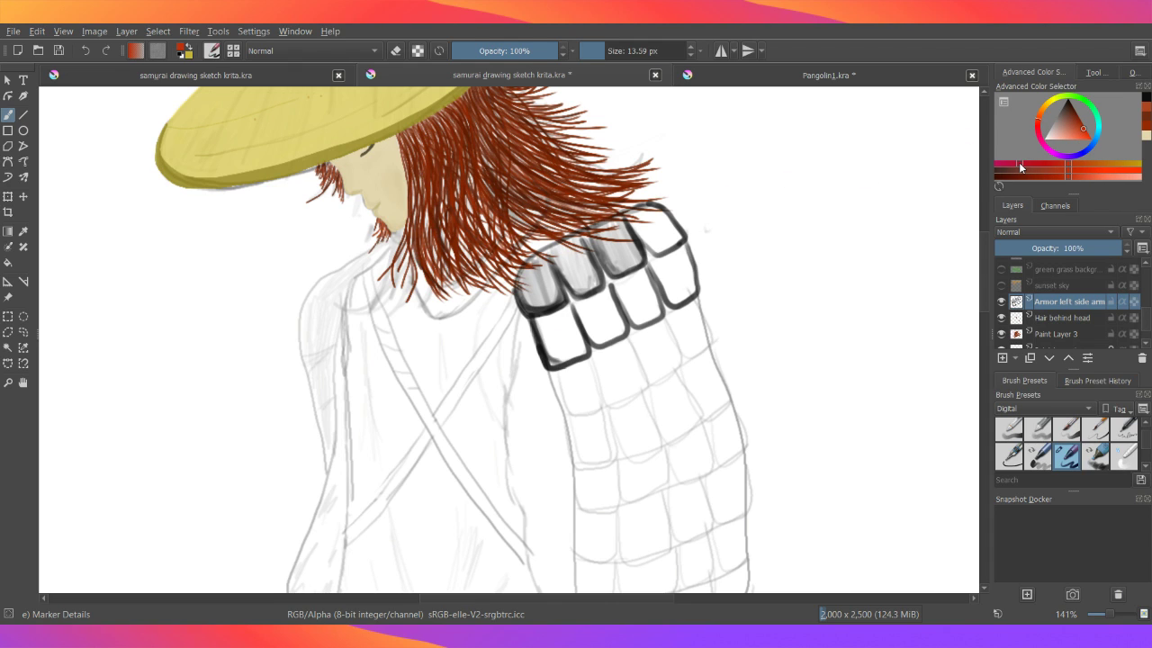
pyautogui.click(1034, 164)
pyautogui.moveTo(527, 280)
pyautogui.mouseDown()
pyautogui.moveTo(538, 274)
pyautogui.moveTo(529, 304)
pyautogui.moveTo(540, 304)
pyautogui.moveTo(533, 270)
pyautogui.moveTo(547, 306)
pyautogui.moveTo(543, 264)
pyautogui.mouseUp()
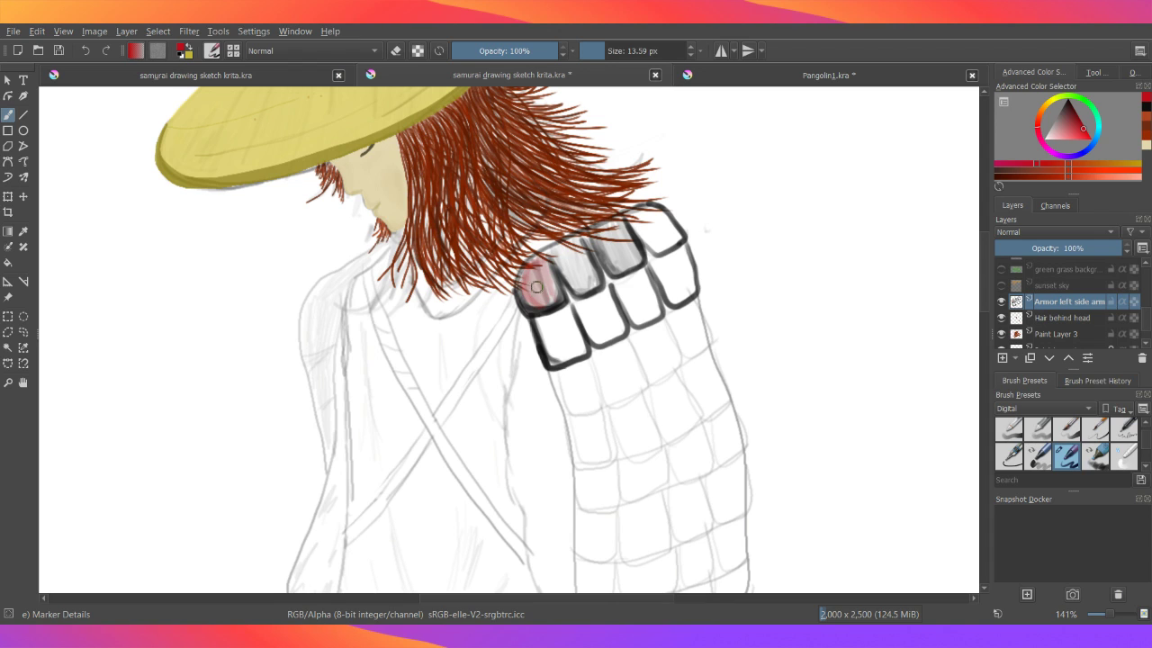
pyautogui.moveTo(537, 287); pyautogui.dragTo(538, 273)
pyautogui.click(86, 50)
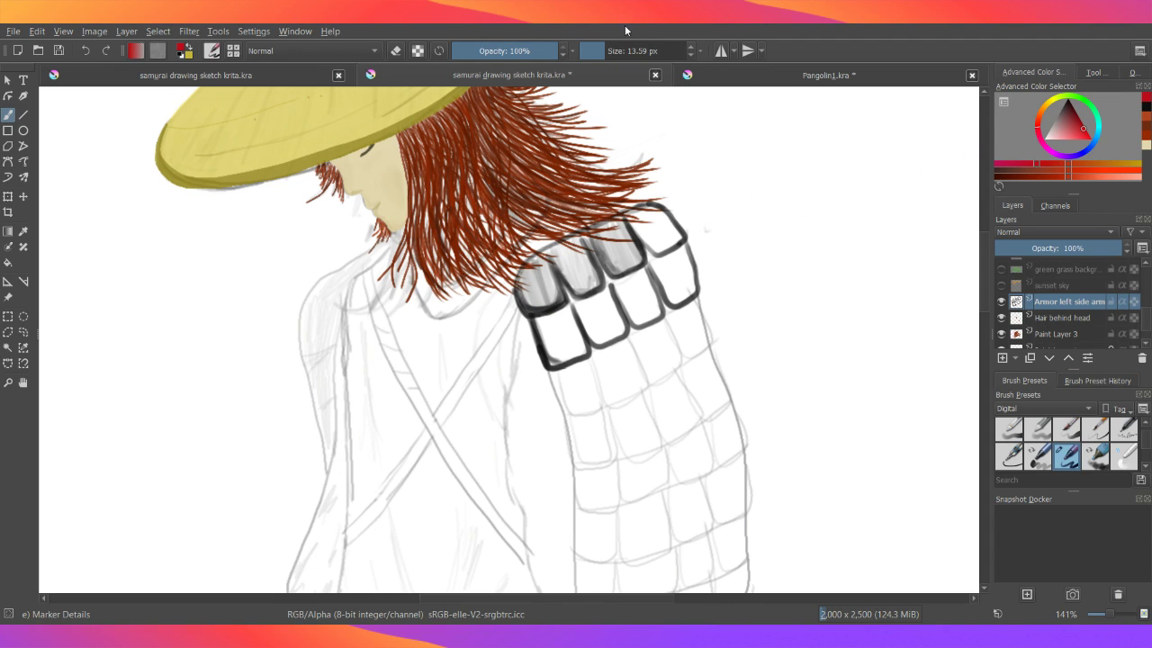
pyautogui.click(599, 50)
# - Darken the first plate's lower edge in near-black and shade its inside grey
pyautogui.click(1069, 106)
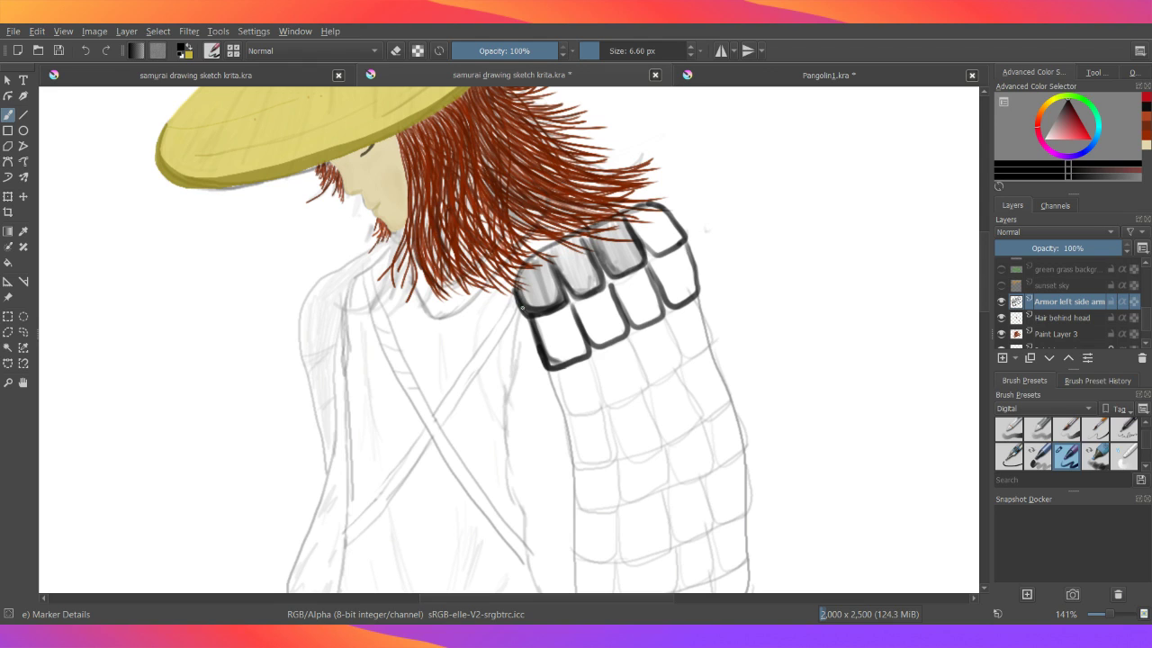
pyautogui.moveTo(522, 307)
pyautogui.mouseDown()
pyautogui.moveTo(564, 303)
pyautogui.moveTo(547, 256)
pyautogui.mouseUp()
pyautogui.moveTo(558, 304)
pyautogui.mouseDown()
pyautogui.moveTo(519, 297)
pyautogui.moveTo(549, 313)
pyautogui.mouseUp()
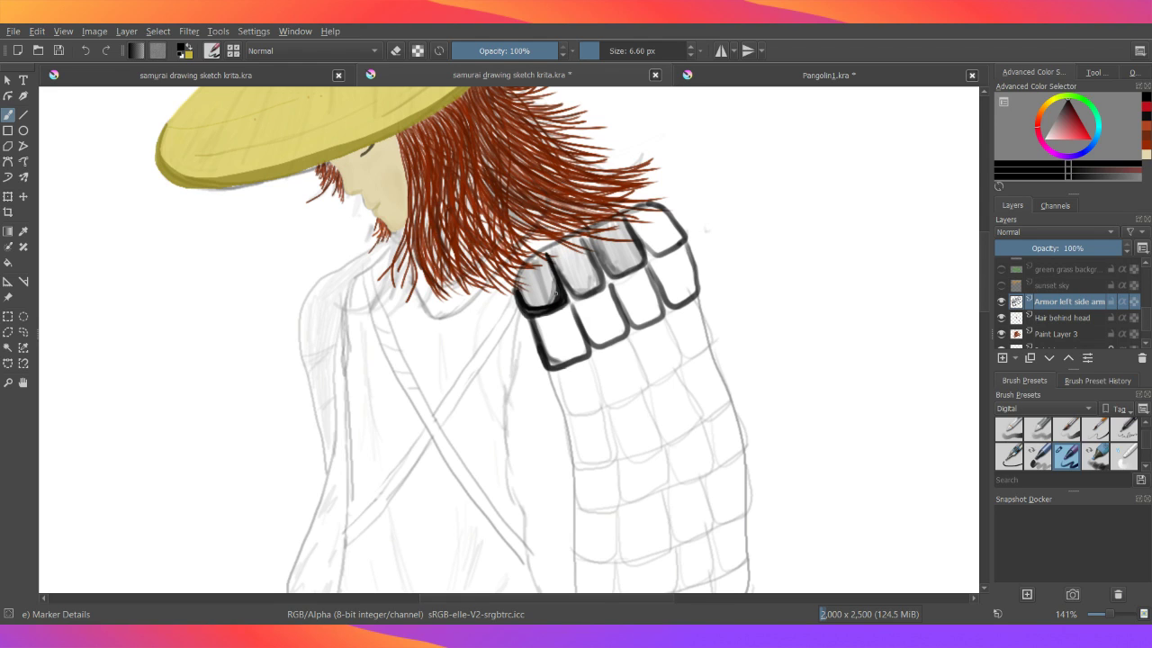
pyautogui.moveTo(549, 266); pyautogui.dragTo(551, 276)
pyautogui.moveTo(528, 295); pyautogui.dragTo(523, 275)
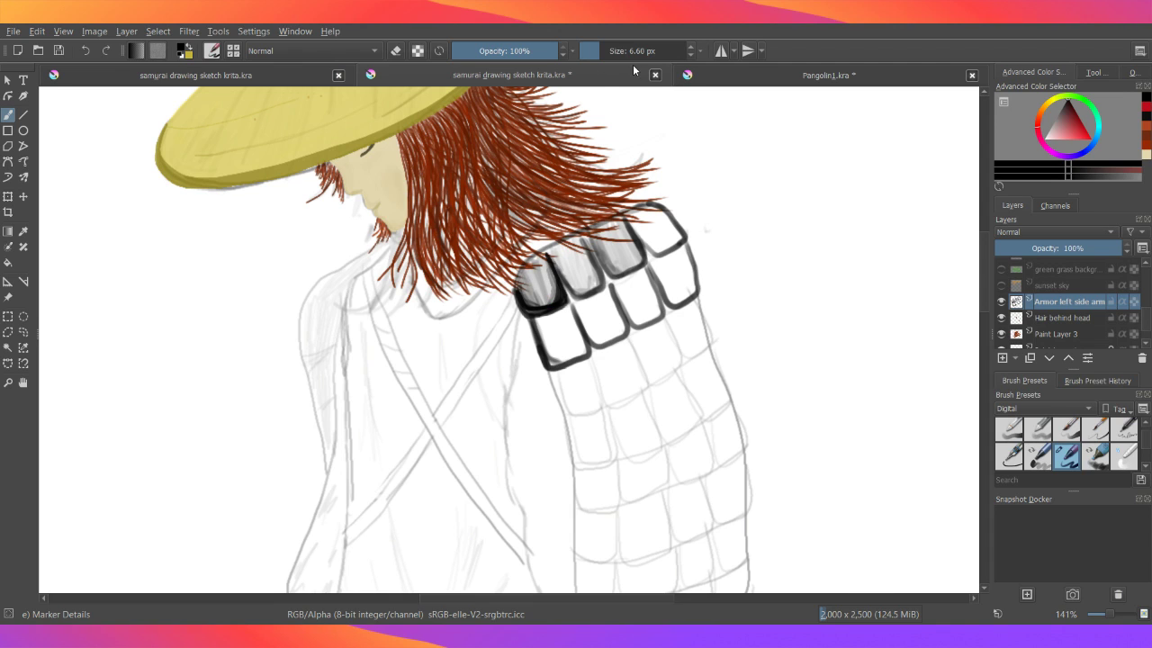
# - Raise the brush size to 8.56 px and add softer grey shading strokes on the leftmost plate
pyautogui.click(600, 54)
pyautogui.click(600, 53)
pyautogui.moveTo(541, 302); pyautogui.dragTo(536, 286)
pyautogui.moveTo(551, 291); pyautogui.dragTo(551, 284)
pyautogui.moveTo(548, 292)
pyautogui.mouseDown()
pyautogui.moveTo(547, 257)
pyautogui.moveTo(553, 297)
pyautogui.mouseUp()
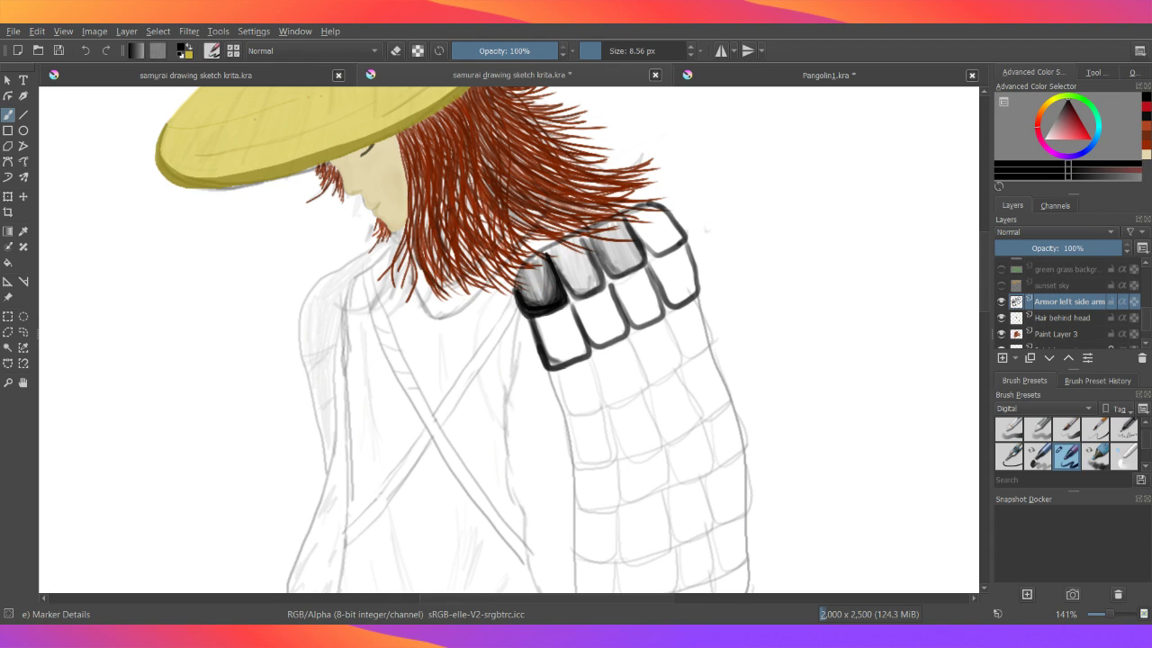
# - Darken the first plate's lower and inner edges, then deepen grey shading on plates two and three
pyautogui.moveTo(548, 286); pyautogui.dragTo(549, 295)
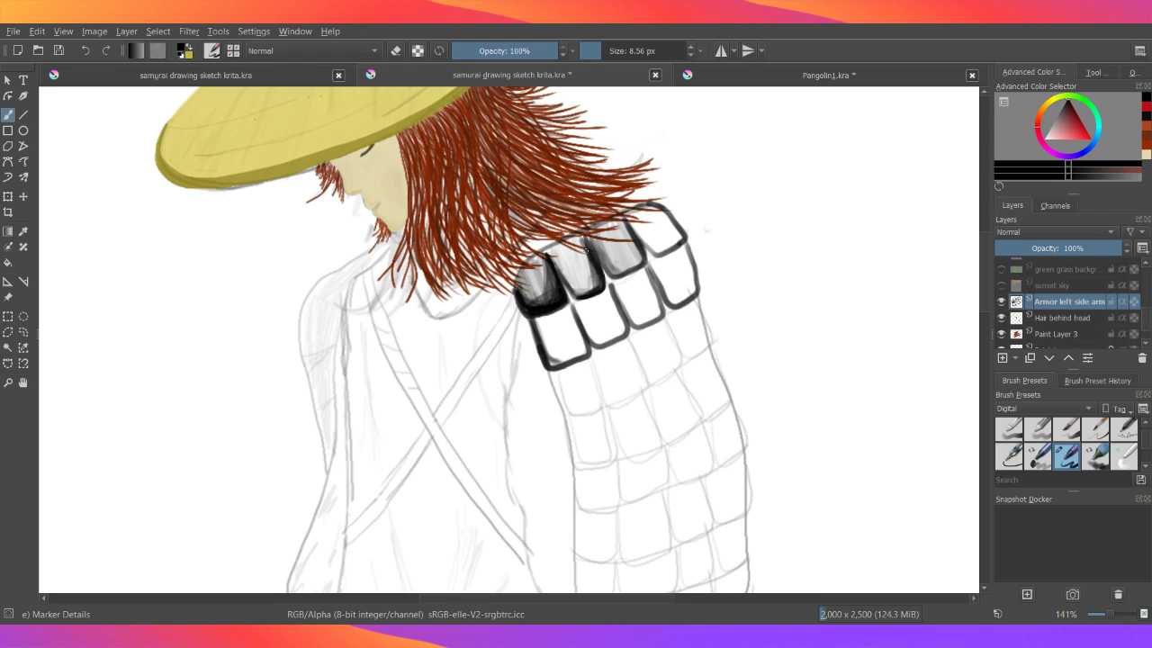
pyautogui.moveTo(594, 281); pyautogui.dragTo(582, 293)
pyautogui.moveTo(588, 289); pyautogui.dragTo(574, 288)
pyautogui.moveTo(584, 248)
pyautogui.mouseDown()
pyautogui.moveTo(589, 273)
pyautogui.moveTo(585, 261)
pyautogui.mouseUp()
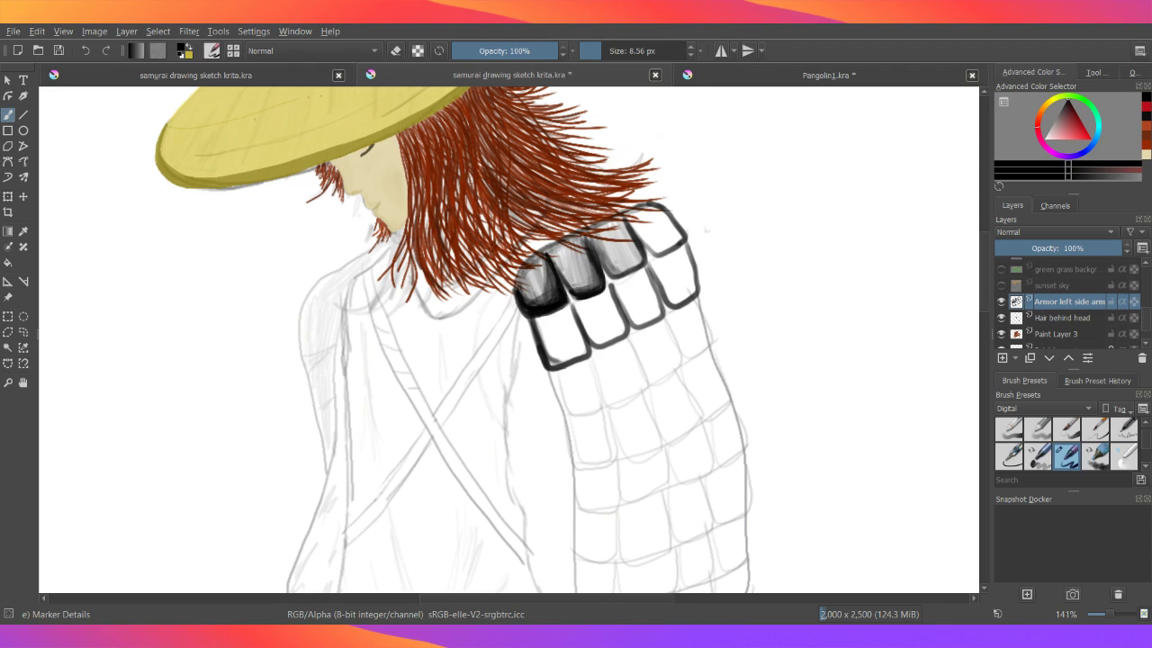
pyautogui.moveTo(547, 256)
pyautogui.mouseDown()
pyautogui.moveTo(643, 209)
pyautogui.moveTo(623, 211)
pyautogui.moveTo(639, 216)
pyautogui.mouseUp()
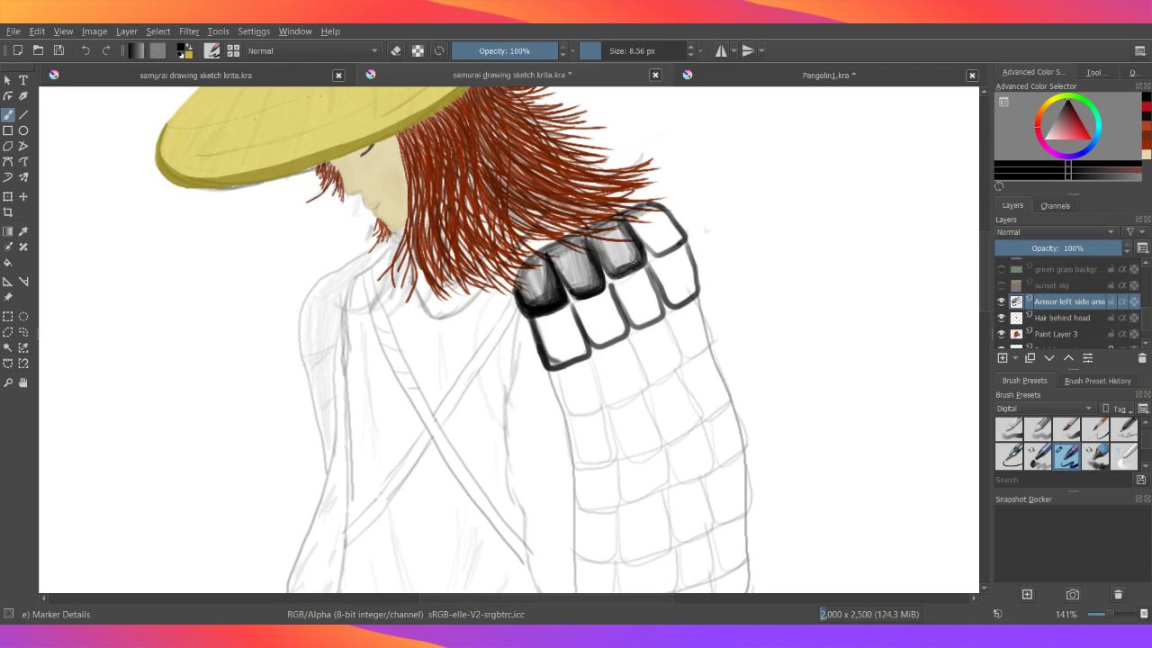
pyautogui.moveTo(633, 259); pyautogui.dragTo(608, 268)
pyautogui.scroll(4, 1054, 310)
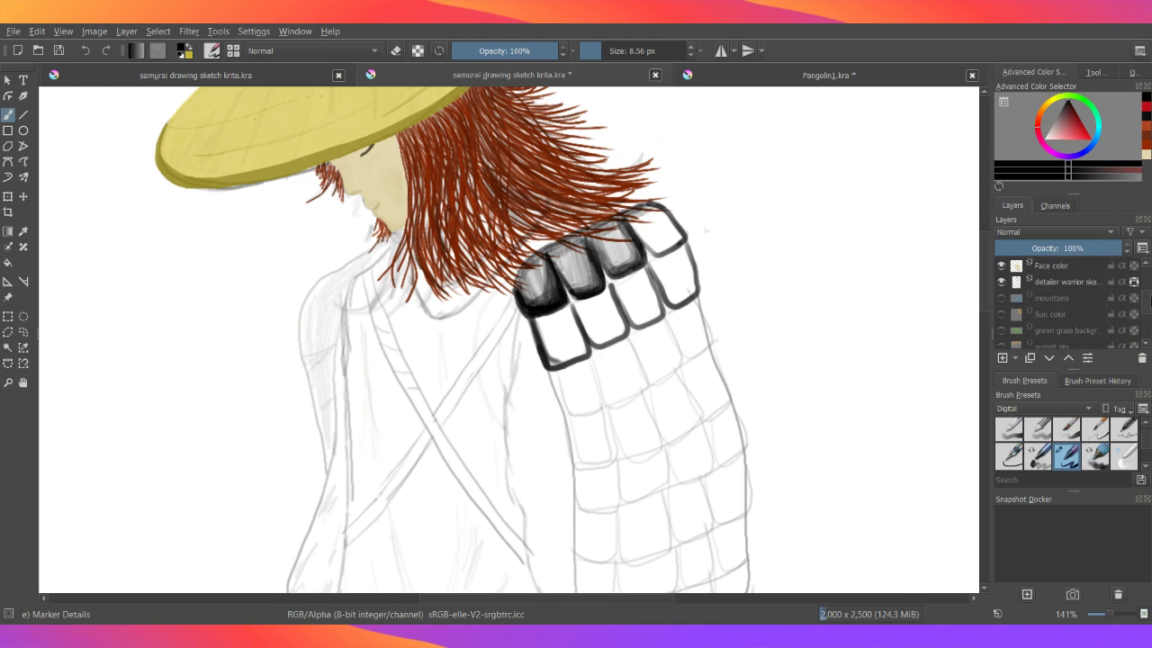
pyautogui.click(1002, 315)
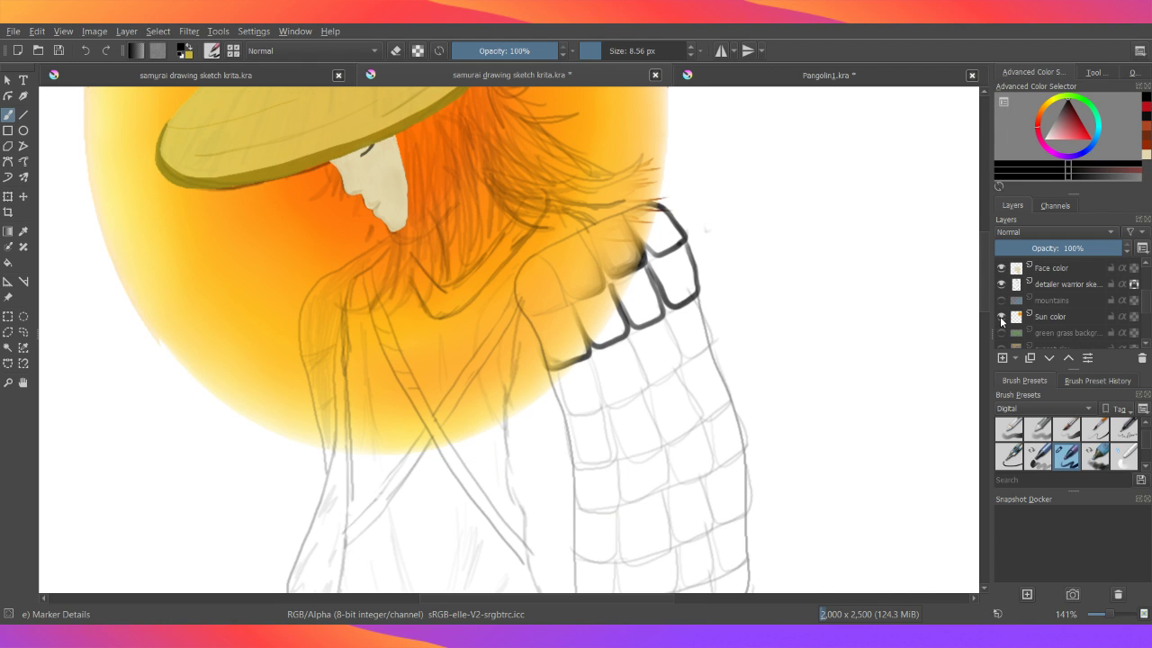
pyautogui.click(1001, 318)
pyautogui.click(1000, 316)
pyautogui.click(1001, 317)
pyautogui.click(1000, 317)
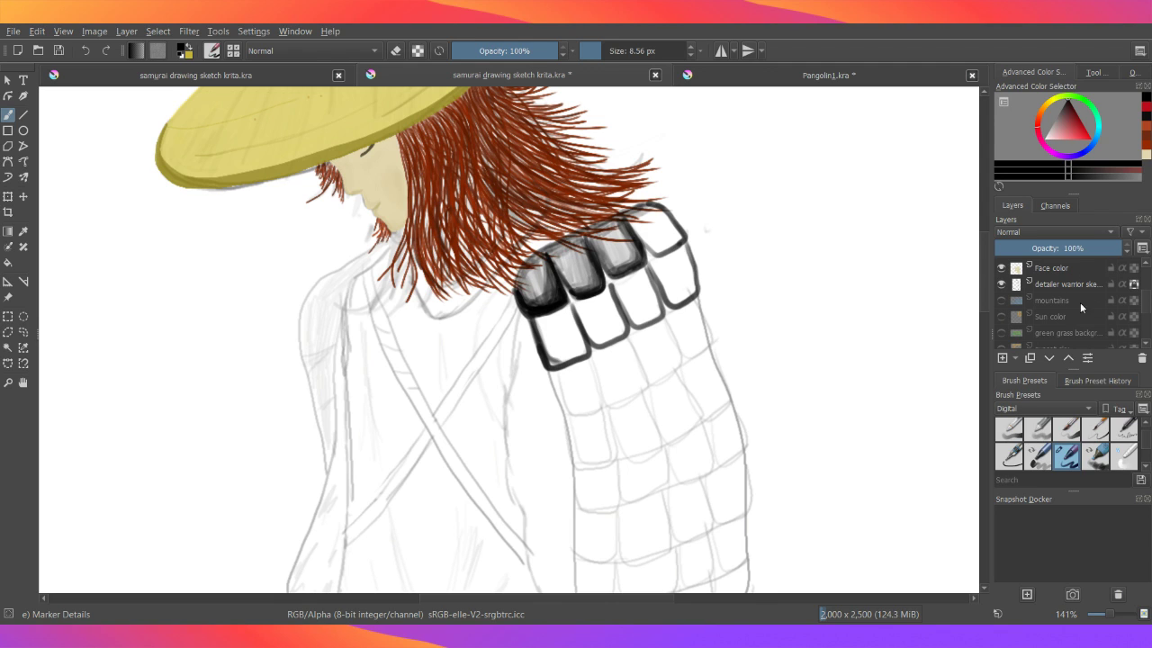
pyautogui.scroll(-1, 1146, 304)
pyautogui.scroll(-1, 1145, 310)
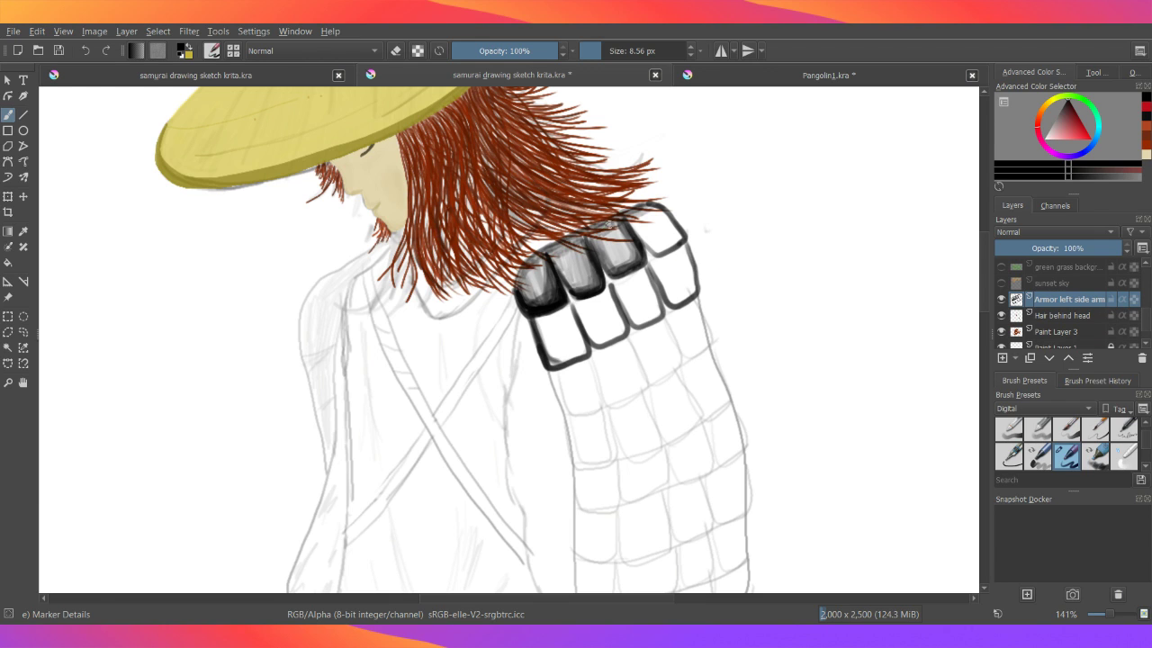
pyautogui.scroll(-3, 609, 224)
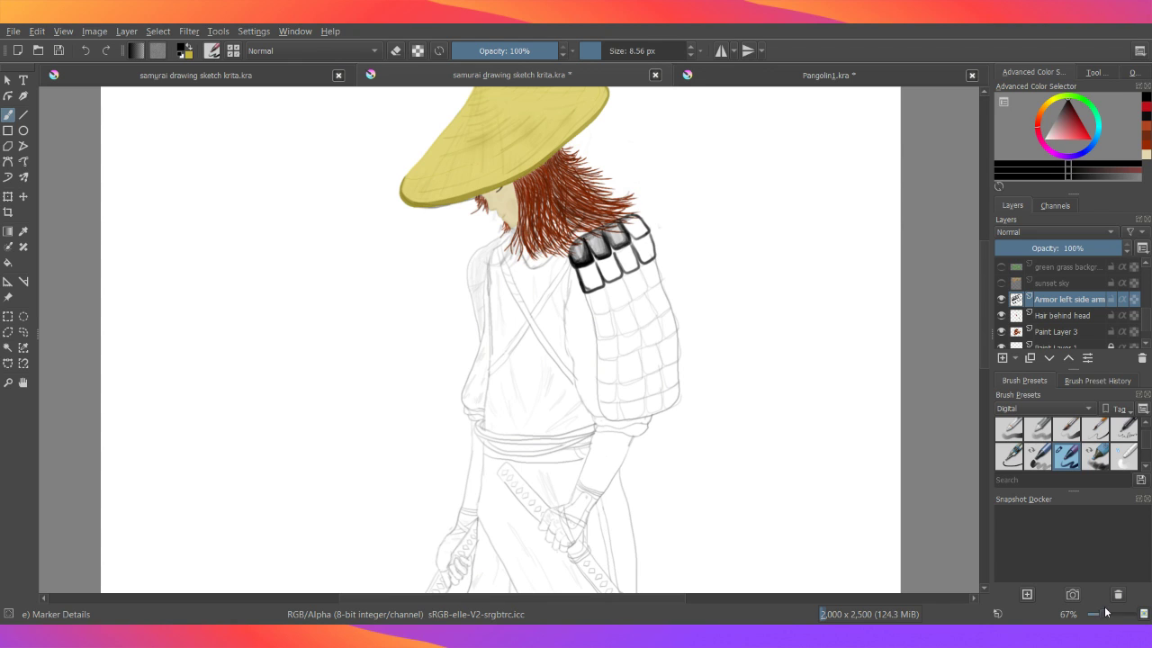
pyautogui.moveTo(1107, 617); pyautogui.dragTo(1112, 618)
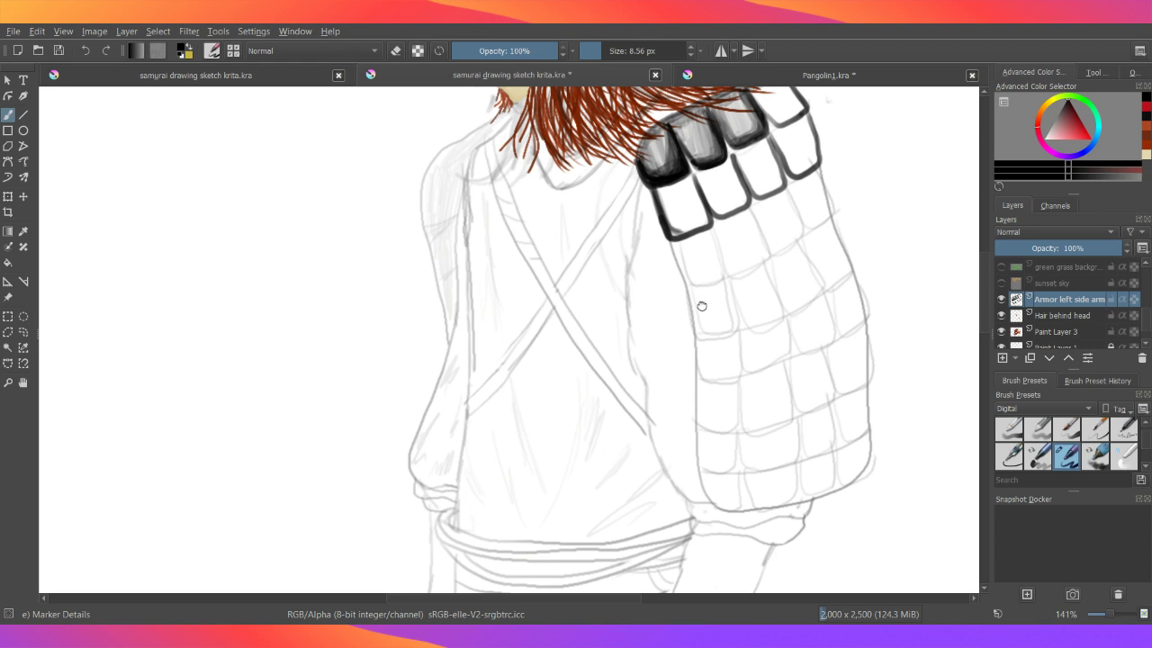
pyautogui.hscroll(3, 726, 240)
pyautogui.scroll(1, 725, 239)
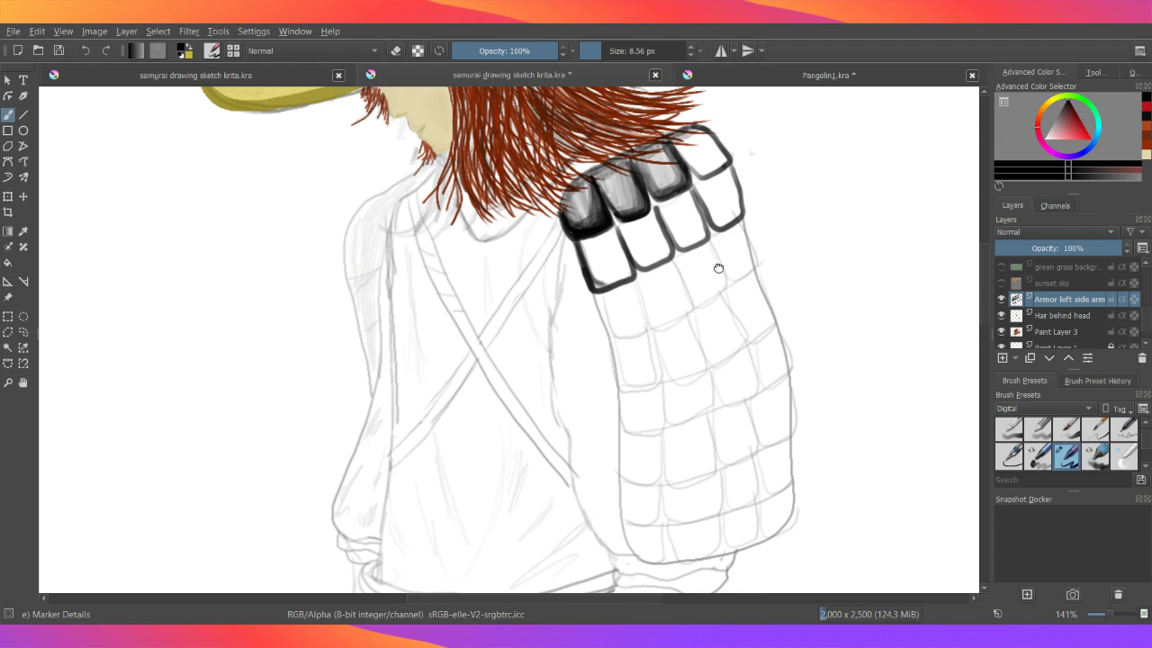
pyautogui.scroll(1, 702, 254)
pyautogui.hscroll(1, 703, 253)
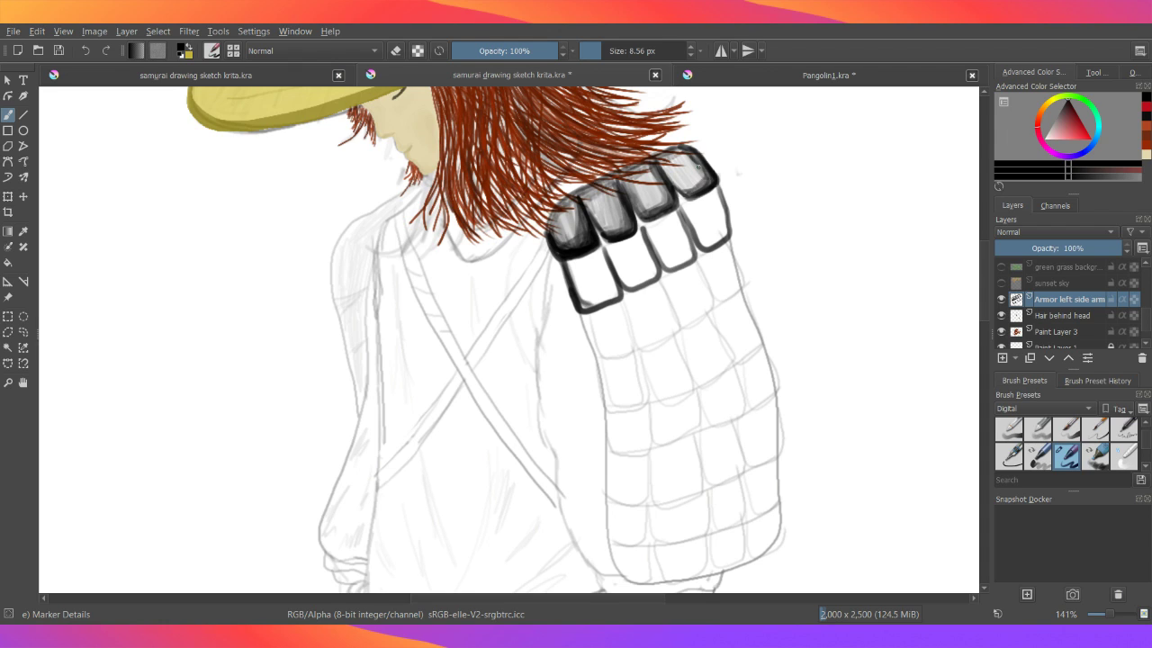
# - Touch up the top plate's shading, then thicken the lower-left plate's bottom and right outlines
pyautogui.moveTo(695, 179)
pyautogui.mouseDown()
pyautogui.moveTo(686, 160)
pyautogui.moveTo(700, 180)
pyautogui.mouseUp()
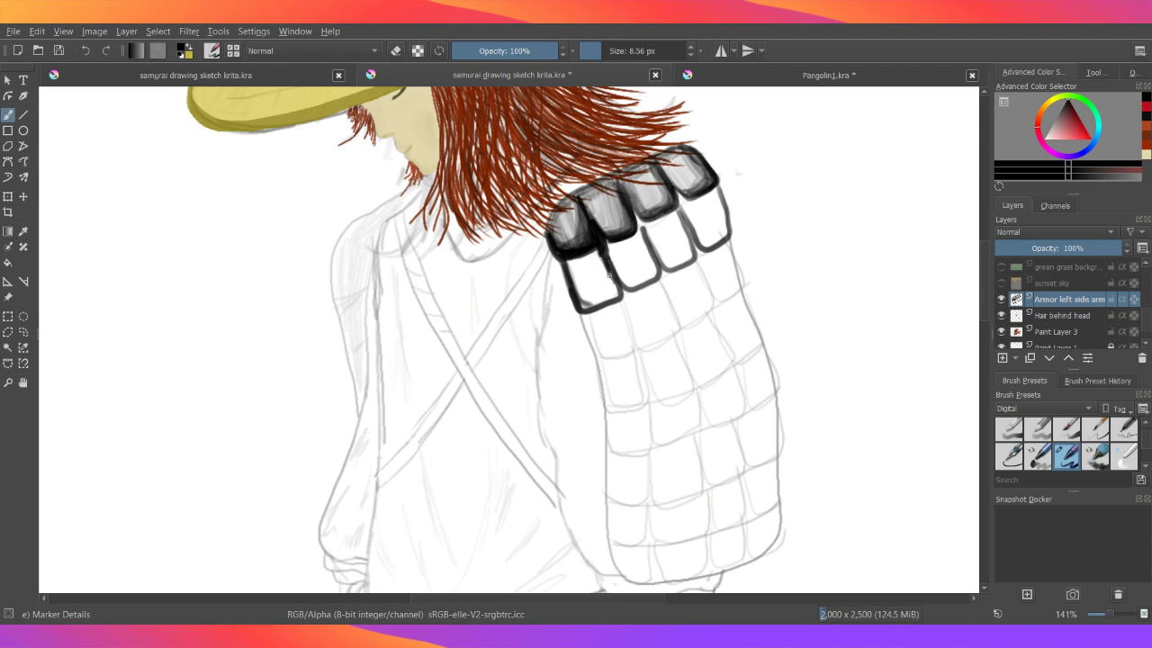
pyautogui.moveTo(617, 294)
pyautogui.mouseDown()
pyautogui.moveTo(583, 310)
pyautogui.moveTo(621, 300)
pyautogui.moveTo(607, 250)
pyautogui.moveTo(612, 298)
pyautogui.moveTo(616, 289)
pyautogui.moveTo(583, 304)
pyautogui.moveTo(614, 280)
pyautogui.moveTo(599, 259)
pyautogui.moveTo(609, 297)
pyautogui.moveTo(577, 295)
pyautogui.moveTo(611, 284)
pyautogui.moveTo(592, 253)
pyautogui.moveTo(603, 284)
pyautogui.moveTo(592, 255)
pyautogui.moveTo(576, 277)
pyautogui.moveTo(581, 299)
pyautogui.moveTo(581, 259)
pyautogui.moveTo(592, 293)
pyautogui.moveTo(590, 257)
pyautogui.moveTo(601, 293)
pyautogui.moveTo(602, 282)
pyautogui.mouseUp()
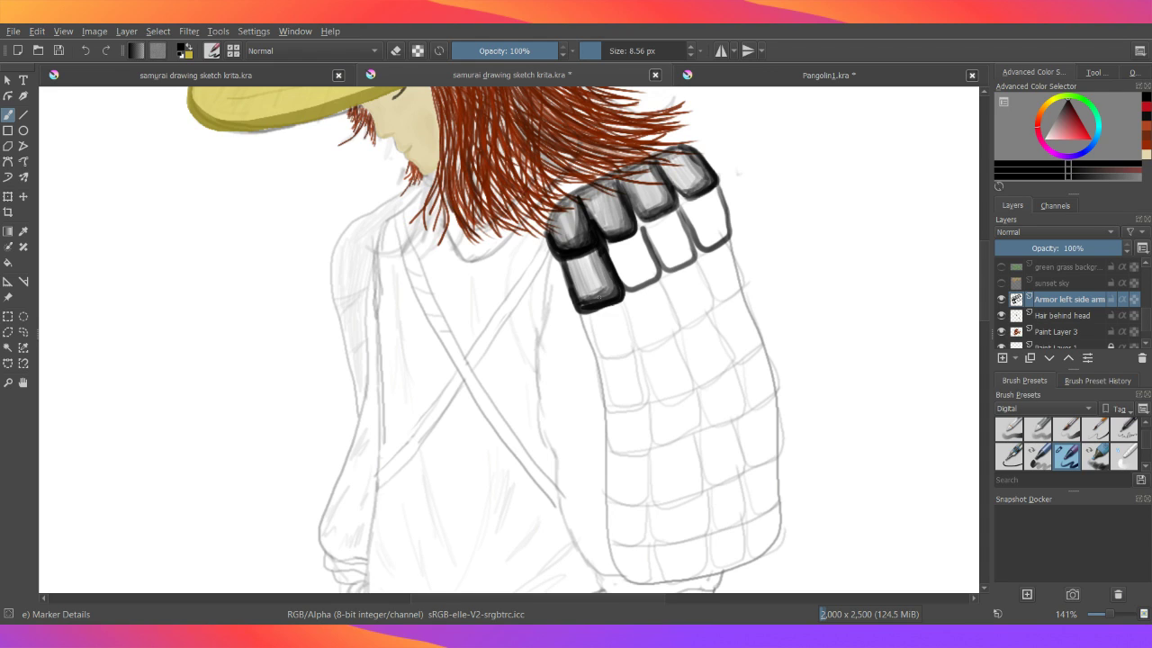
pyautogui.moveTo(610, 294); pyautogui.dragTo(612, 283)
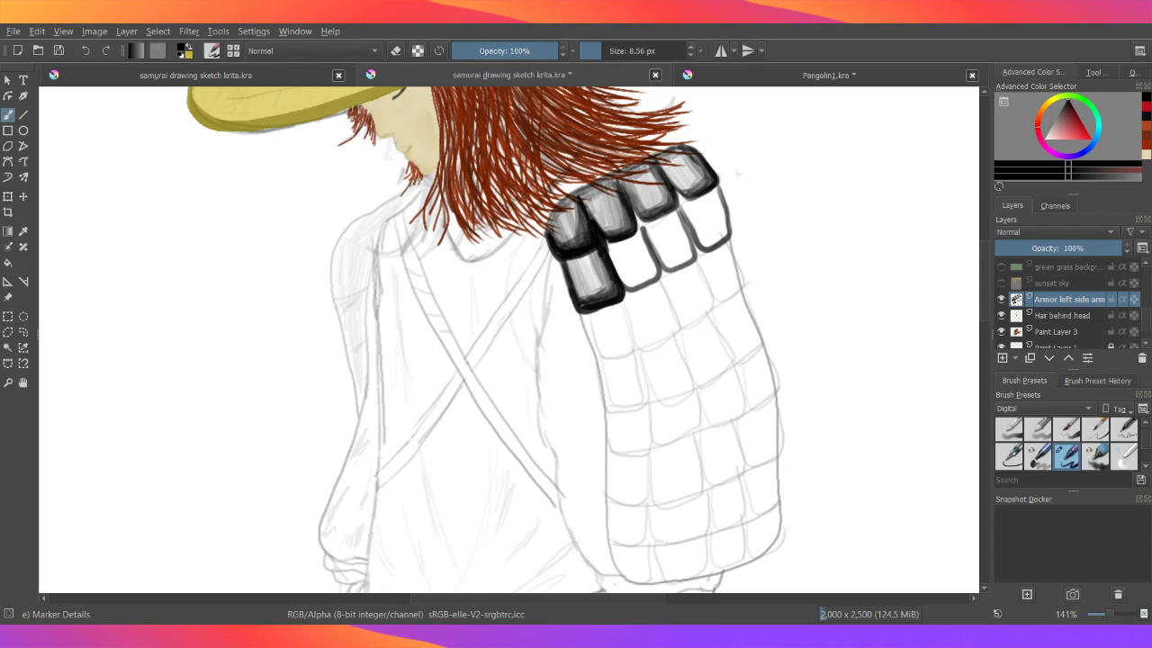
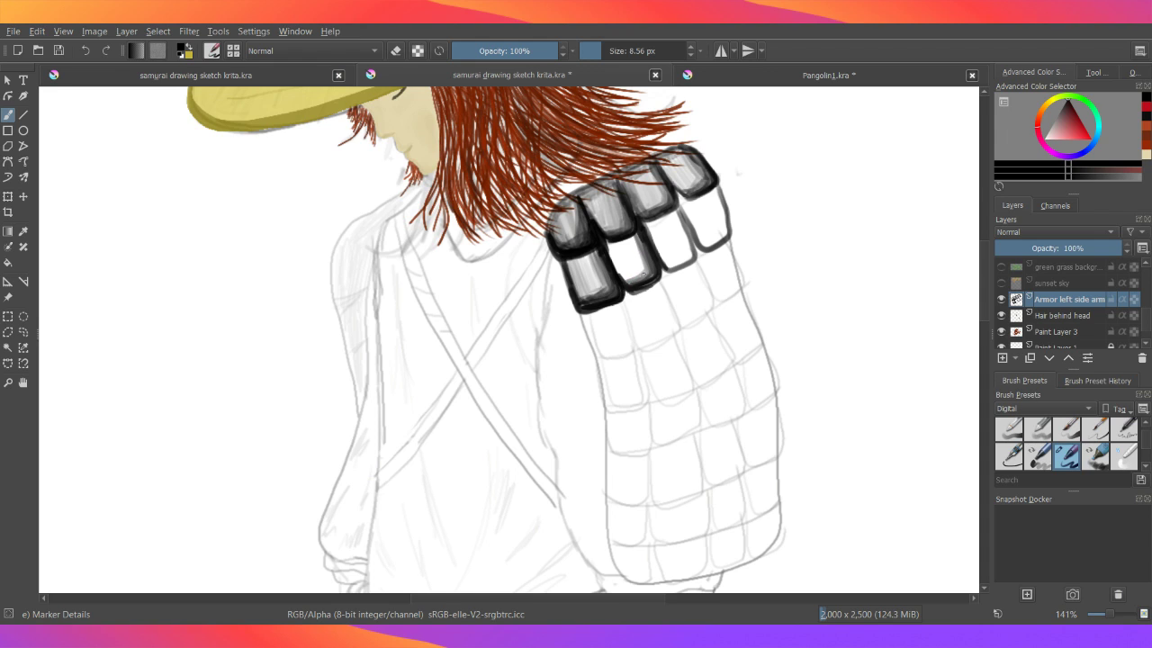
# - Paint grey shading and black ink outlines on the middle and top-right shoulder plates
pyautogui.moveTo(629, 277)
pyautogui.mouseDown()
pyautogui.moveTo(609, 242)
pyautogui.moveTo(628, 277)
pyautogui.moveTo(614, 246)
pyautogui.moveTo(627, 226)
pyautogui.moveTo(640, 238)
pyautogui.mouseUp()
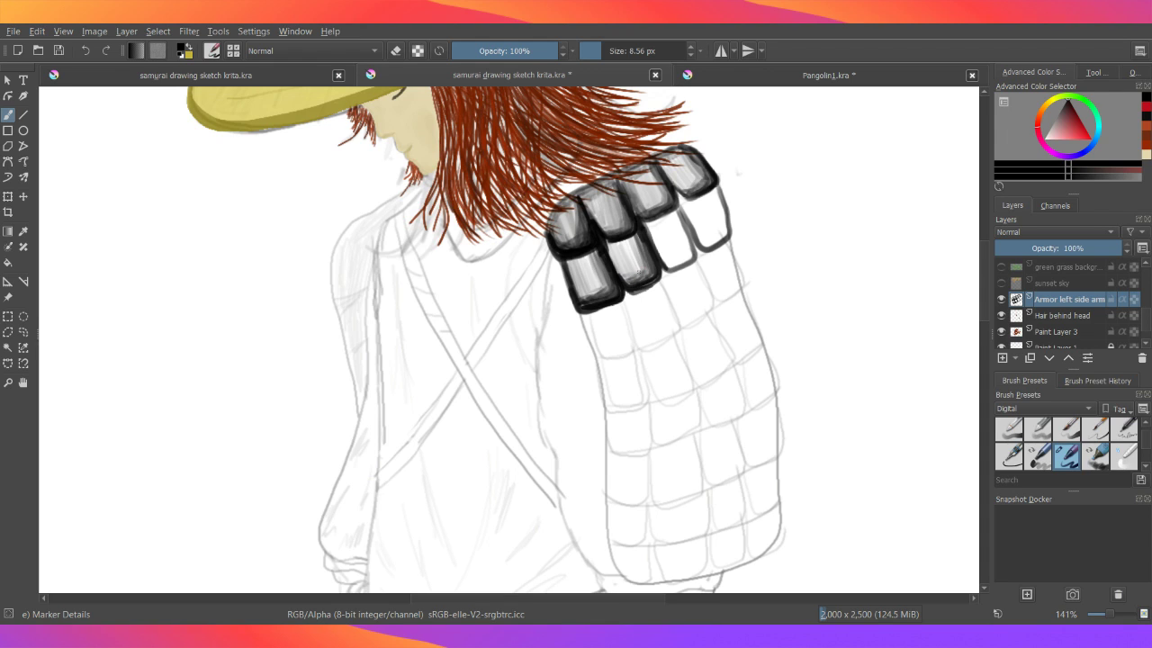
pyautogui.moveTo(645, 255); pyautogui.dragTo(636, 236)
pyautogui.moveTo(681, 219); pyautogui.dragTo(672, 269)
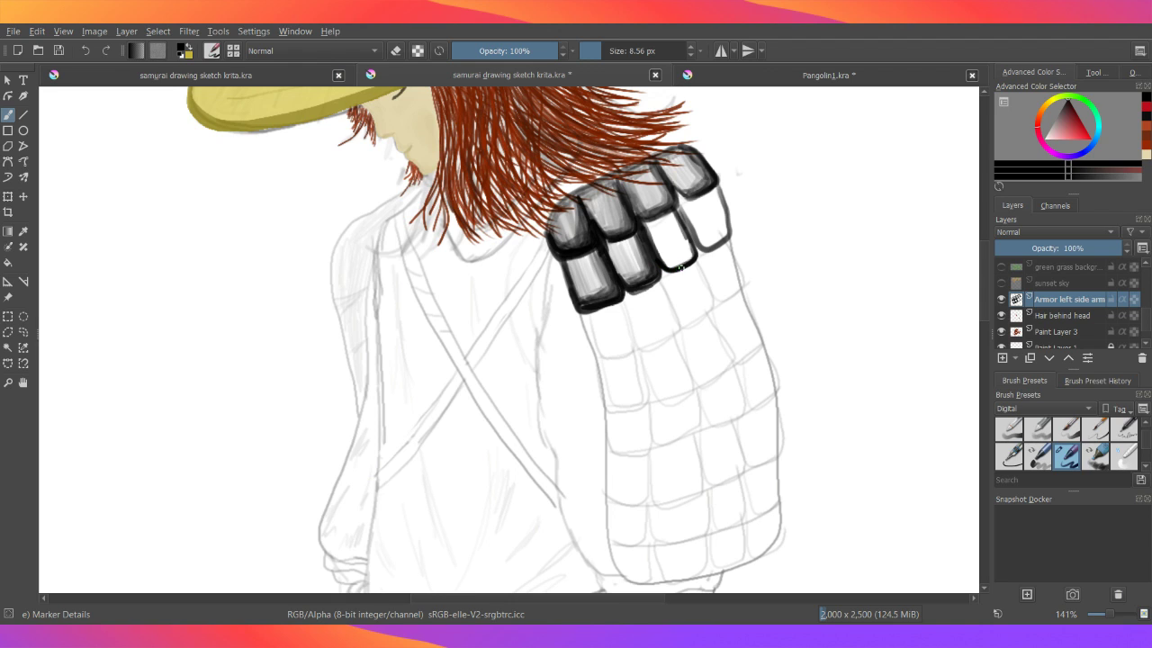
pyautogui.moveTo(691, 260)
pyautogui.mouseDown()
pyautogui.moveTo(670, 206)
pyautogui.moveTo(691, 259)
pyautogui.moveTo(688, 241)
pyautogui.moveTo(668, 270)
pyautogui.moveTo(673, 218)
pyautogui.mouseUp()
pyautogui.moveTo(682, 259); pyautogui.dragTo(669, 263)
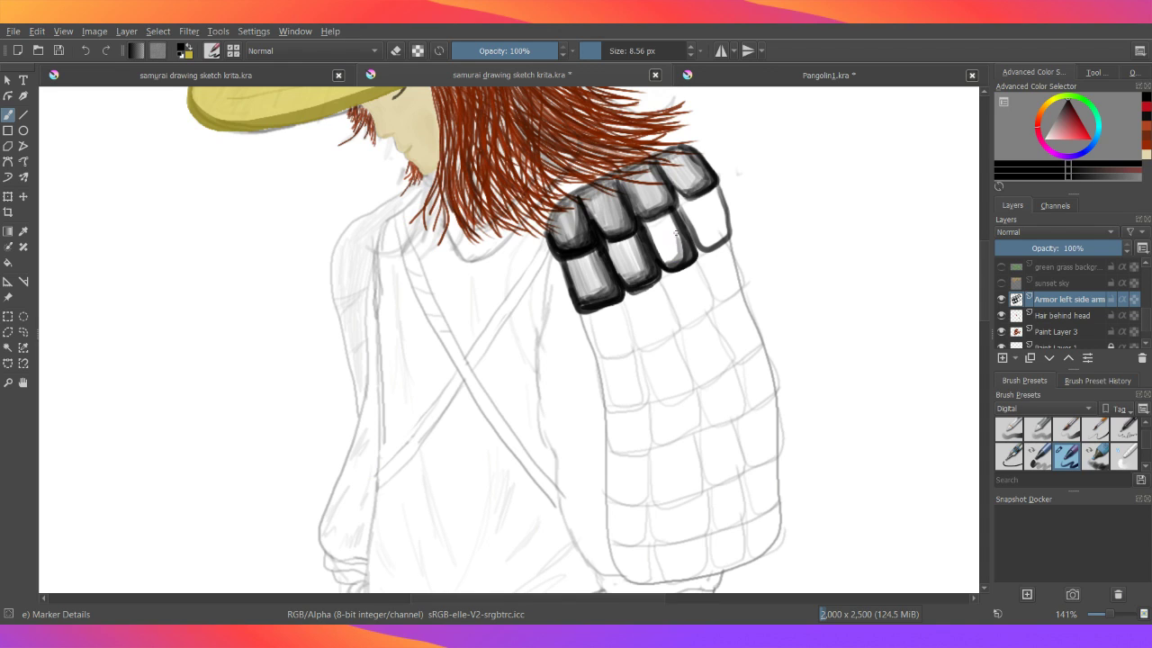
pyautogui.moveTo(676, 242)
pyautogui.mouseDown()
pyautogui.moveTo(668, 216)
pyautogui.moveTo(678, 256)
pyautogui.moveTo(659, 223)
pyautogui.moveTo(658, 250)
pyautogui.mouseUp()
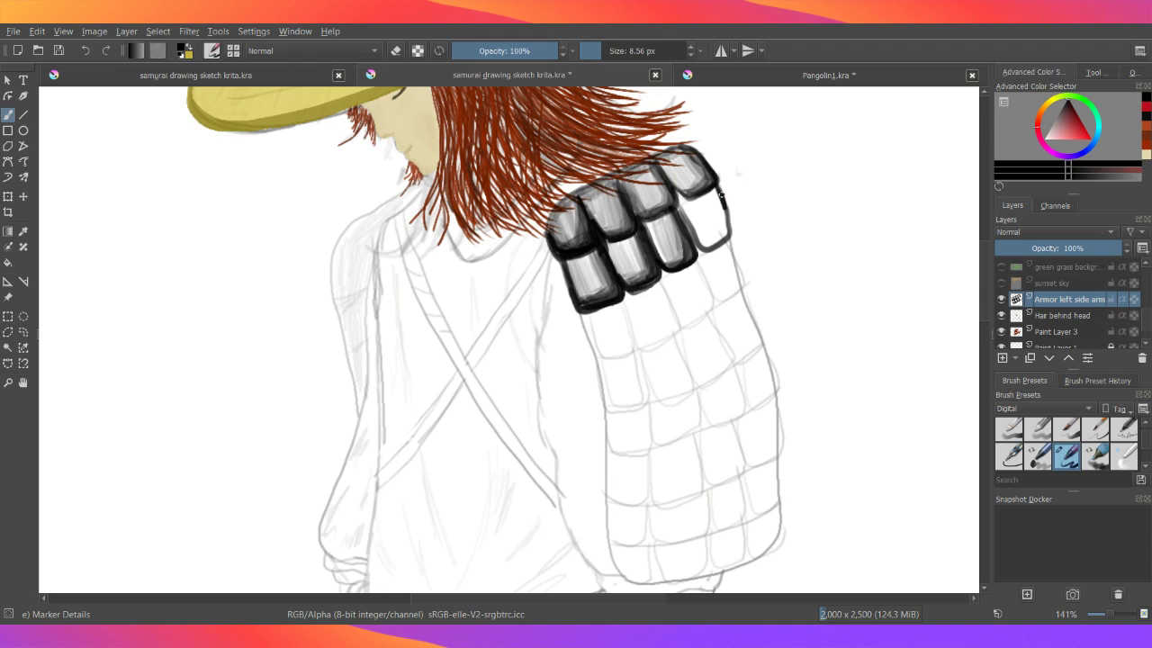
pyautogui.moveTo(720, 195)
pyautogui.mouseDown()
pyautogui.moveTo(711, 246)
pyautogui.moveTo(673, 190)
pyautogui.mouseUp()
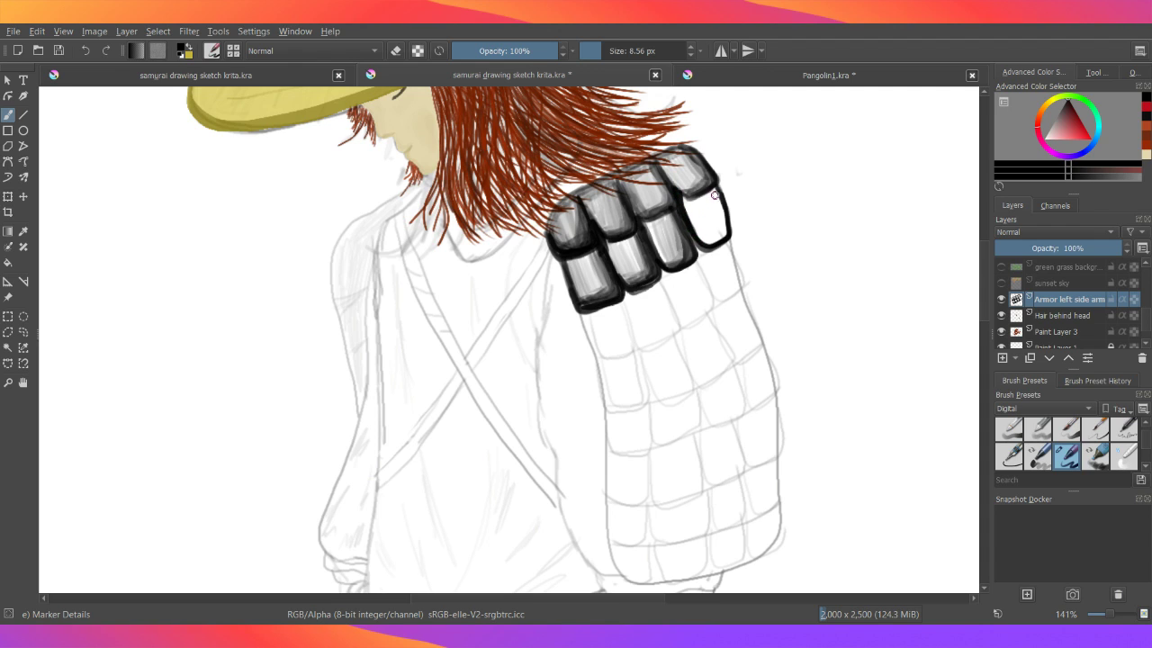
pyautogui.moveTo(715, 194)
pyautogui.mouseDown()
pyautogui.moveTo(725, 235)
pyautogui.moveTo(714, 187)
pyautogui.moveTo(723, 238)
pyautogui.moveTo(706, 243)
pyautogui.moveTo(728, 222)
pyautogui.moveTo(712, 192)
pyautogui.moveTo(716, 213)
pyautogui.mouseUp()
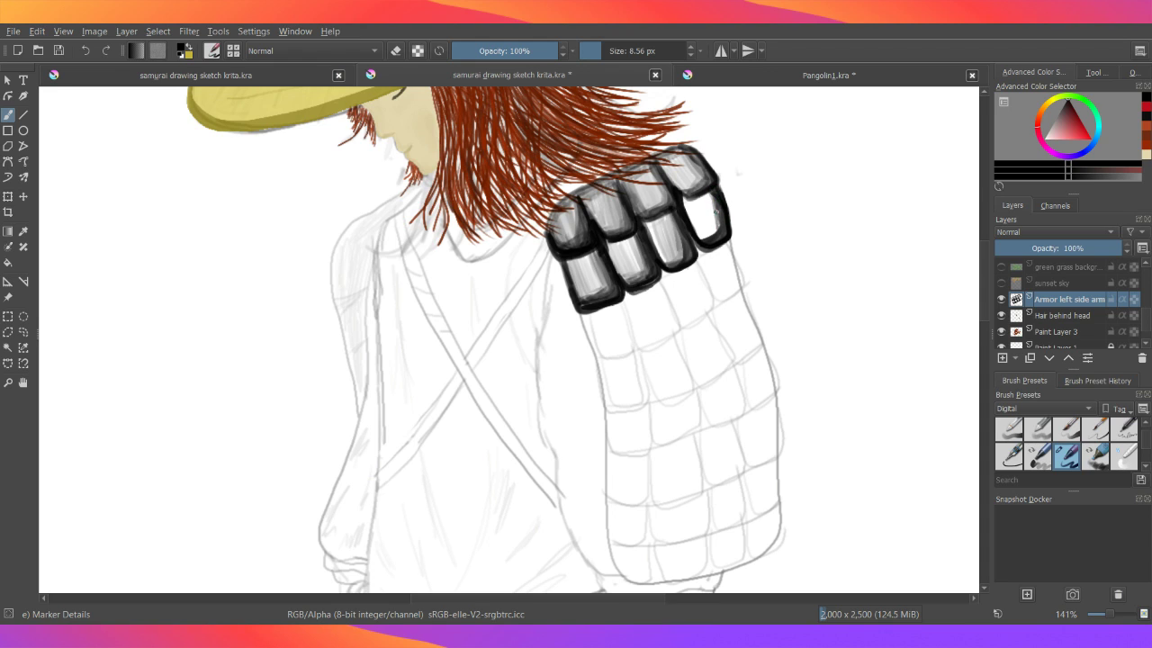
# - Blend grey shading along the top-right plate's lower edge
pyautogui.moveTo(715, 232)
pyautogui.mouseDown()
pyautogui.moveTo(695, 235)
pyautogui.moveTo(687, 198)
pyautogui.moveTo(695, 234)
pyautogui.moveTo(692, 203)
pyautogui.moveTo(702, 232)
pyautogui.moveTo(705, 199)
pyautogui.moveTo(711, 236)
pyautogui.moveTo(698, 226)
pyautogui.moveTo(715, 228)
pyautogui.moveTo(706, 193)
pyautogui.mouseUp()
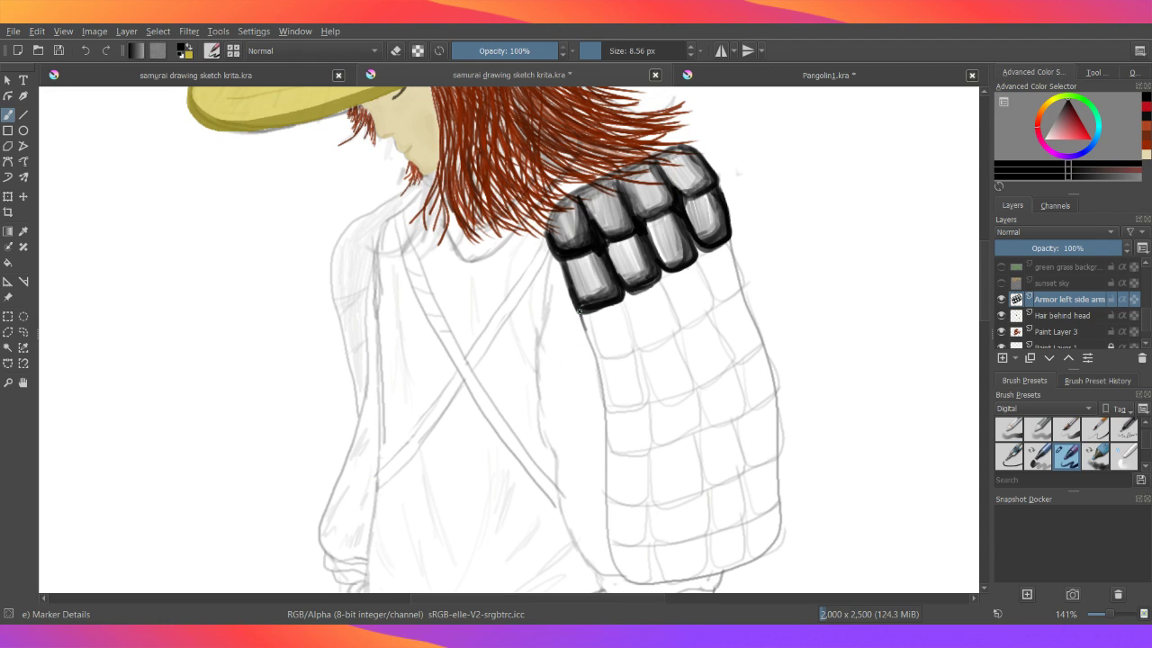
# - Outline a new armor plate beneath the lower-left plate
pyautogui.moveTo(581, 313)
pyautogui.mouseDown()
pyautogui.moveTo(595, 358)
pyautogui.moveTo(608, 360)
pyautogui.moveTo(636, 346)
pyautogui.moveTo(624, 305)
pyautogui.mouseUp()
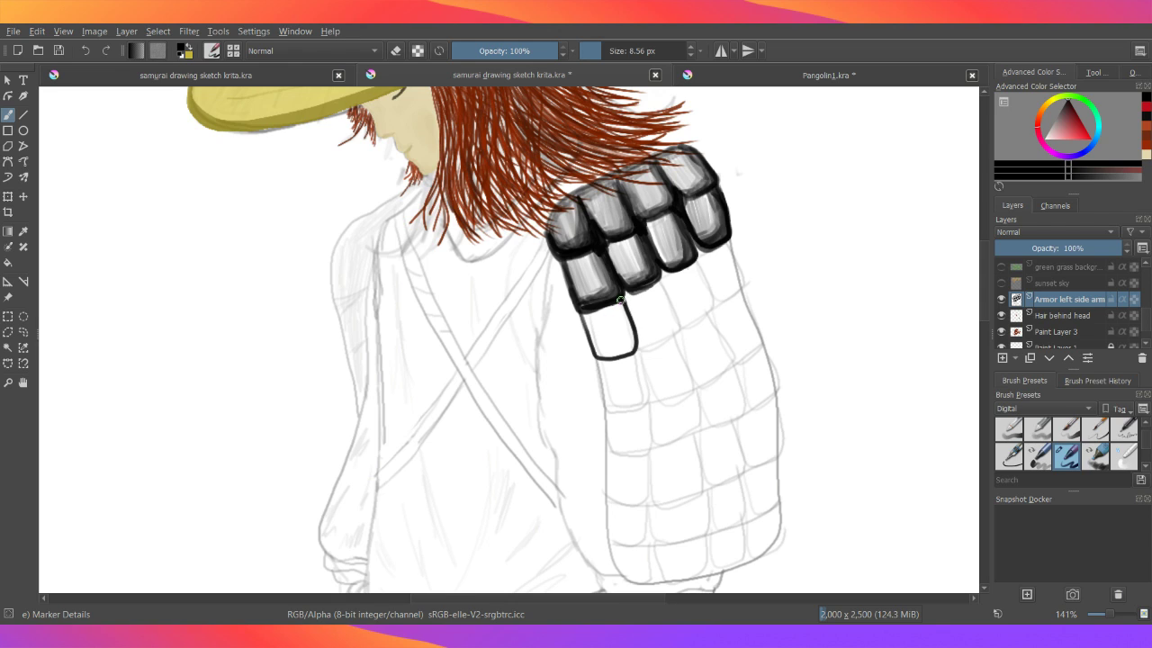
# - Thicken the new plate's outline, outline a second plate to its lower right, and darken their borders
pyautogui.moveTo(624, 304)
pyautogui.mouseDown()
pyautogui.moveTo(633, 338)
pyautogui.moveTo(601, 357)
pyautogui.moveTo(633, 335)
pyautogui.moveTo(621, 307)
pyautogui.moveTo(588, 347)
pyautogui.moveTo(587, 315)
pyautogui.moveTo(604, 353)
pyautogui.moveTo(590, 330)
pyautogui.moveTo(601, 308)
pyautogui.moveTo(621, 315)
pyautogui.moveTo(612, 304)
pyautogui.mouseUp()
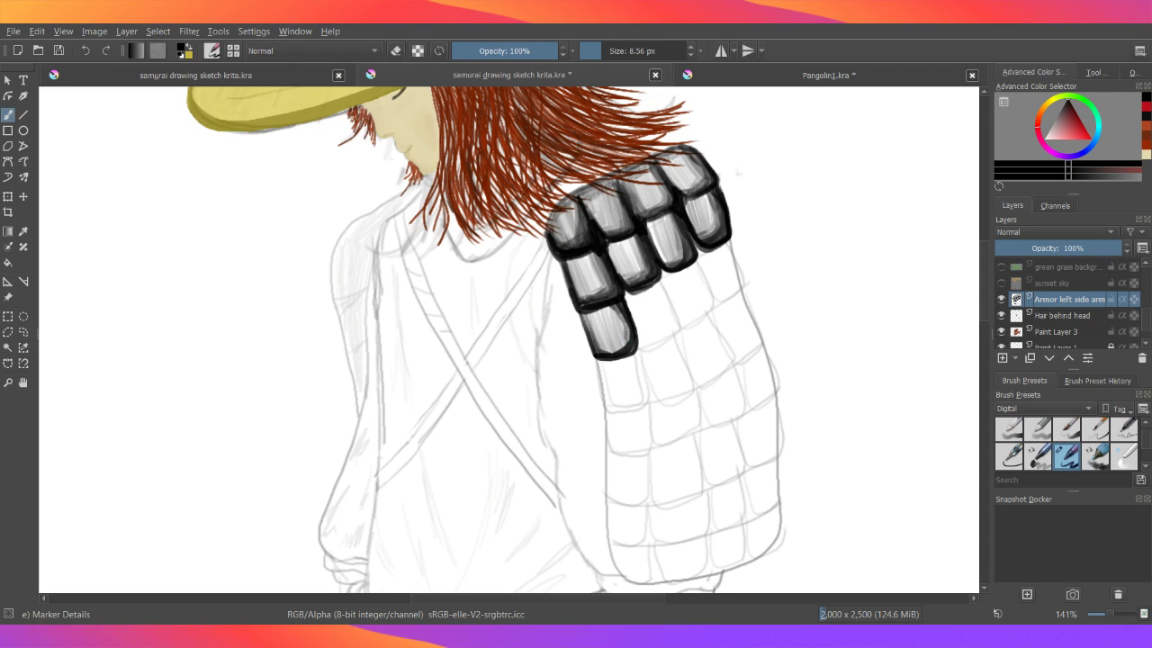
pyautogui.moveTo(623, 344)
pyautogui.mouseDown()
pyautogui.moveTo(602, 354)
pyautogui.moveTo(625, 344)
pyautogui.moveTo(616, 304)
pyautogui.moveTo(620, 351)
pyautogui.mouseUp()
pyautogui.moveTo(630, 313)
pyautogui.mouseDown()
pyautogui.moveTo(646, 342)
pyautogui.moveTo(674, 335)
pyautogui.moveTo(681, 325)
pyautogui.moveTo(659, 274)
pyautogui.moveTo(677, 325)
pyautogui.moveTo(650, 345)
pyautogui.moveTo(674, 312)
pyautogui.moveTo(662, 287)
pyautogui.moveTo(625, 286)
pyautogui.moveTo(637, 333)
pyautogui.moveTo(657, 342)
pyautogui.moveTo(681, 325)
pyautogui.moveTo(661, 300)
pyautogui.moveTo(673, 329)
pyautogui.moveTo(647, 338)
pyautogui.mouseUp()
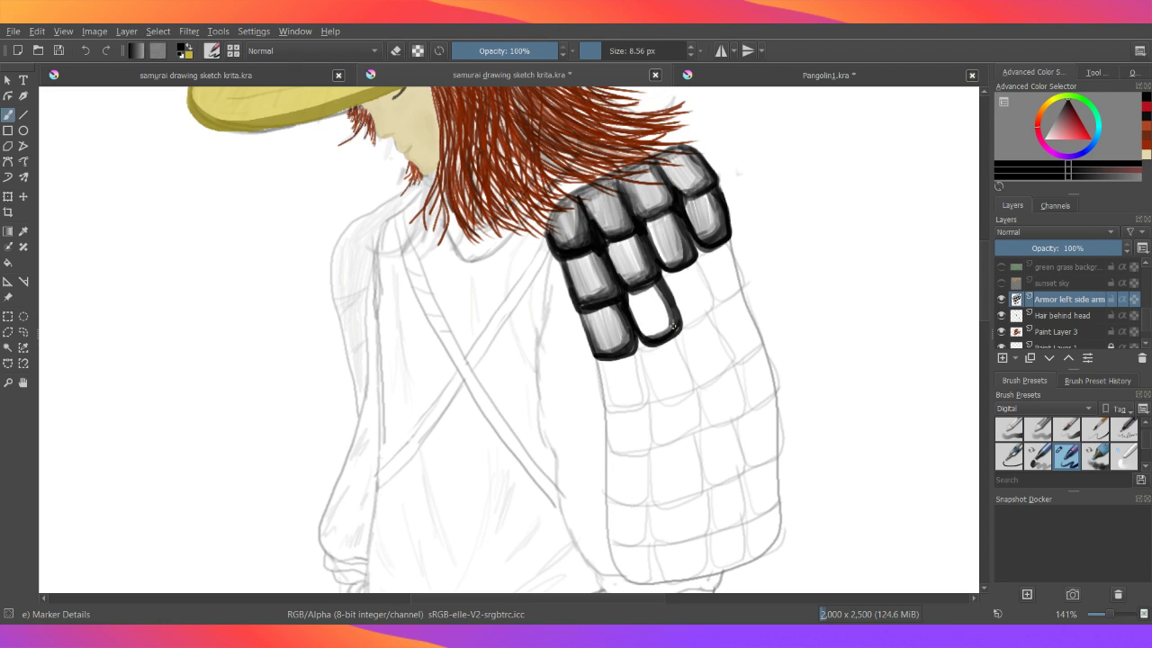
pyautogui.moveTo(662, 291)
pyautogui.mouseDown()
pyautogui.moveTo(649, 282)
pyautogui.moveTo(670, 315)
pyautogui.moveTo(657, 333)
pyautogui.mouseUp()
pyautogui.moveTo(631, 293); pyautogui.dragTo(635, 317)
pyautogui.moveTo(632, 304)
pyautogui.mouseDown()
pyautogui.moveTo(646, 332)
pyautogui.moveTo(660, 289)
pyautogui.moveTo(666, 316)
pyautogui.moveTo(652, 333)
pyautogui.mouseUp()
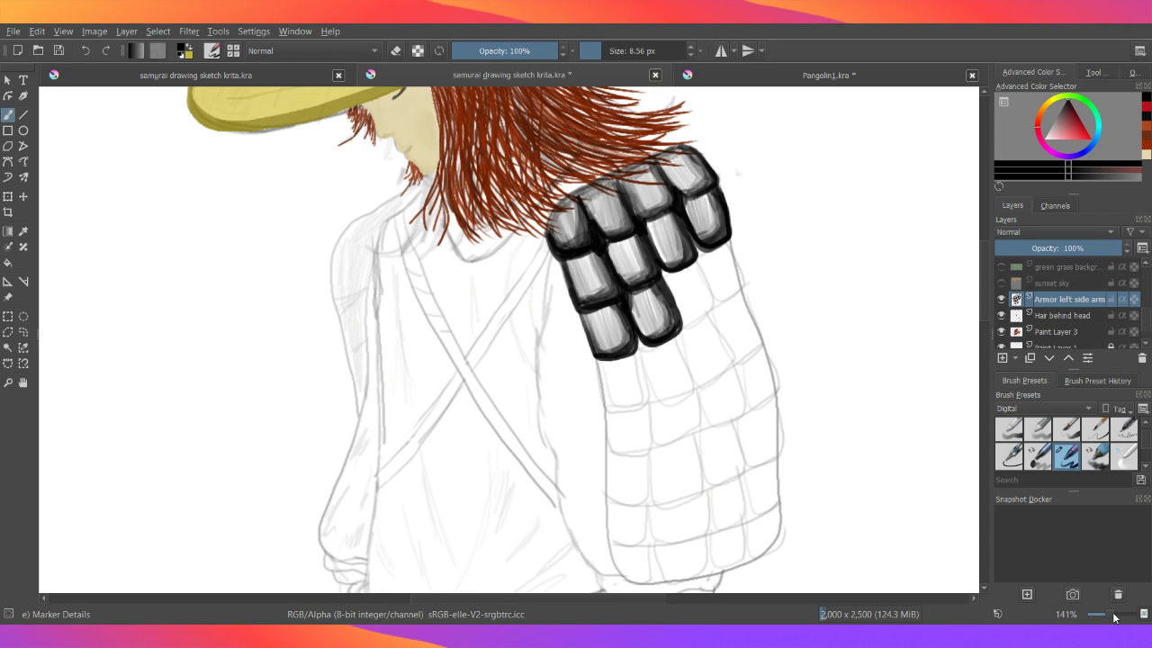
# - Make the sunset sky, green grass background, Sun color and mountains layers visible
pyautogui.scroll(-1, 1112, 617)
pyautogui.scroll(-1, 1113, 617)
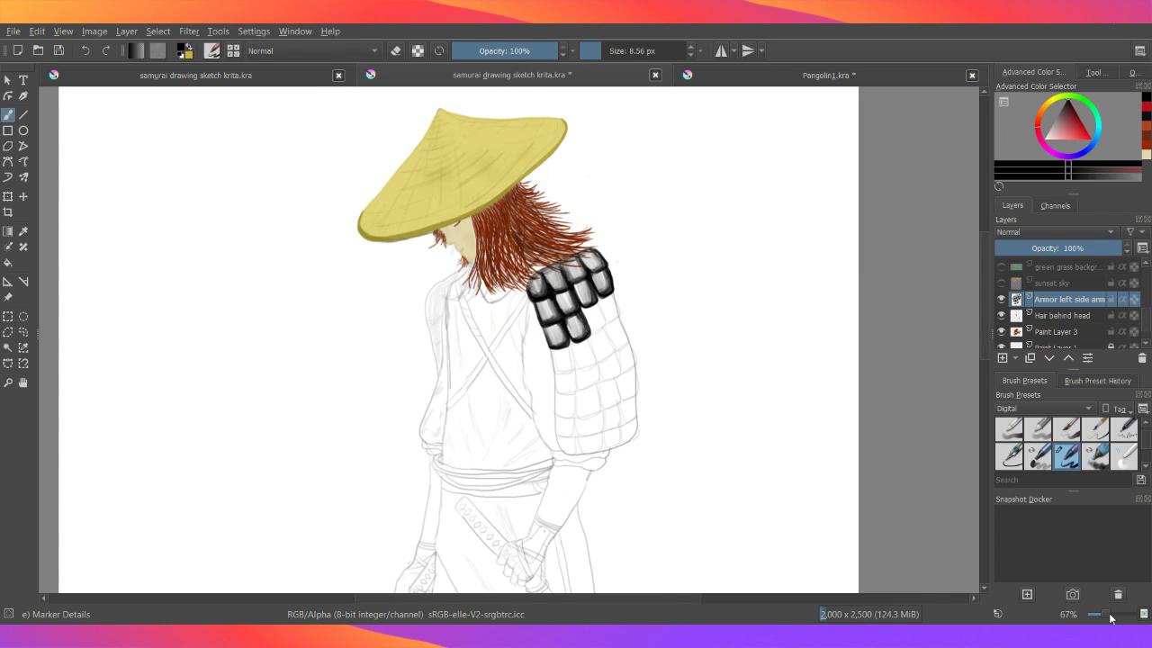
pyautogui.scroll(-1, 1112, 618)
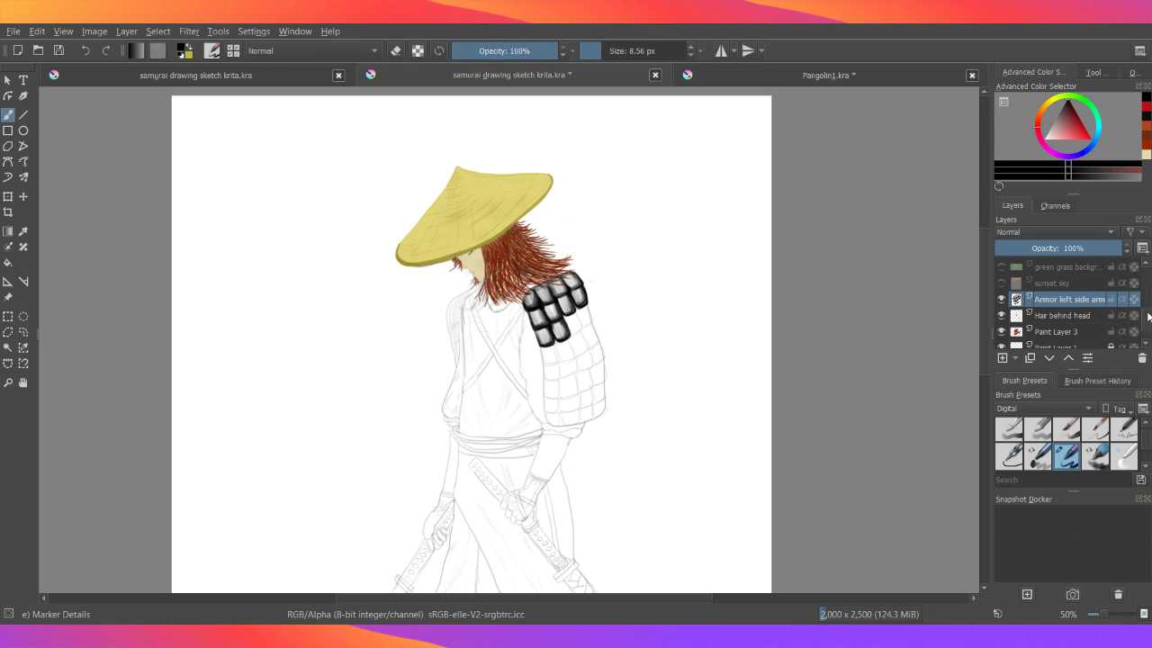
pyautogui.scroll(3, 1149, 315)
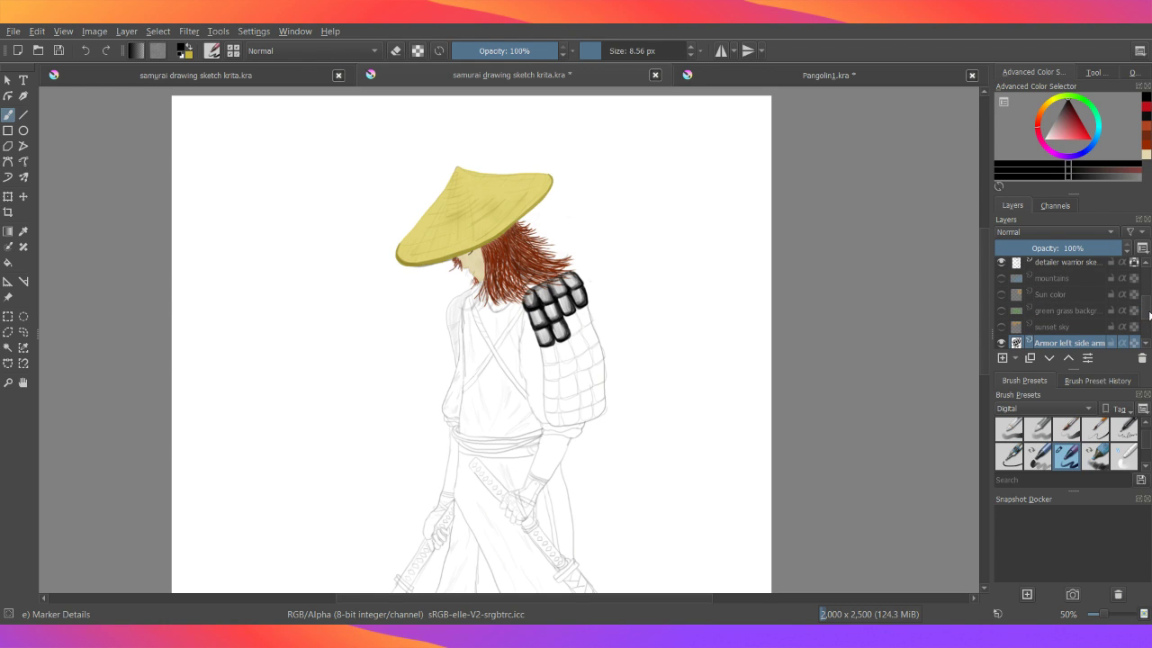
pyautogui.click(1000, 326)
pyautogui.click(1001, 311)
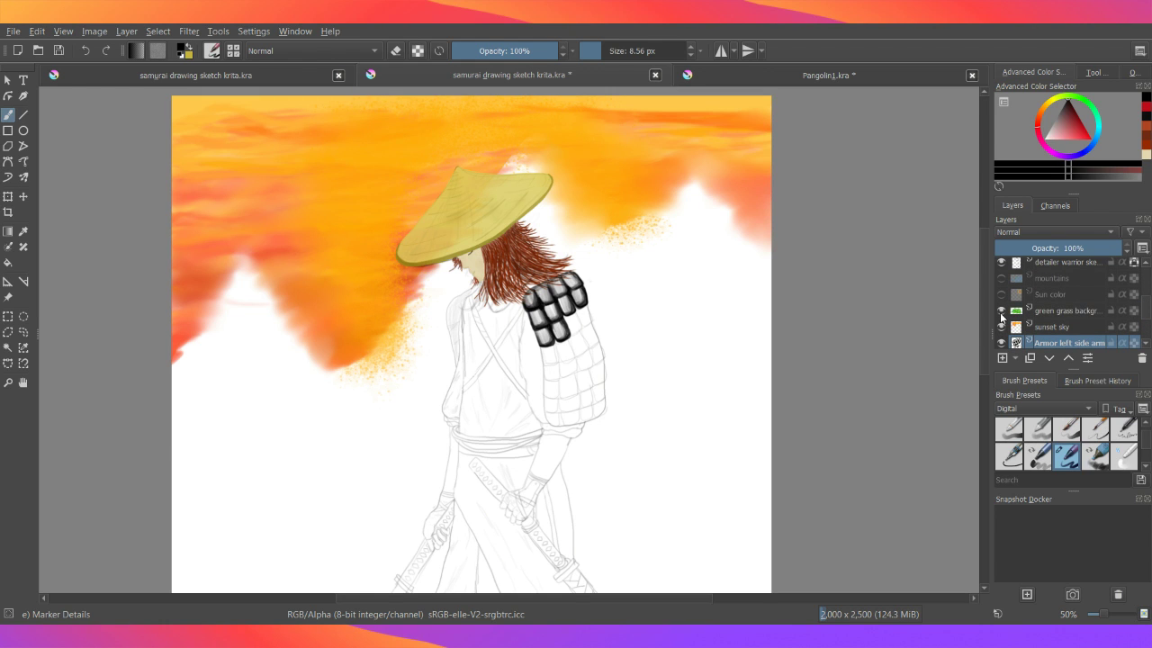
pyautogui.click(1000, 294)
pyautogui.click(1001, 278)
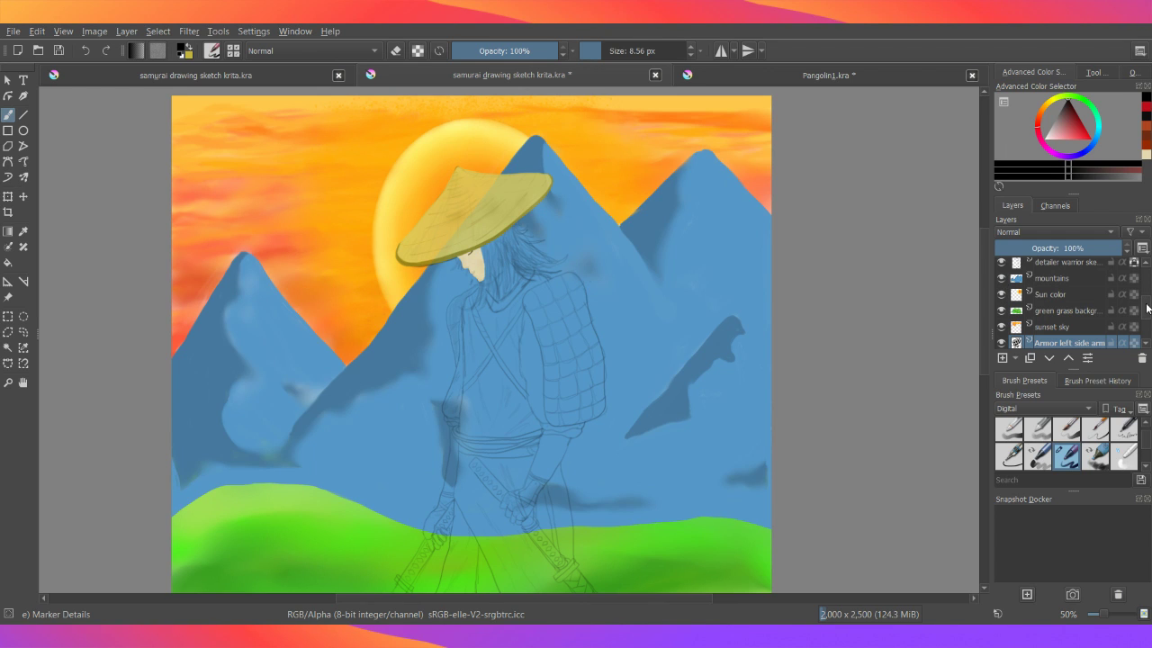
# - Show the ground color layer, briefly previewing and re-hiding the ground and sun outline layers
pyautogui.scroll(3, 1061, 306)
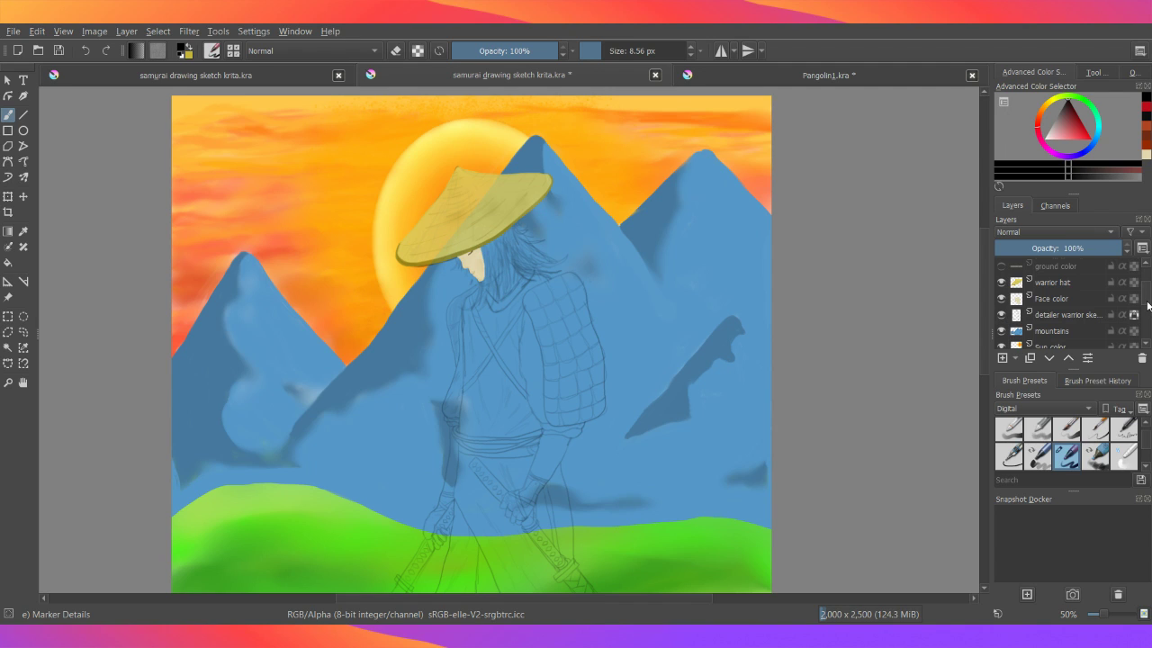
pyautogui.scroll(2, 1147, 306)
pyautogui.click(1001, 305)
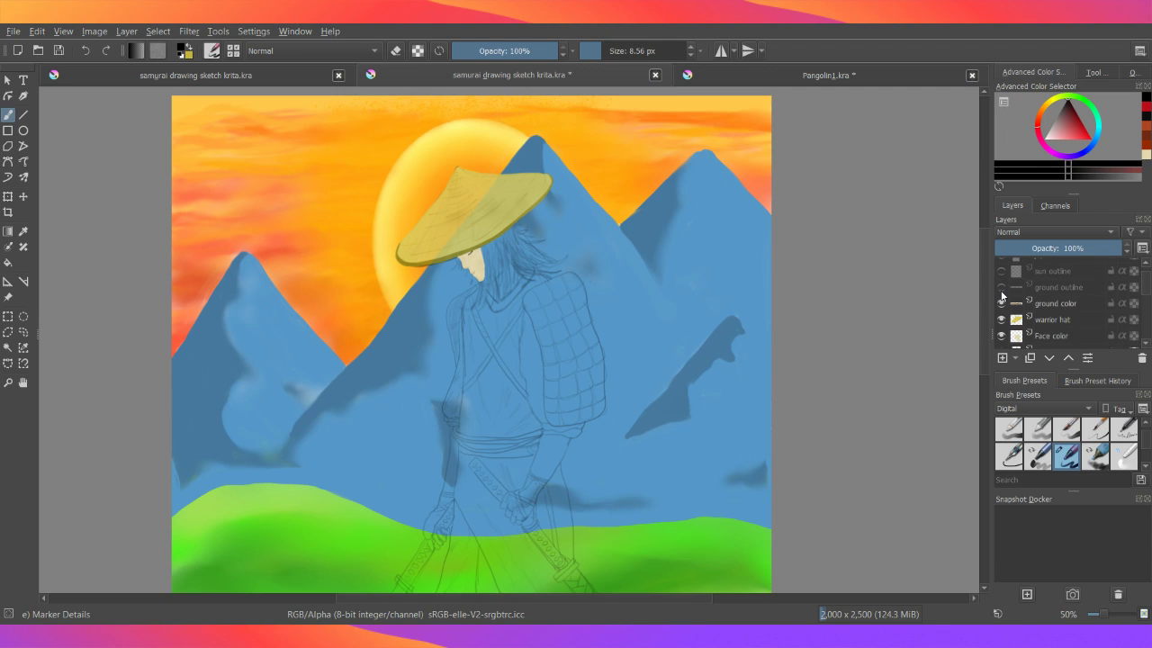
pyautogui.click(1002, 291)
pyautogui.click(1000, 287)
pyautogui.click(1001, 270)
pyautogui.click(1000, 271)
# - Raise Paint Layer 3 above Face color so the red hair appears
pyautogui.moveTo(1149, 286); pyautogui.dragTo(1149, 342)
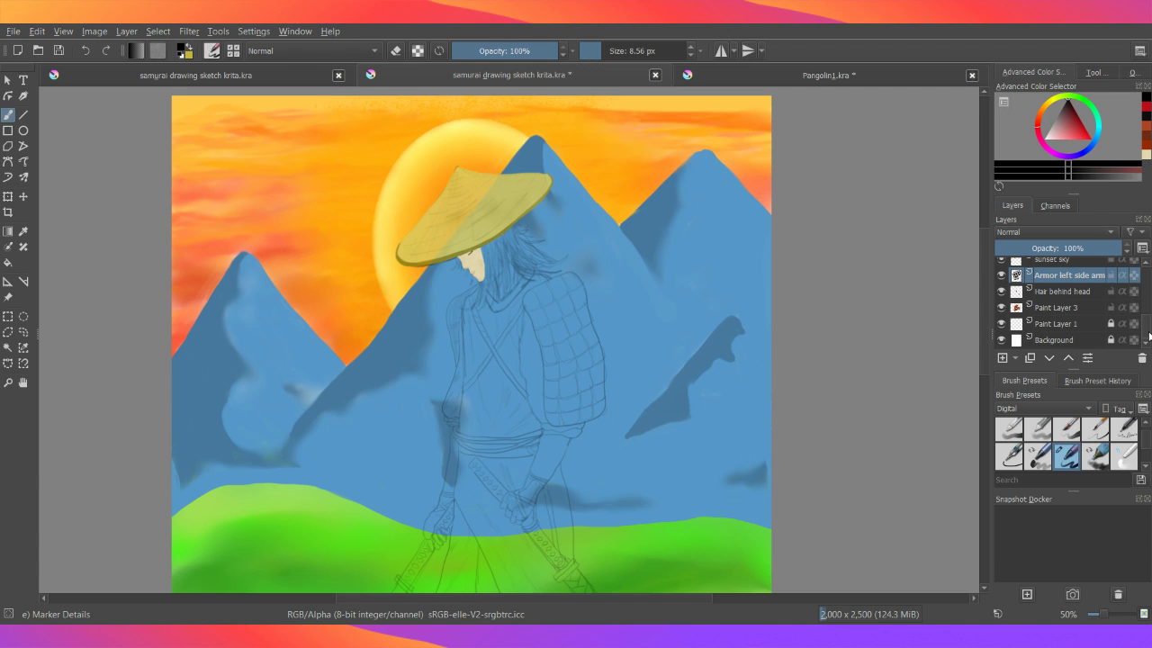
pyautogui.moveTo(1069, 305)
pyautogui.mouseDown()
pyautogui.moveTo(1071, 256)
pyautogui.moveTo(1069, 309)
pyautogui.mouseUp()
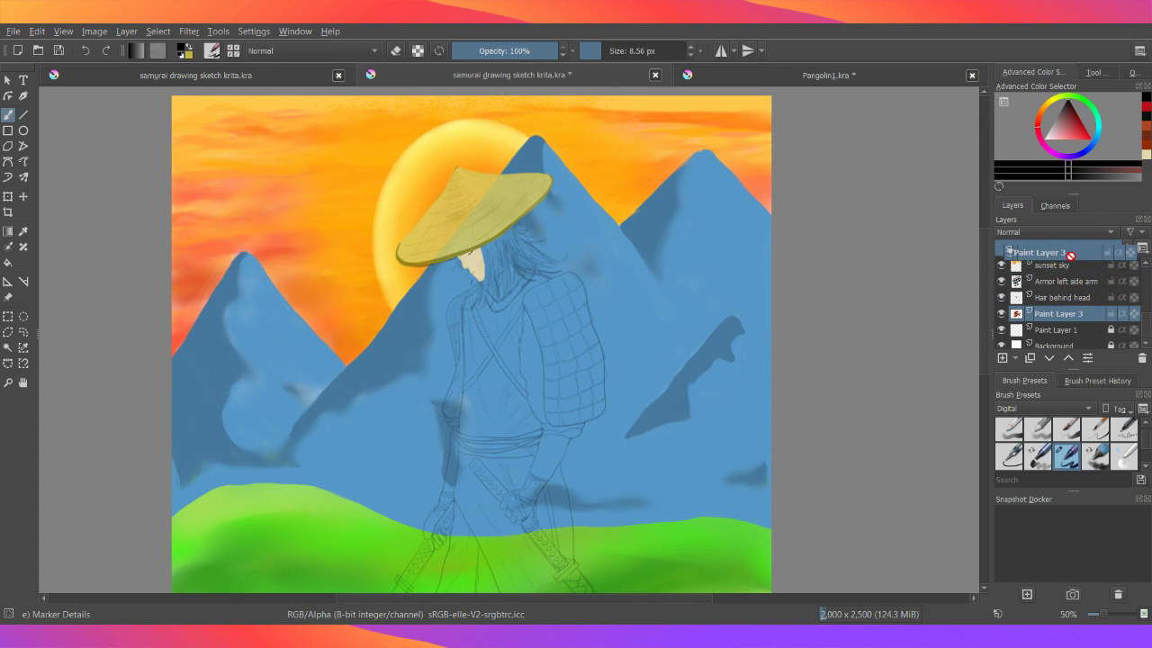
pyautogui.moveTo(1069, 308); pyautogui.dragTo(1071, 312)
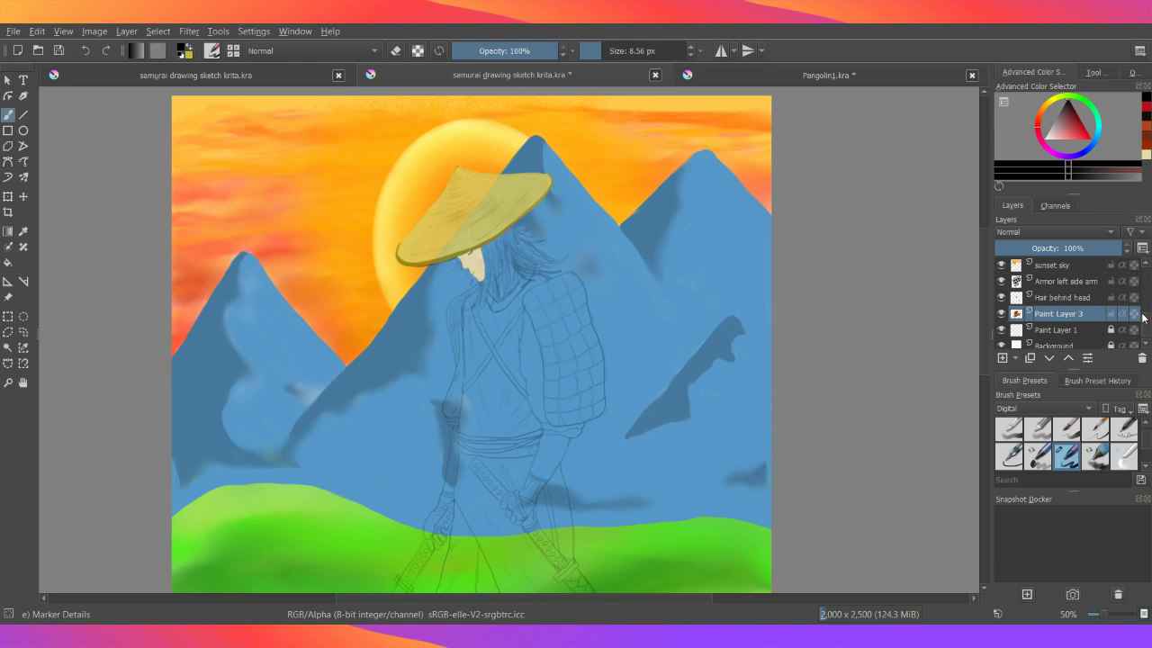
pyautogui.scroll(1, 1146, 328)
pyautogui.scroll(2, 1146, 328)
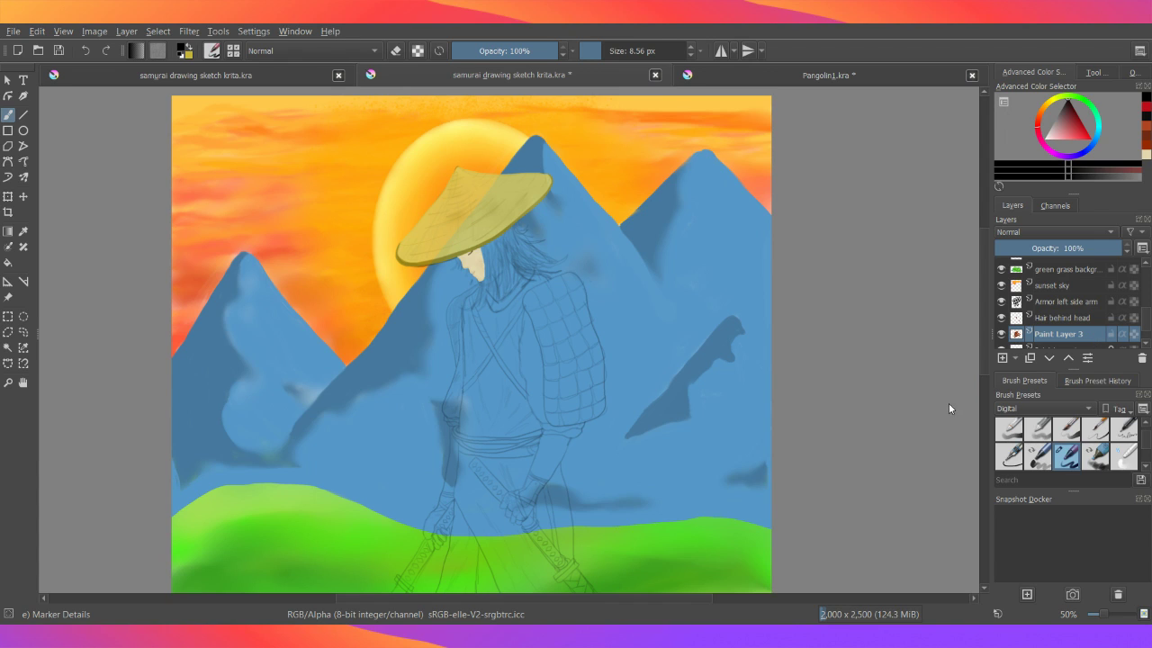
pyautogui.click(1069, 360)
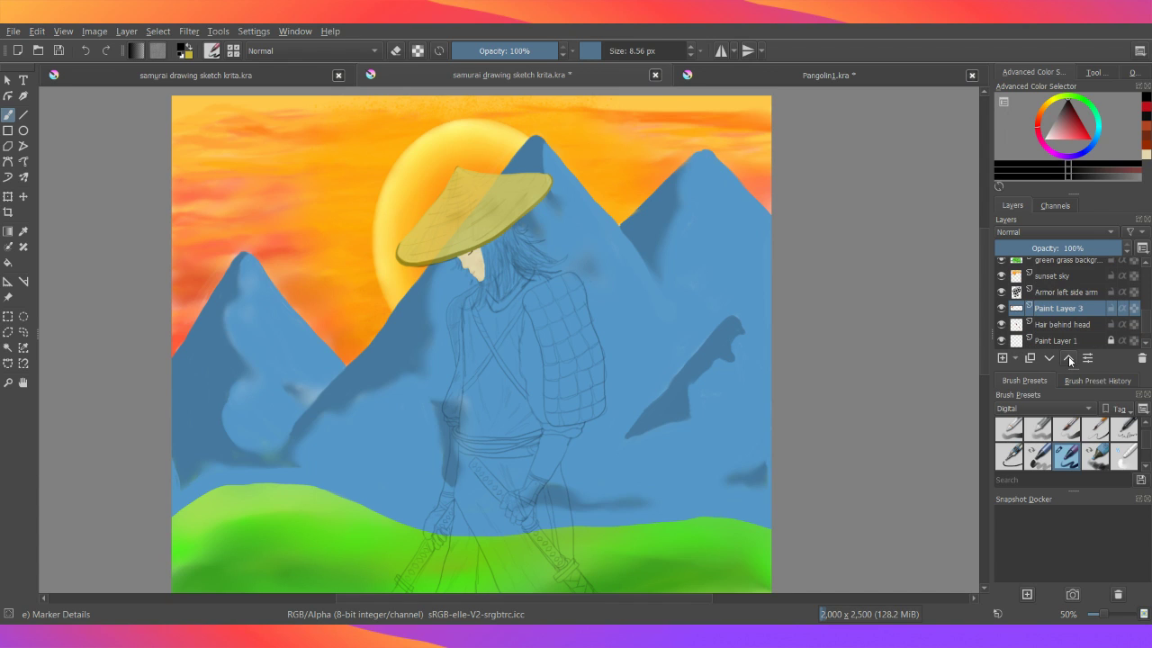
pyautogui.click(1069, 360)
pyautogui.click(1069, 360)
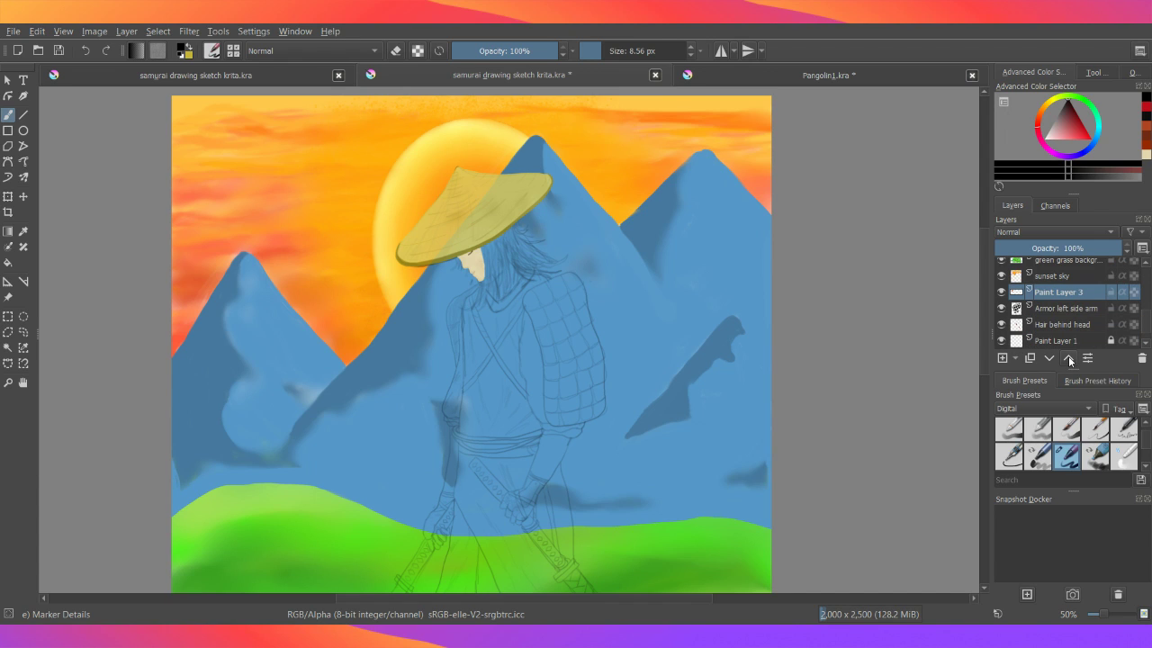
pyautogui.click(1069, 360)
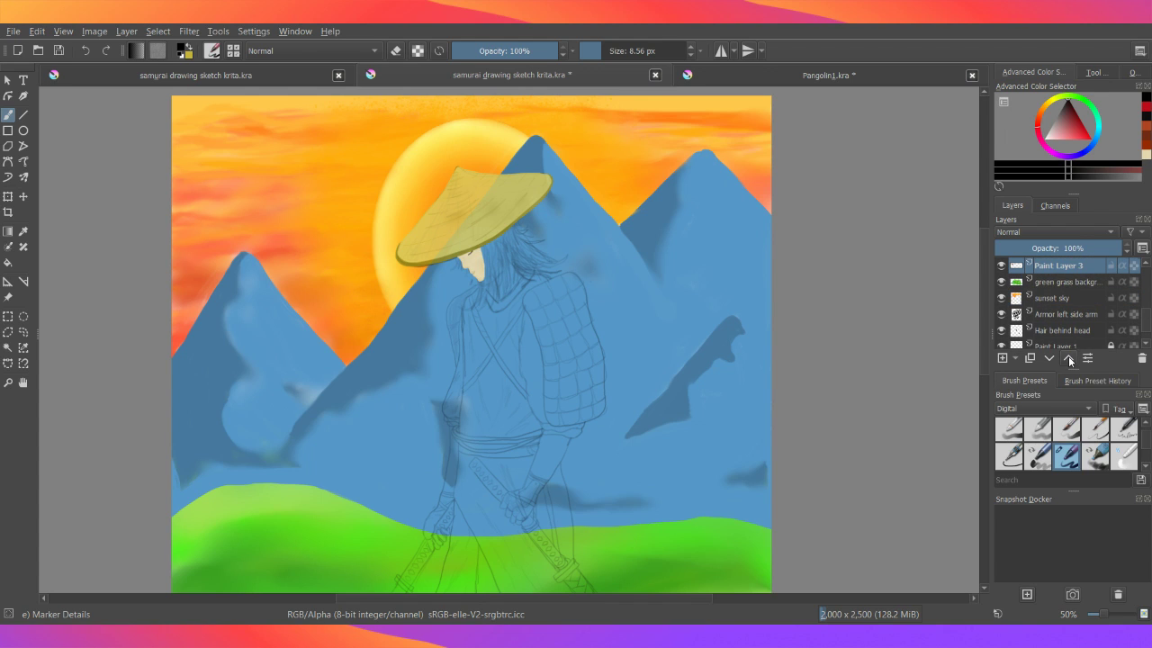
pyautogui.click(1069, 359)
pyautogui.click(1069, 359)
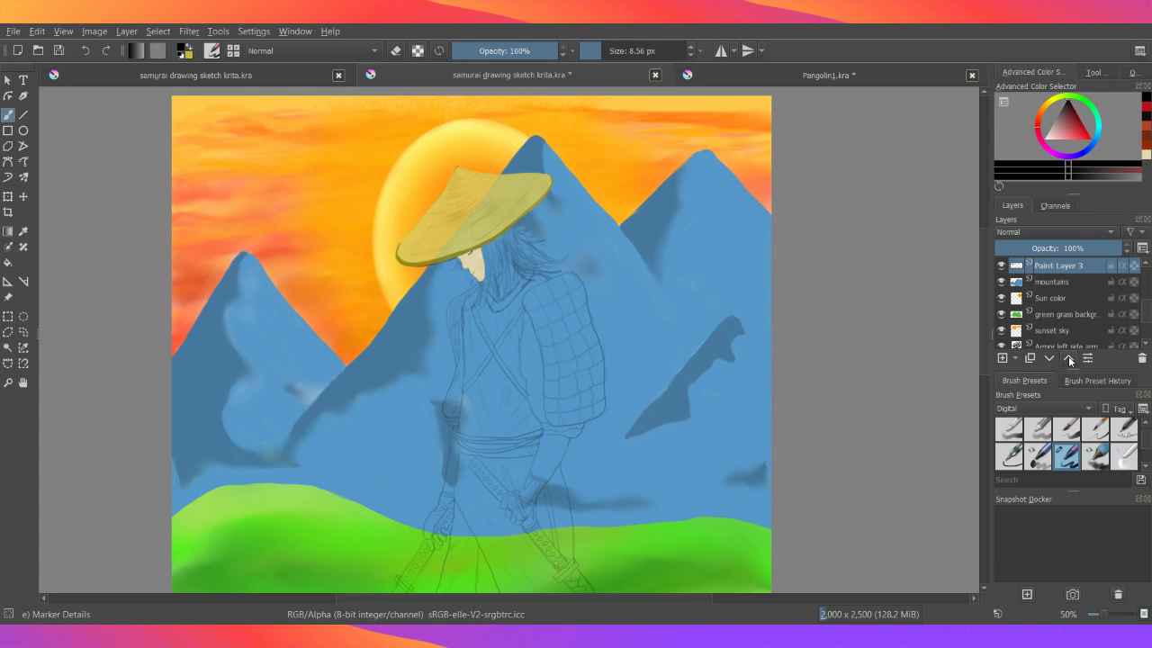
pyautogui.click(1069, 360)
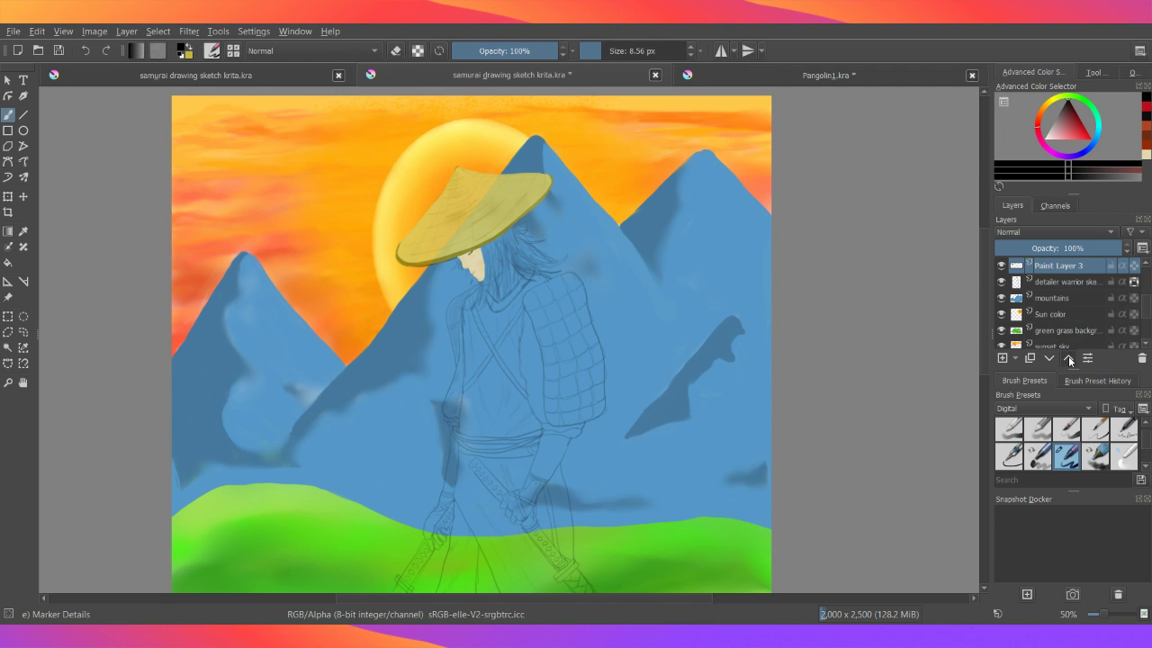
pyautogui.click(1003, 267)
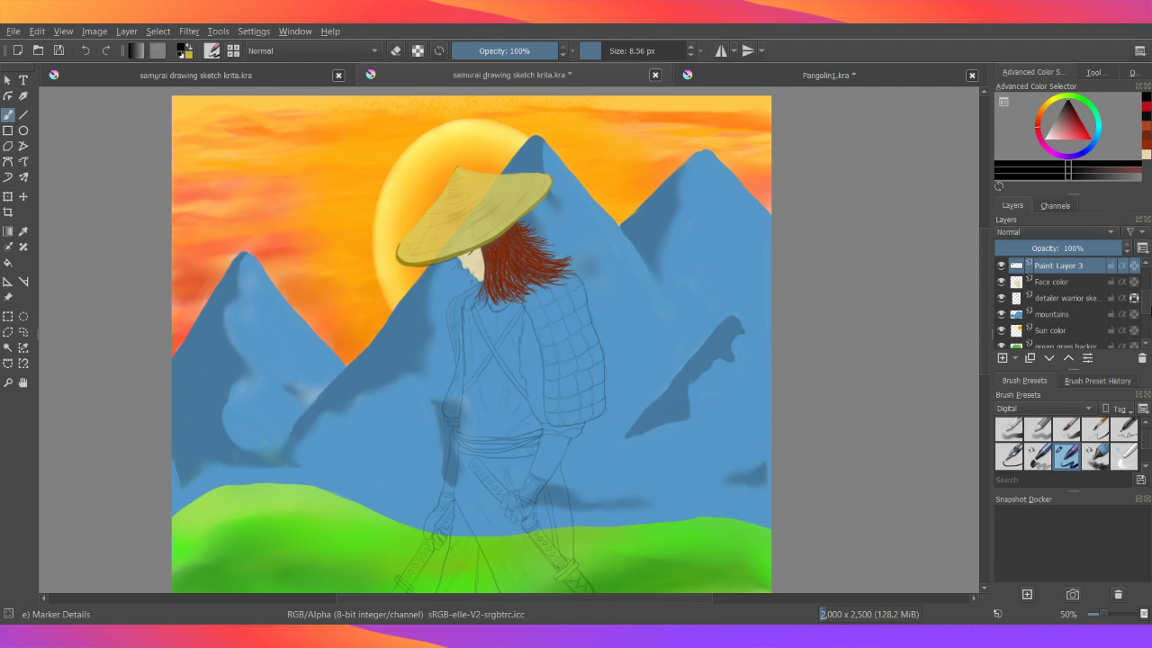
# - Move the Hair behind head layer up to the top of the stack
pyautogui.scroll(-3, 1146, 307)
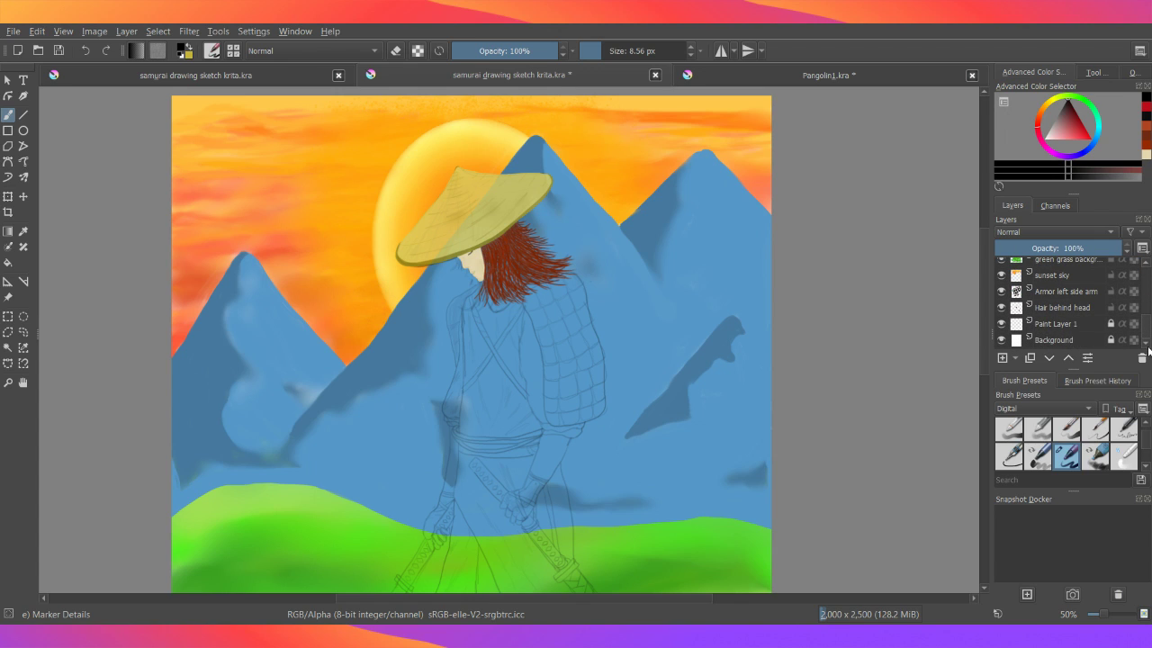
pyautogui.click(1064, 308)
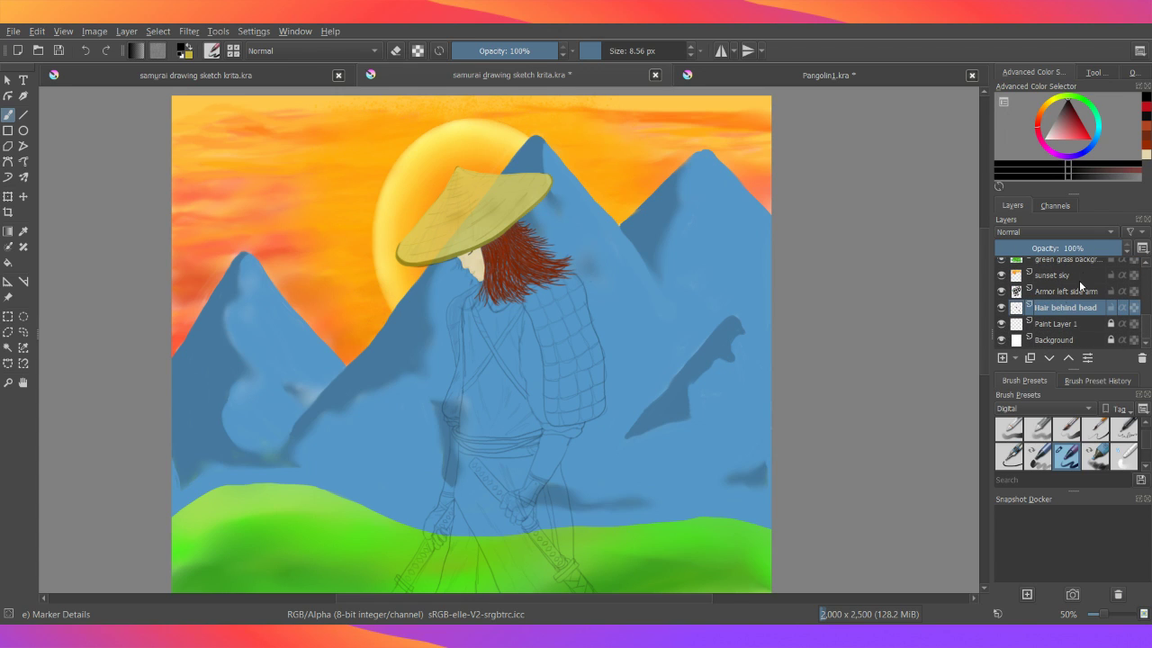
pyautogui.click(1069, 358)
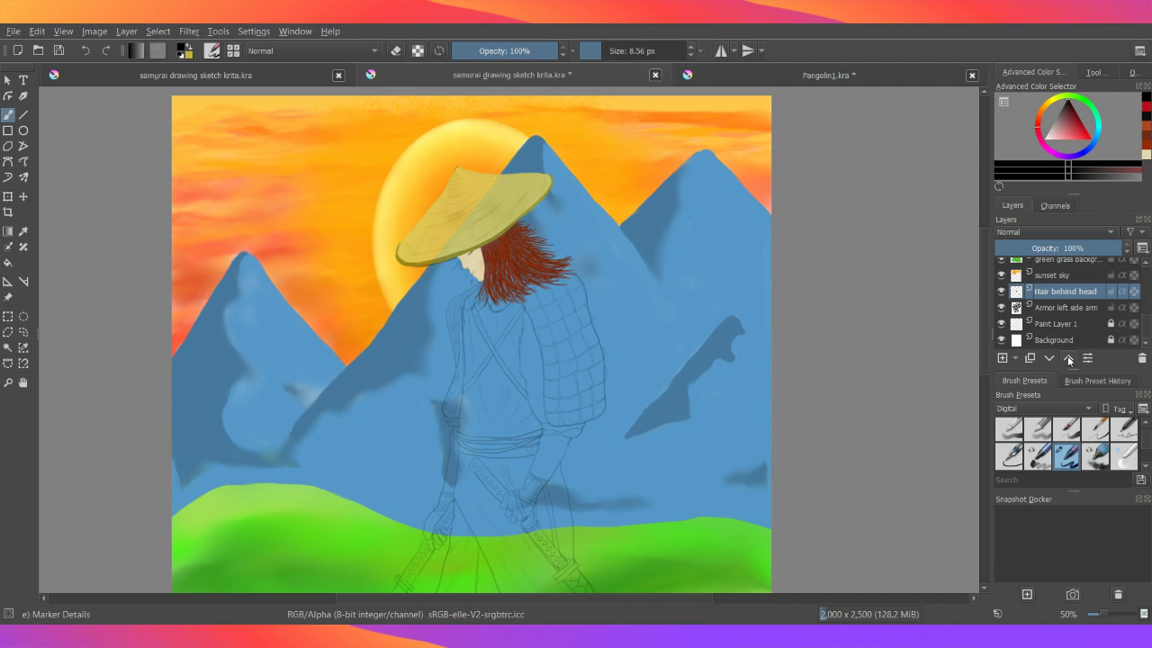
pyautogui.click(1069, 358)
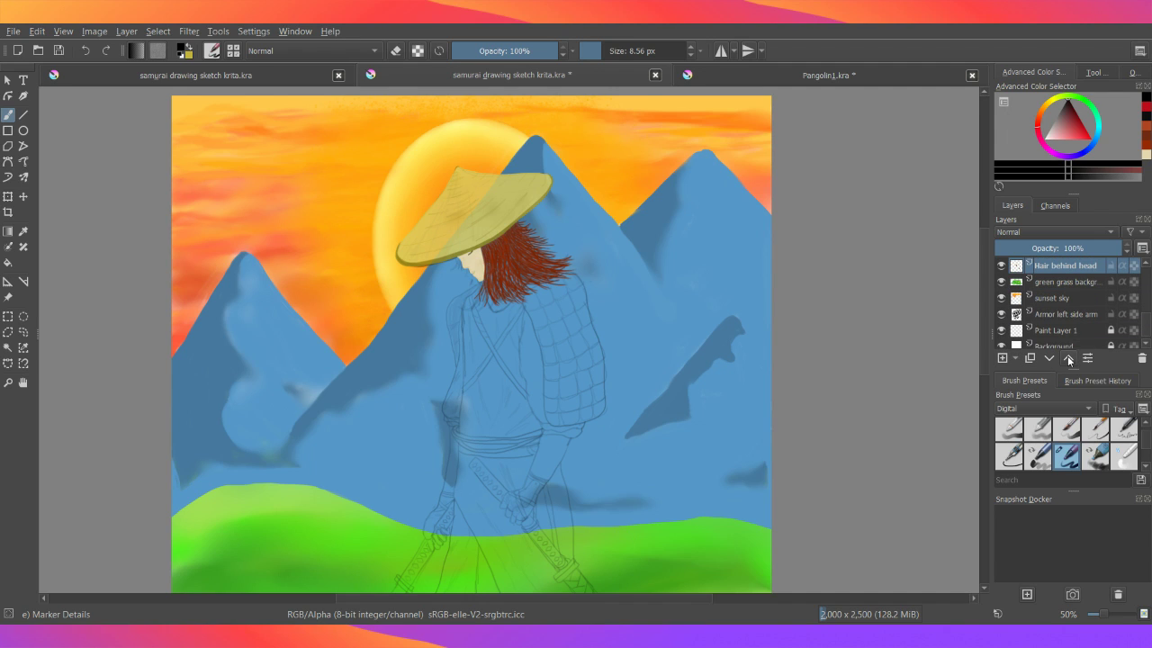
pyautogui.click(1069, 358)
pyautogui.click(1069, 358)
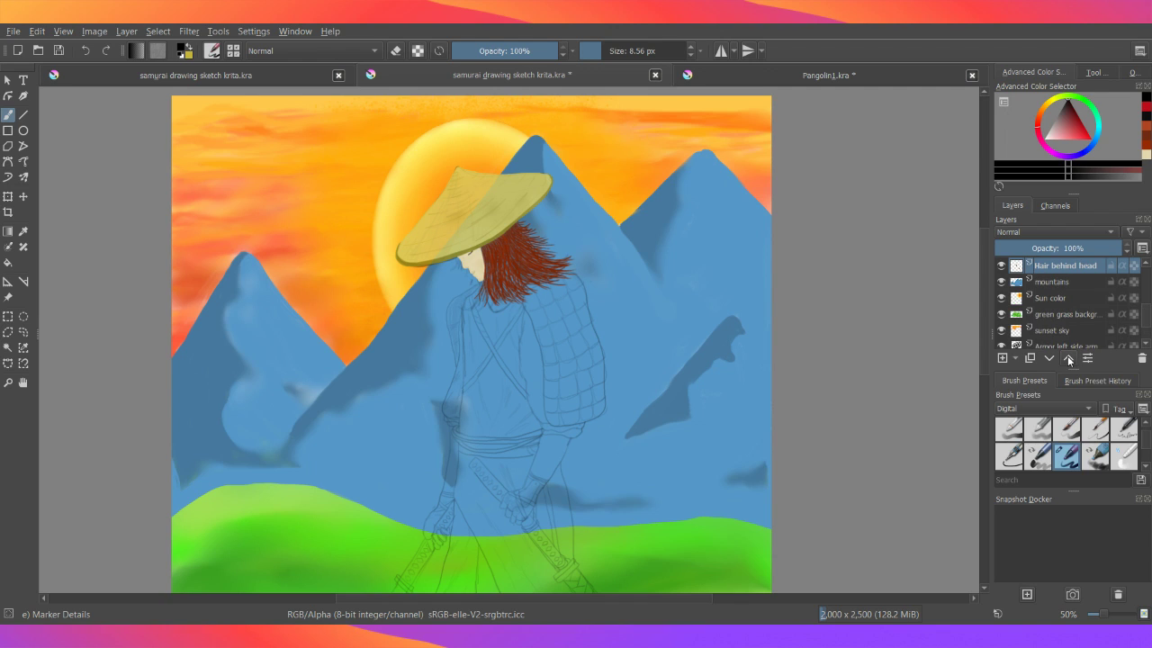
pyautogui.click(1069, 358)
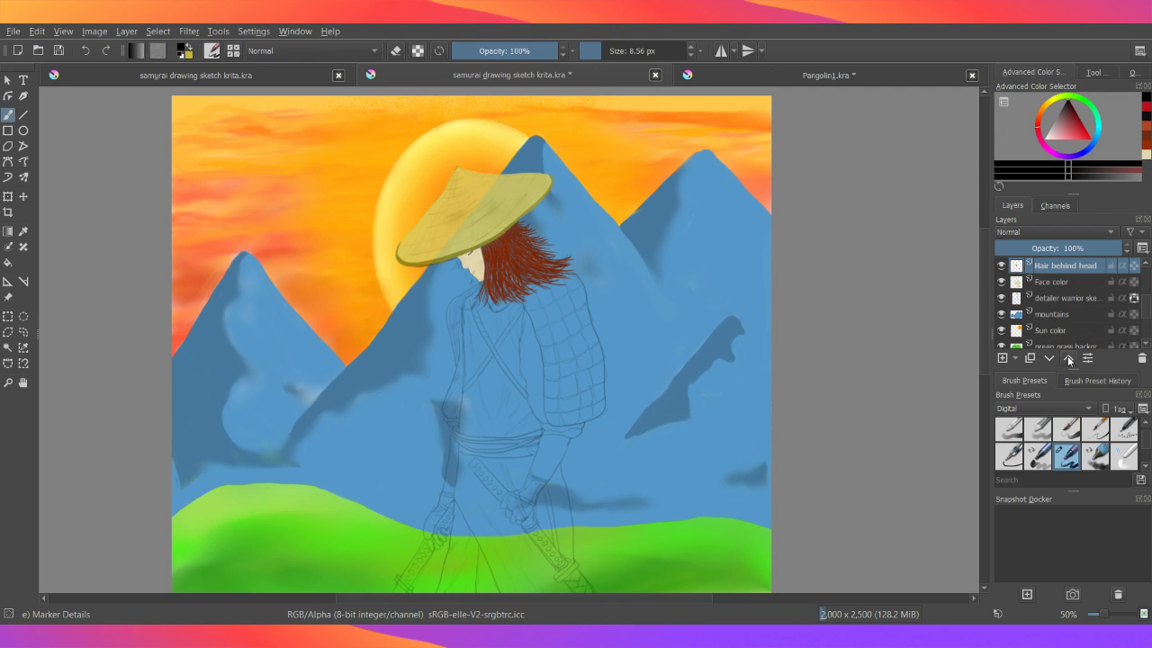
pyautogui.click(1069, 358)
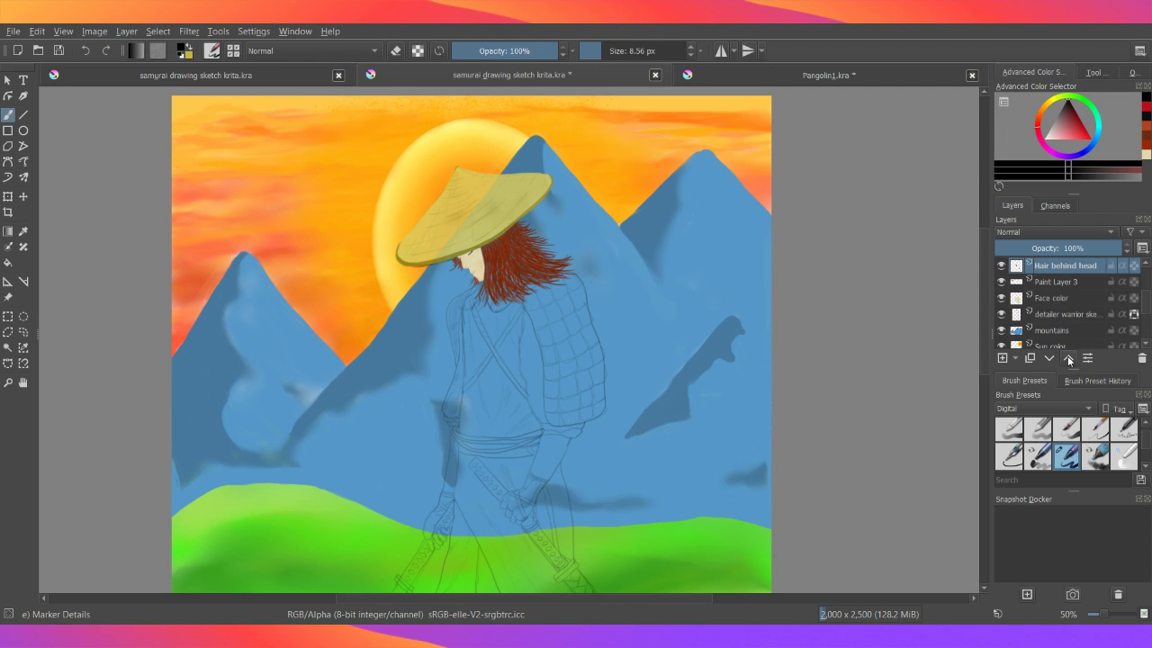
pyautogui.click(1069, 358)
pyautogui.click(1069, 358)
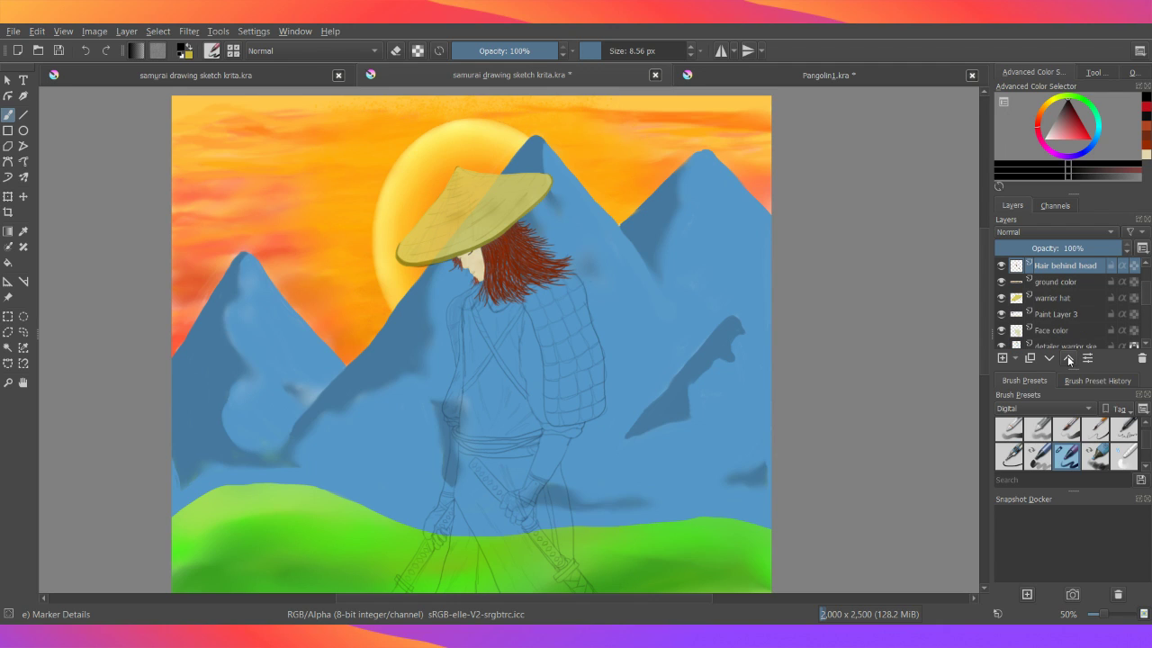
pyautogui.click(1068, 358)
pyautogui.click(1069, 358)
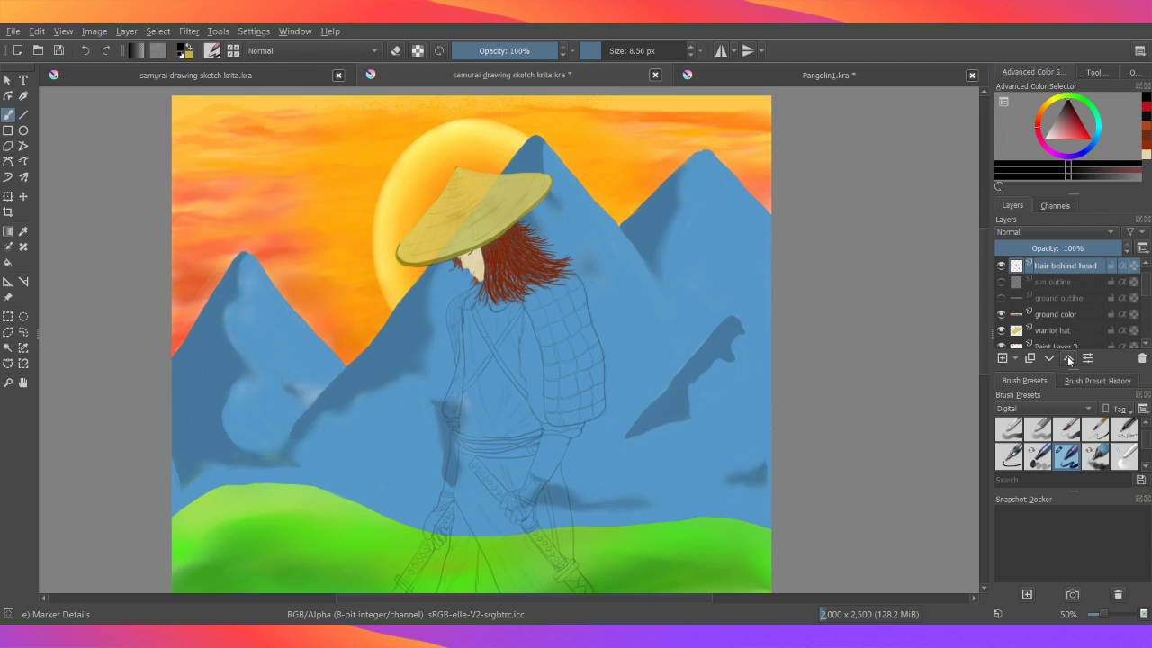
pyautogui.click(1069, 358)
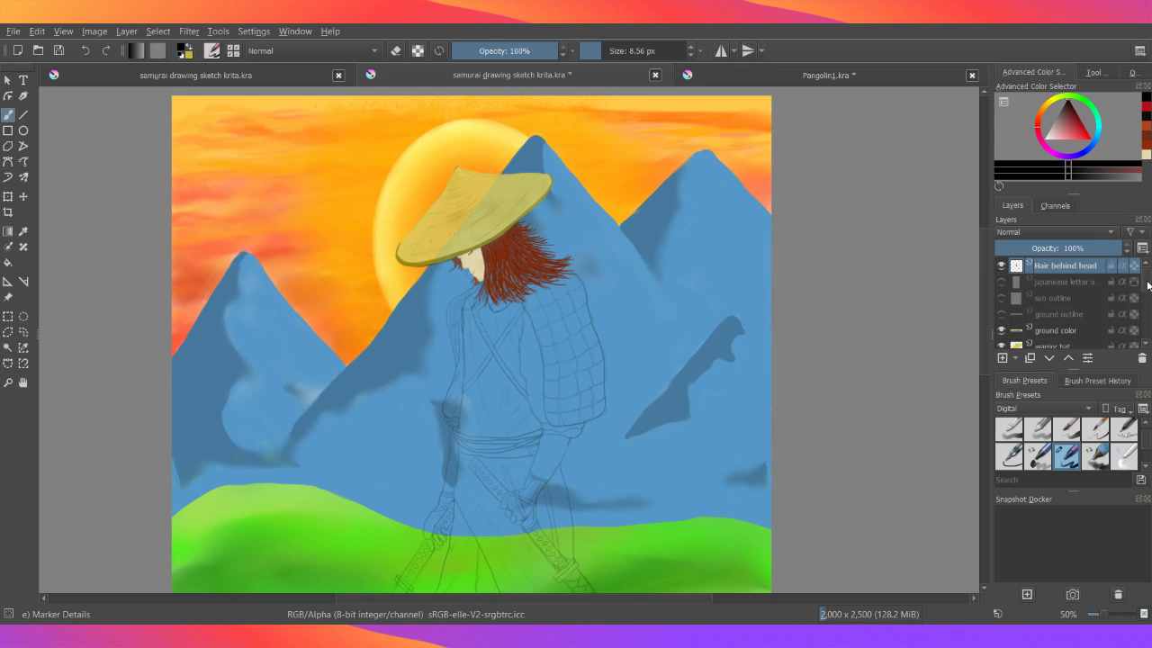
# - Lower Hair behind head back down until it sits just below Face color
pyautogui.moveTo(1148, 285); pyautogui.dragTo(1149, 335)
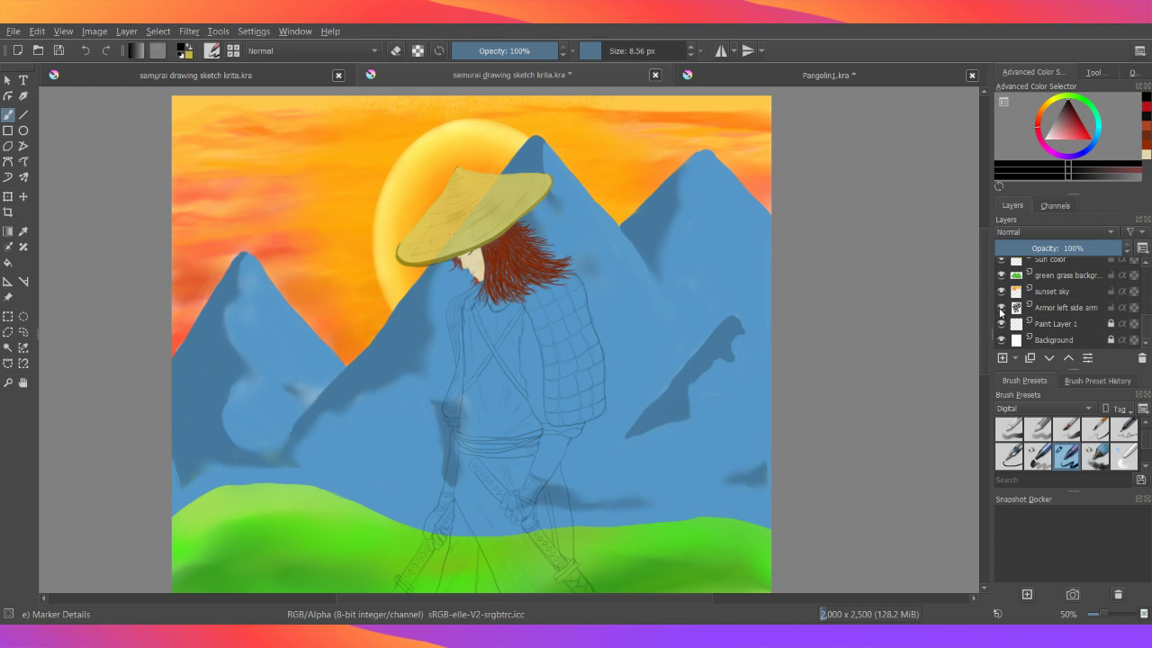
pyautogui.click(1001, 292)
pyautogui.scroll(1, 1149, 324)
pyautogui.moveTo(1148, 325); pyautogui.dragTo(1150, 301)
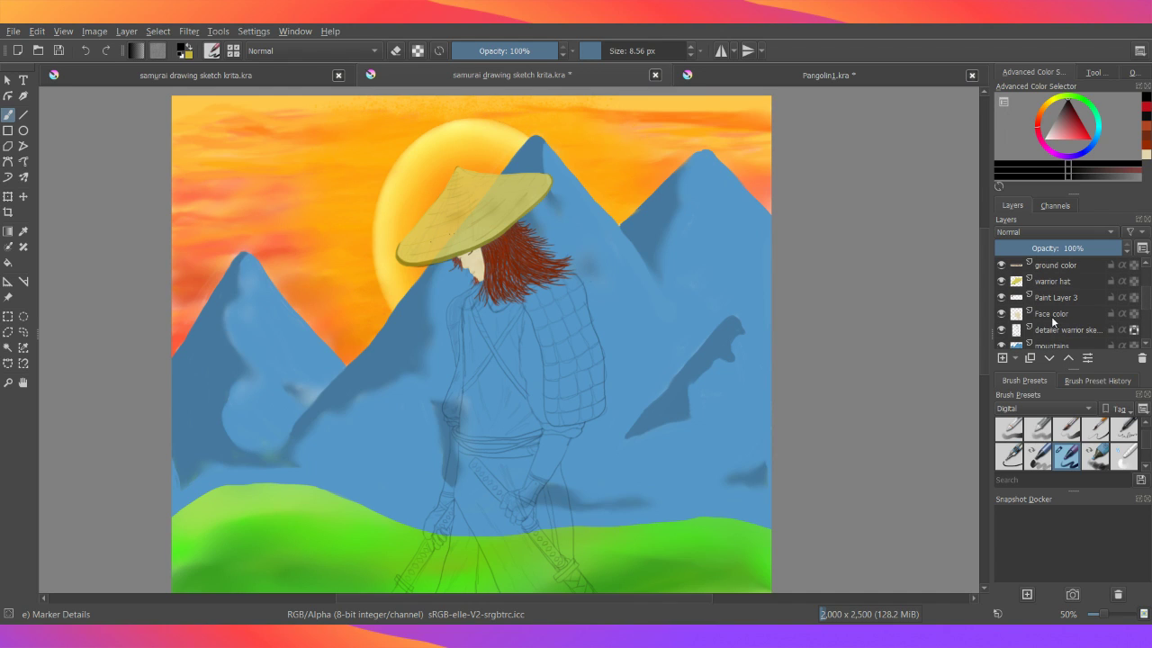
pyautogui.moveTo(1150, 290); pyautogui.dragTo(1150, 282)
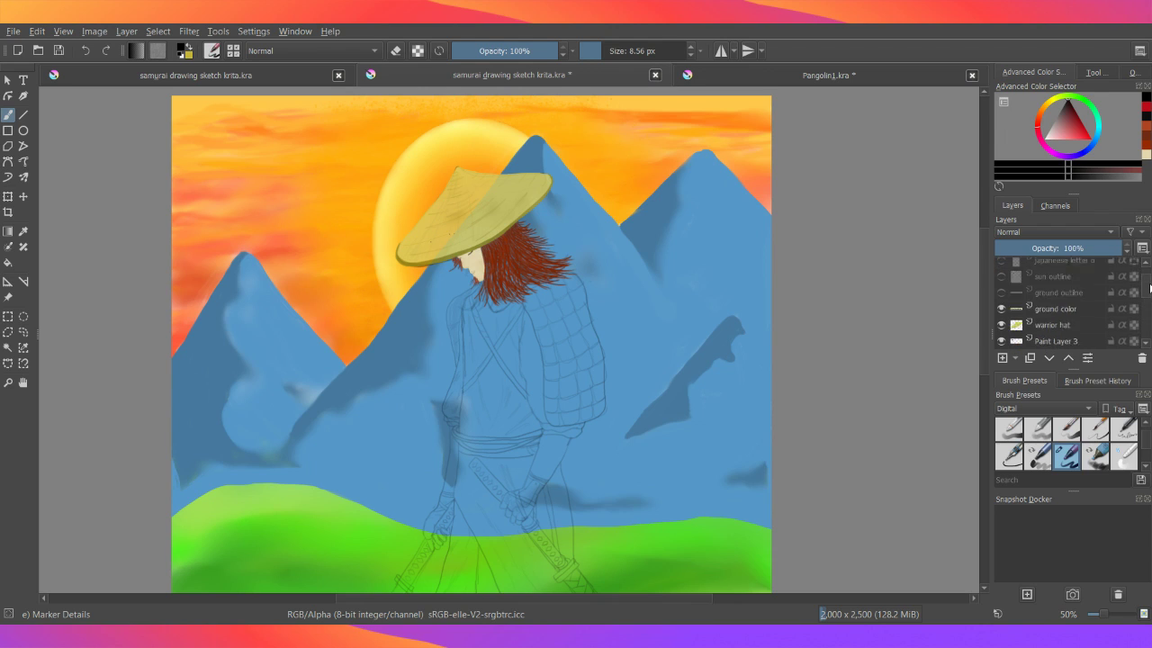
pyautogui.click(1049, 358)
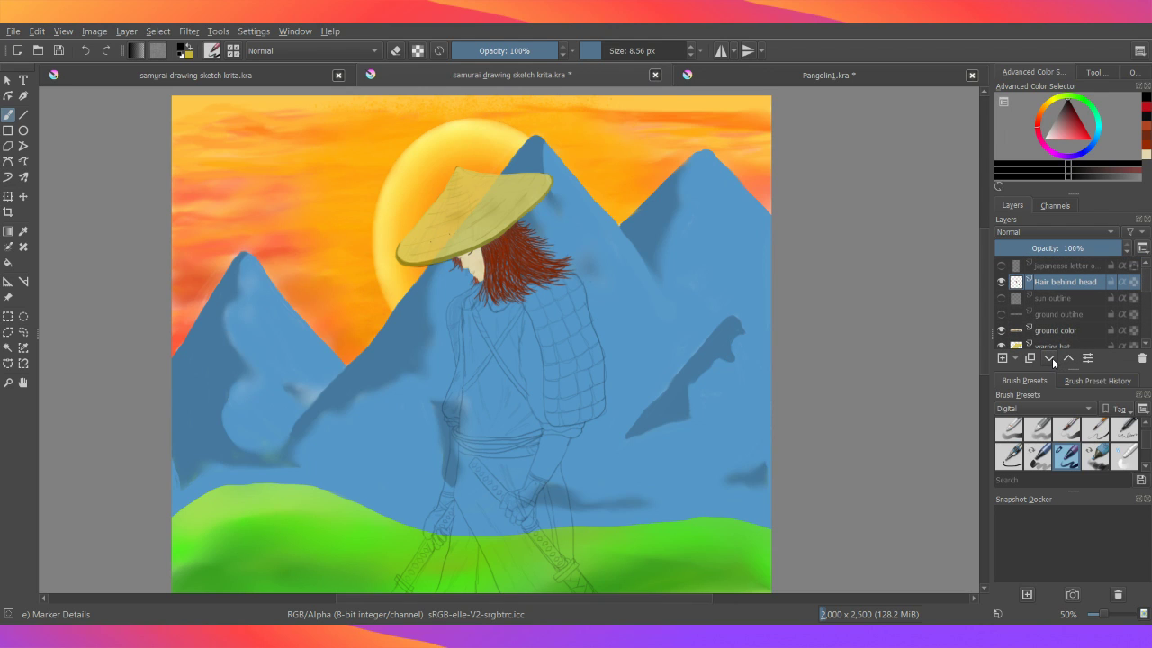
pyautogui.click(1049, 358)
pyautogui.click(1049, 358)
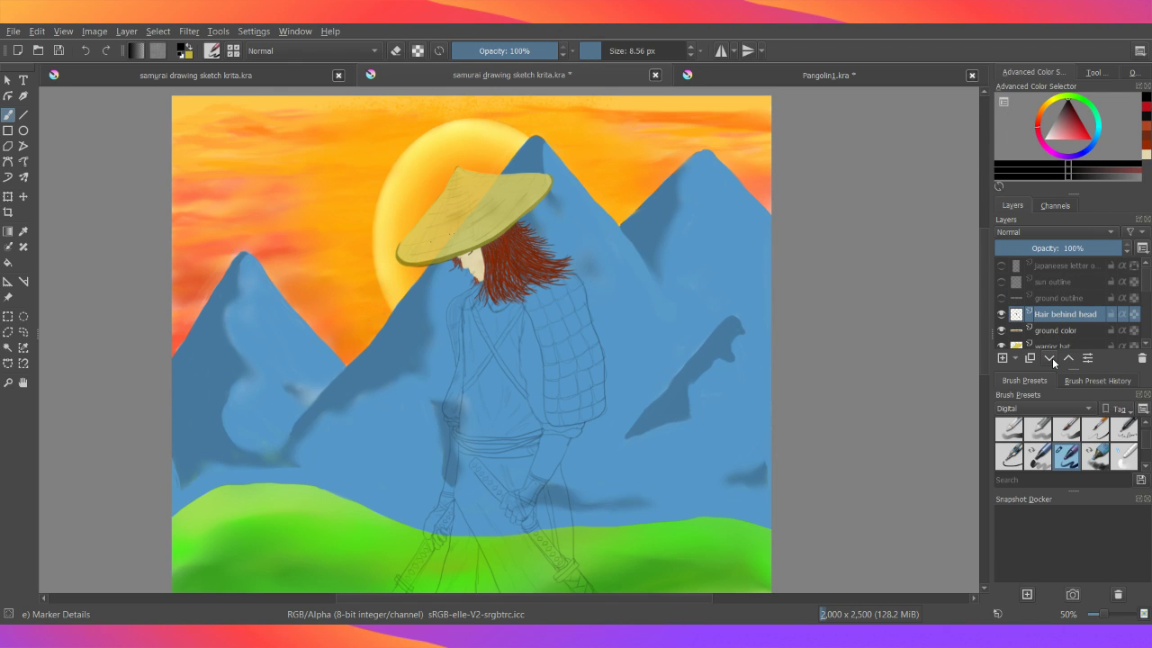
pyautogui.click(1049, 358)
pyautogui.click(1049, 358)
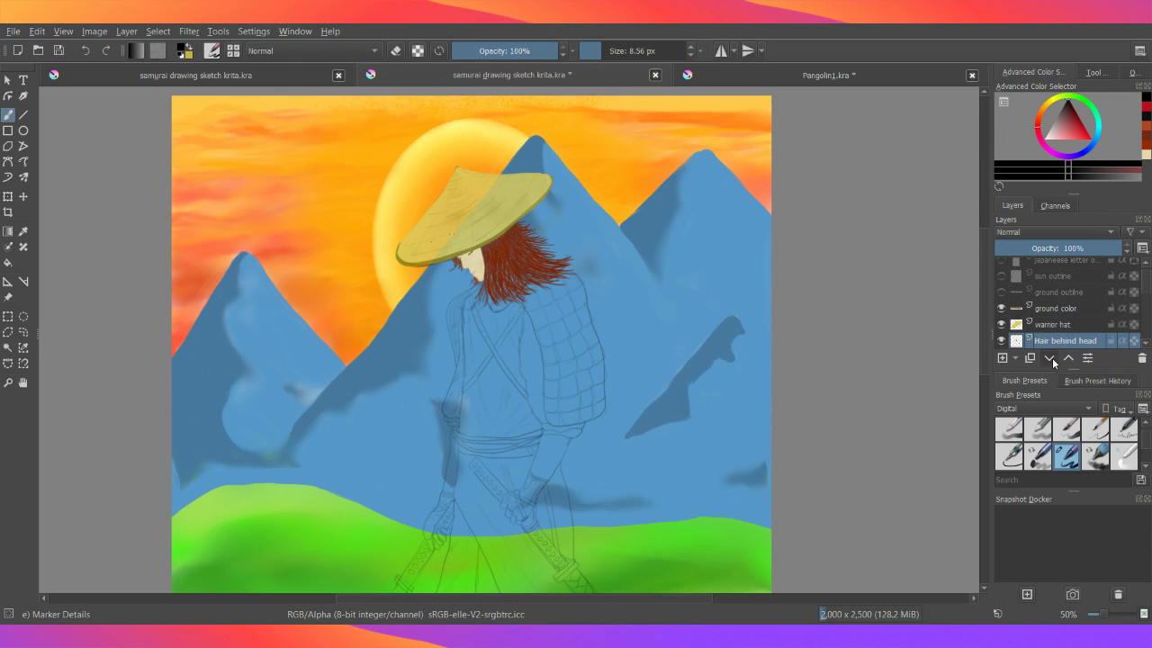
pyautogui.click(1049, 358)
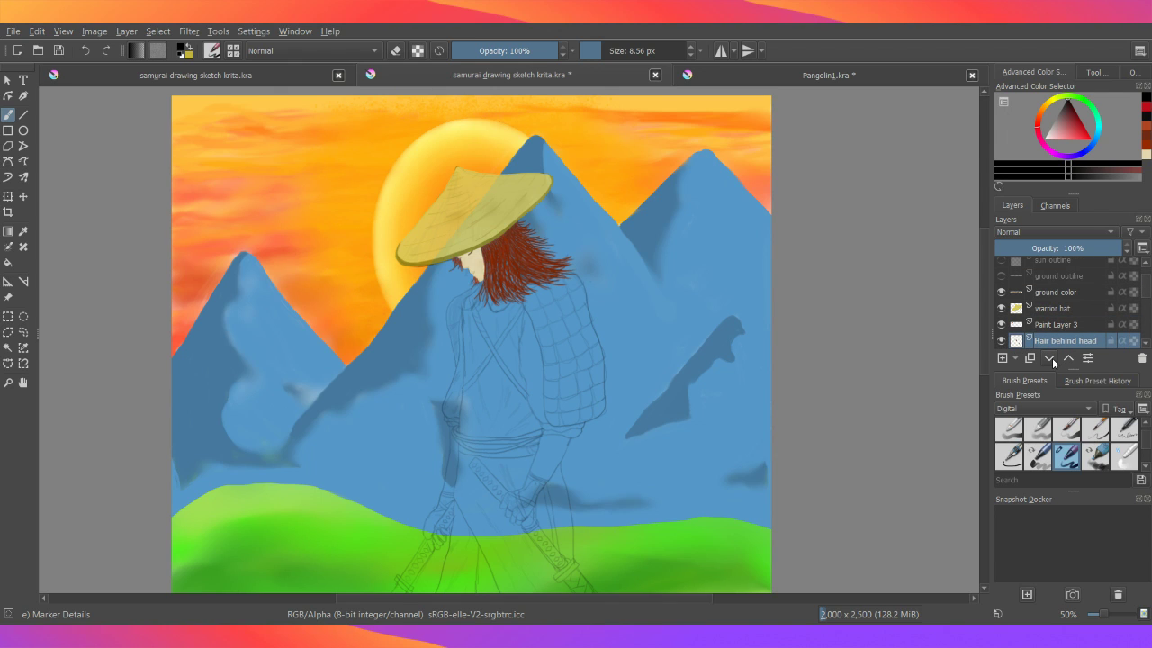
pyautogui.click(1049, 358)
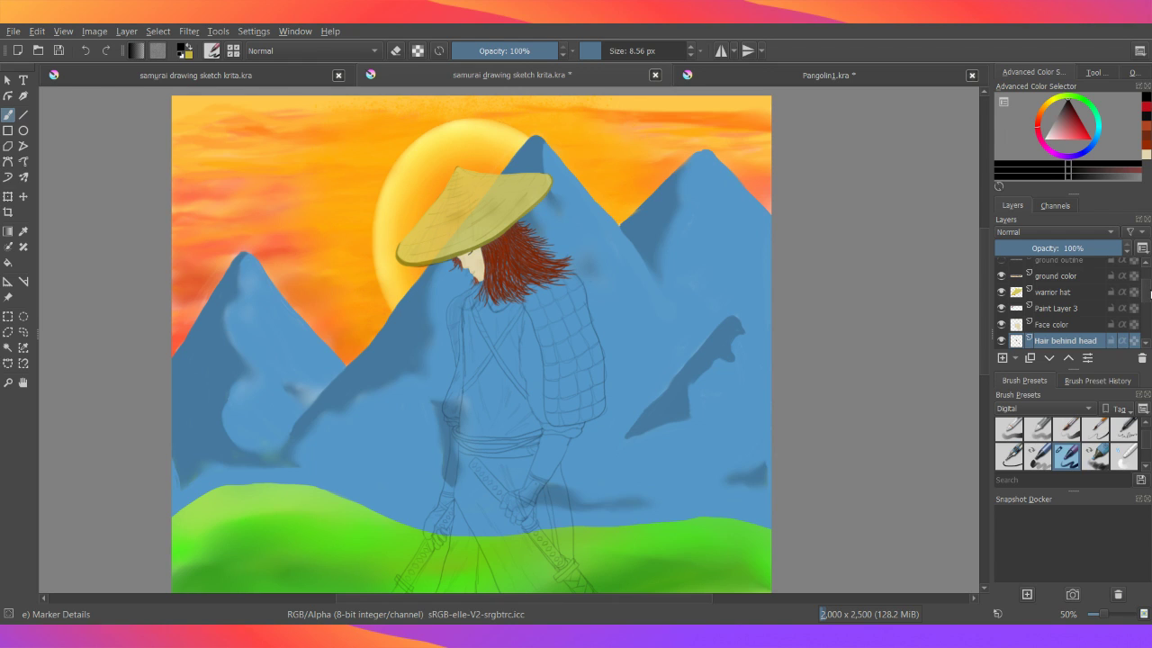
pyautogui.moveTo(1150, 295); pyautogui.dragTo(1150, 326)
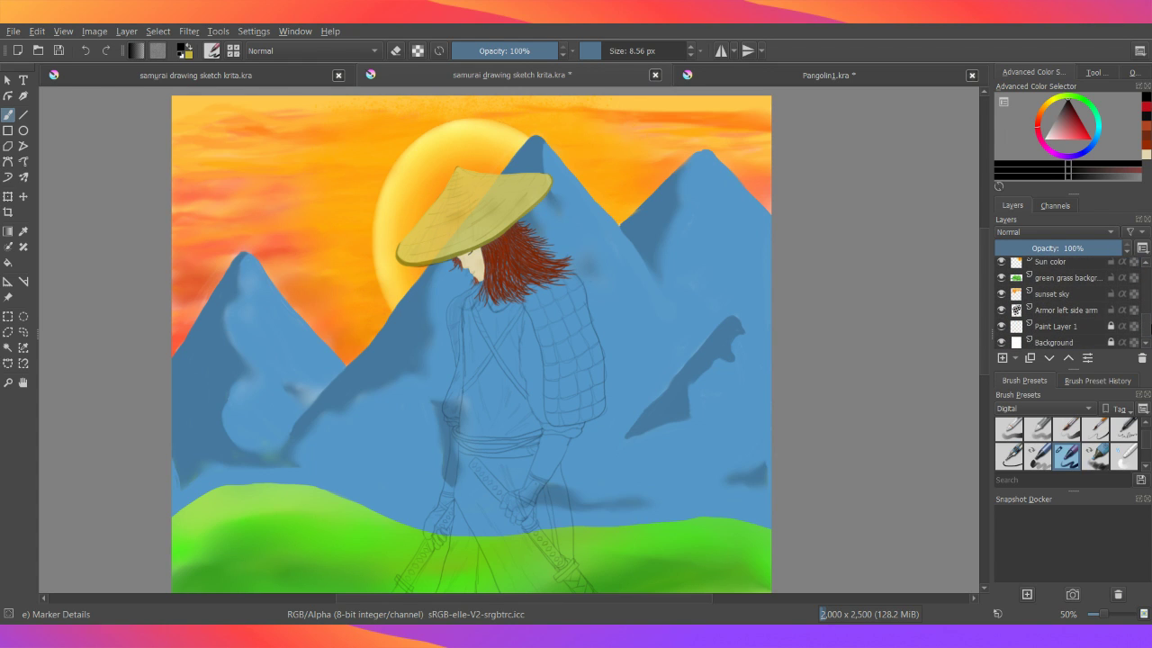
# - Raise the Armor left side arm layer until it sits just below Hair behind head
pyautogui.click(1065, 319)
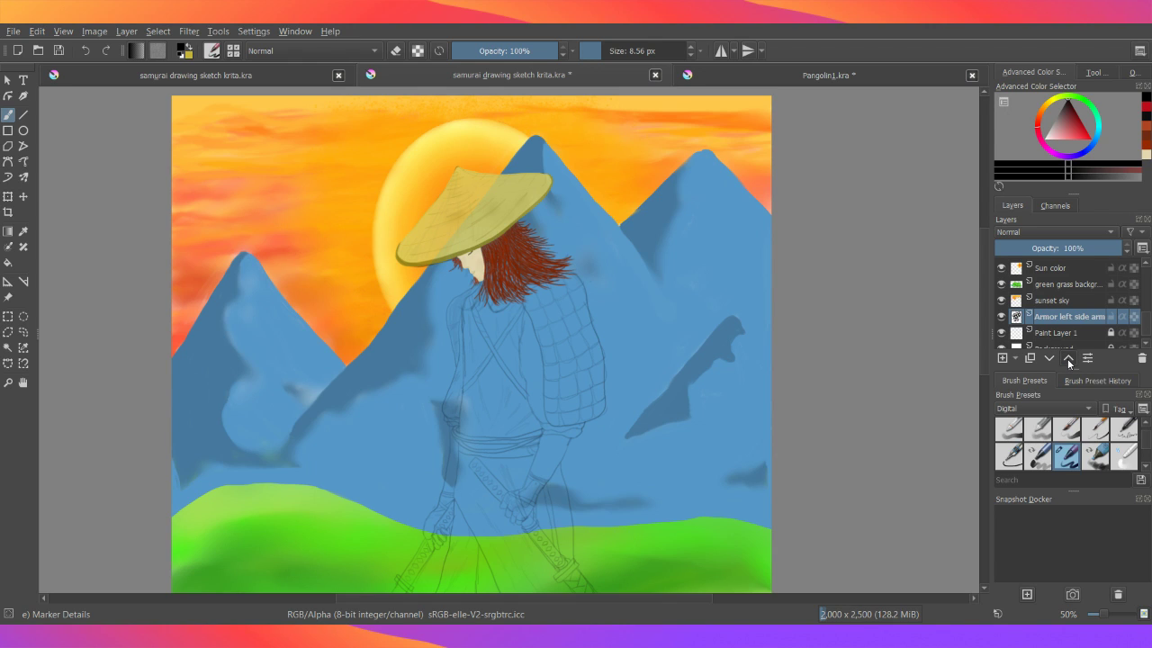
pyautogui.click(1068, 359)
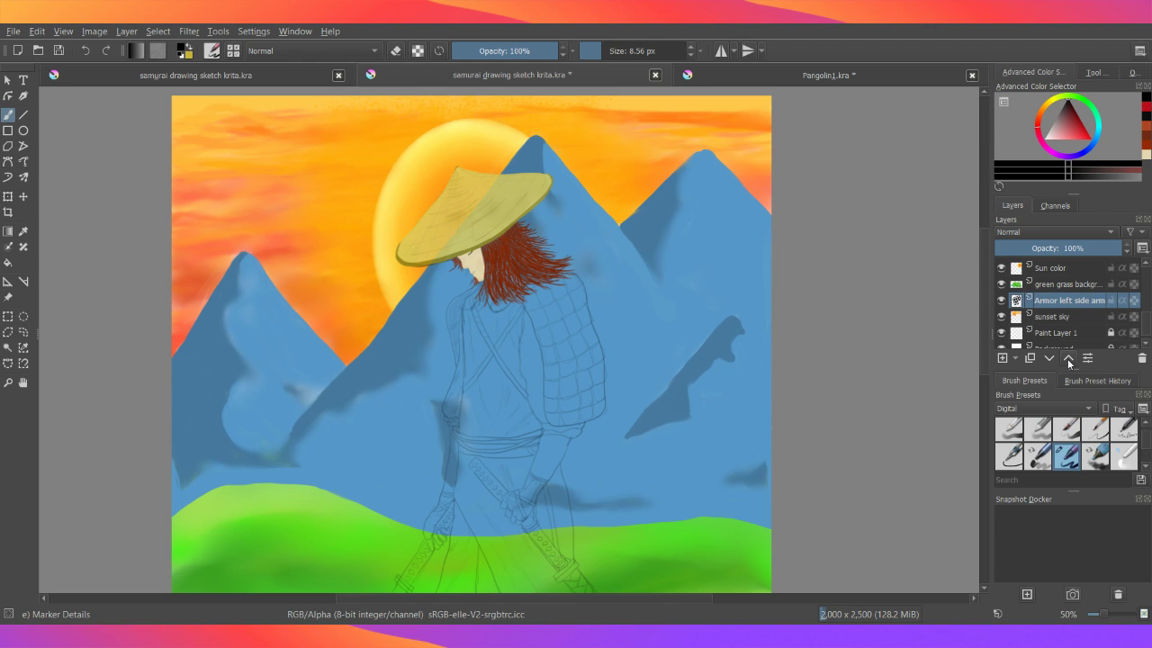
pyautogui.click(1068, 360)
pyautogui.click(1068, 360)
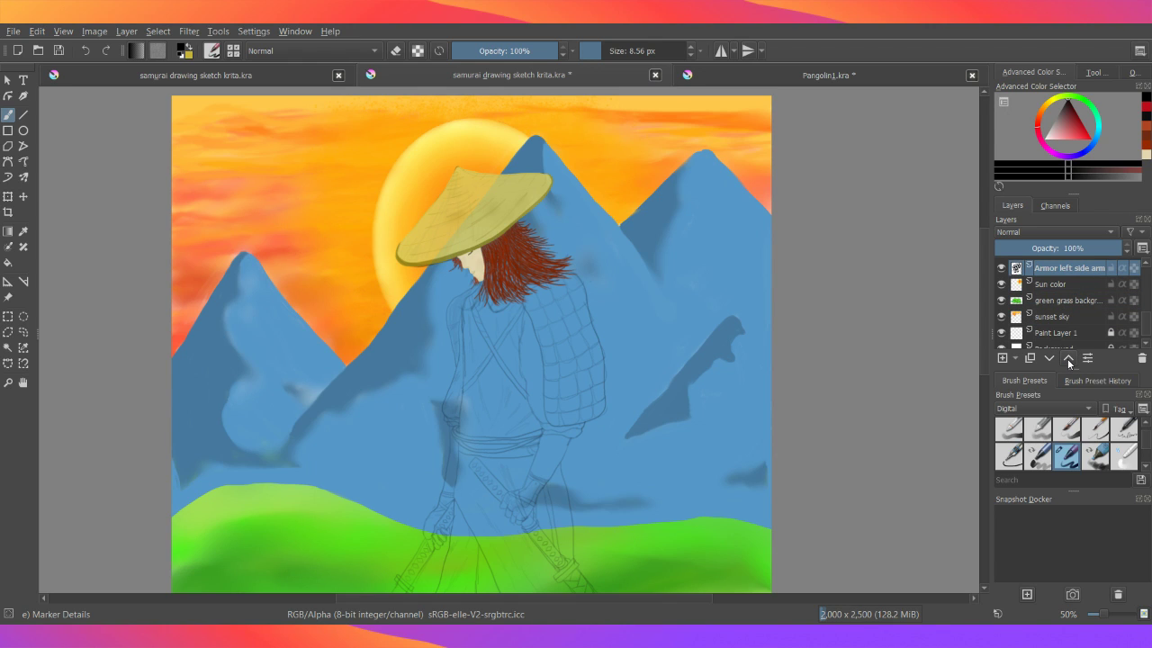
pyautogui.click(1068, 360)
pyautogui.click(1068, 360)
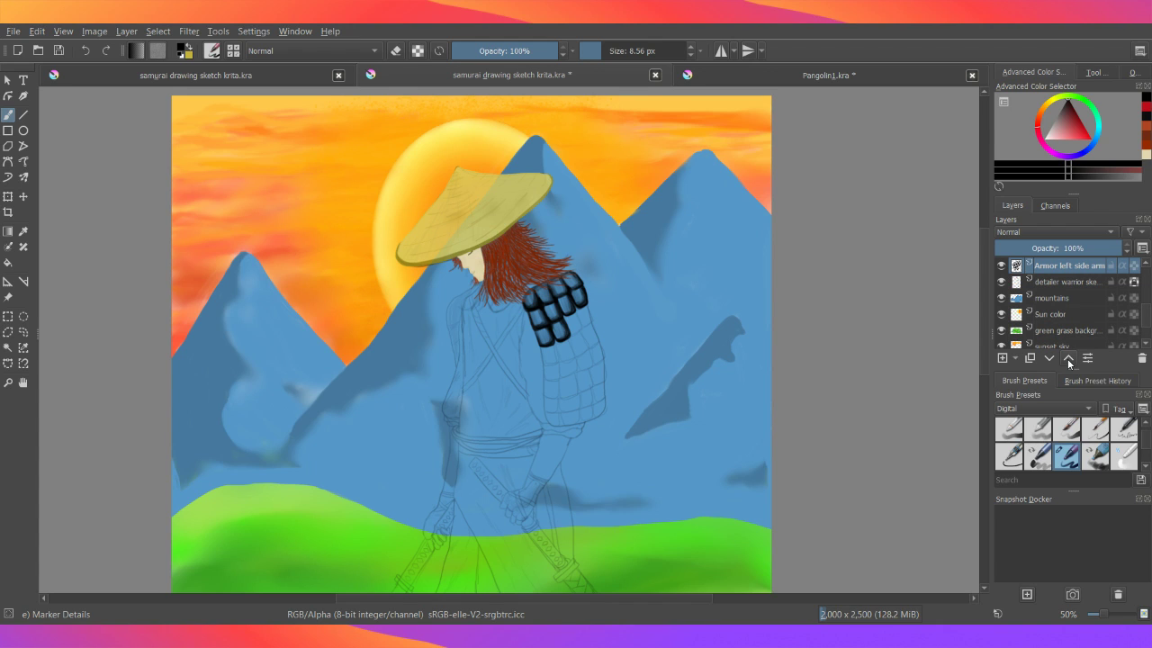
pyautogui.click(1069, 360)
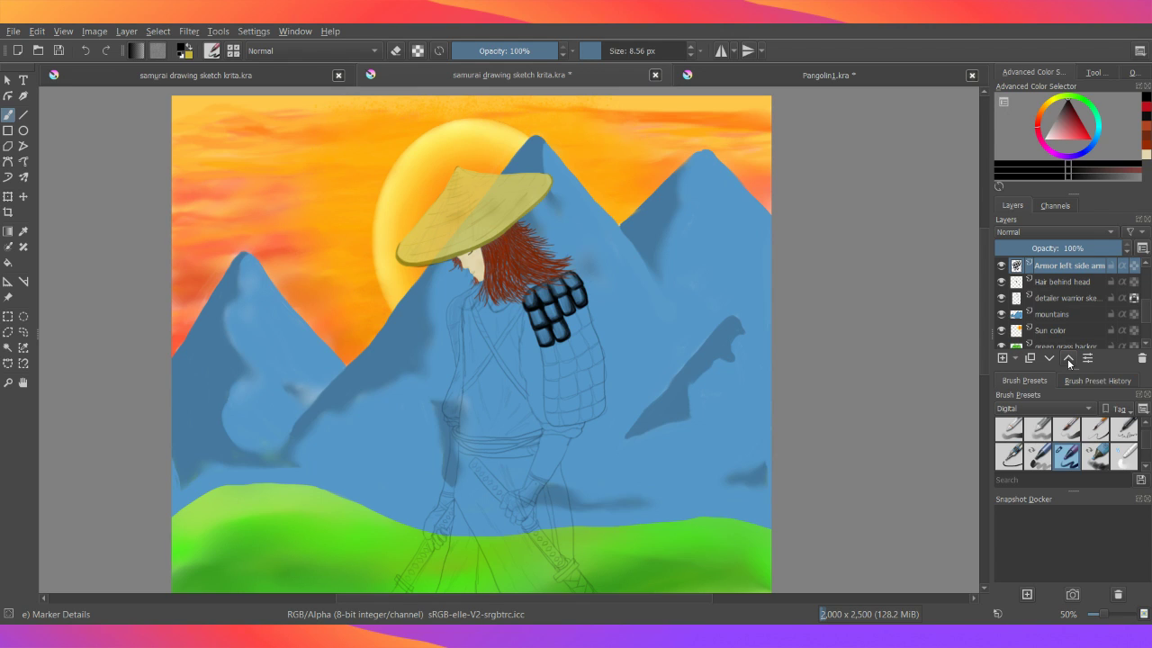
pyautogui.click(1068, 360)
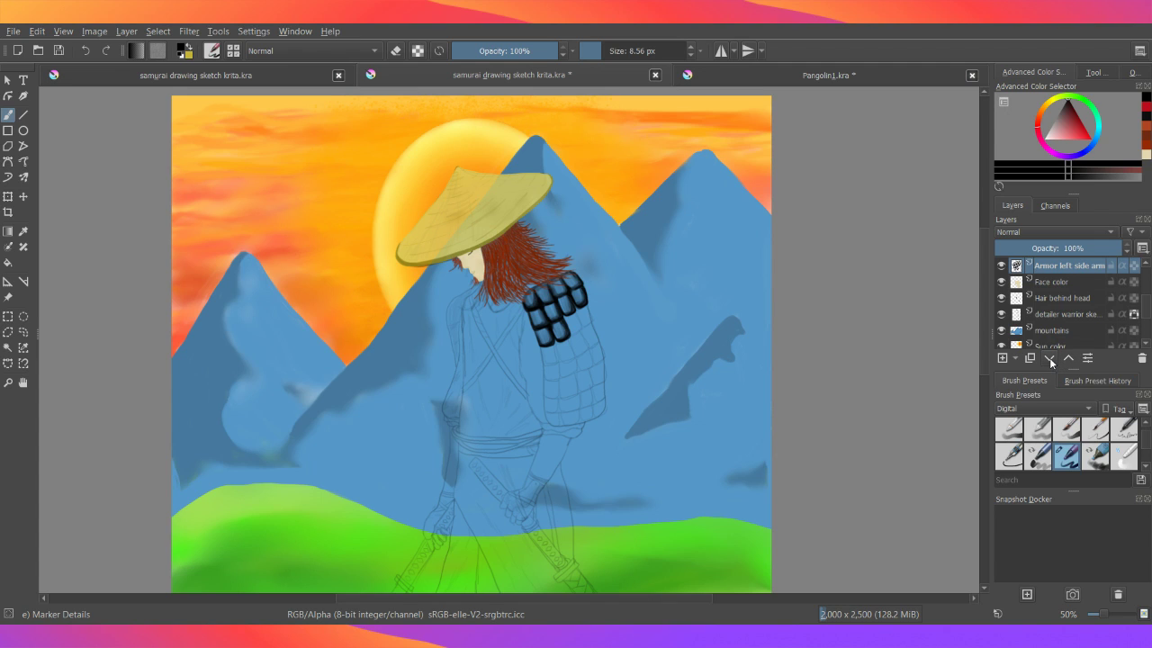
pyautogui.click(1049, 359)
pyautogui.click(1049, 359)
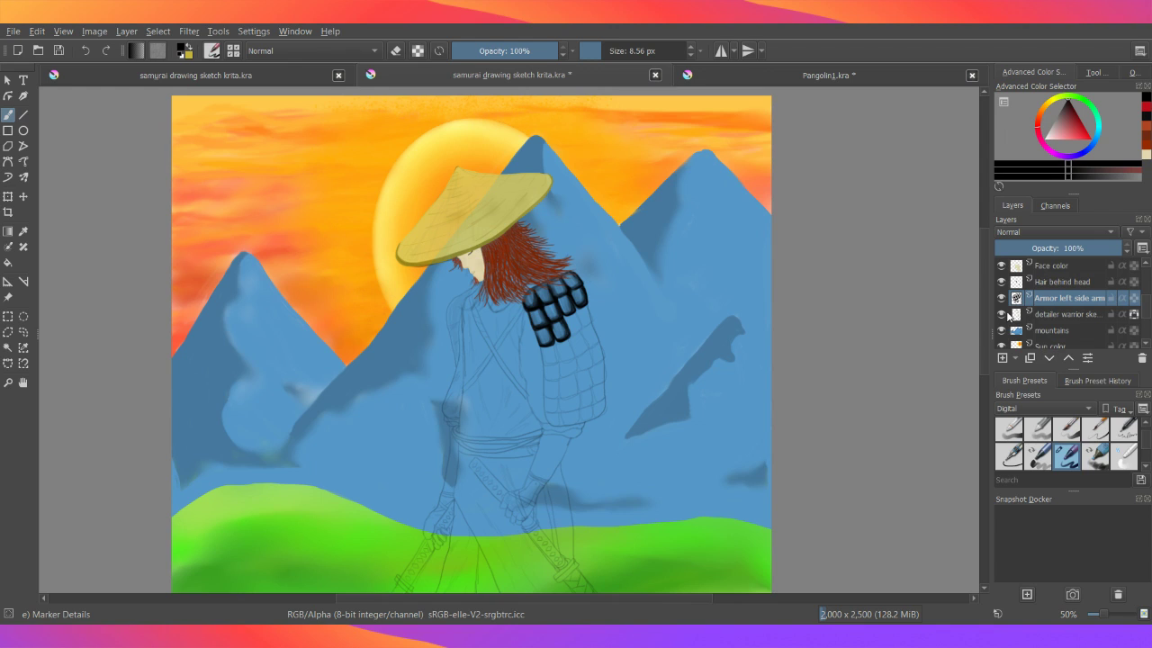
# - Hide and re-show the warrior line sketch layer to check the armor
pyautogui.click(1001, 314)
pyautogui.click(1002, 314)
pyautogui.moveTo(1148, 309); pyautogui.dragTo(1149, 288)
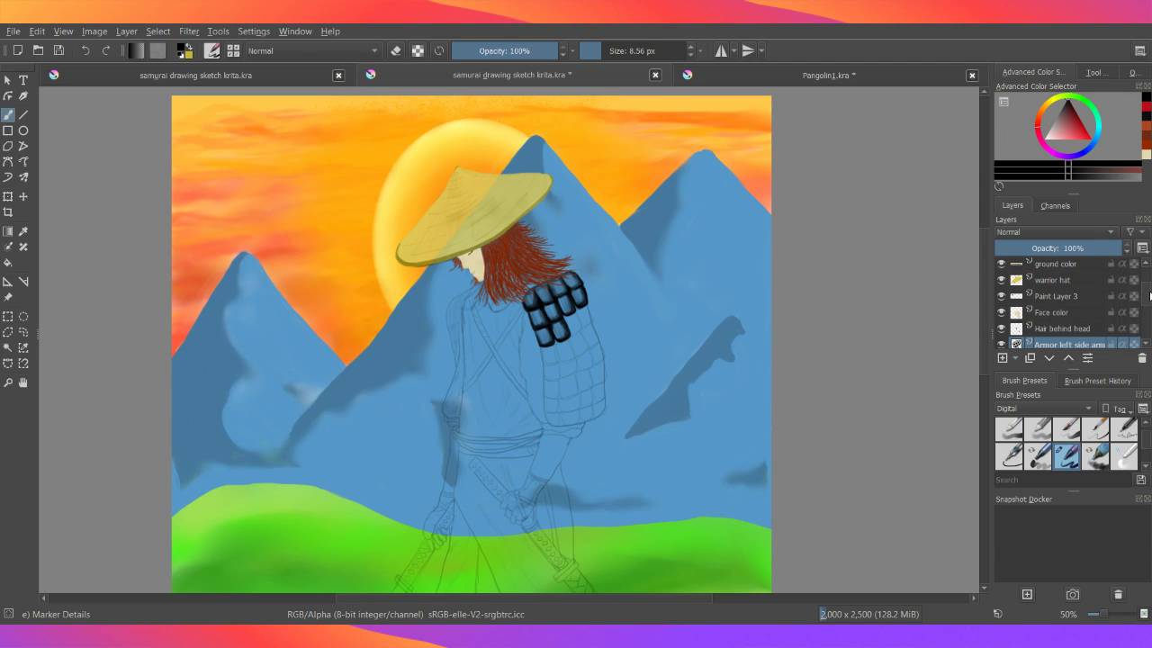
# - Set the warrior hat layer's opacity to 100%
pyautogui.click(1052, 308)
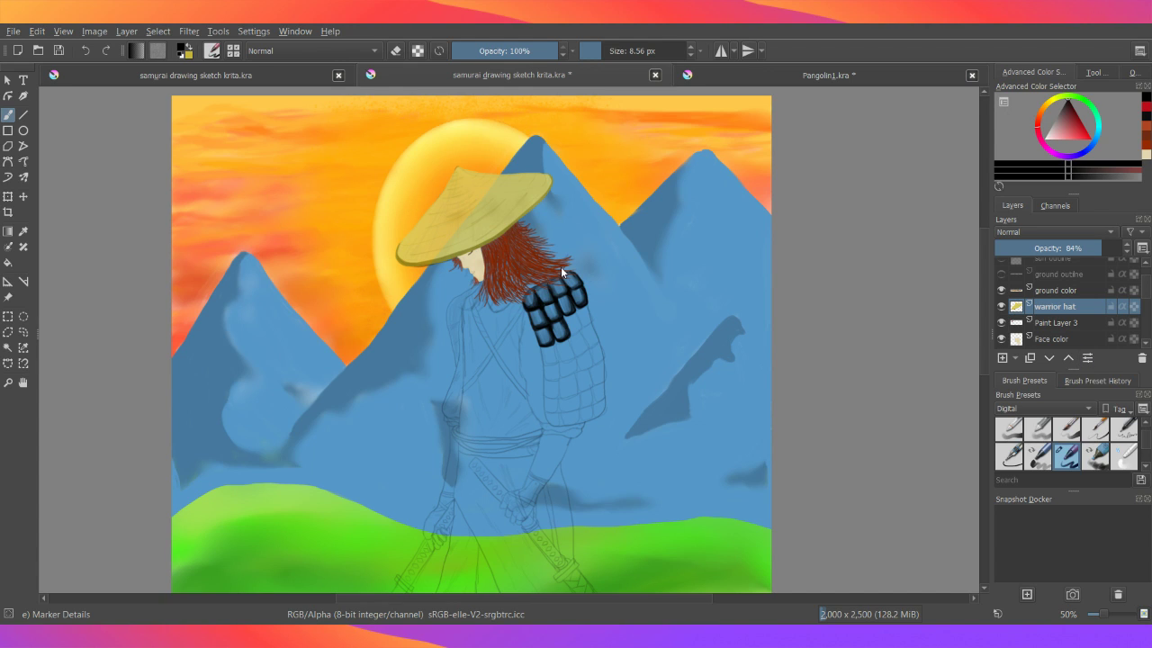
pyautogui.press('Up')
pyautogui.press('Up')
pyautogui.press('Up')
pyautogui.press('Up')
pyautogui.press('Up')
pyautogui.press('Down')
pyautogui.press('Down')
pyautogui.press('Down')
pyautogui.press('Down')
pyautogui.press('Down')
pyautogui.press('Down')
pyautogui.press('Down')
pyautogui.press('Down')
pyautogui.press('Down')
pyautogui.press('Down')
pyautogui.press('Down')
pyautogui.press('Down')
pyautogui.press('Down')
pyautogui.press('Down')
pyautogui.press('Down')
pyautogui.press('Down')
pyautogui.press('Down')
pyautogui.press('Down')
pyautogui.press('Down')
pyautogui.press('Down')
pyautogui.press('Down')
pyautogui.press('Down')
pyautogui.press('Down')
pyautogui.press('Down')
pyautogui.press('Down')
pyautogui.press('Down')
pyautogui.press('Down')
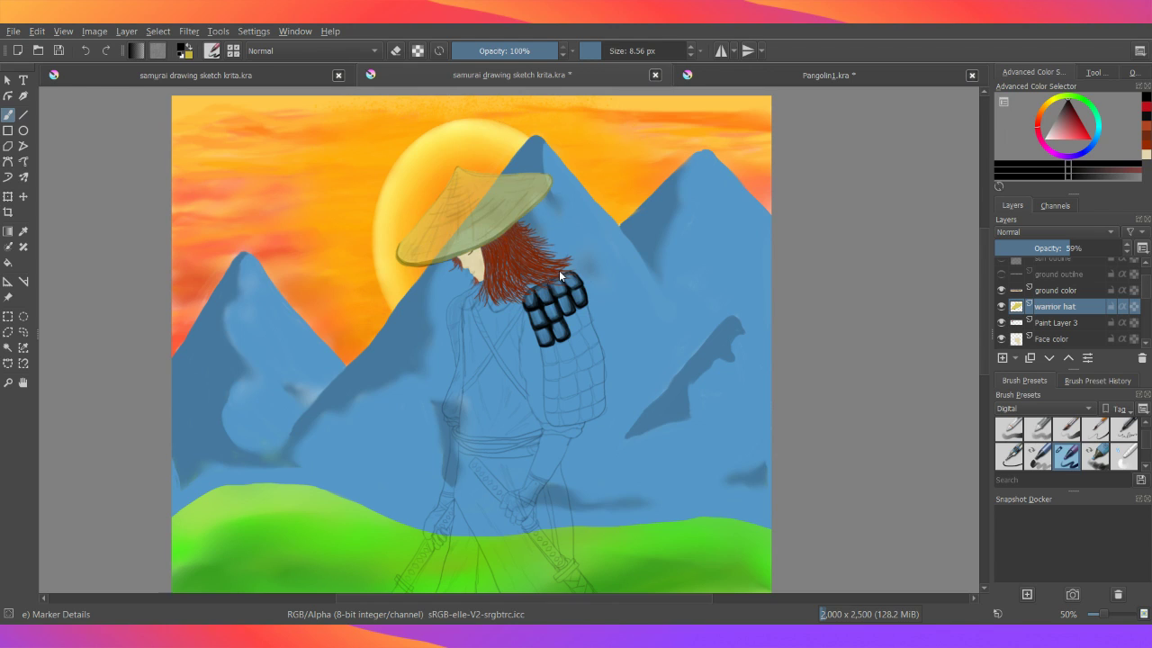
pyautogui.press('Down')
pyautogui.press('Down')
pyautogui.press('Down')
pyautogui.press('Down')
pyautogui.press('Down')
pyautogui.press('Down')
pyautogui.press('Down')
pyautogui.press('Down')
pyautogui.press('Down')
pyautogui.press('Down')
pyautogui.press('Down')
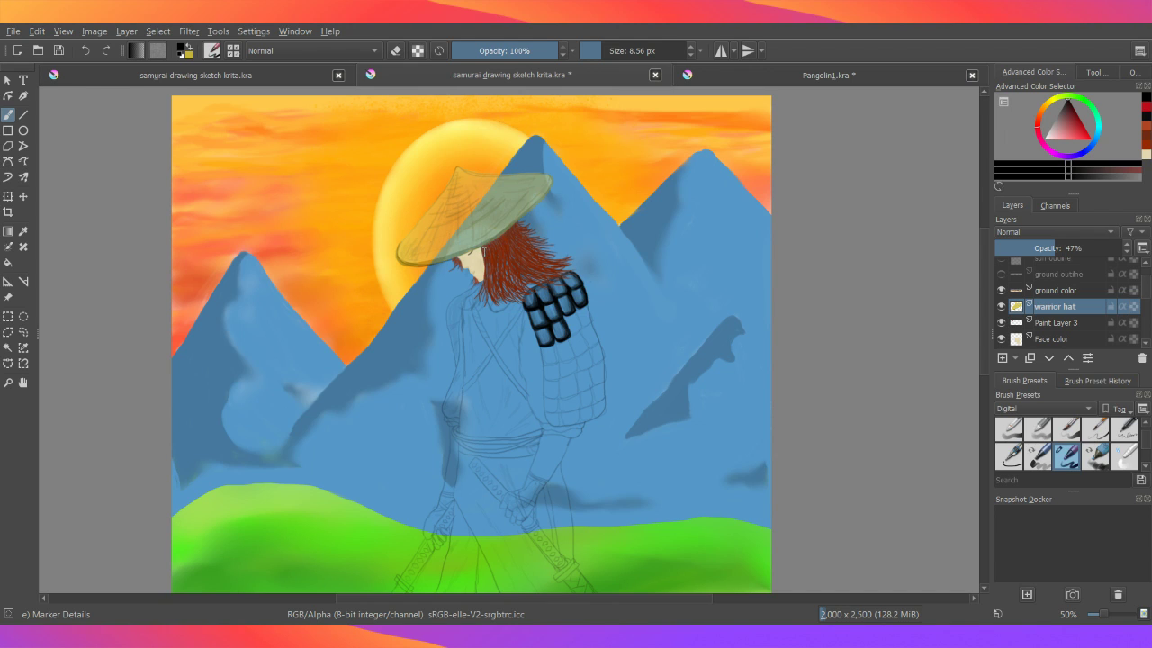
pyautogui.write('100')
pyautogui.press('Return')
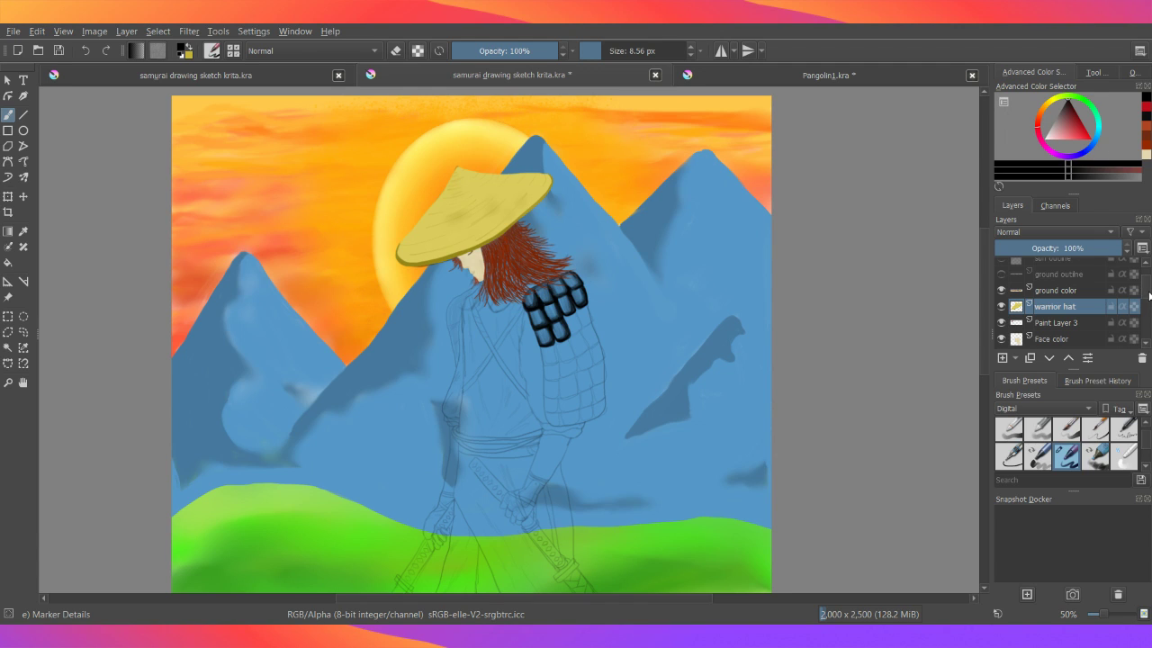
pyautogui.scroll(-2, 1081, 298)
pyautogui.scroll(-2, 1080, 298)
pyautogui.scroll(-1, 1080, 298)
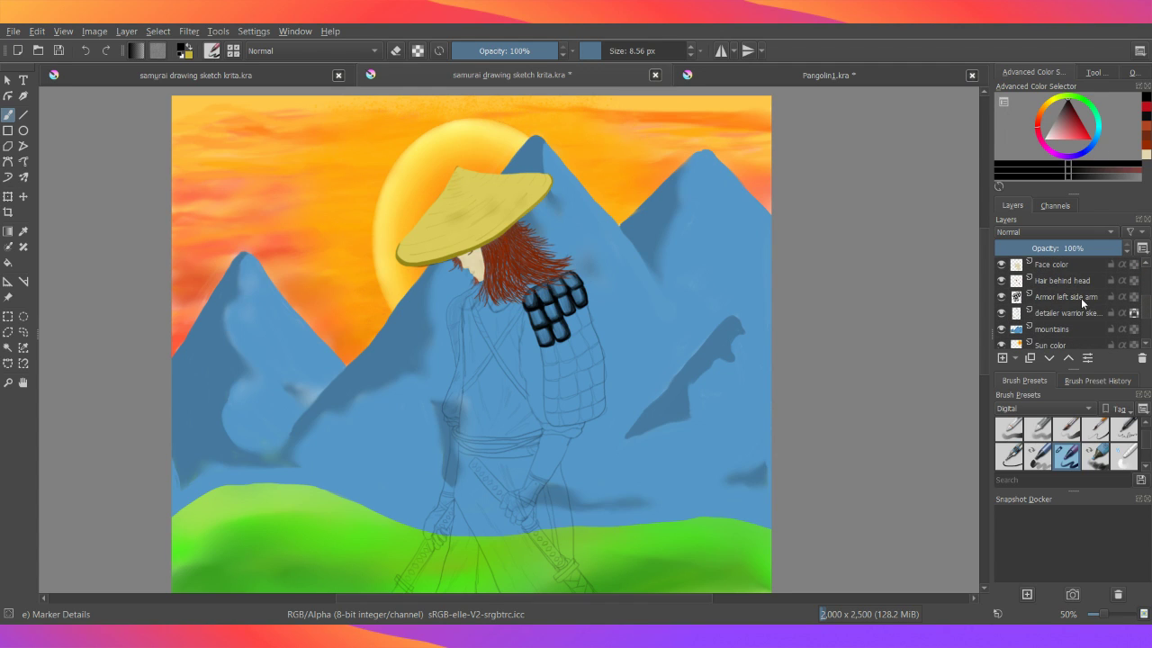
# - Activate Armor left side arm, zoom to 141% on the shoulder plates, and pick a brighter colour
pyautogui.click(1080, 298)
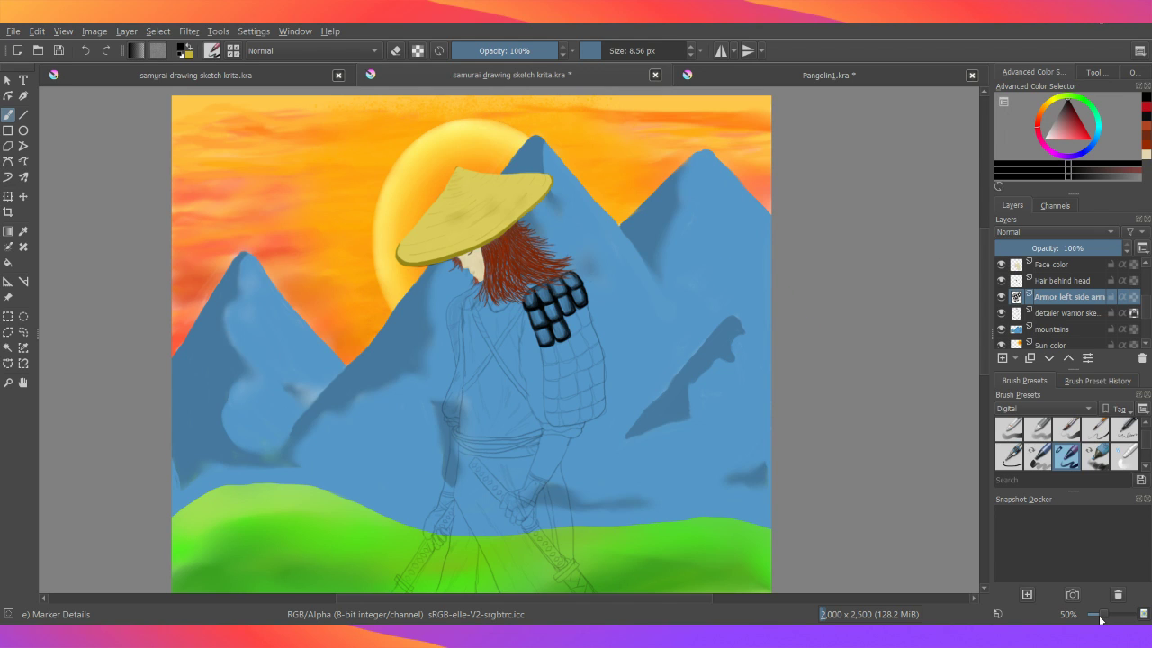
pyautogui.moveTo(1103, 618); pyautogui.dragTo(1112, 618)
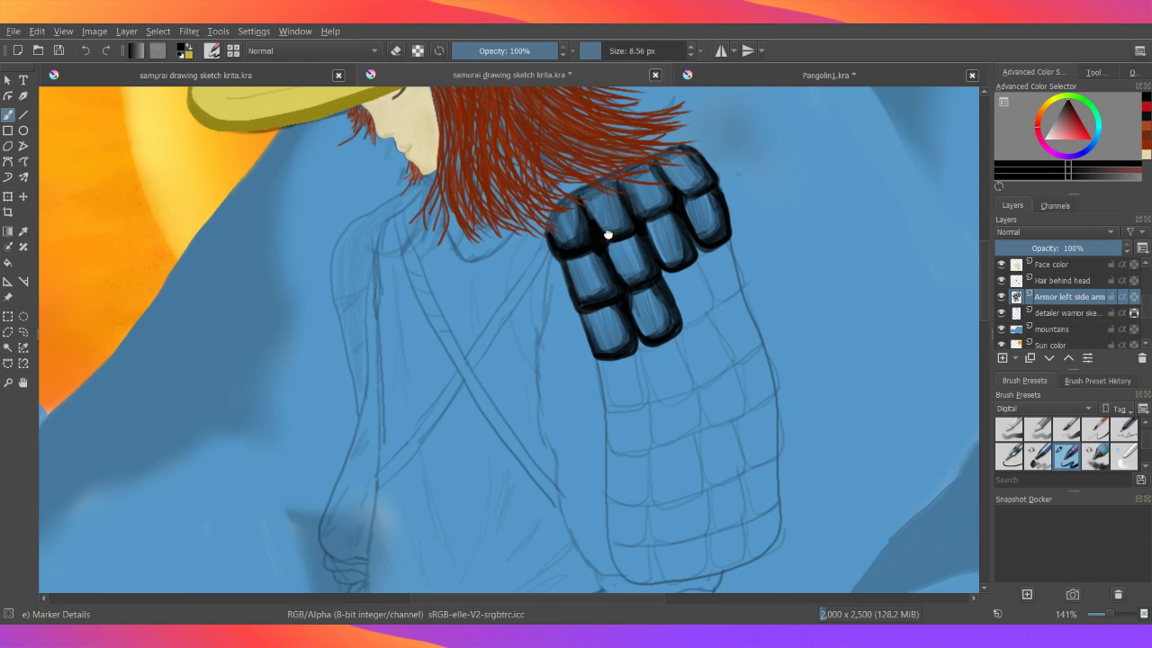
pyautogui.moveTo(651, 205); pyautogui.dragTo(602, 264)
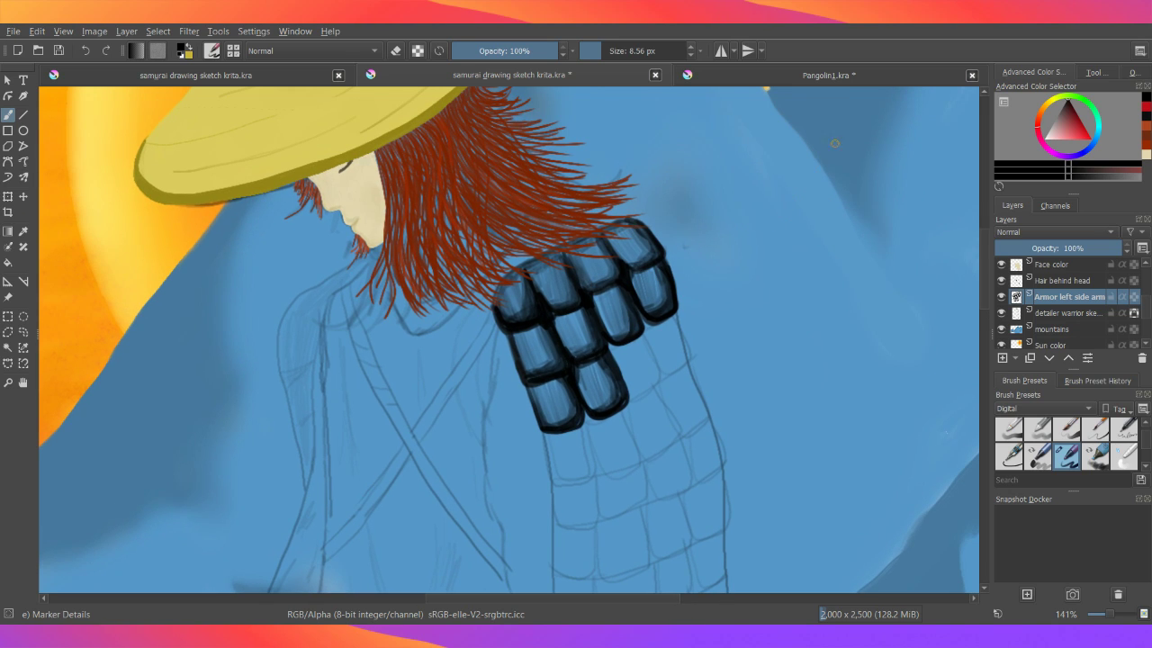
pyautogui.click(1070, 105)
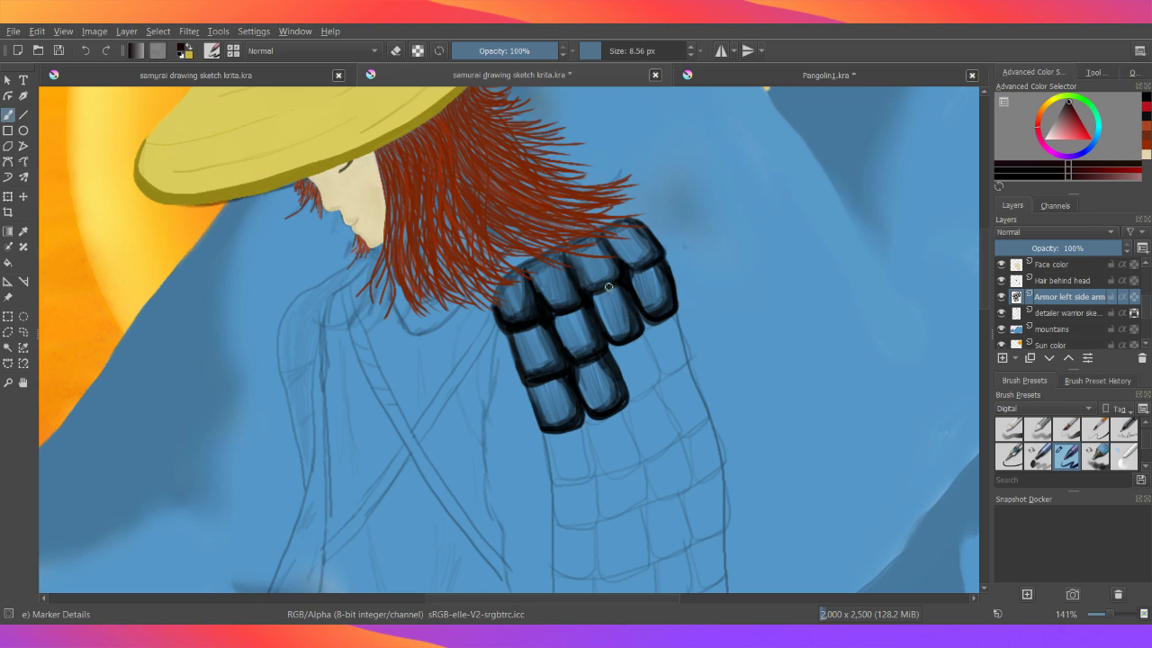
pyautogui.moveTo(612, 340)
pyautogui.mouseDown()
pyautogui.moveTo(617, 321)
pyautogui.moveTo(596, 308)
pyautogui.mouseUp()
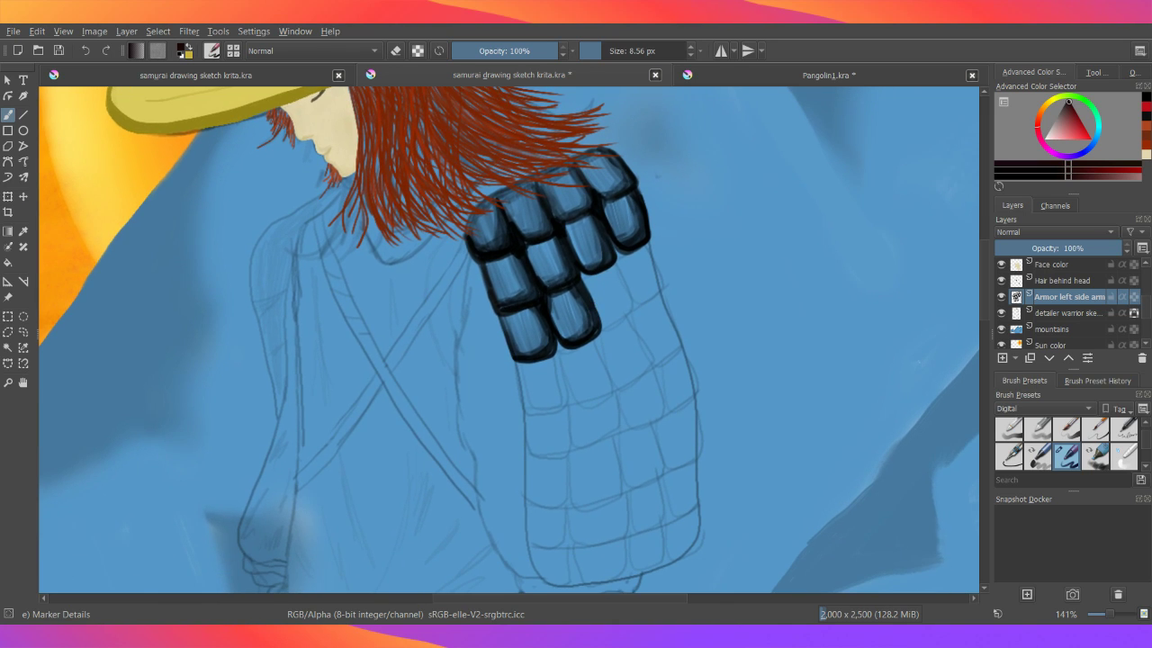
pyautogui.scroll(-1, 591, 300)
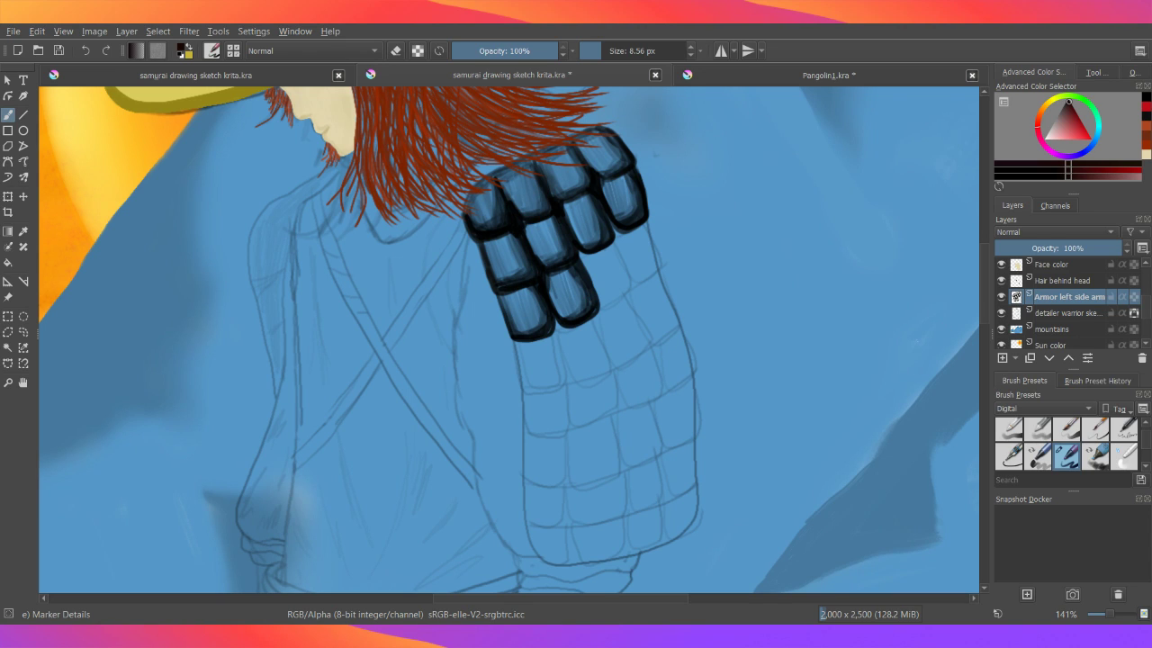
# - Abandon a freehand selection and select the armor plates with the contiguous-colour wand
pyautogui.click(23, 334)
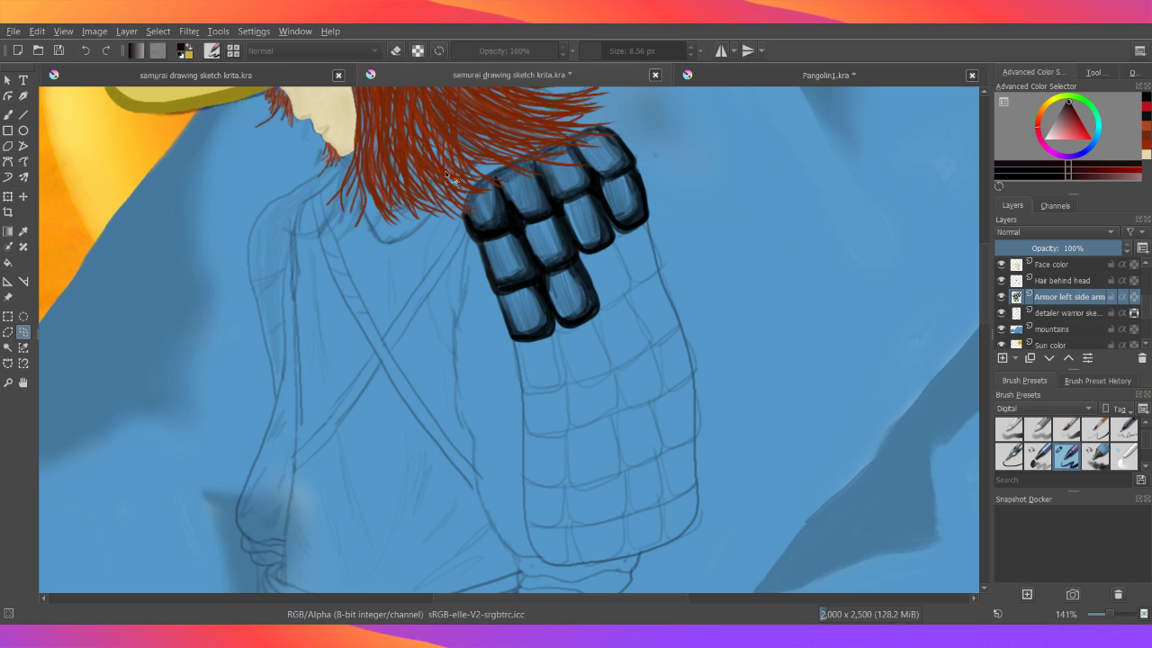
pyautogui.moveTo(476, 186); pyautogui.dragTo(580, 138)
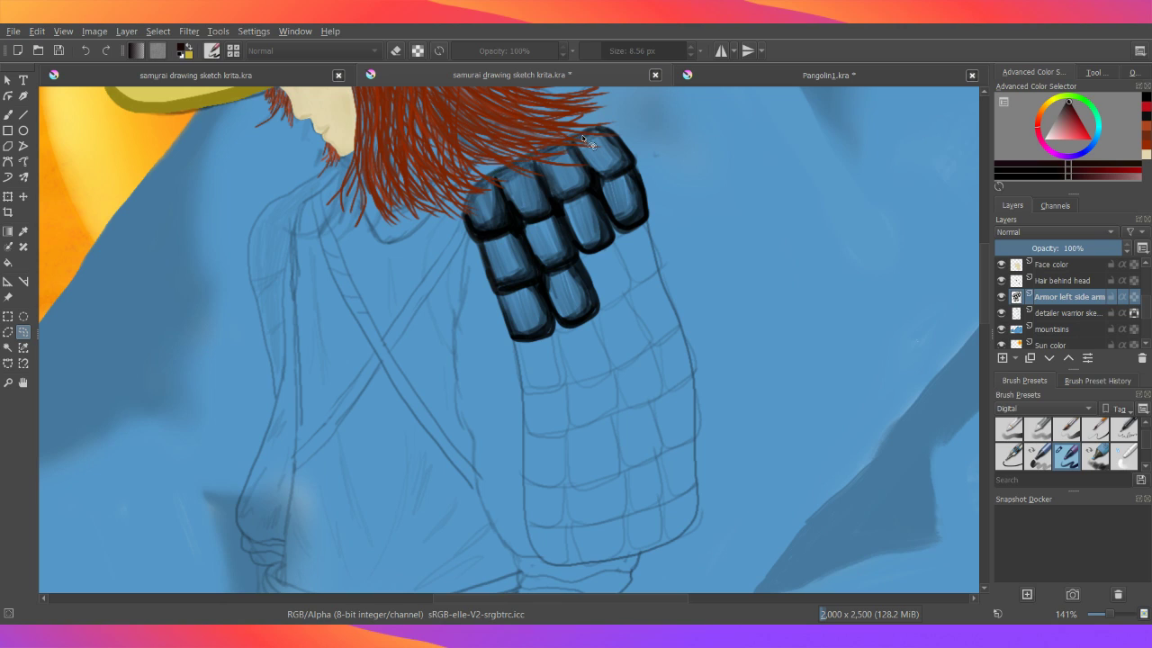
pyautogui.click(85, 52)
pyautogui.moveTo(531, 168)
pyautogui.mouseDown()
pyautogui.moveTo(569, 153)
pyautogui.moveTo(655, 205)
pyautogui.mouseUp()
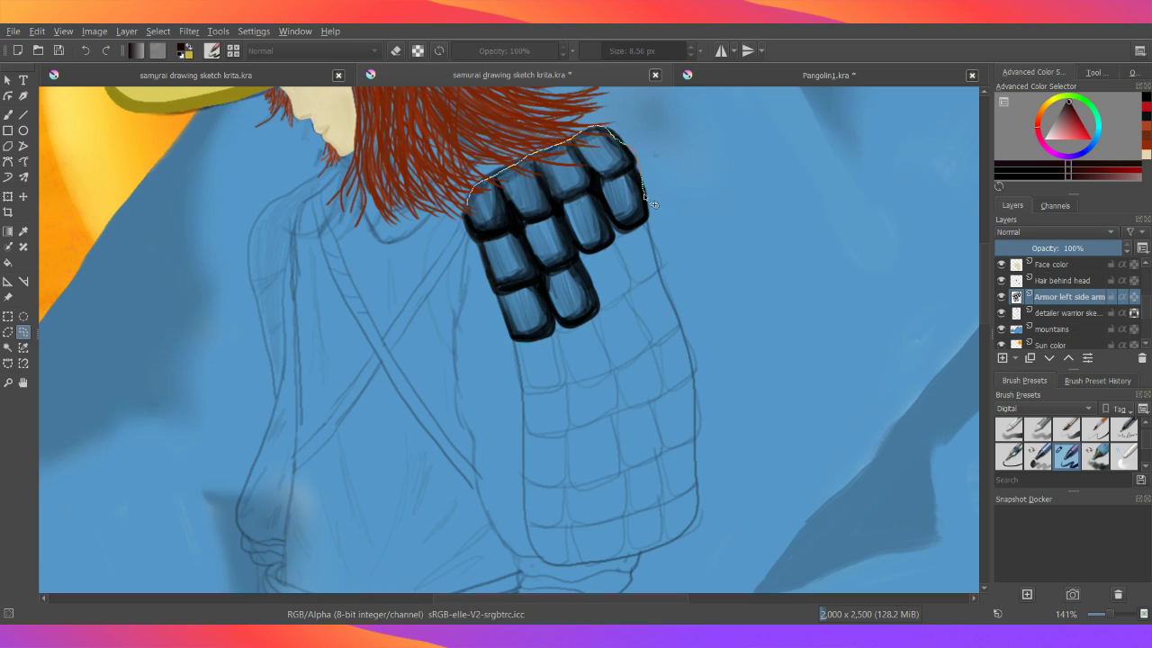
pyautogui.click(88, 53)
pyautogui.click(6, 348)
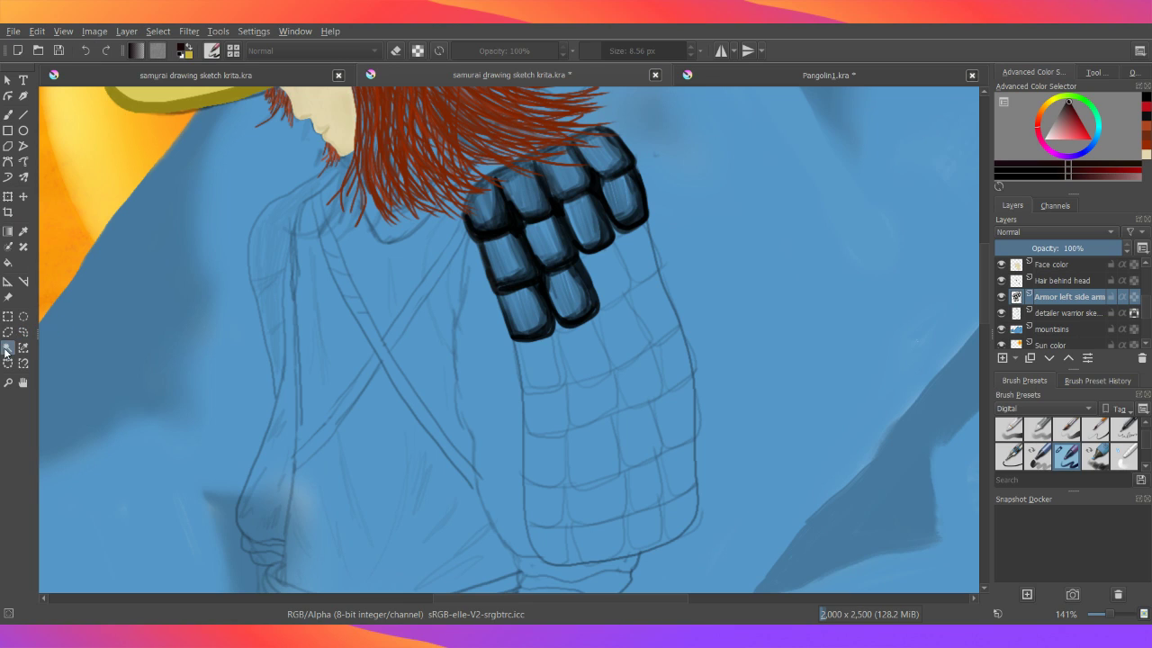
pyautogui.click(659, 263)
# - Add a new layer above the armor and name it 'Armor right arm background'
pyautogui.click(1002, 358)
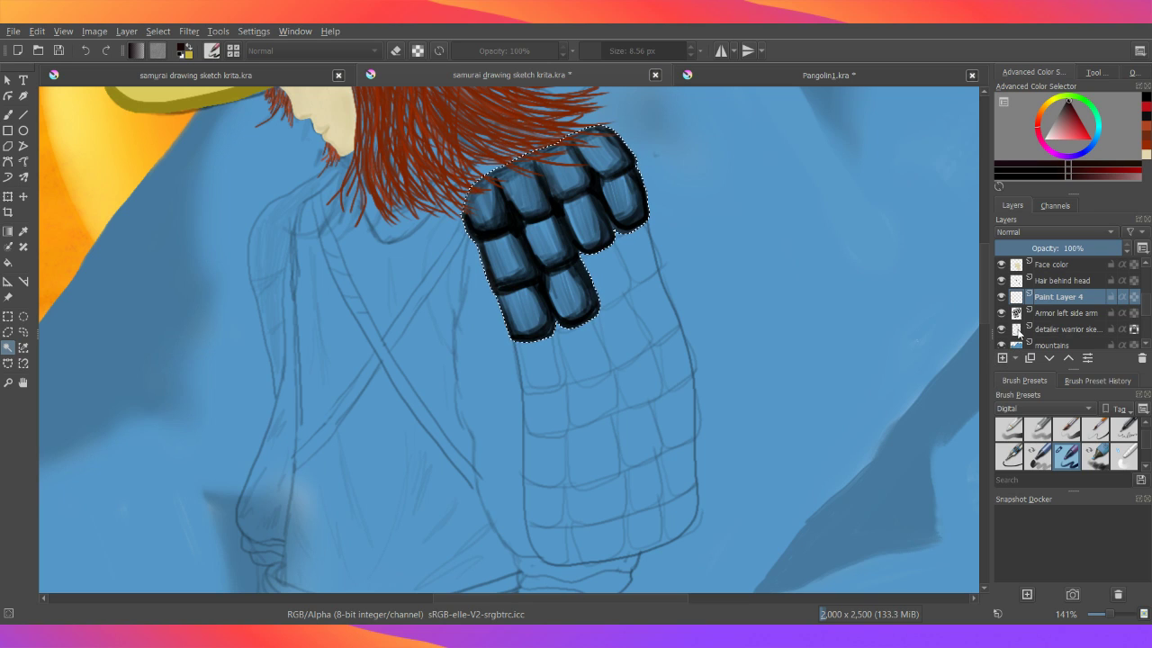
pyautogui.doubleClick(1057, 297)
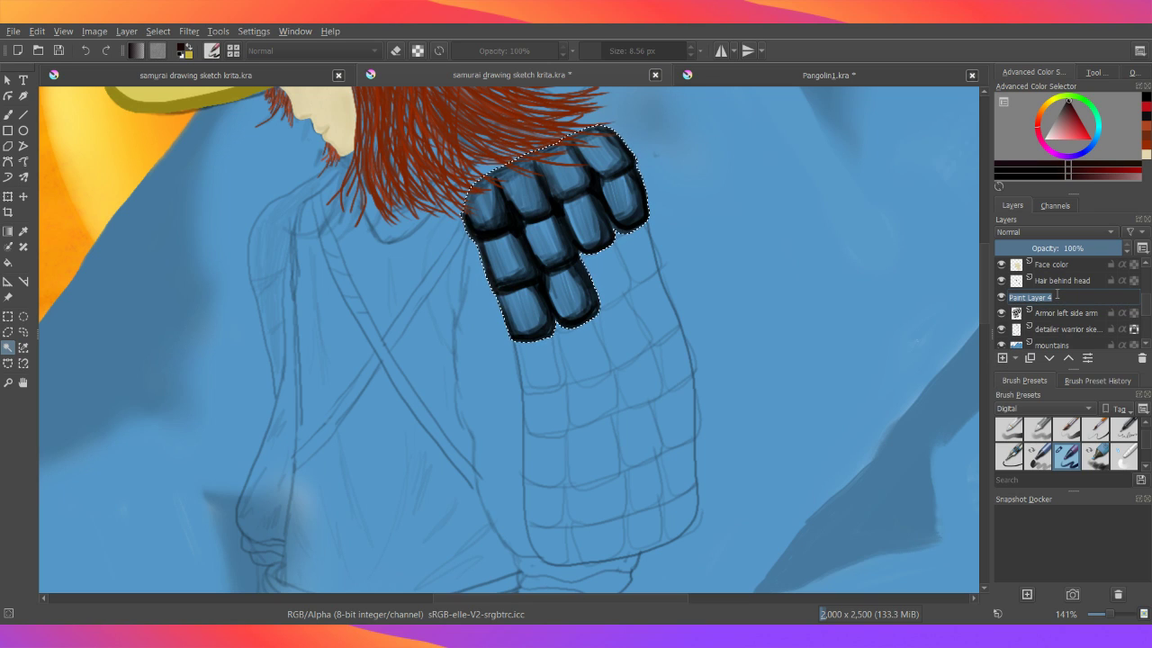
pyautogui.write('Armor ri')
pyautogui.write('ght ')
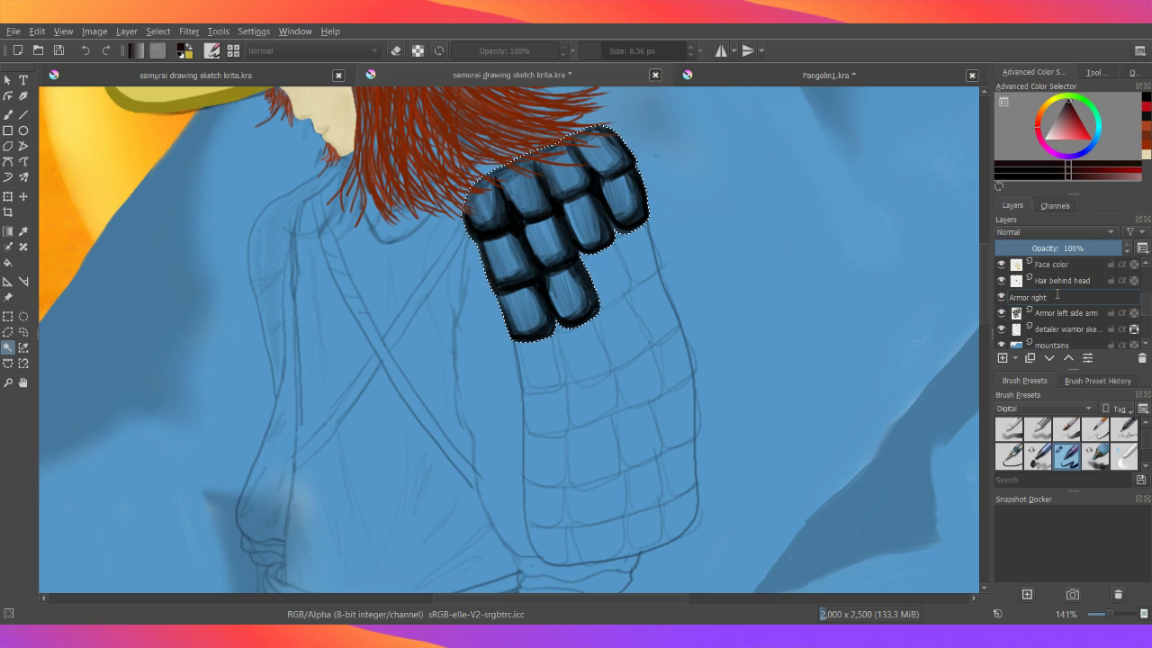
pyautogui.write('arm')
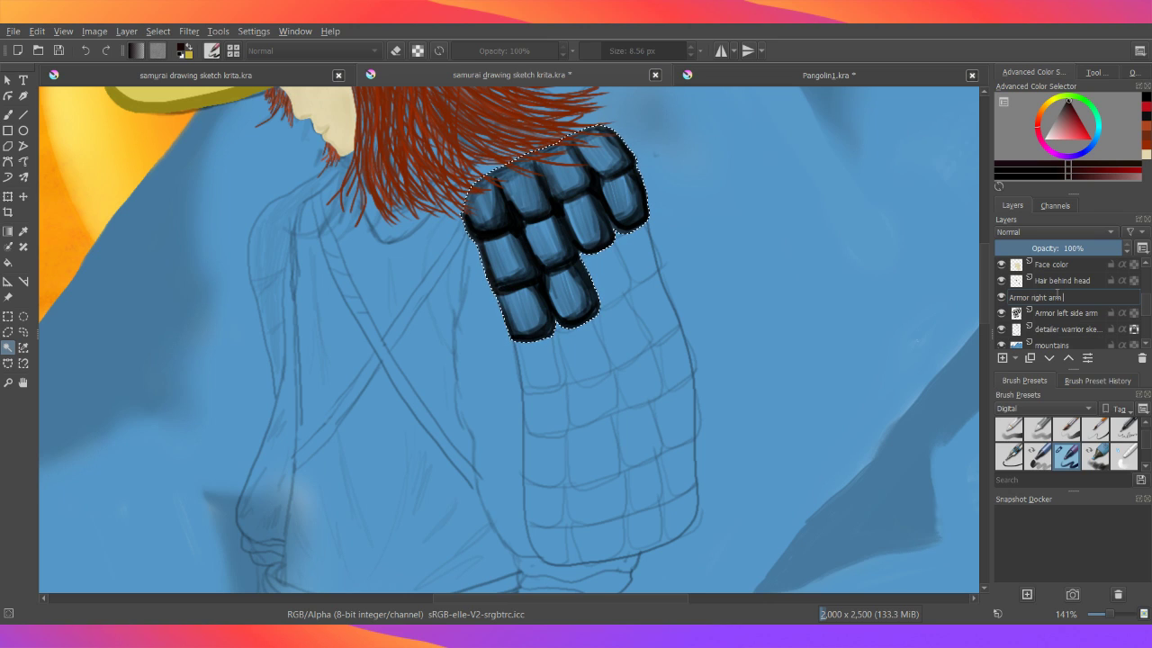
pyautogui.write(' b')
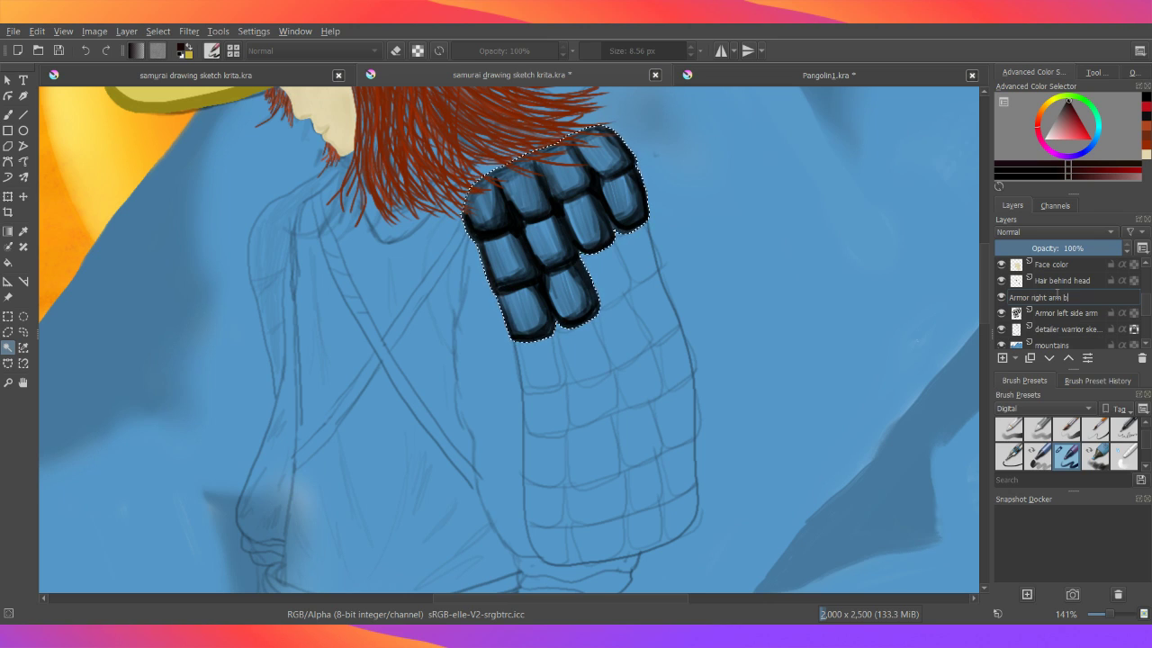
pyautogui.write('ackgrou')
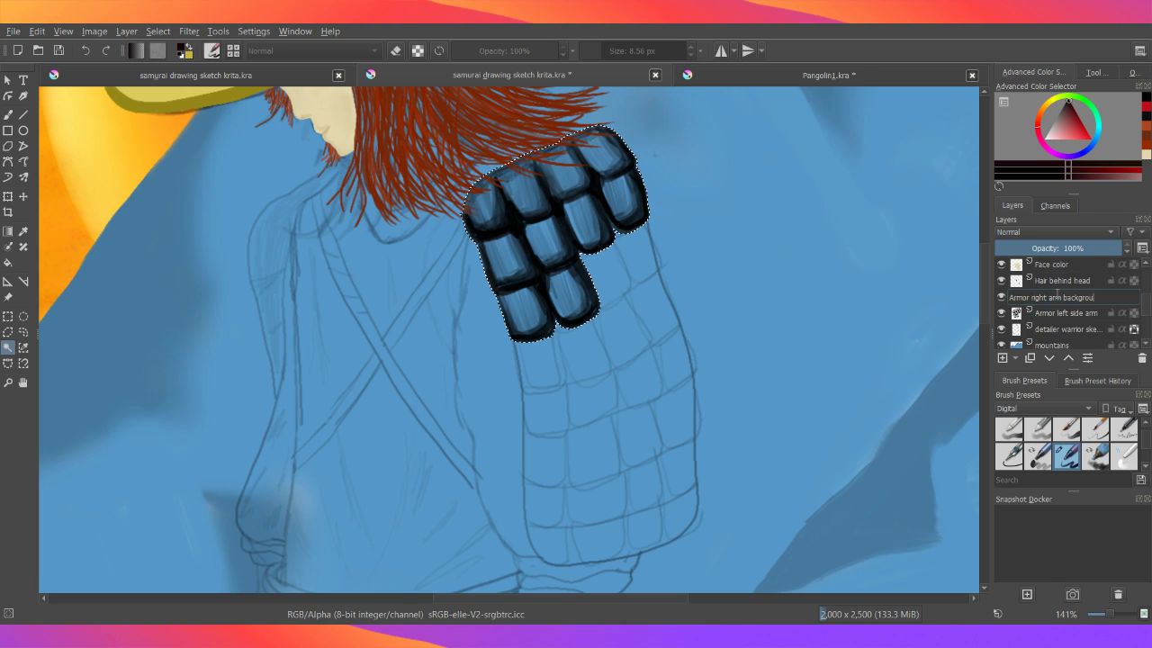
pyautogui.write('nd')
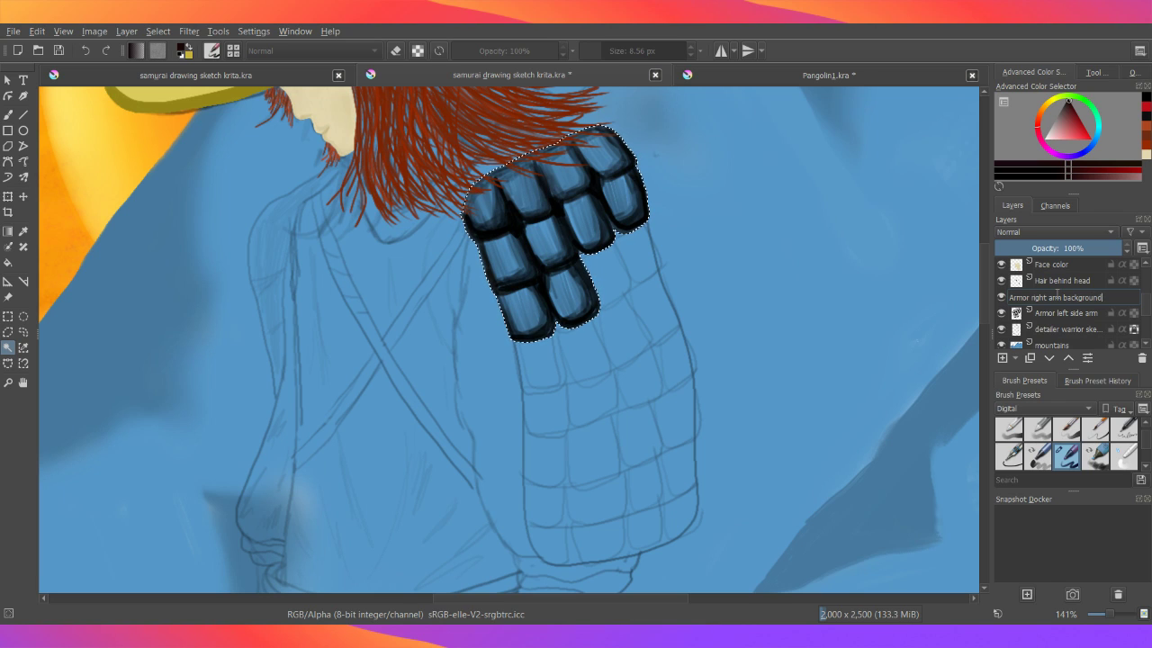
pyautogui.press('Return')
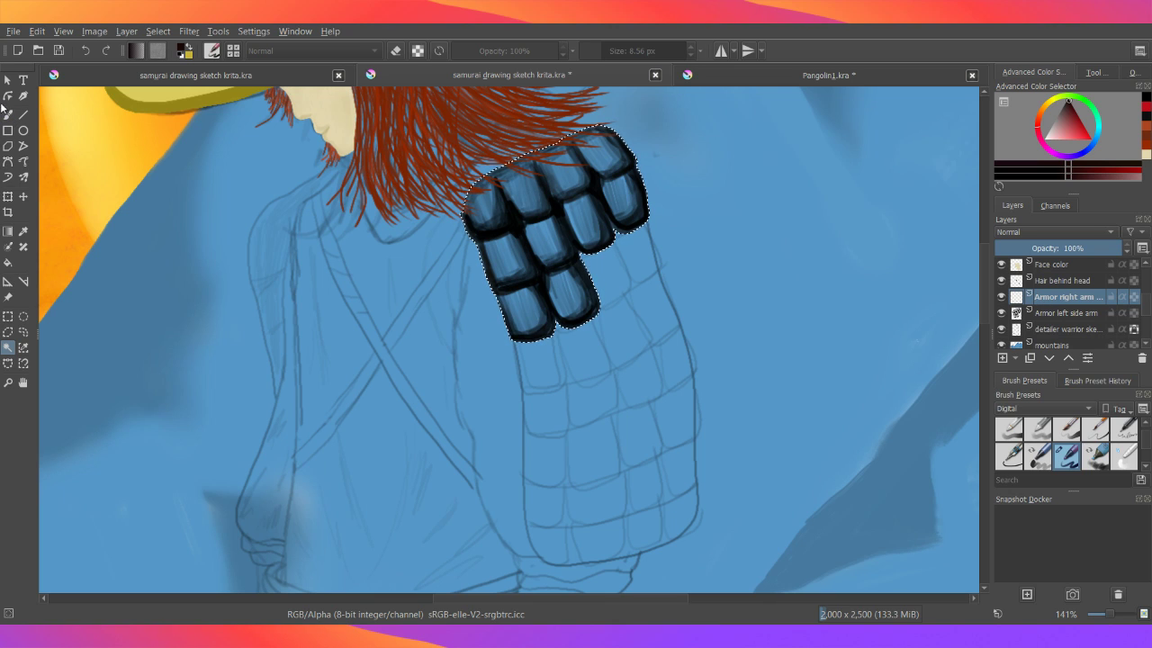
# - Choose the Fill tool and pick a deep red in the Advanced Color Selector
pyautogui.click(8, 263)
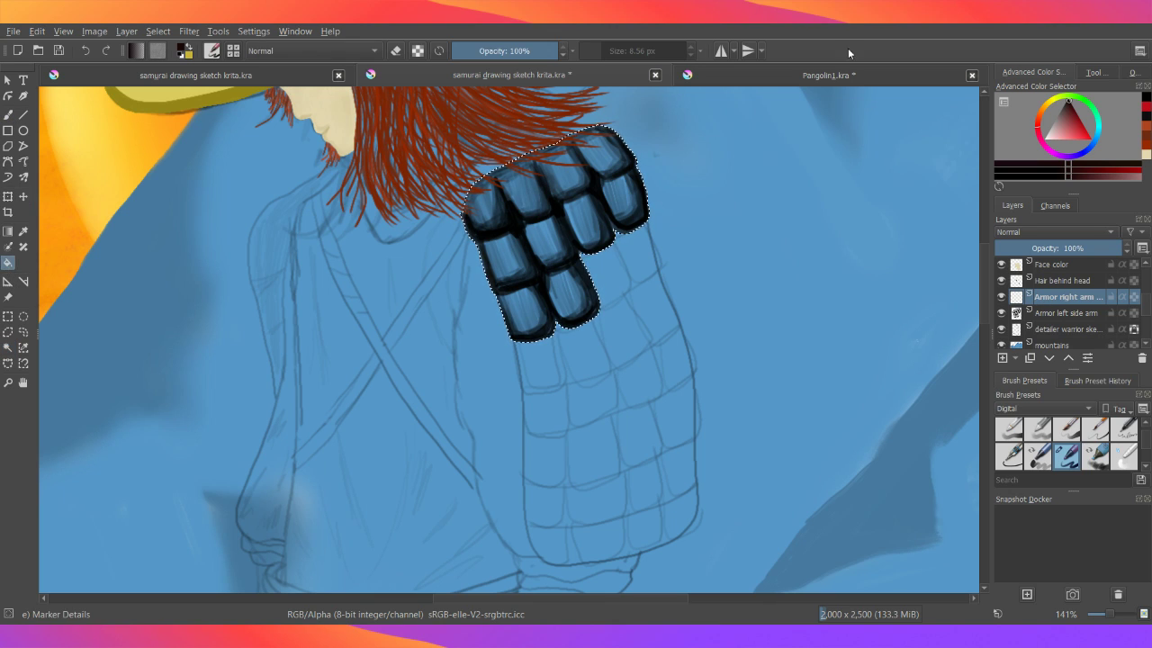
pyautogui.click(1087, 136)
pyautogui.click(1084, 133)
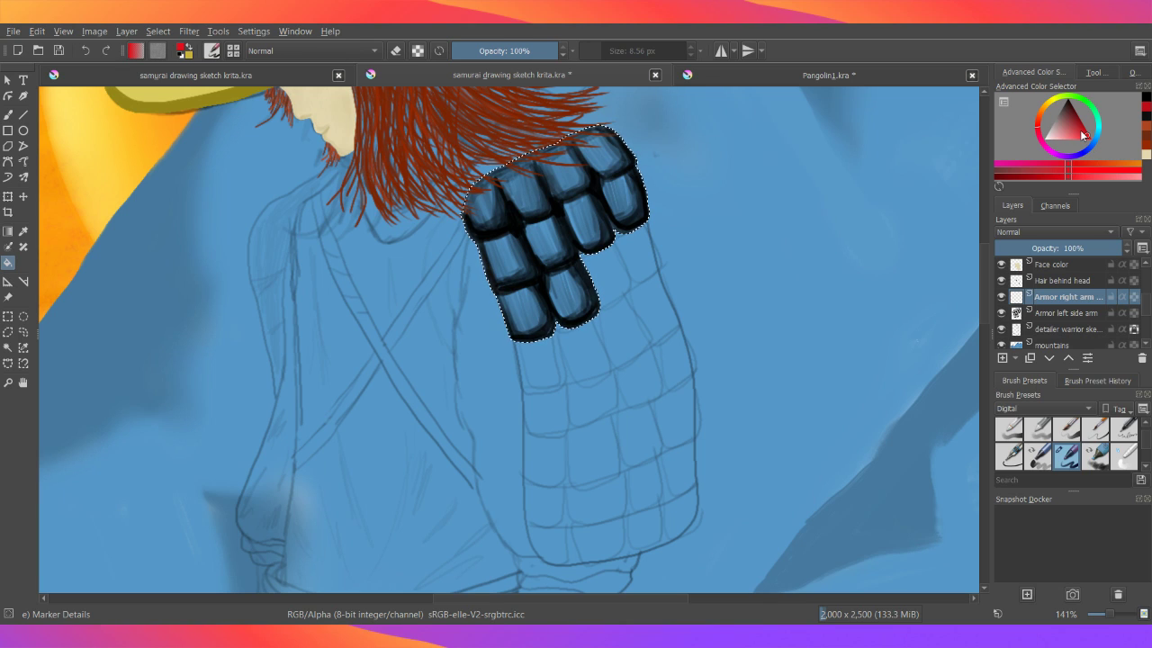
pyautogui.click(1080, 124)
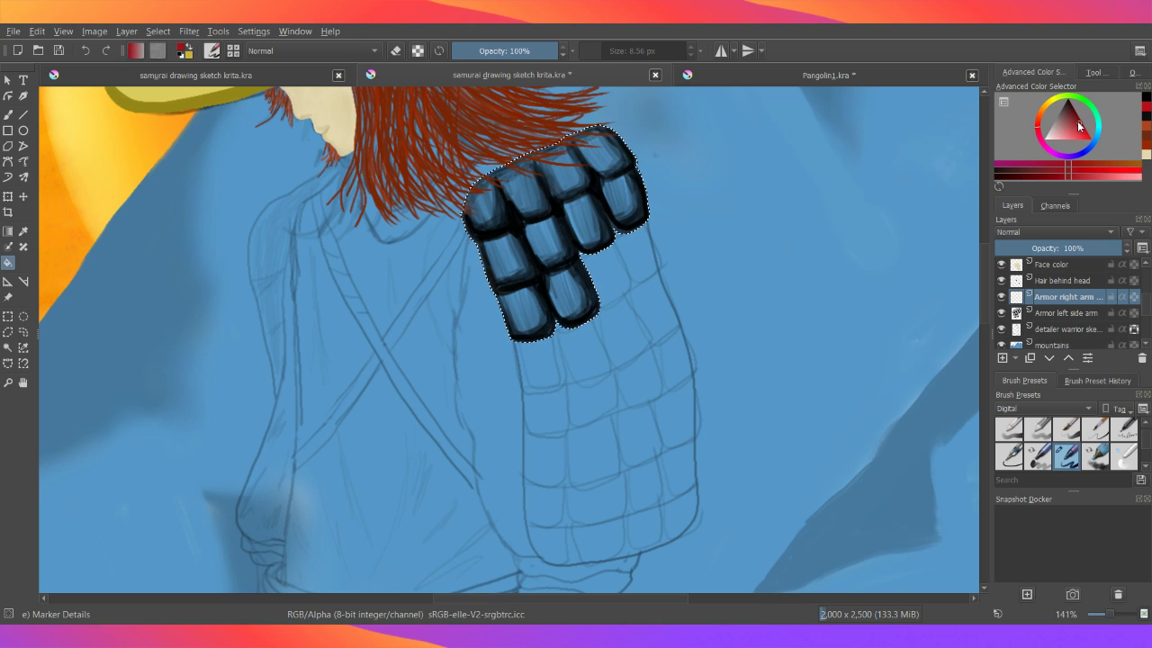
pyautogui.click(1079, 127)
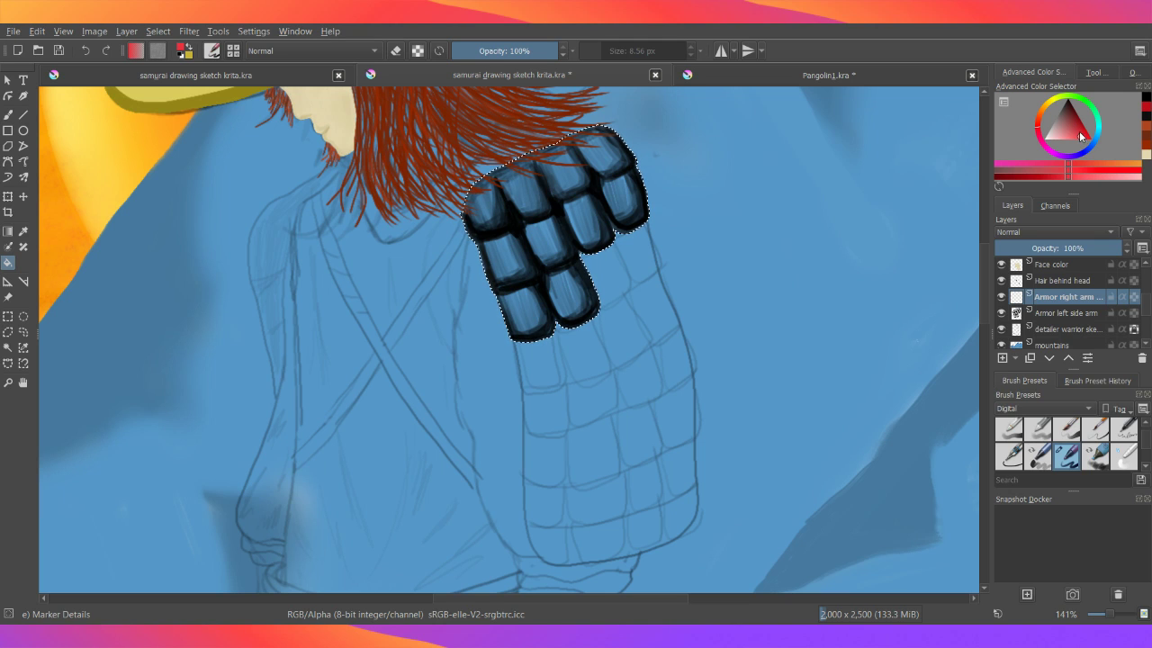
pyautogui.click(1084, 135)
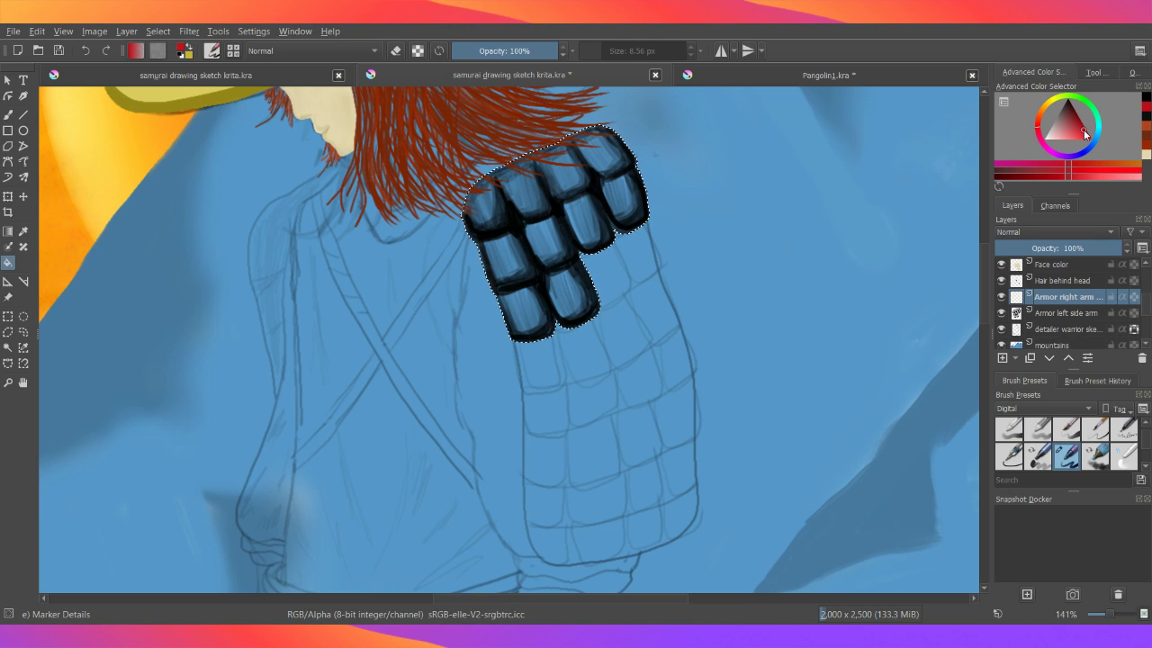
# - Try red fills around the armour three times, undoing each one
pyautogui.click(546, 233)
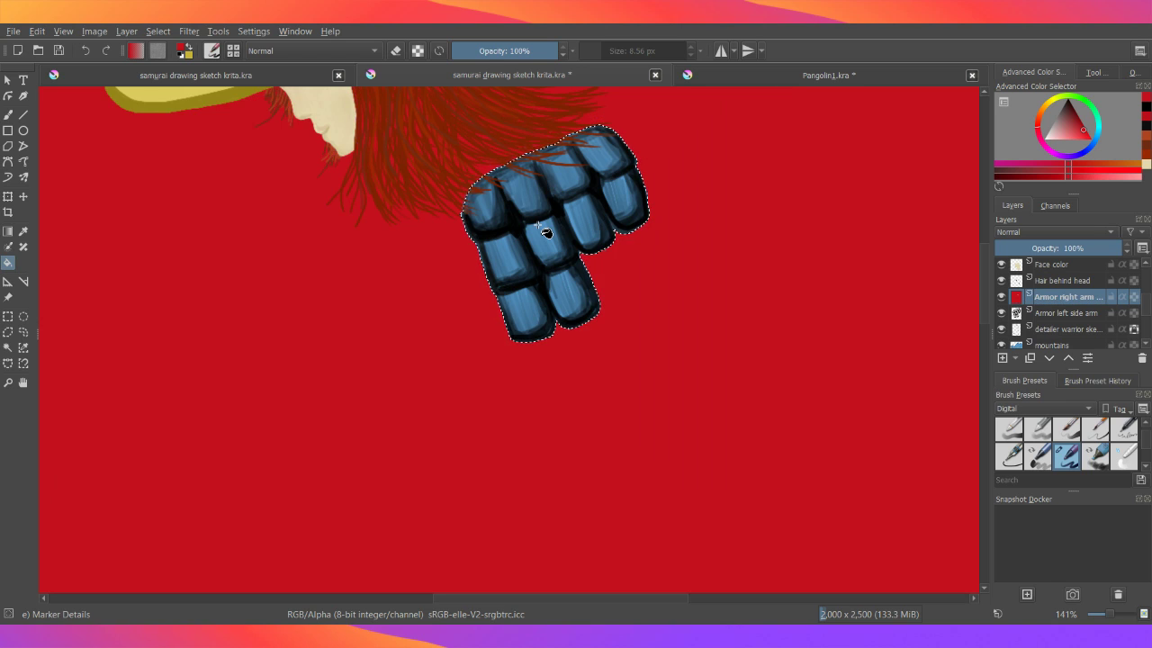
pyautogui.click(87, 51)
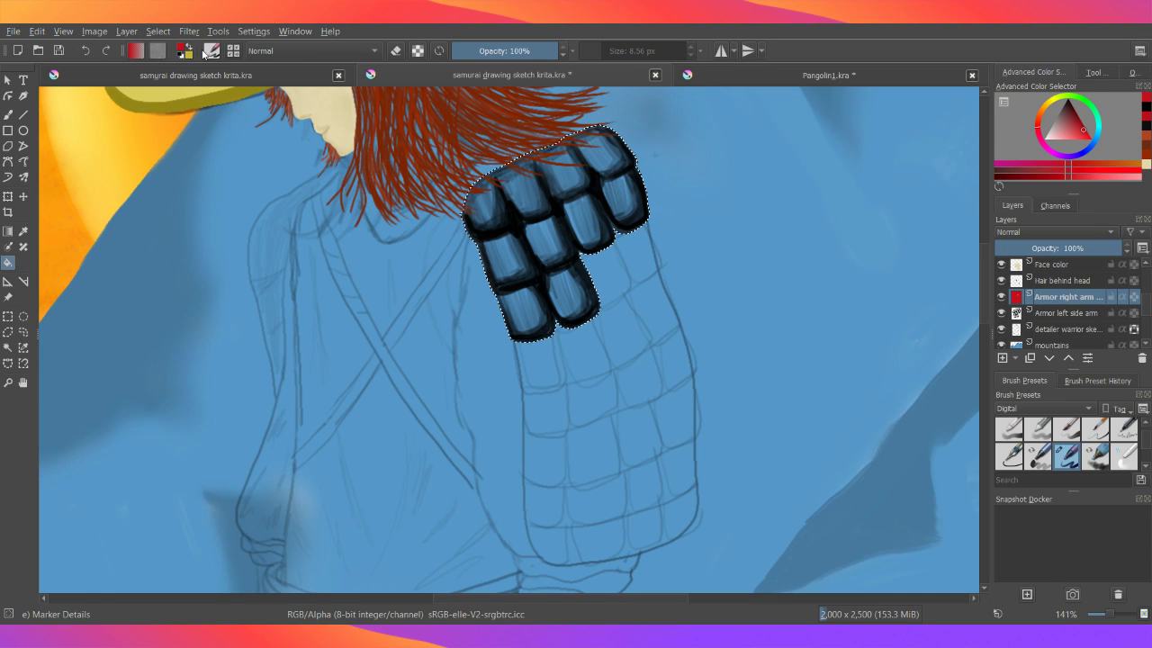
pyautogui.click(567, 209)
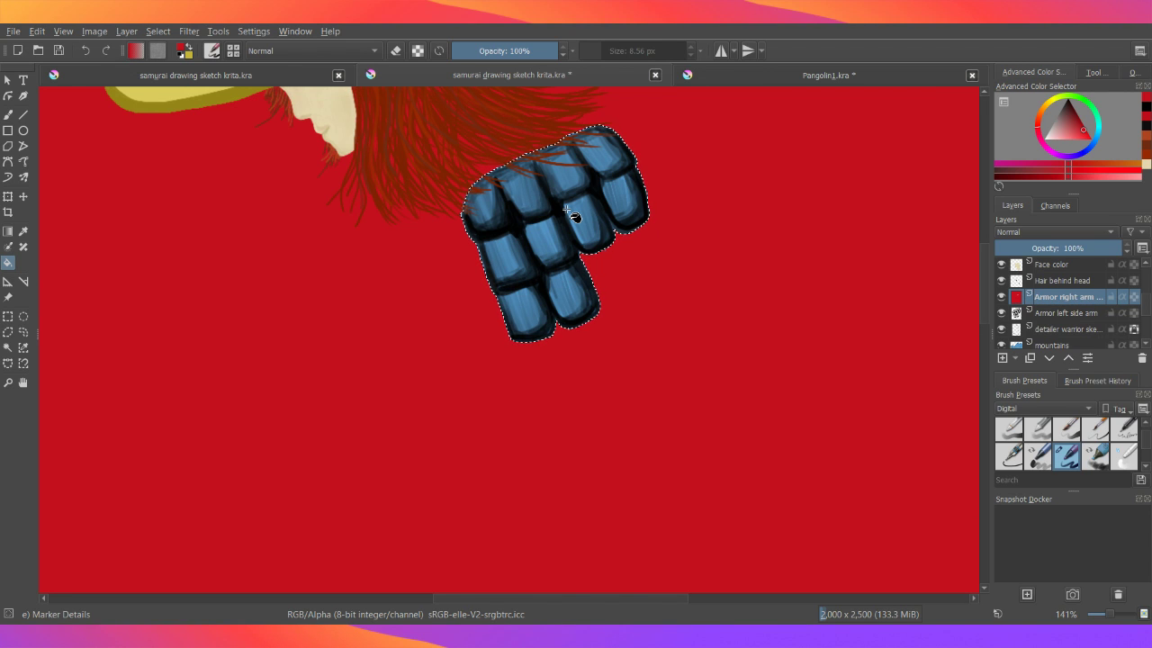
pyautogui.click(85, 53)
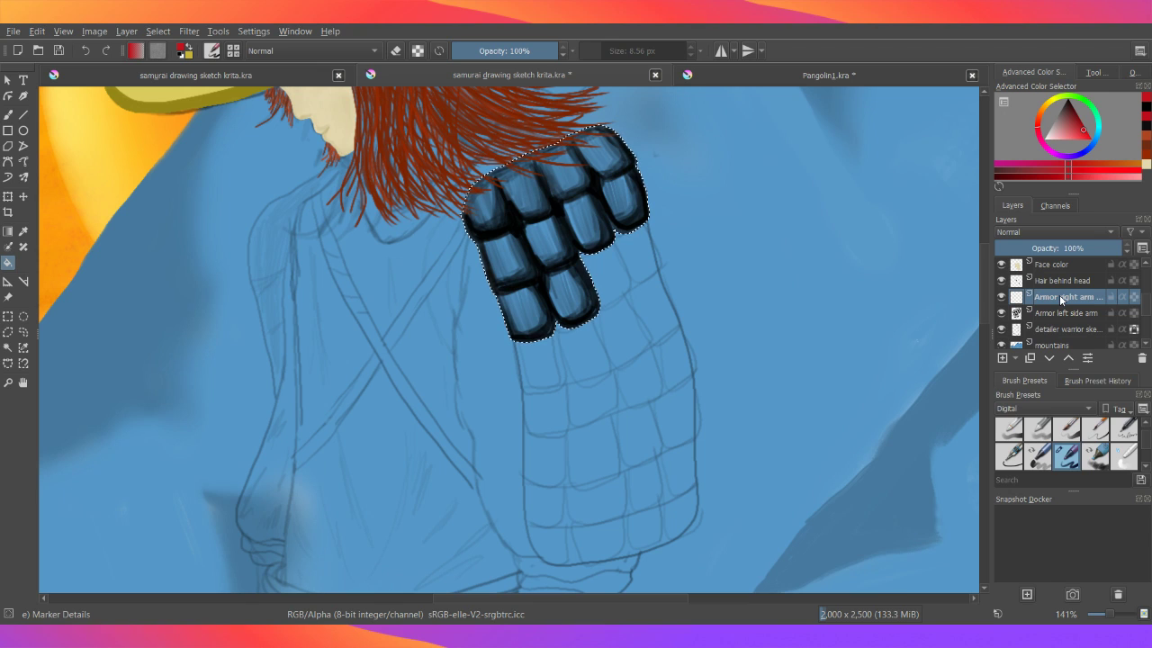
pyautogui.click(545, 196)
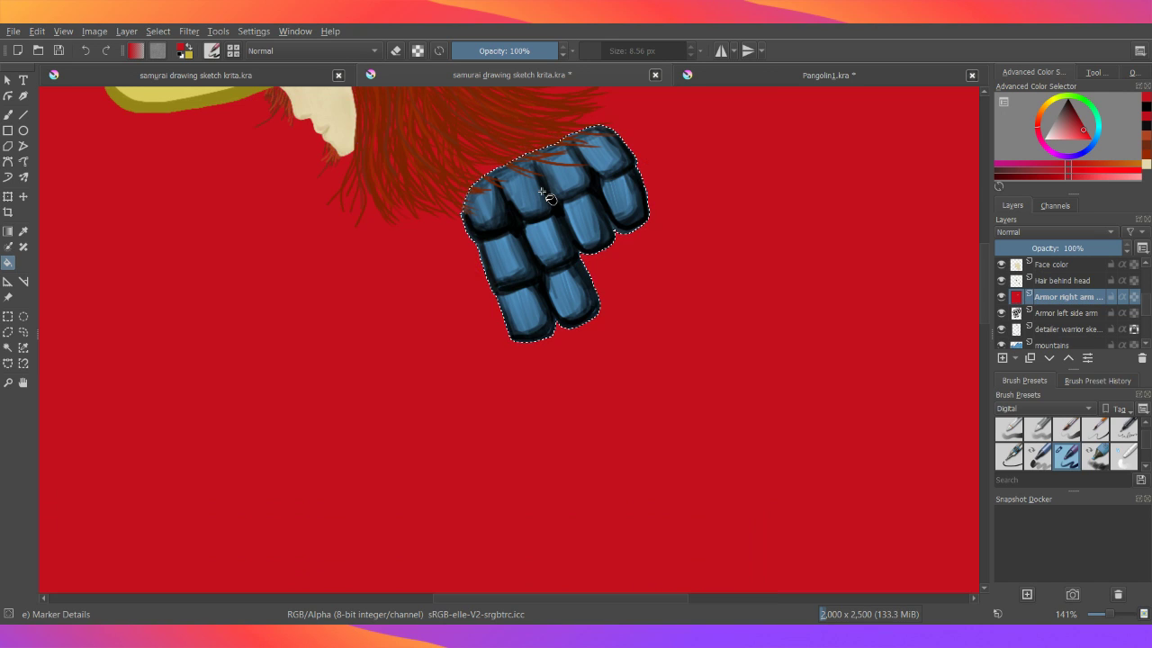
pyautogui.click(84, 51)
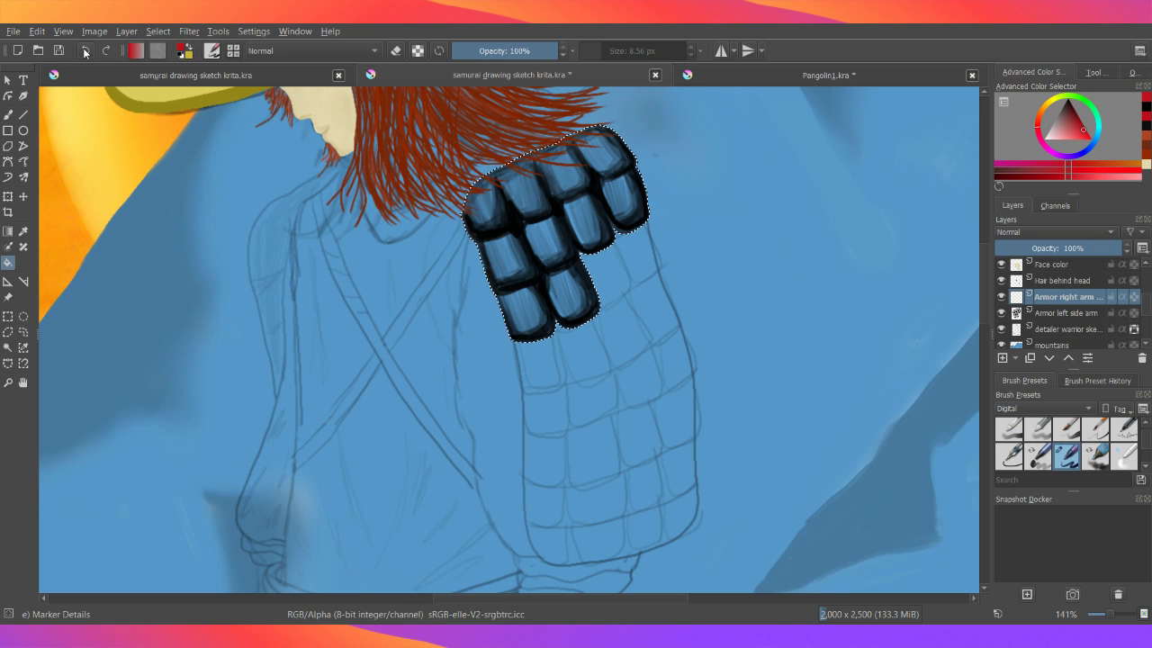
# - Undo back past the added armour background layer and its selection, briefly testing redo
pyautogui.click(84, 51)
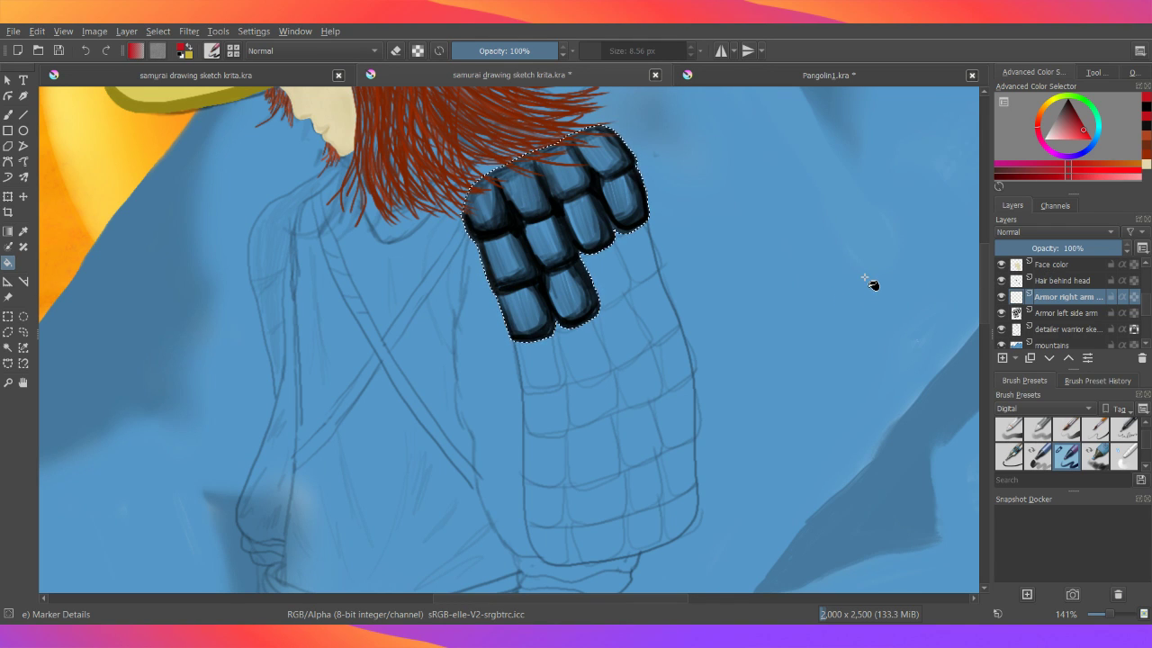
pyautogui.click(85, 50)
pyautogui.click(84, 51)
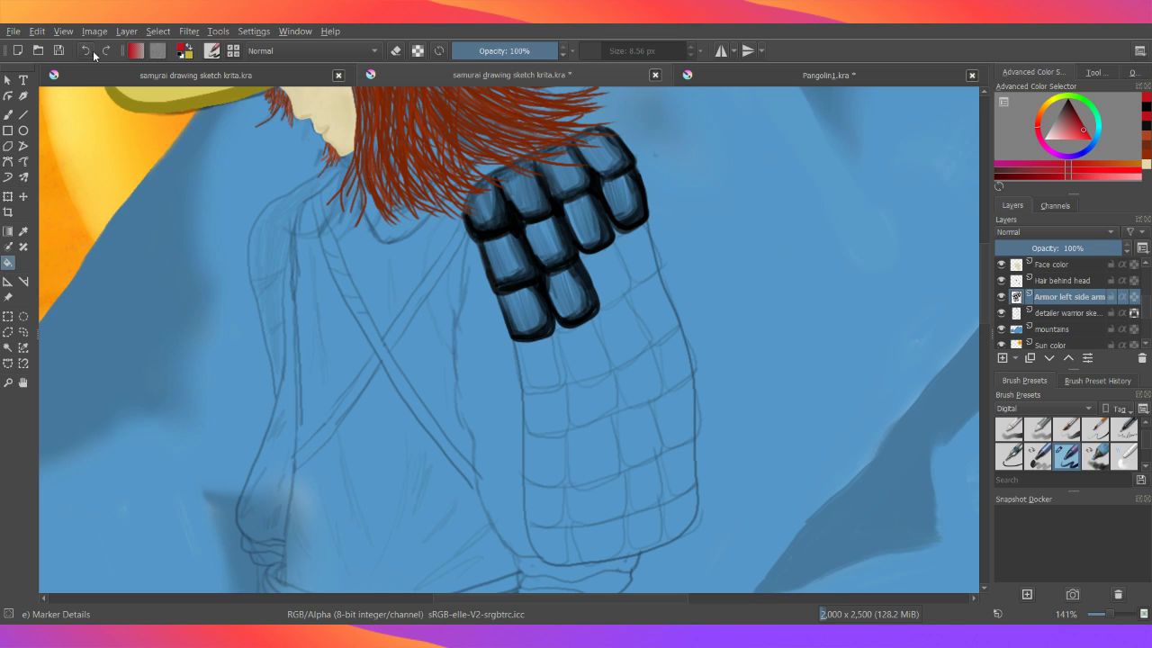
pyautogui.click(105, 51)
pyautogui.click(86, 51)
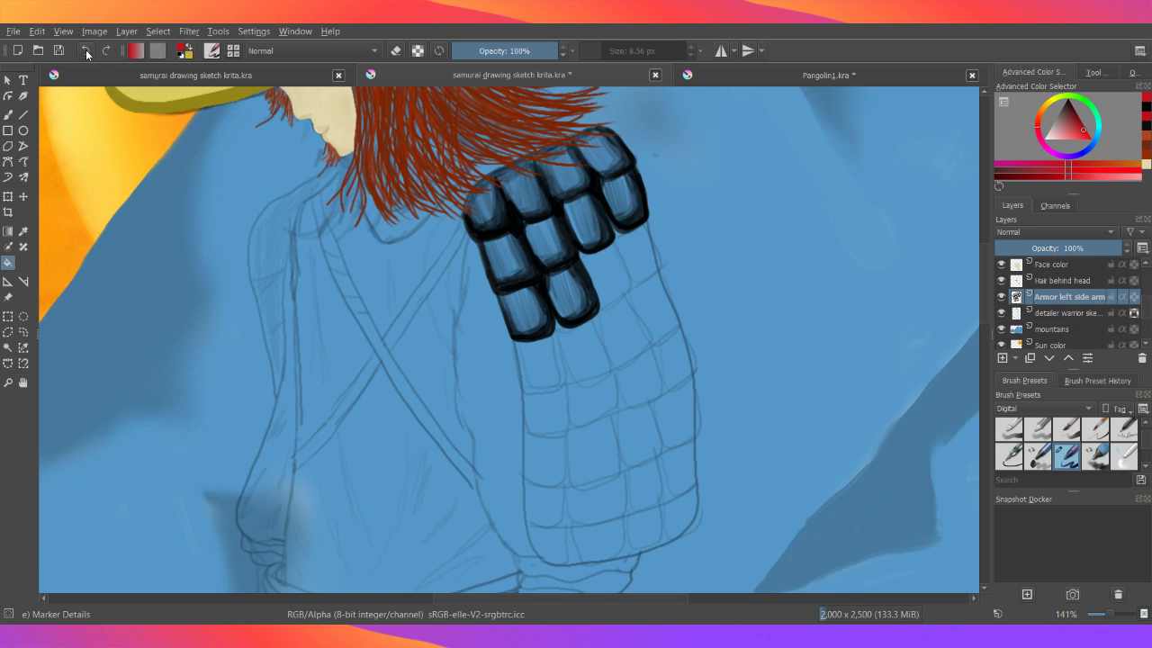
# - Trace a freehand selection around the left sleeve, from the armour plates to its bottom edge
pyautogui.click(24, 333)
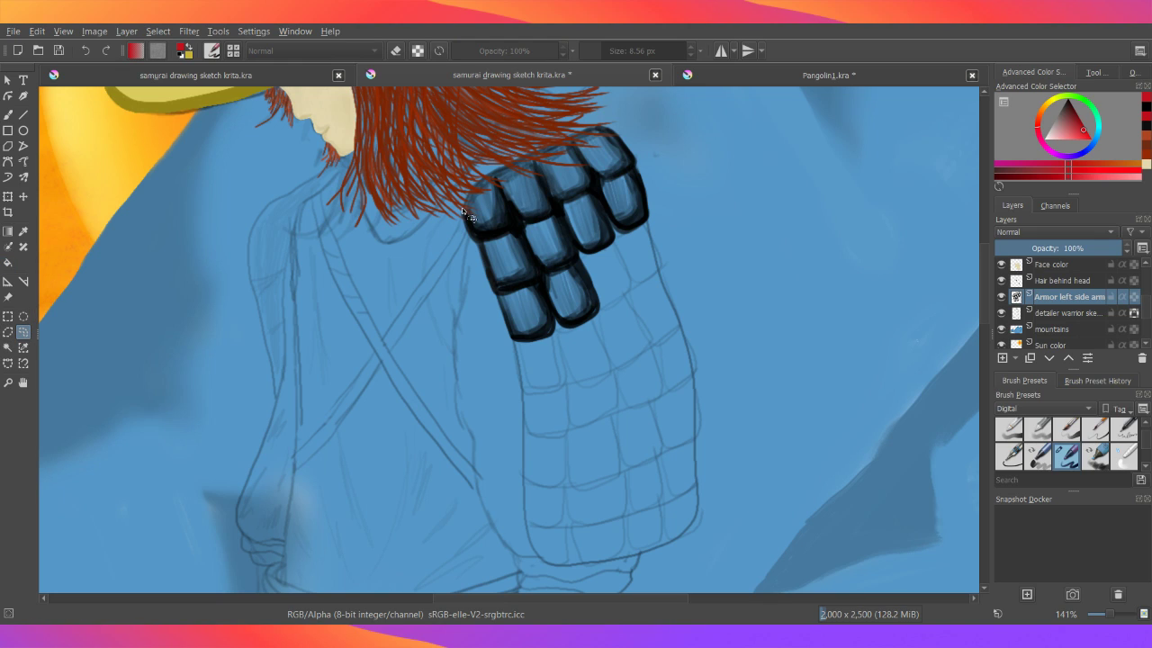
pyautogui.moveTo(465, 211)
pyautogui.mouseDown()
pyautogui.moveTo(548, 146)
pyautogui.moveTo(639, 164)
pyautogui.moveTo(688, 347)
pyautogui.moveTo(695, 468)
pyautogui.mouseUp()
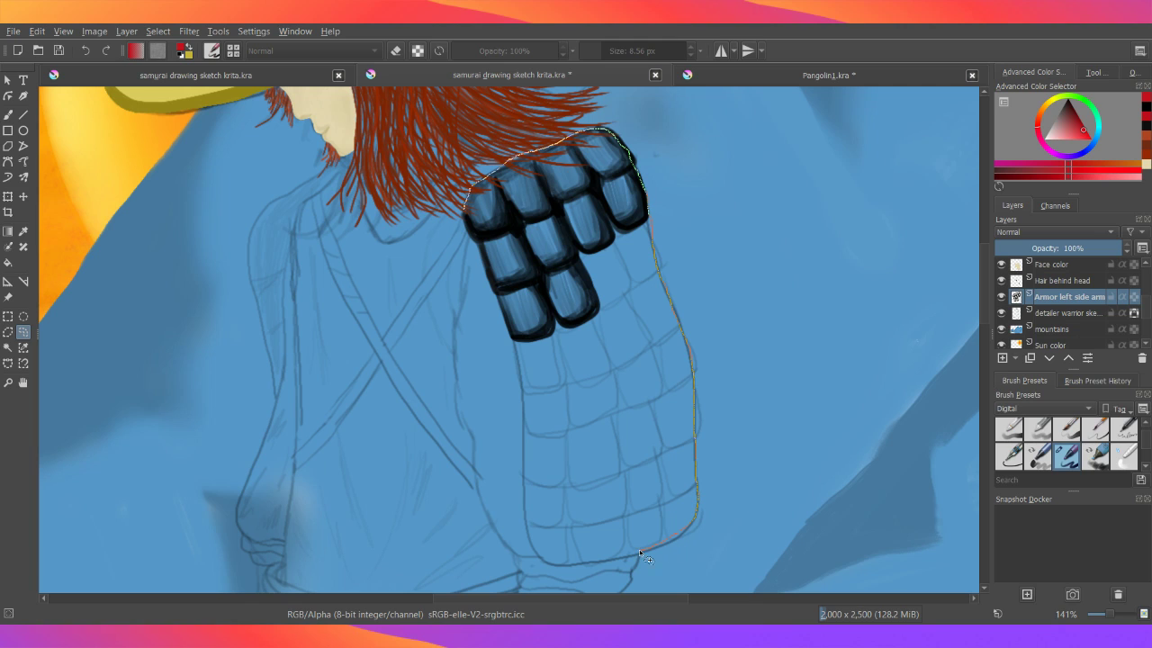
pyautogui.moveTo(609, 555); pyautogui.dragTo(534, 549)
pyautogui.moveTo(527, 497)
pyautogui.mouseDown()
pyautogui.moveTo(515, 335)
pyautogui.moveTo(471, 218)
pyautogui.mouseUp()
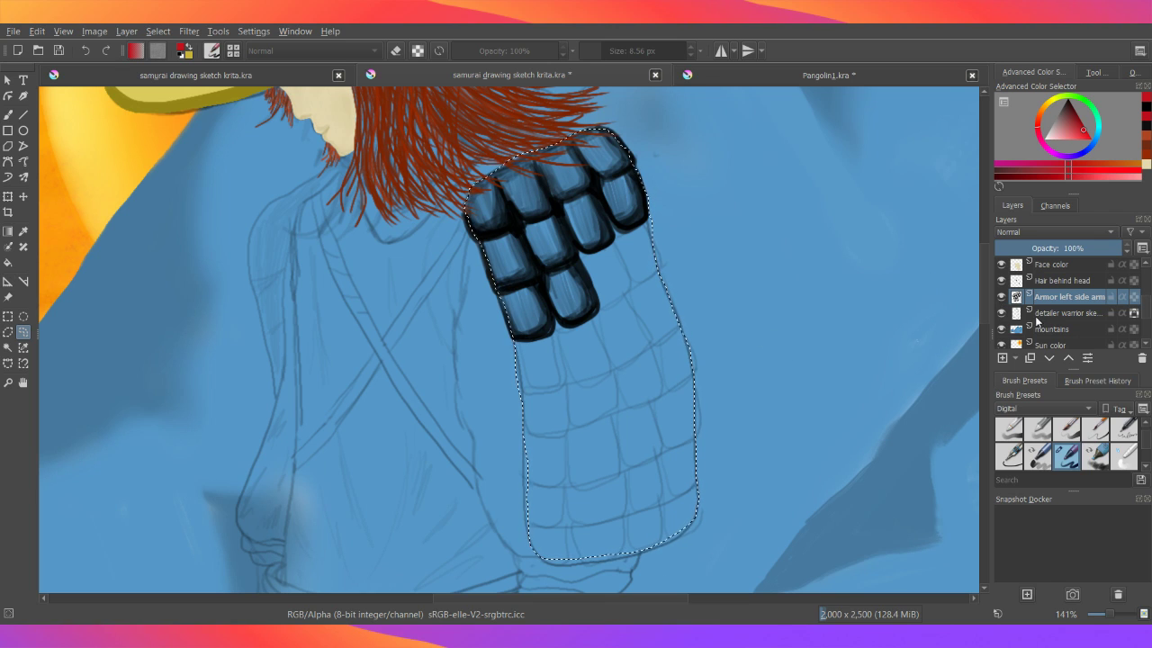
# - Browse the layers and make Armor left side arm the active layer
pyautogui.click(1046, 315)
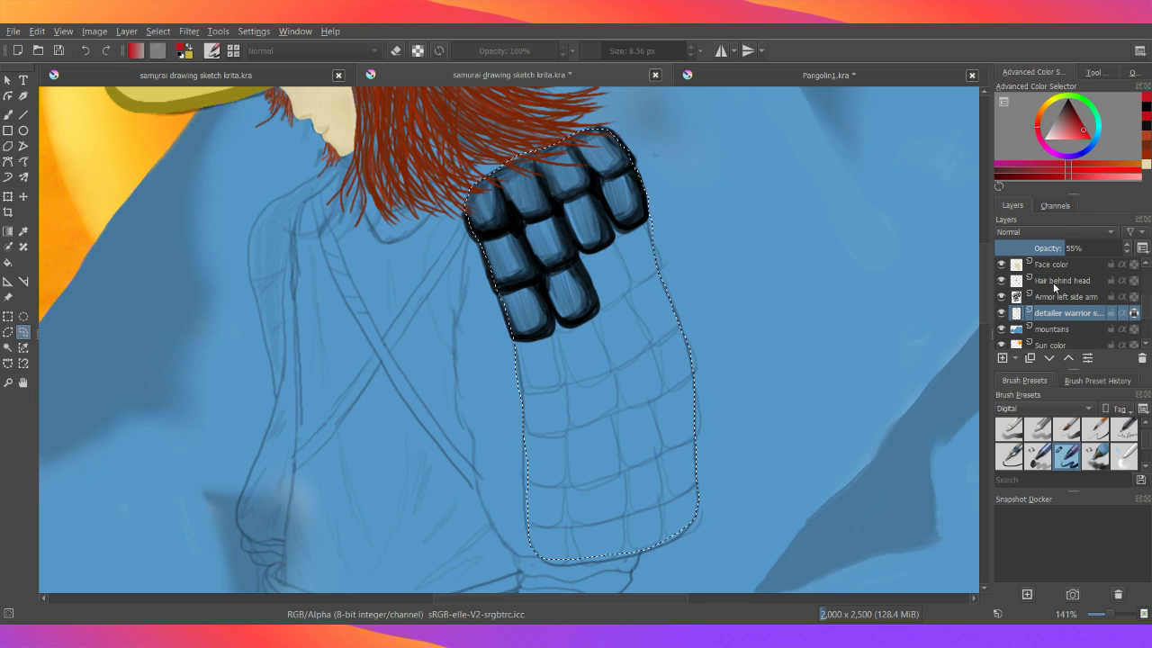
pyautogui.click(1054, 281)
pyautogui.click(1057, 297)
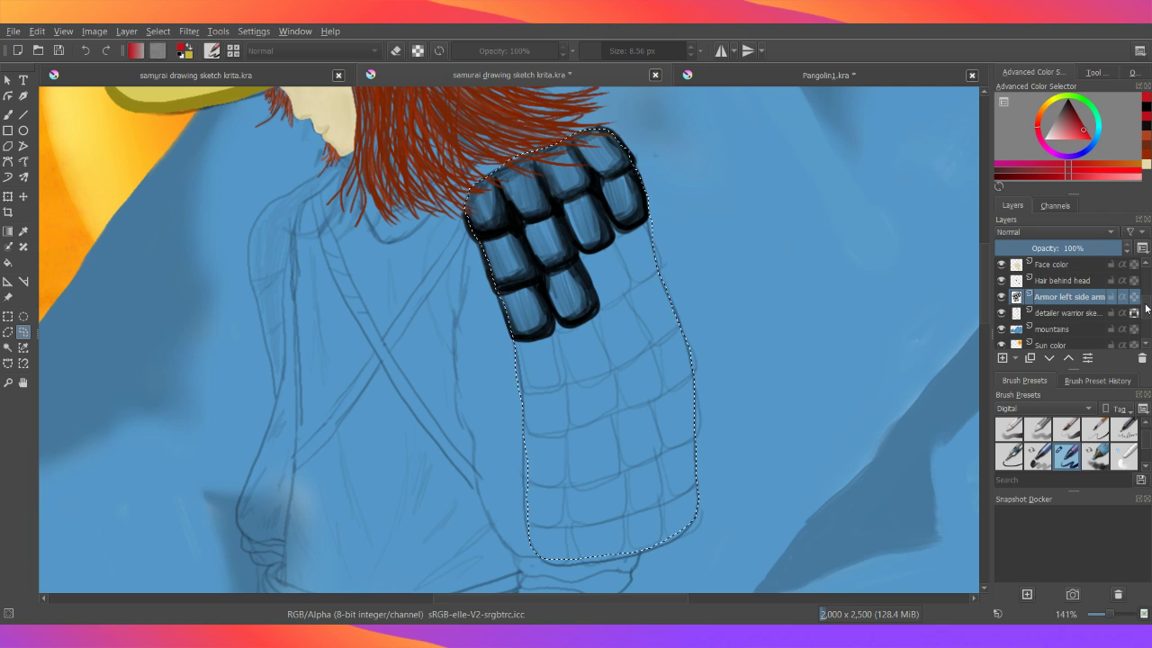
pyautogui.scroll(-2, 1147, 308)
pyautogui.scroll(-2, 1147, 301)
pyautogui.scroll(-2, 1148, 293)
pyautogui.scroll(-2, 1149, 283)
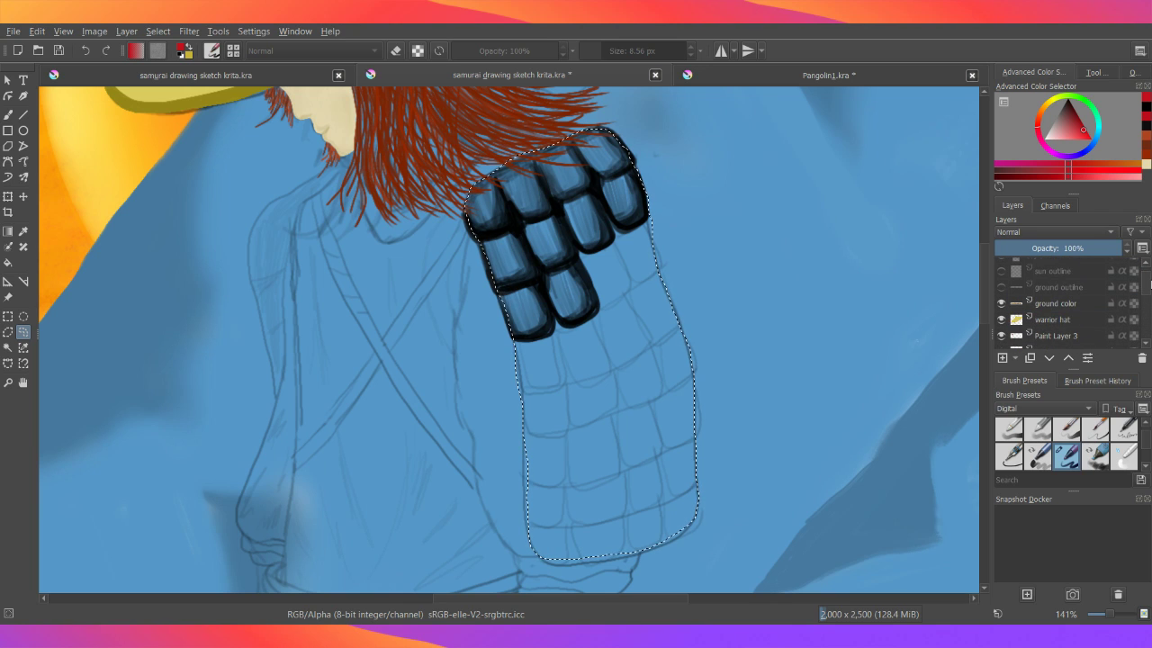
pyautogui.scroll(2, 1149, 289)
pyautogui.scroll(2, 1149, 301)
pyautogui.scroll(2, 1149, 312)
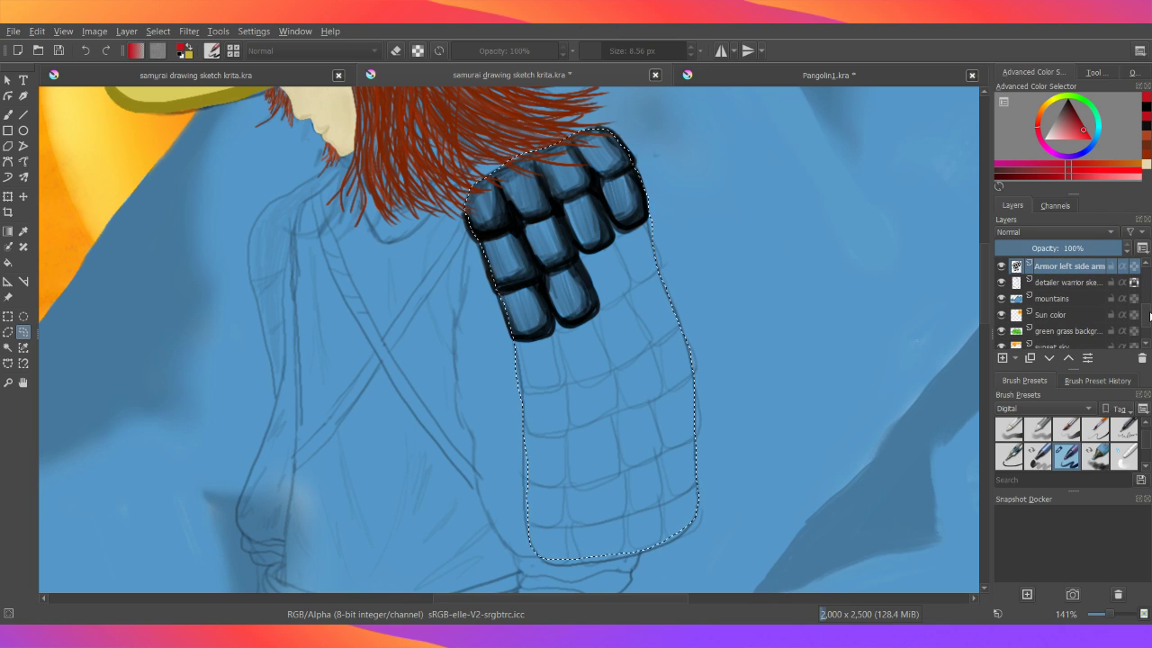
# - Fill the sleeve selection red on a new paint layer placed beneath the armour plates
pyautogui.click(1002, 358)
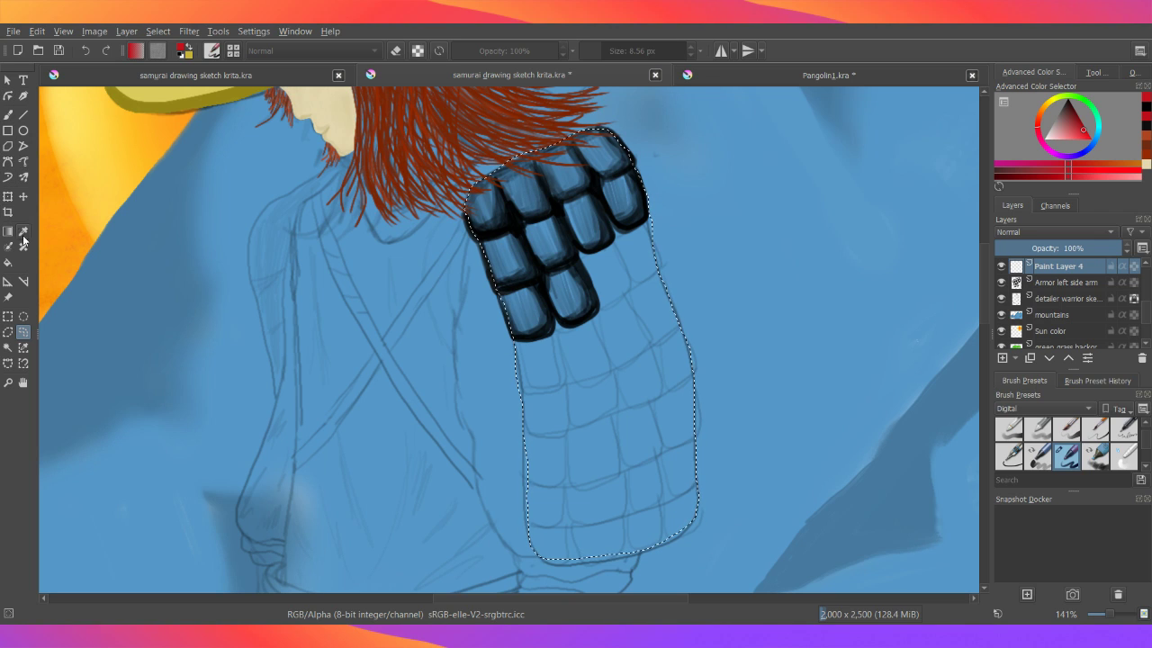
pyautogui.click(9, 262)
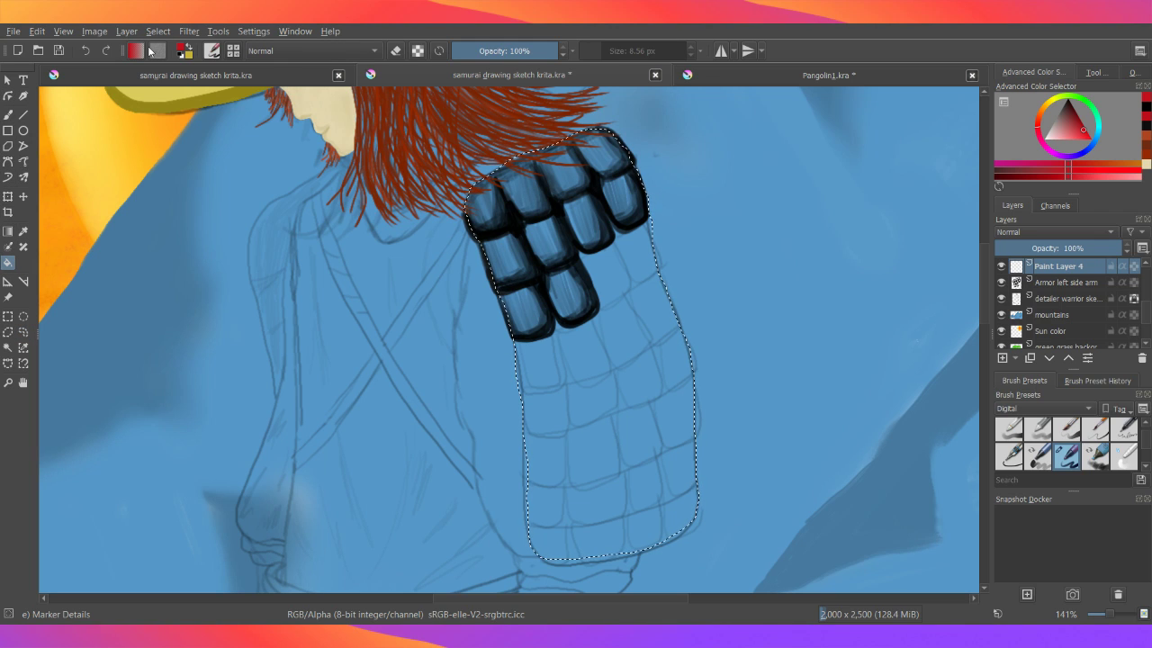
pyautogui.click(616, 341)
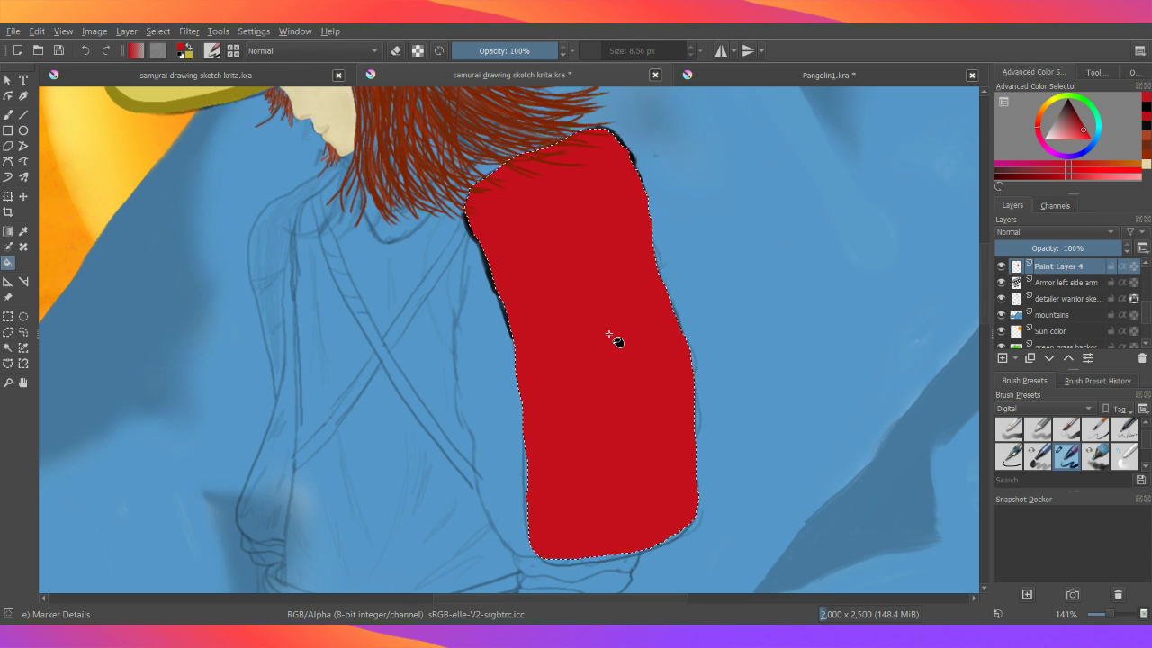
pyautogui.click(1050, 358)
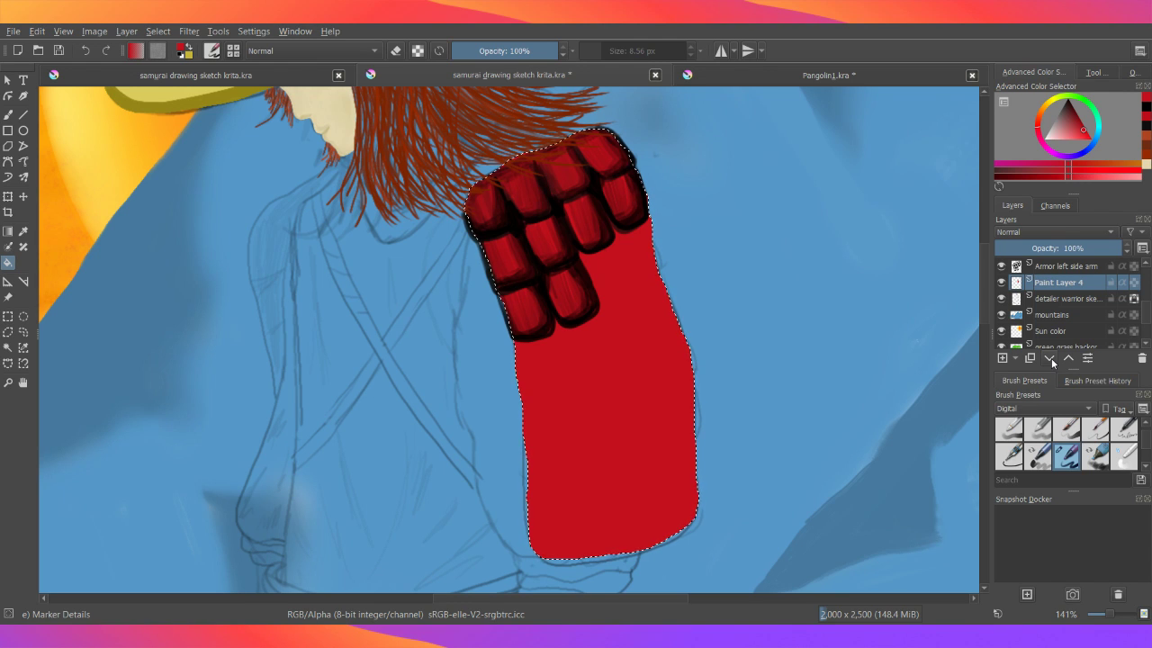
pyautogui.click(1014, 176)
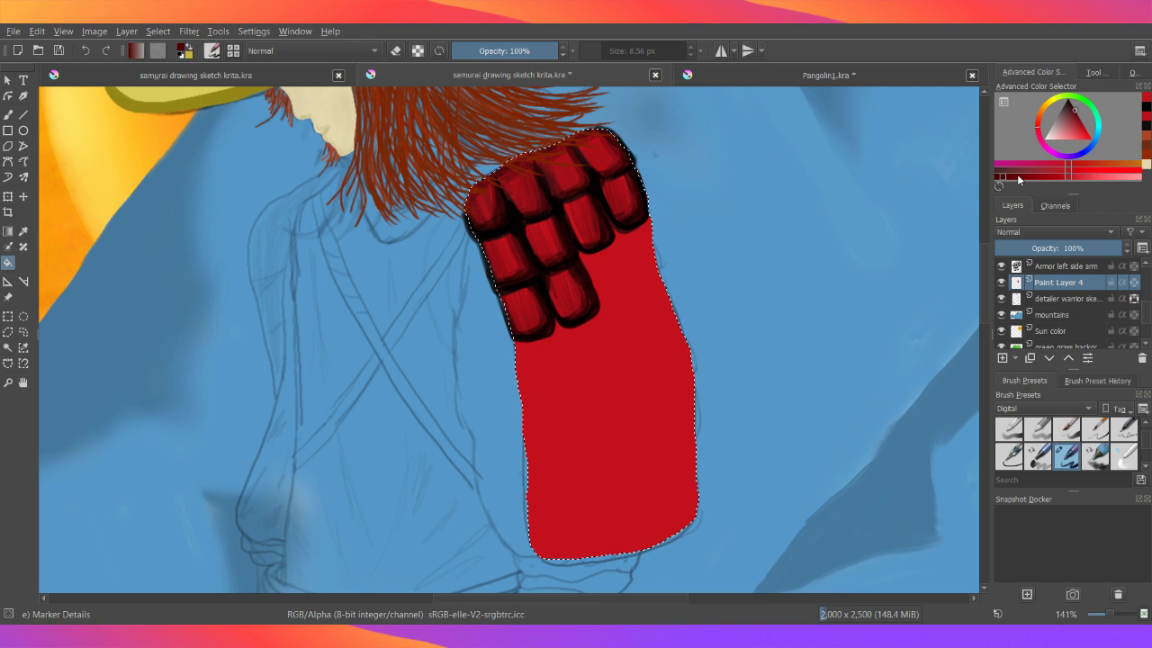
pyautogui.click(1019, 178)
pyautogui.click(1008, 177)
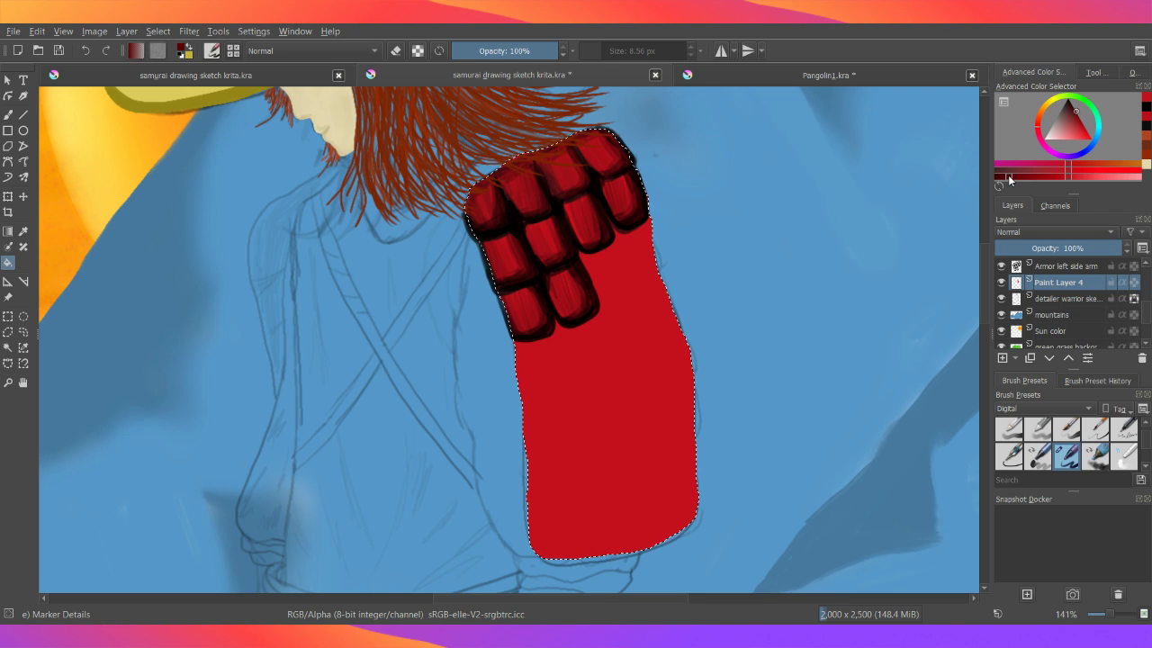
pyautogui.click(591, 387)
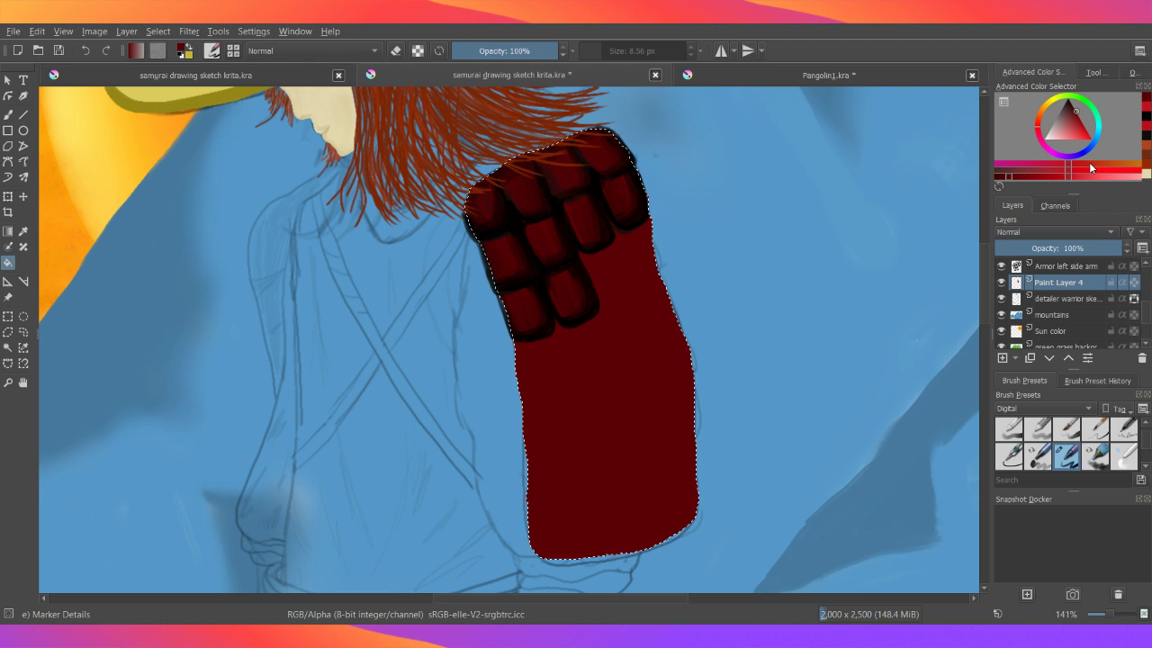
pyautogui.click(1064, 169)
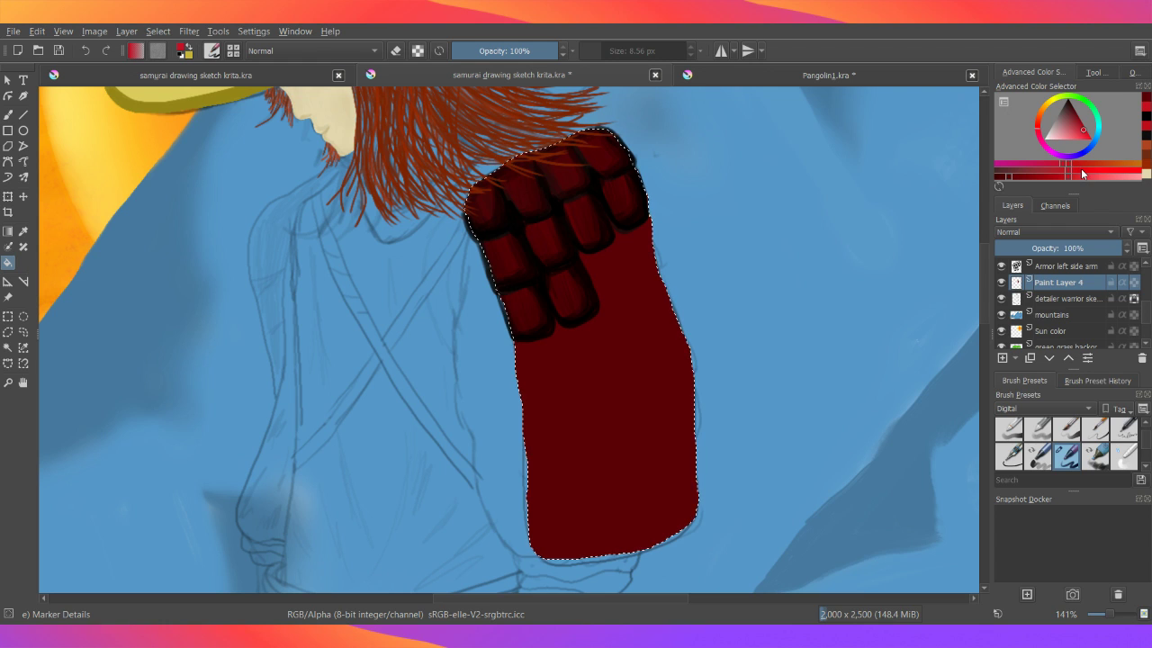
pyautogui.click(1080, 170)
pyautogui.click(605, 373)
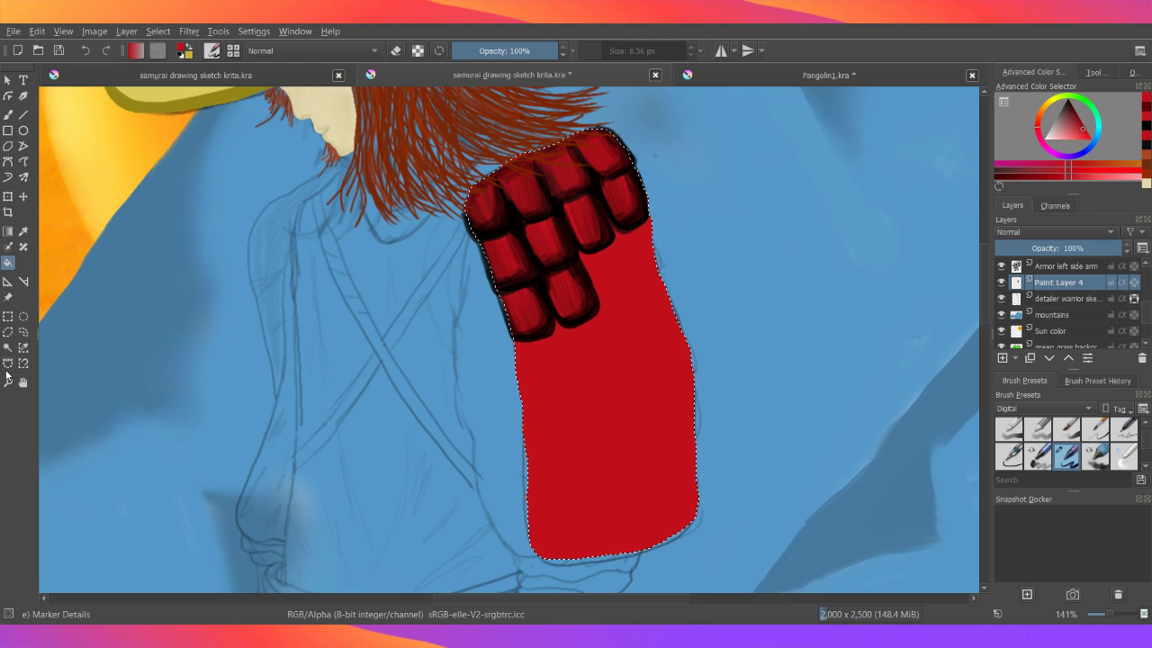
# - Switch to elliptical selection, save the painting with Ctrl+S, and deselect the sleeve area
pyautogui.click(23, 317)
pyautogui.click(22, 322)
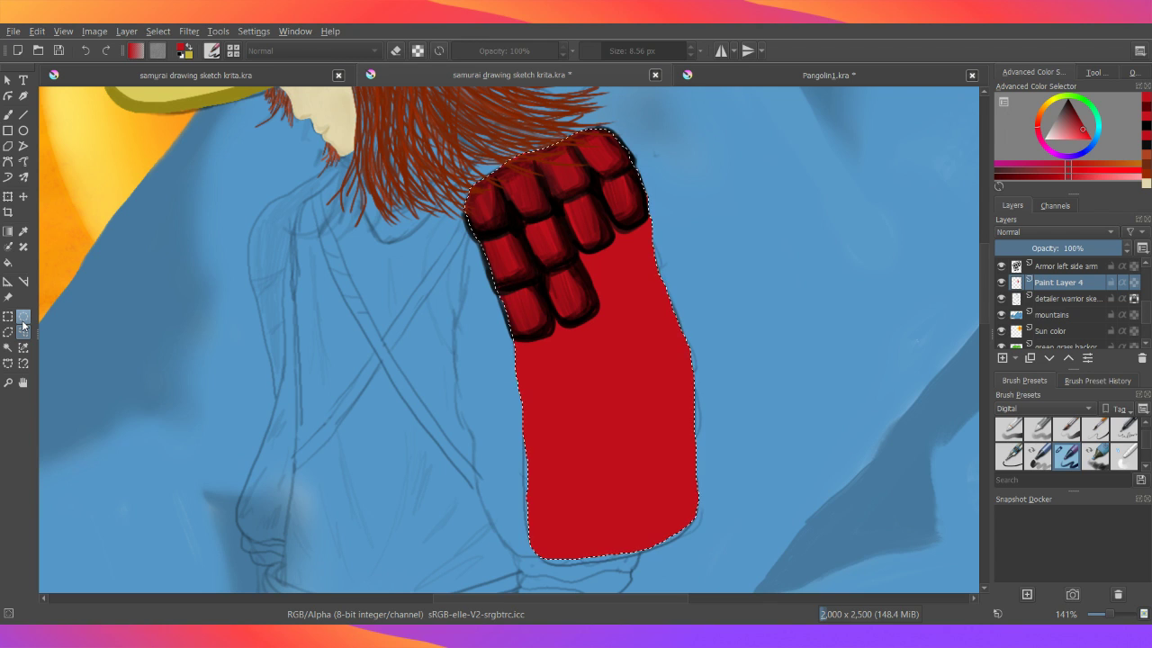
pyautogui.hotkey('ctrl', 's')
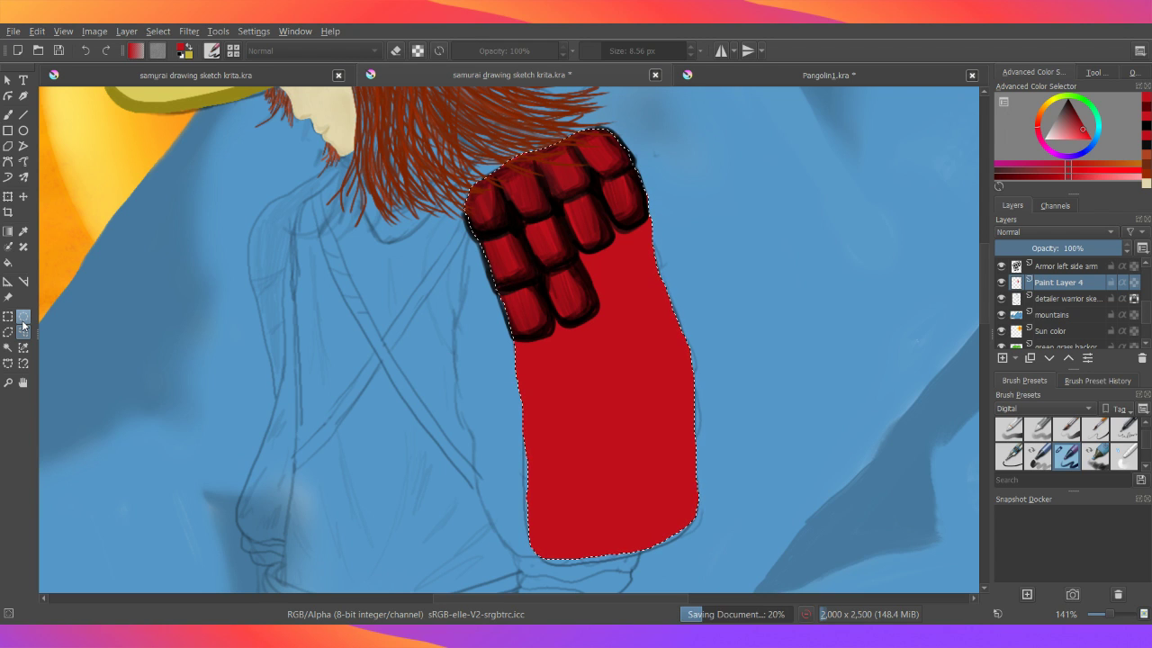
pyautogui.hotkey('ctrl', 'z')
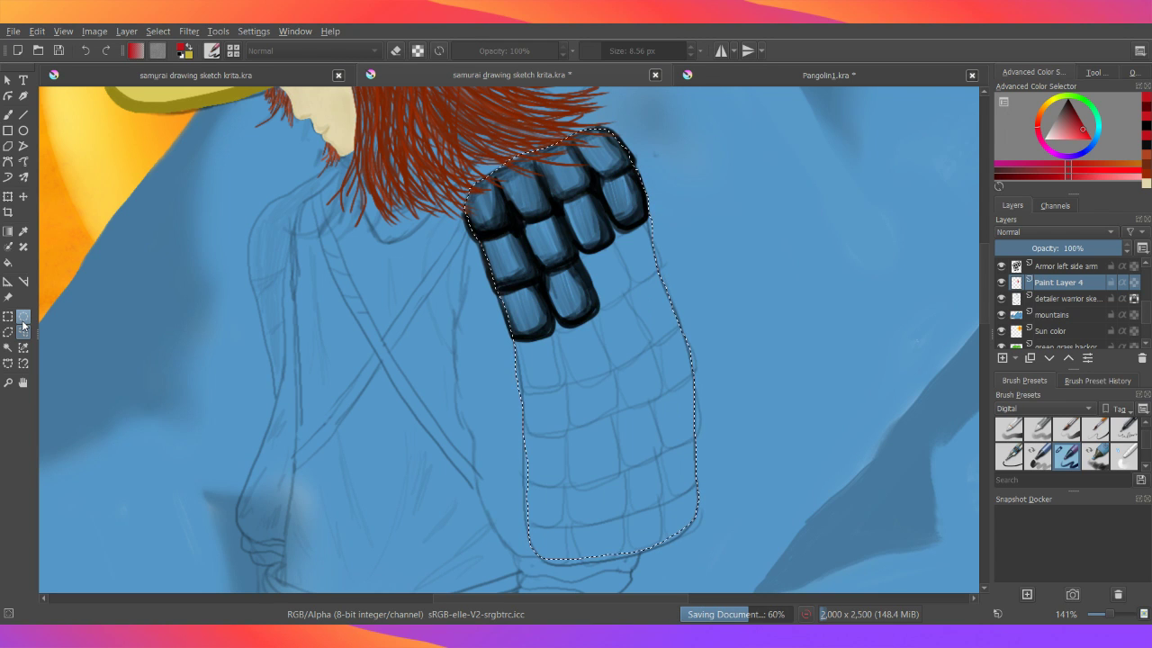
pyautogui.click(91, 51)
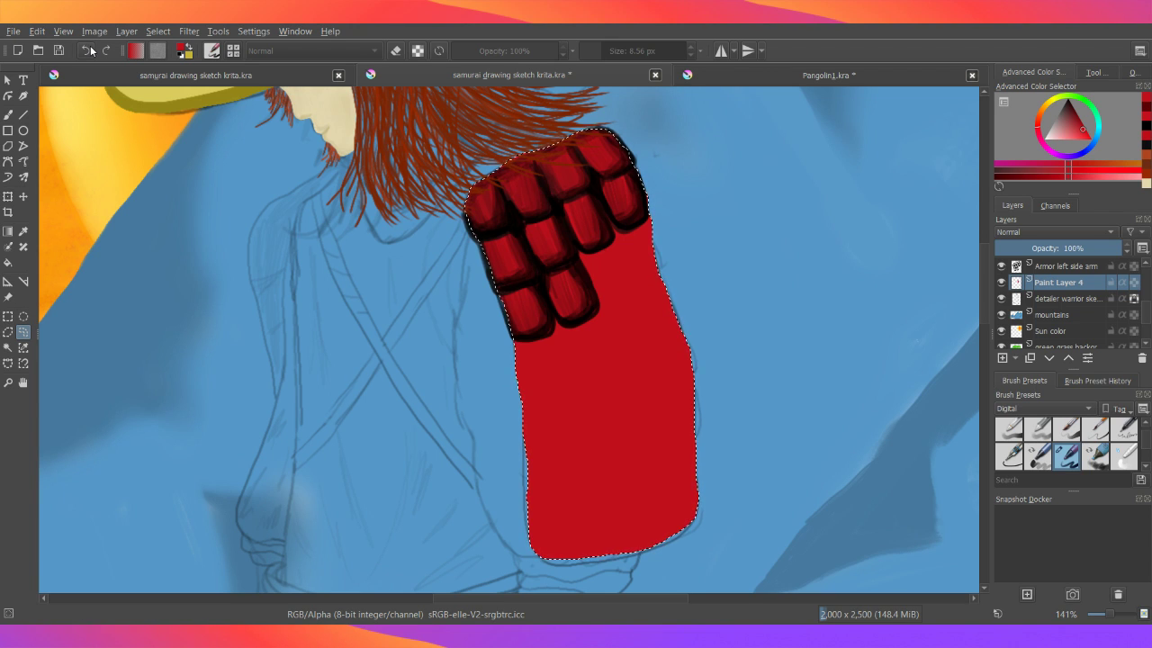
pyautogui.click(572, 248)
pyautogui.moveTo(1110, 619); pyautogui.dragTo(1102, 619)
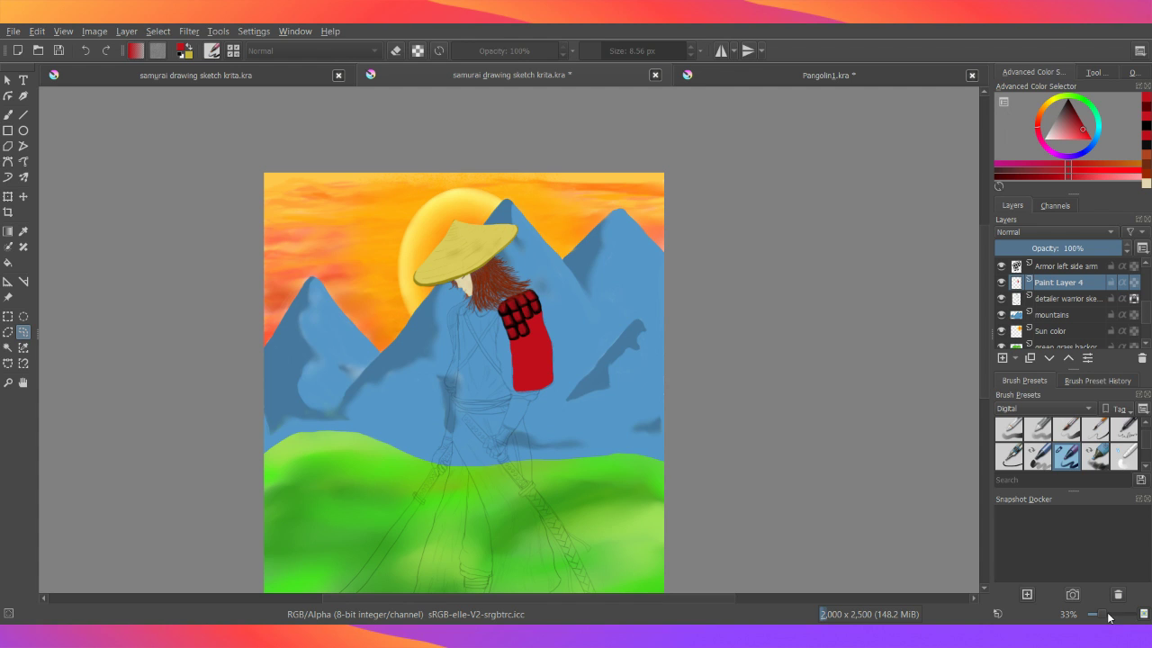
pyautogui.moveTo(1105, 618); pyautogui.dragTo(1110, 619)
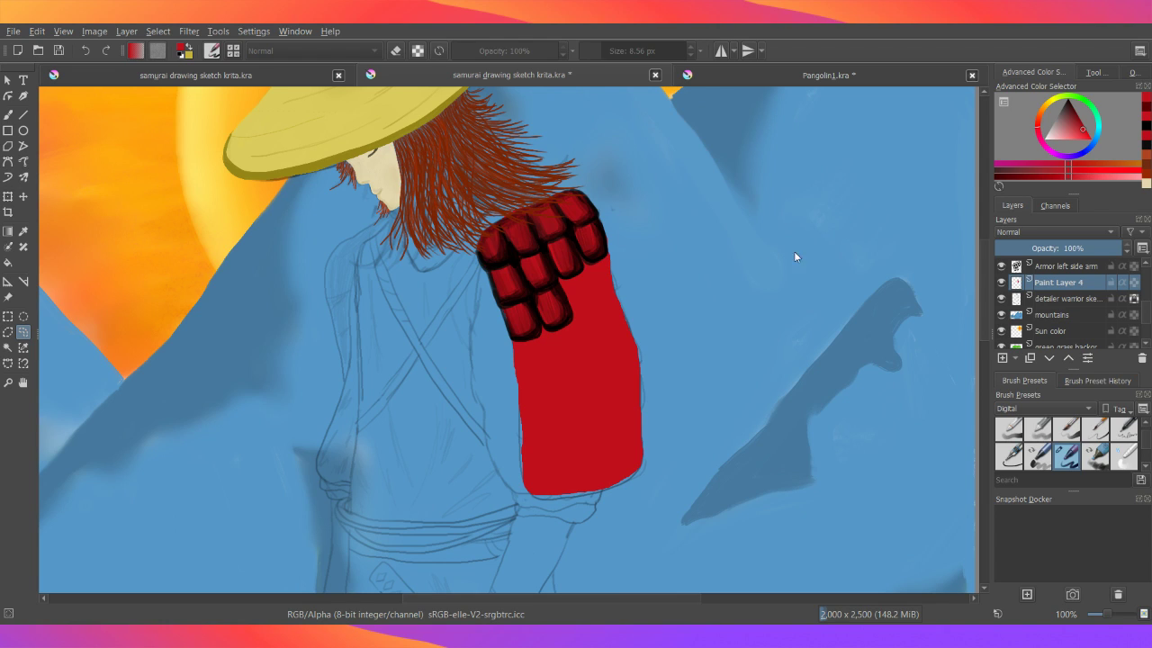
# - Move the detailer warrior sketch layer above Paint Layer 4
pyautogui.press('e')
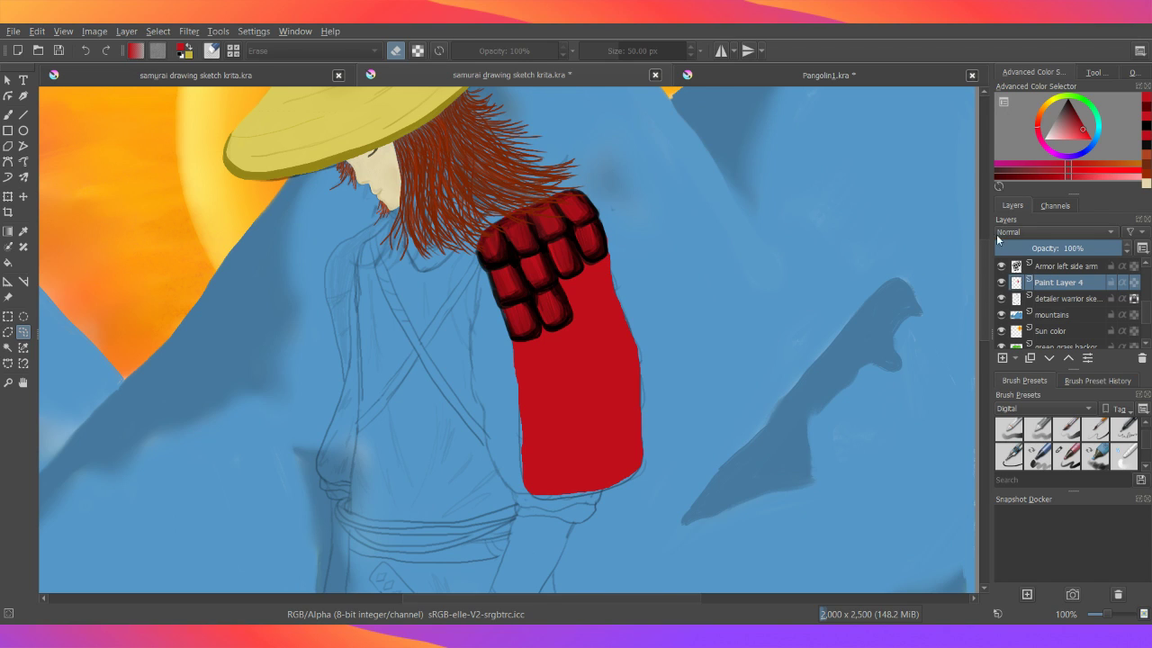
pyautogui.click(1040, 299)
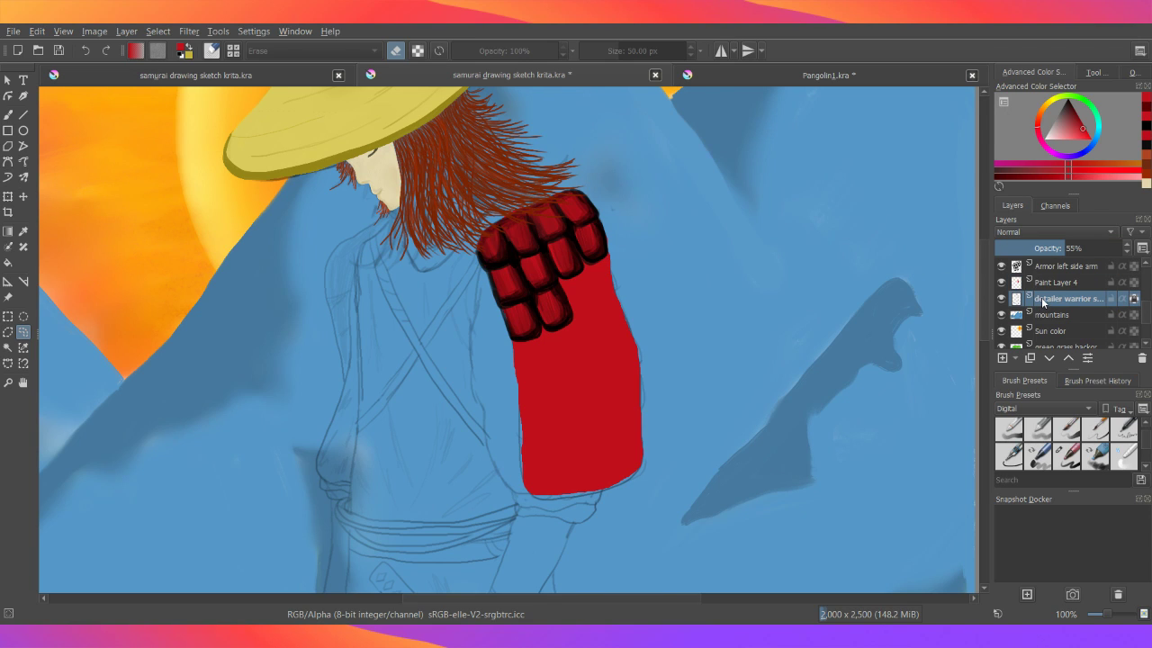
pyautogui.press('e')
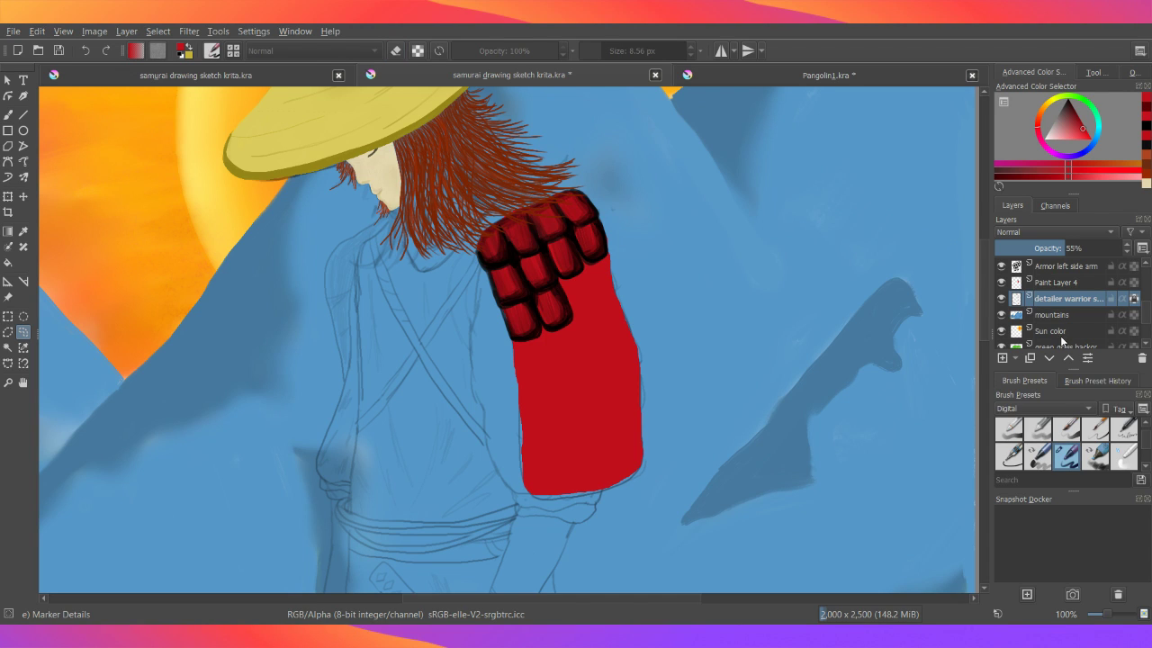
pyautogui.click(1068, 360)
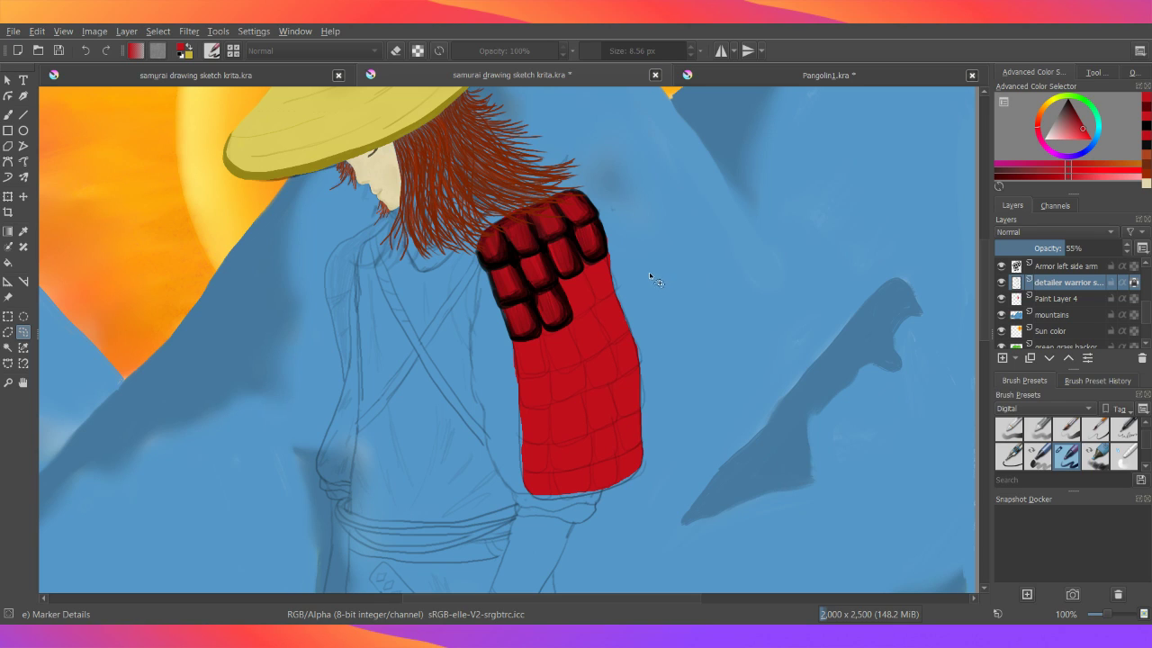
# - Set up the Freehand Brush in black and zoom to 200% on the sleeve
pyautogui.click(9, 116)
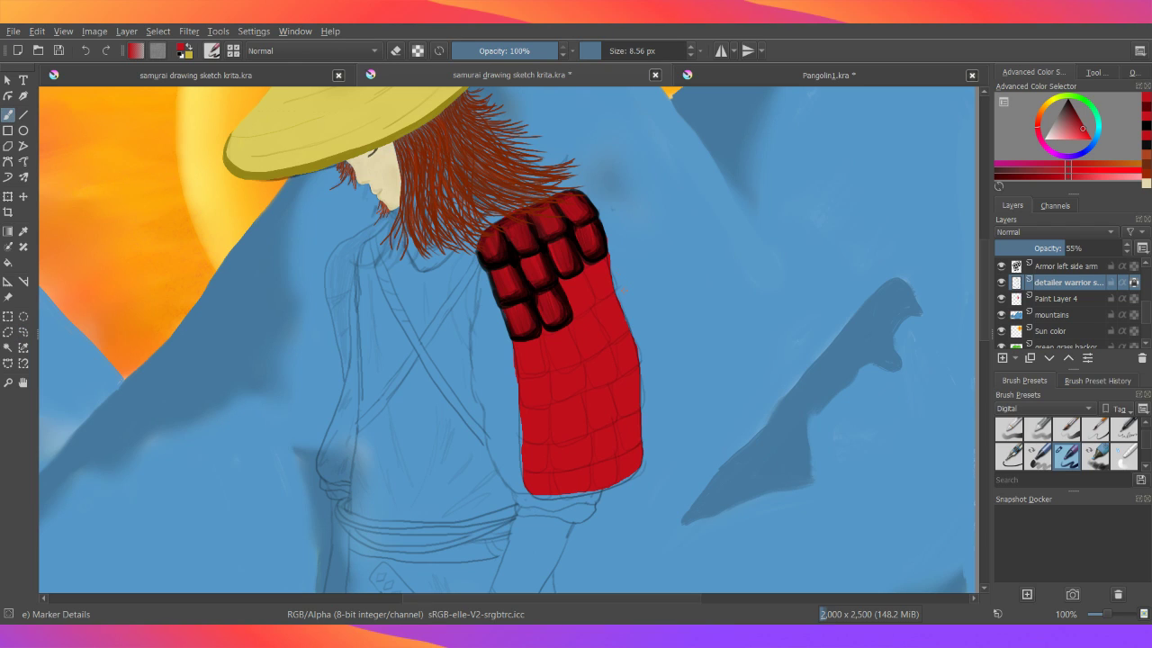
pyautogui.click(1066, 111)
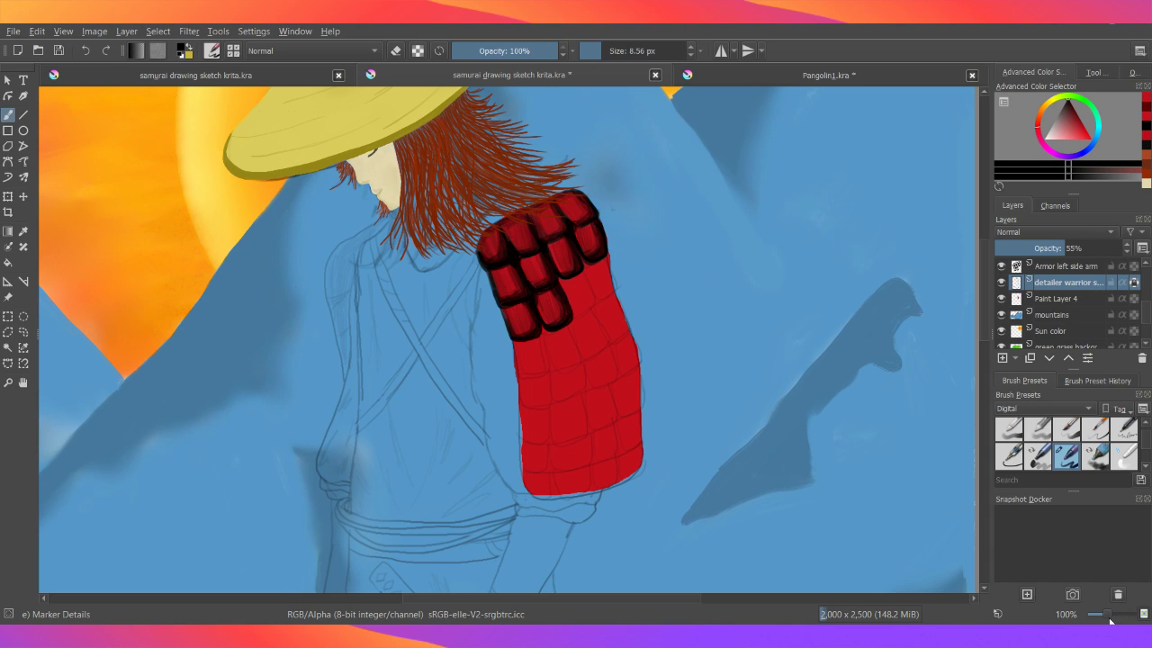
pyautogui.moveTo(1110, 619); pyautogui.dragTo(1113, 621)
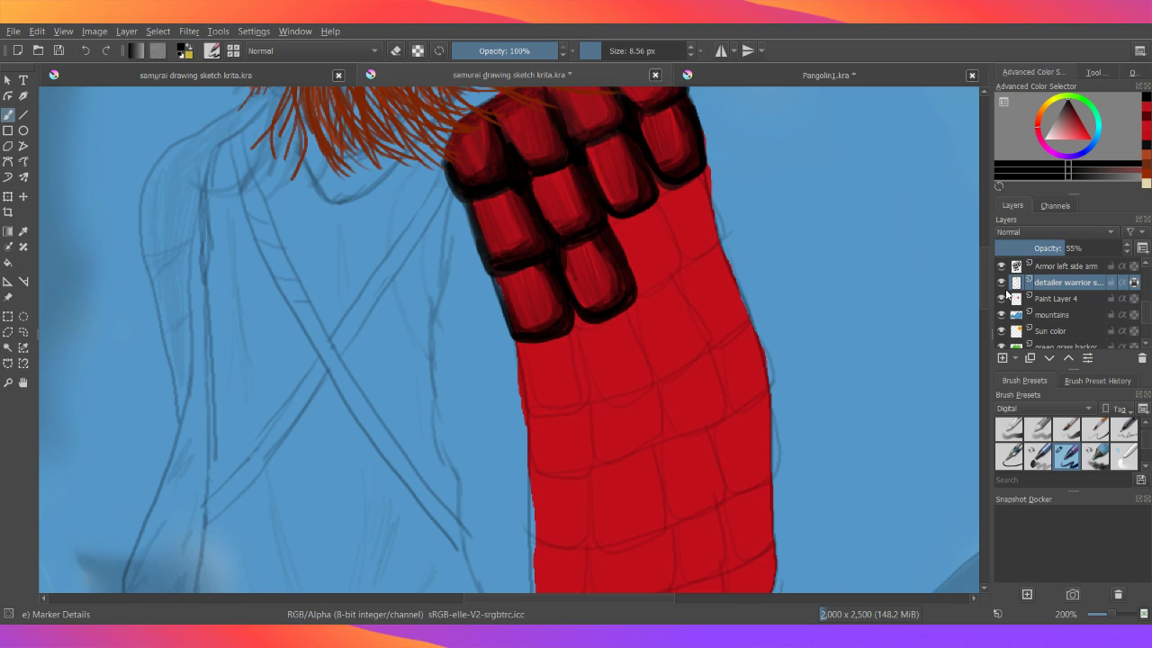
pyautogui.click(1063, 268)
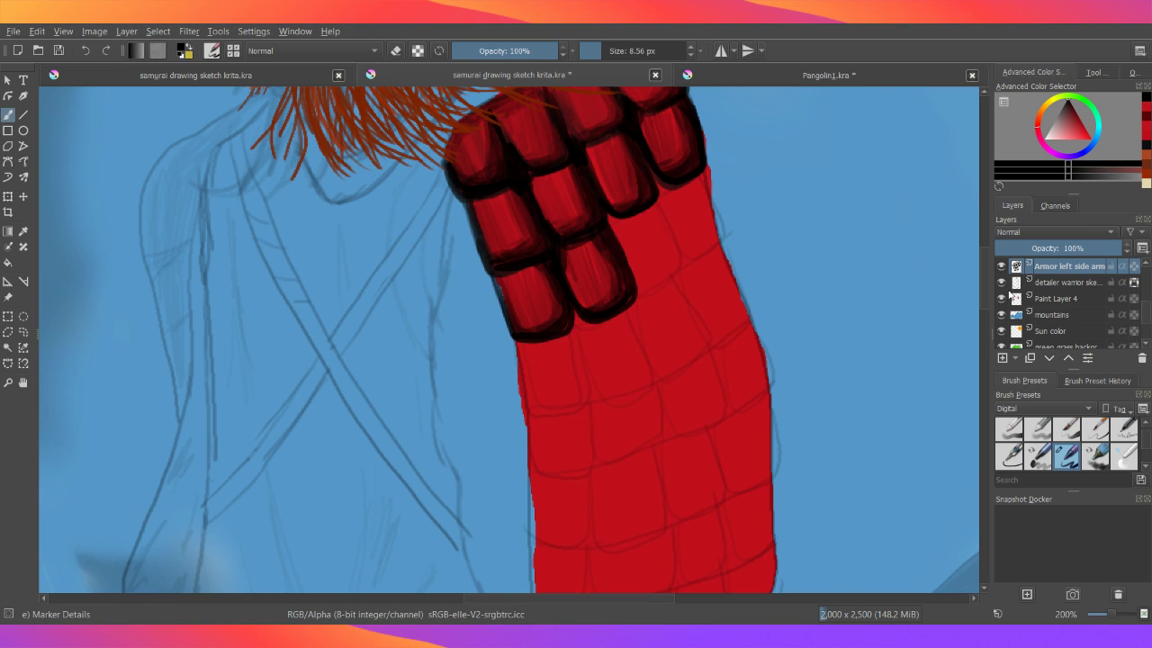
pyautogui.click(1052, 302)
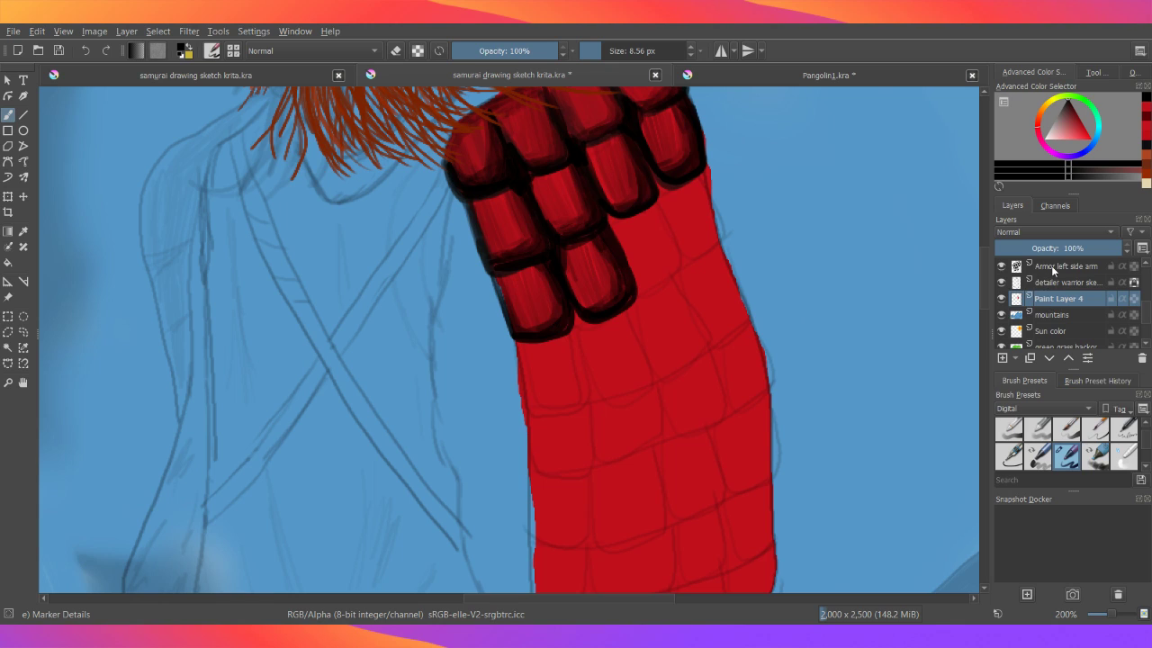
# - Draw black outline strokes for a new plate below the existing shoulder plates on Armor left side arm
pyautogui.click(1053, 267)
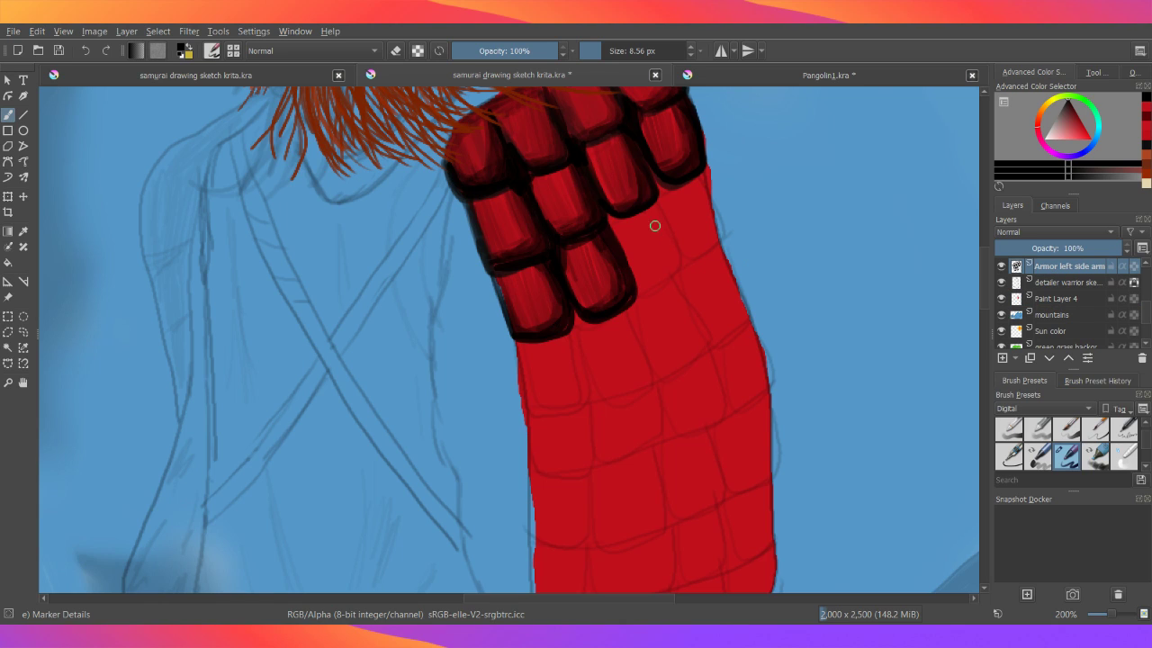
pyautogui.moveTo(662, 212)
pyautogui.mouseDown()
pyautogui.moveTo(678, 273)
pyautogui.moveTo(630, 296)
pyautogui.mouseUp()
pyautogui.moveTo(635, 290); pyautogui.dragTo(610, 226)
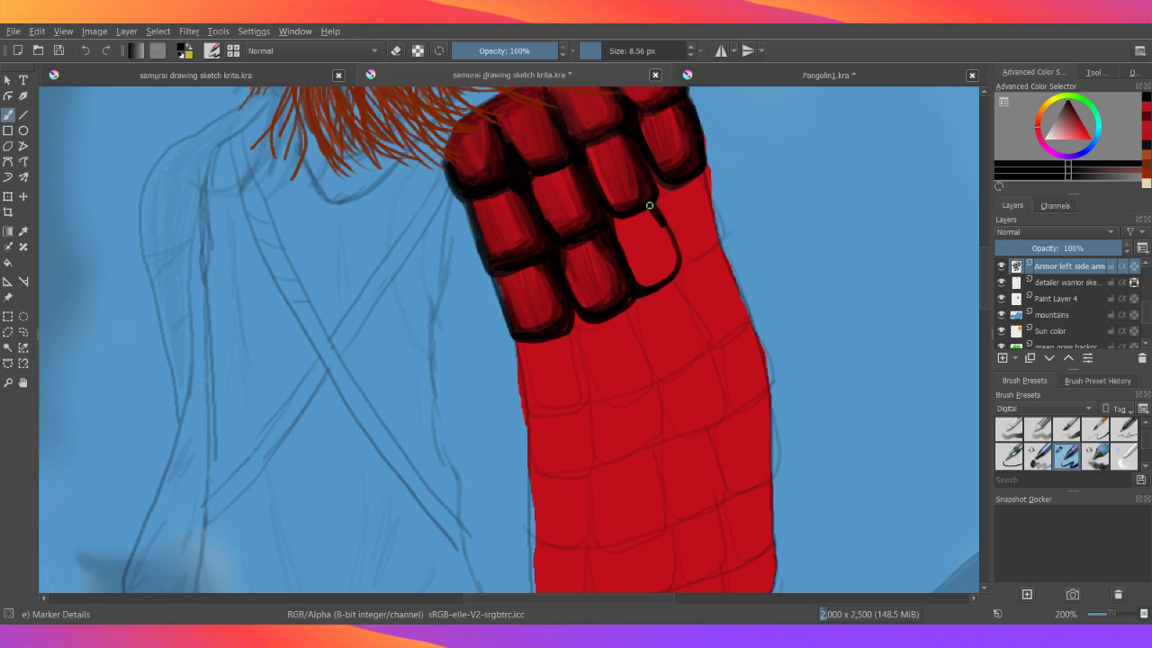
pyautogui.moveTo(663, 227)
pyautogui.mouseDown()
pyautogui.moveTo(670, 276)
pyautogui.moveTo(640, 286)
pyautogui.mouseUp()
pyautogui.moveTo(650, 212); pyautogui.dragTo(664, 240)
pyautogui.moveTo(670, 260); pyautogui.dragTo(662, 271)
pyautogui.moveTo(632, 219)
pyautogui.mouseDown()
pyautogui.moveTo(651, 261)
pyautogui.moveTo(664, 259)
pyautogui.mouseUp()
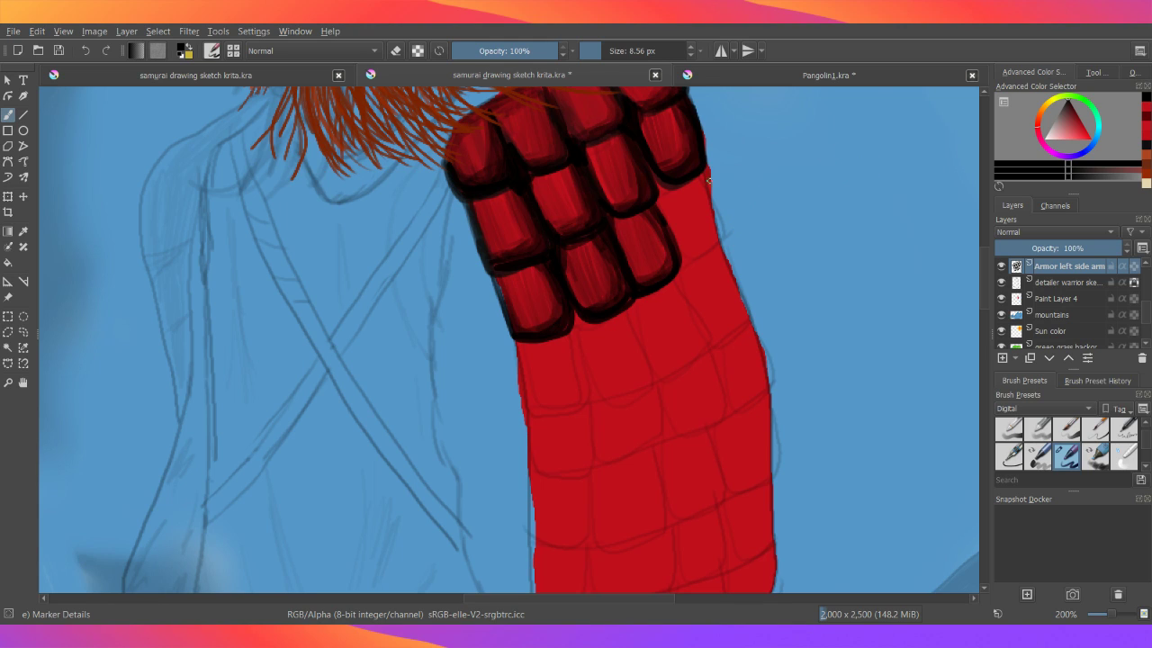
pyautogui.moveTo(703, 161)
pyautogui.mouseDown()
pyautogui.moveTo(723, 236)
pyautogui.moveTo(702, 249)
pyautogui.moveTo(691, 252)
pyautogui.moveTo(715, 239)
pyautogui.moveTo(682, 250)
pyautogui.moveTo(656, 186)
pyautogui.mouseUp()
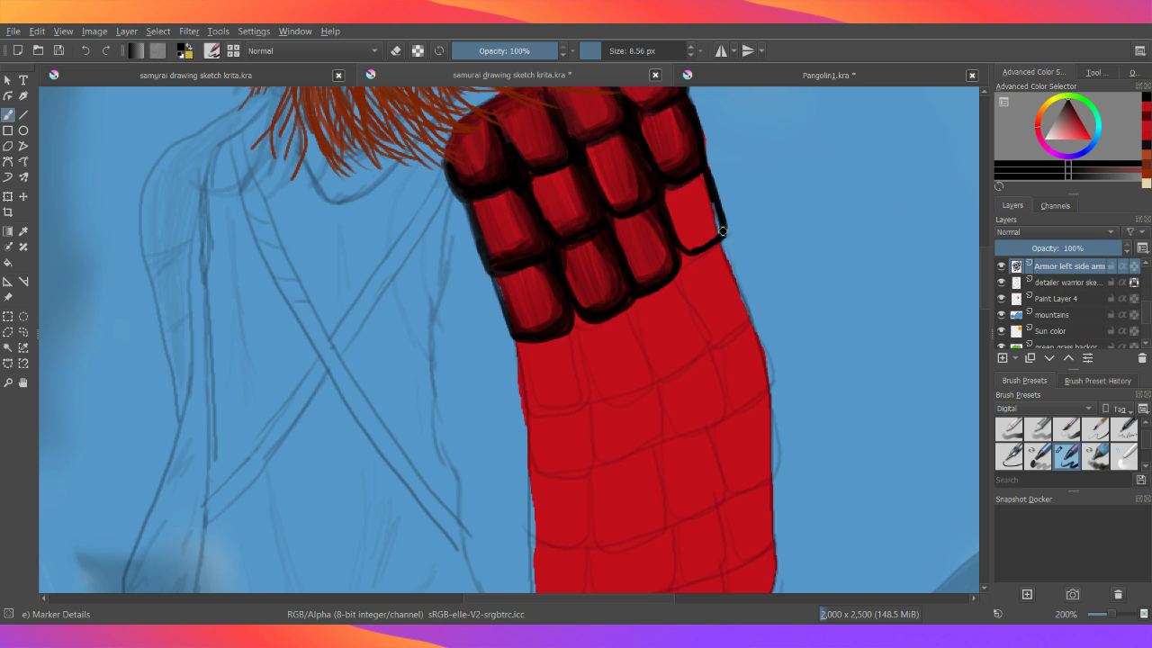
# - Outline the lower plate's bottom and right edges and darken the upper plates with short strokes
pyautogui.moveTo(701, 243); pyautogui.dragTo(684, 249)
pyautogui.moveTo(712, 238); pyautogui.dragTo(701, 182)
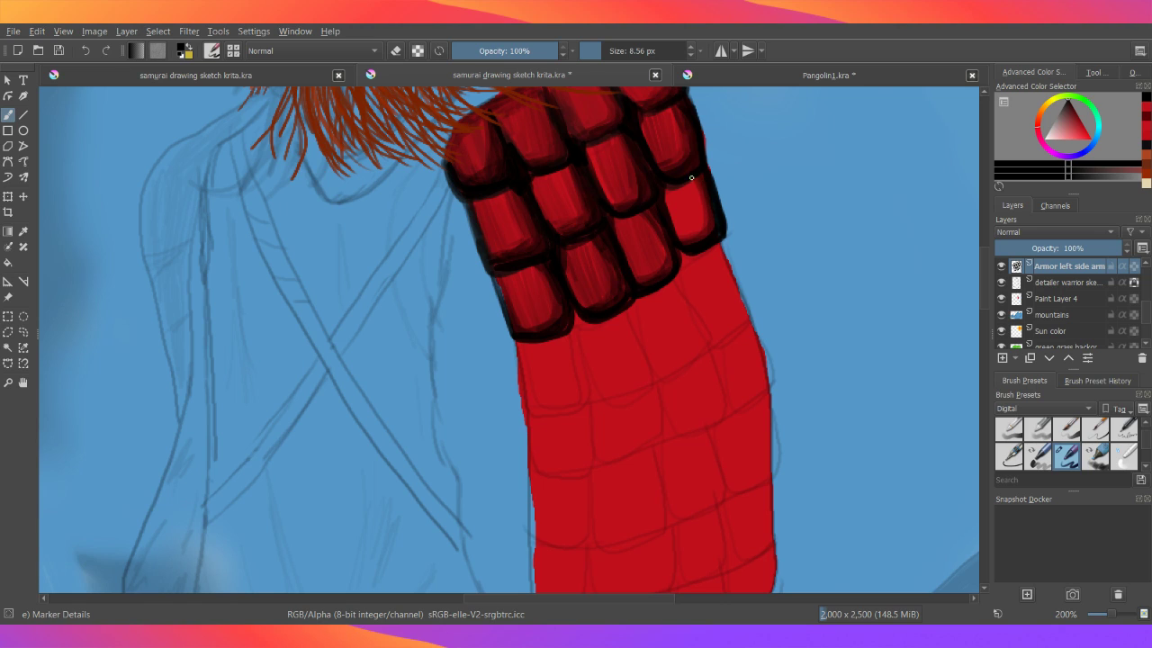
pyautogui.moveTo(704, 214); pyautogui.dragTo(701, 210)
pyautogui.moveTo(678, 215); pyautogui.dragTo(677, 231)
pyautogui.moveTo(578, 216); pyautogui.dragTo(582, 226)
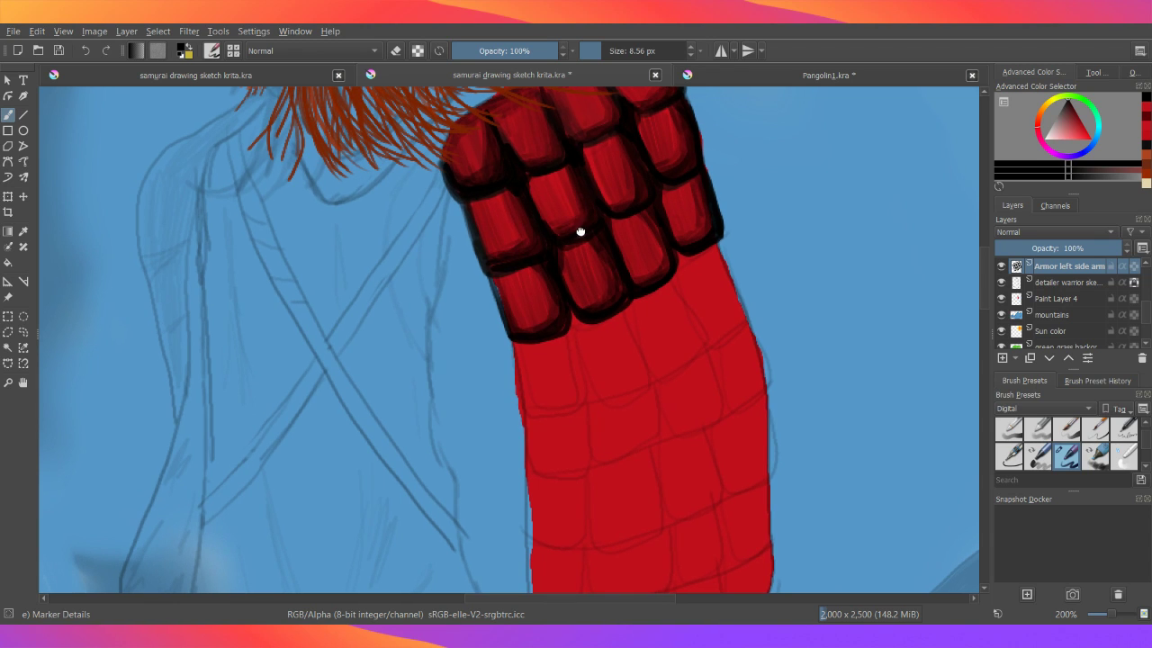
# - Choose Blender Basic from the pop-up palette and set its size to 10.89 px
pyautogui.rightClick(583, 236)
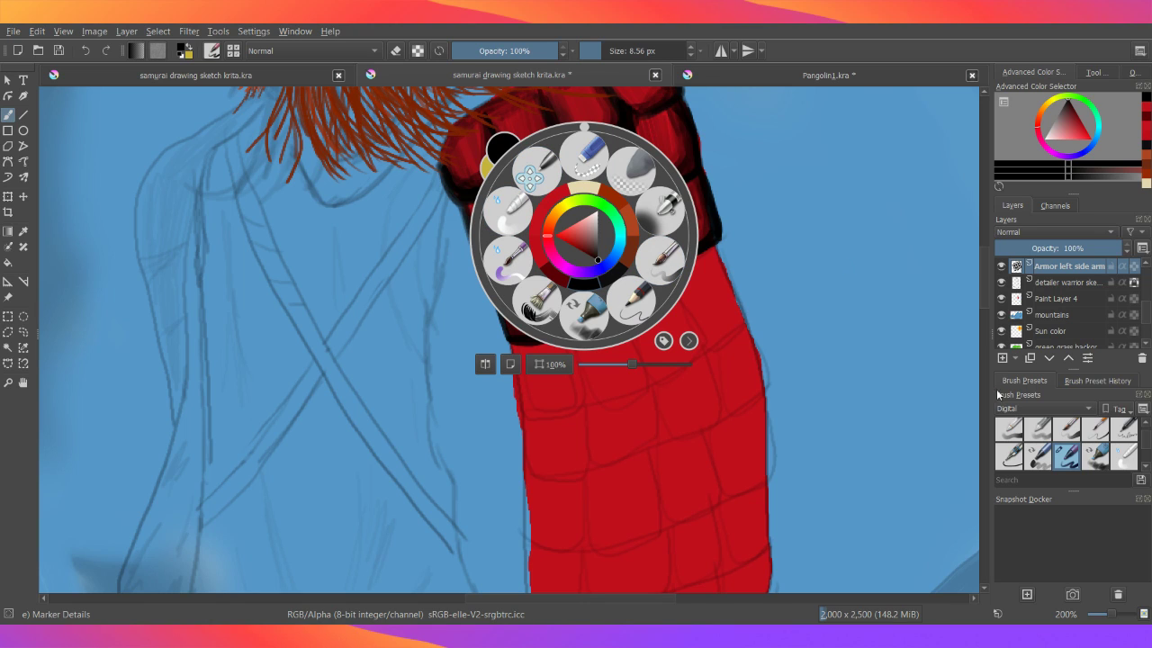
pyautogui.click(1037, 429)
pyautogui.click(1095, 456)
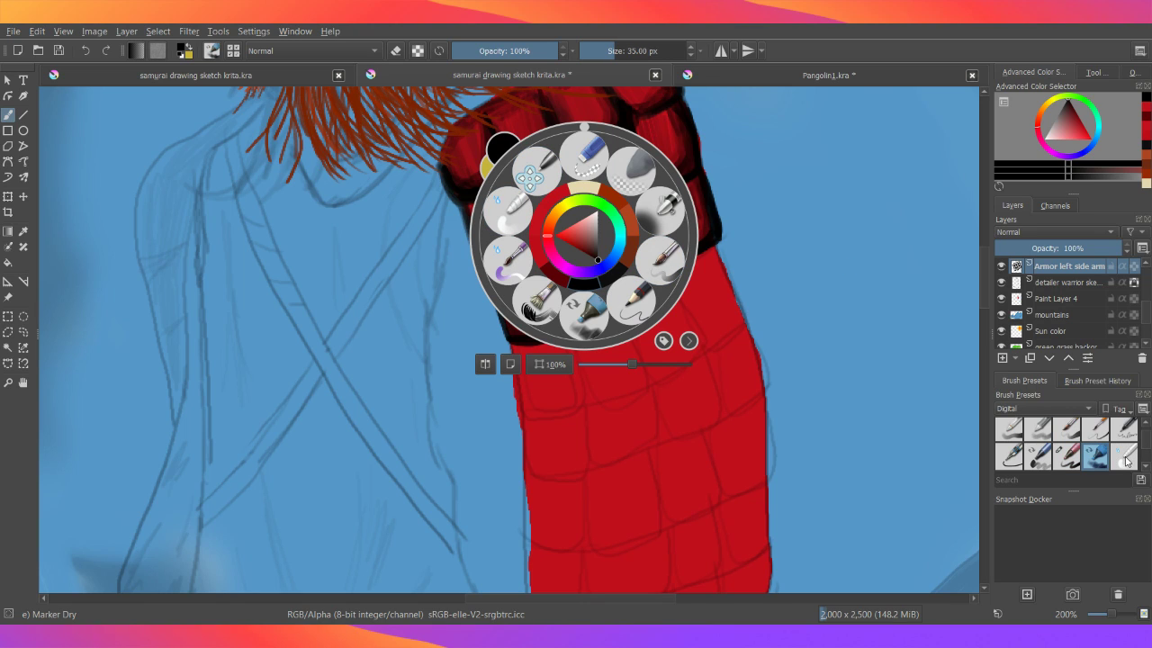
pyautogui.click(1124, 457)
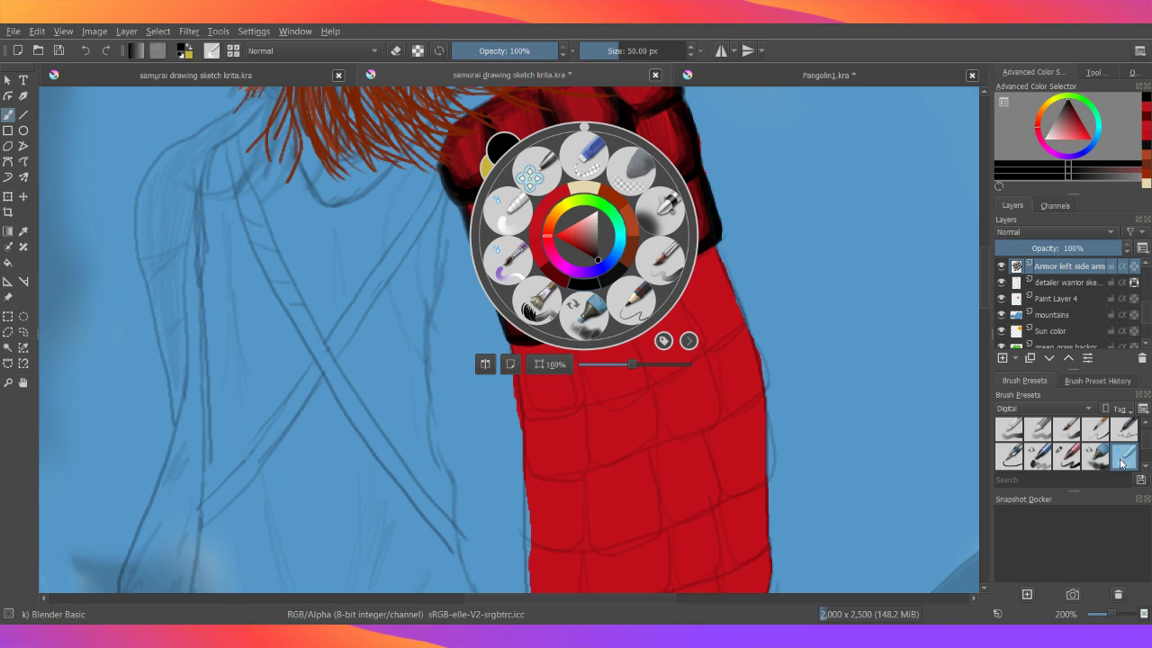
pyautogui.click(802, 241)
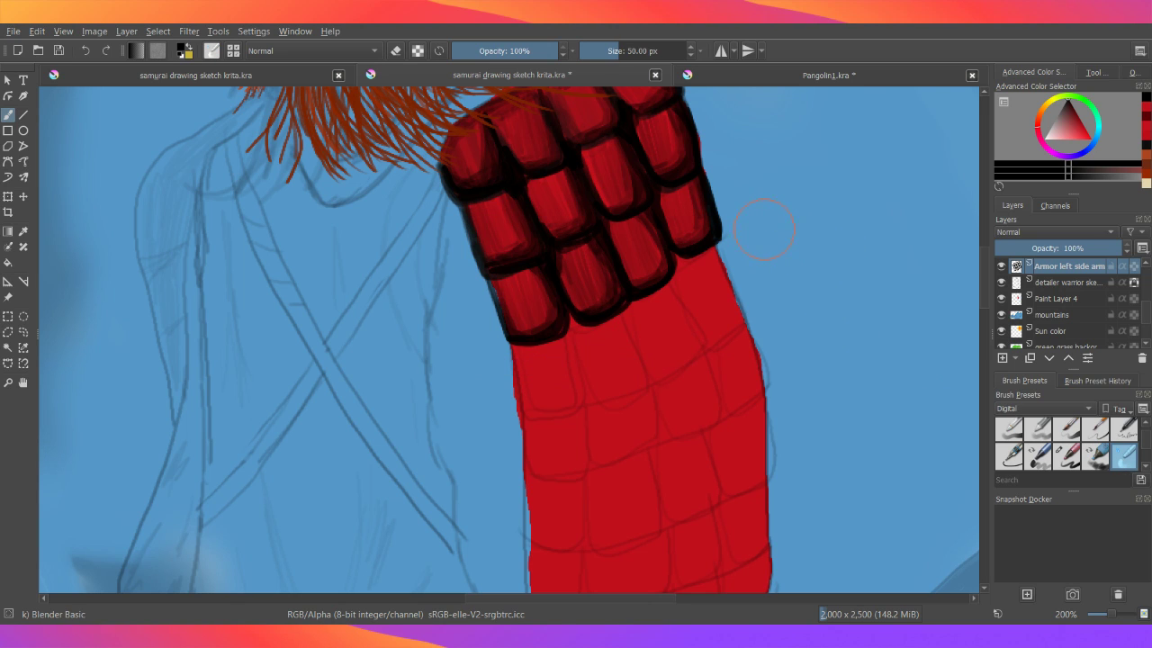
pyautogui.moveTo(598, 51); pyautogui.dragTo(587, 52)
pyautogui.moveTo(597, 51); pyautogui.dragTo(601, 51)
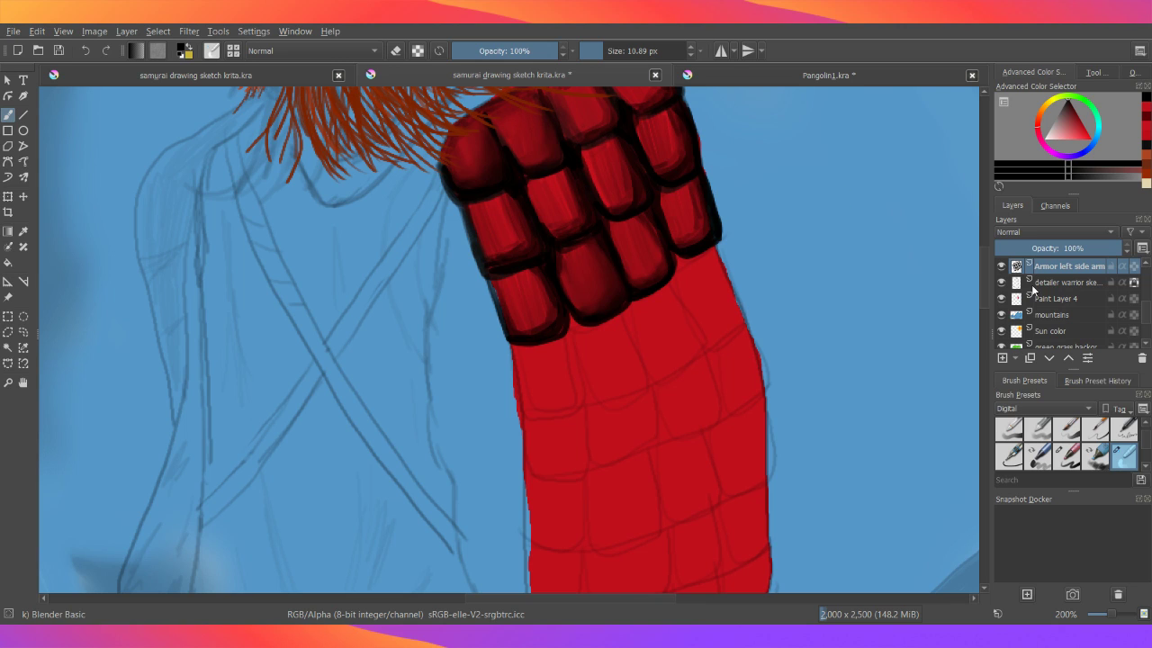
pyautogui.click(1001, 300)
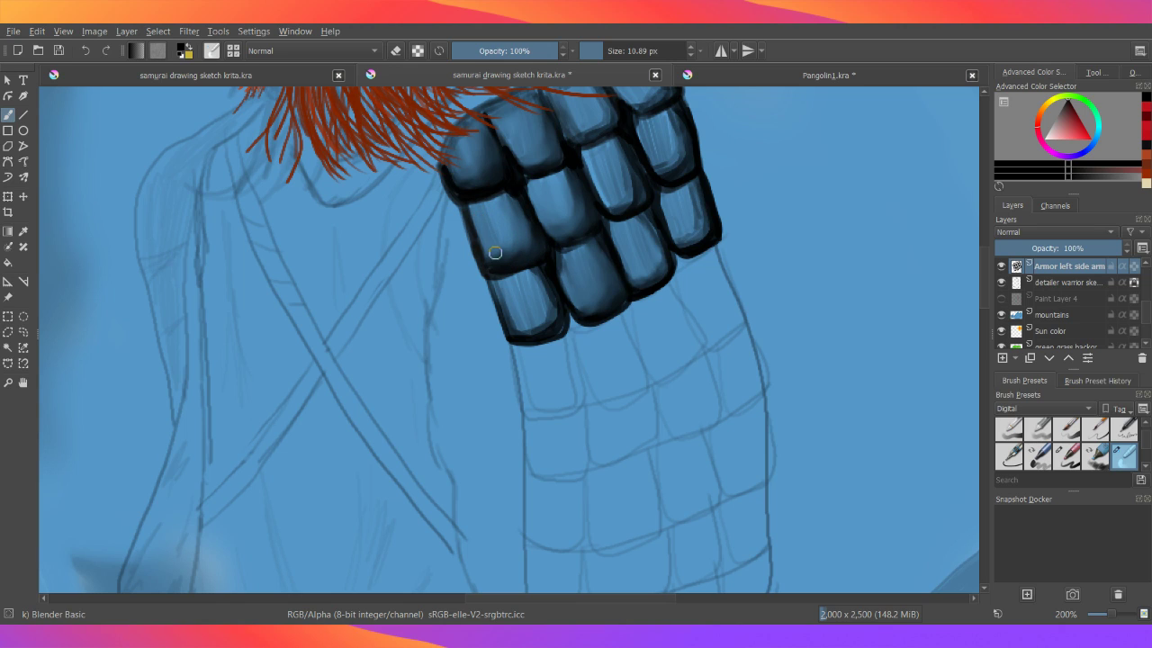
pyautogui.click(1001, 299)
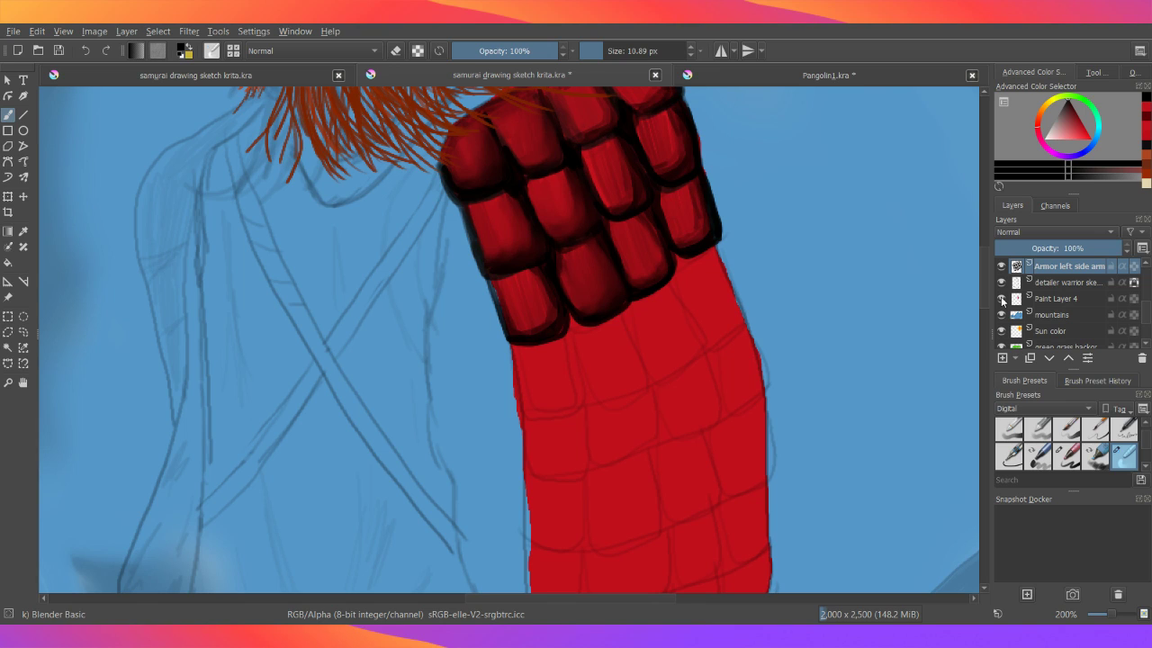
pyautogui.moveTo(615, 154); pyautogui.dragTo(605, 186)
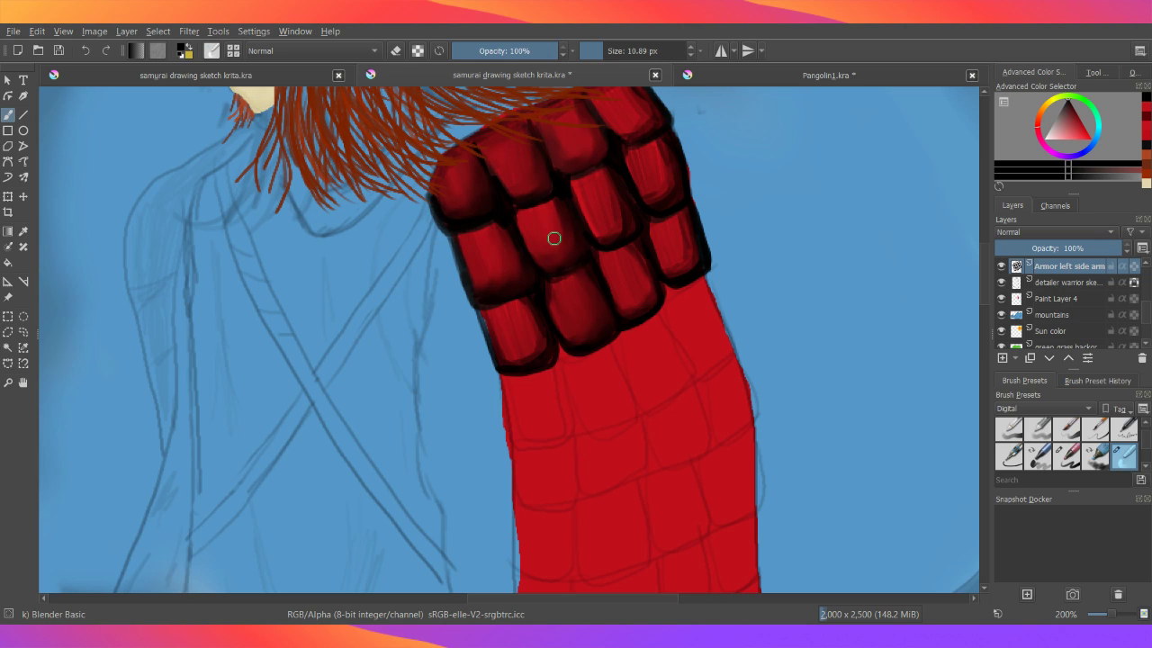
# - Select Basic-5 Size Opacity from the pop-up palette and size it to 15.63 px
pyautogui.rightClick(569, 281)
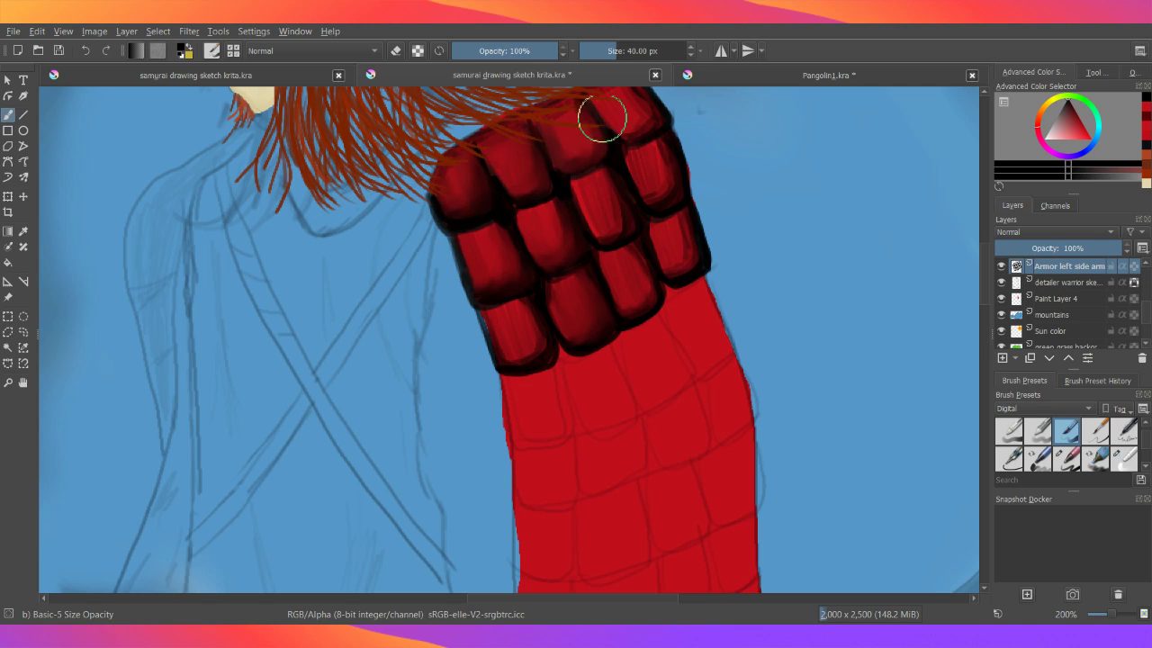
pyautogui.click(604, 51)
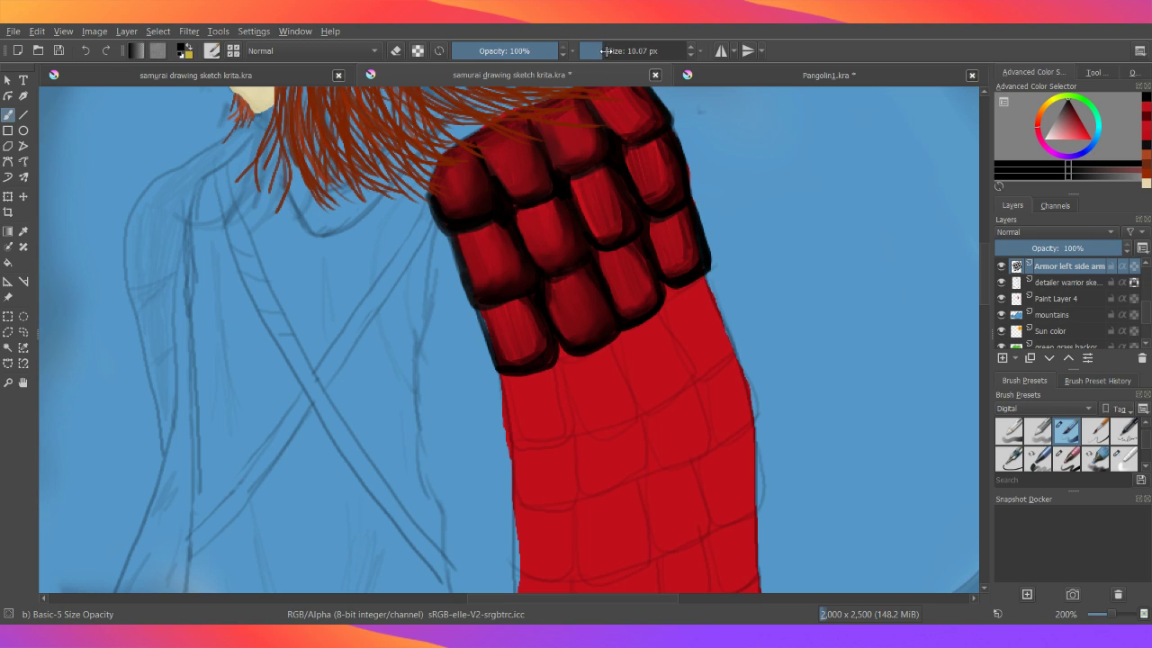
pyautogui.click(606, 51)
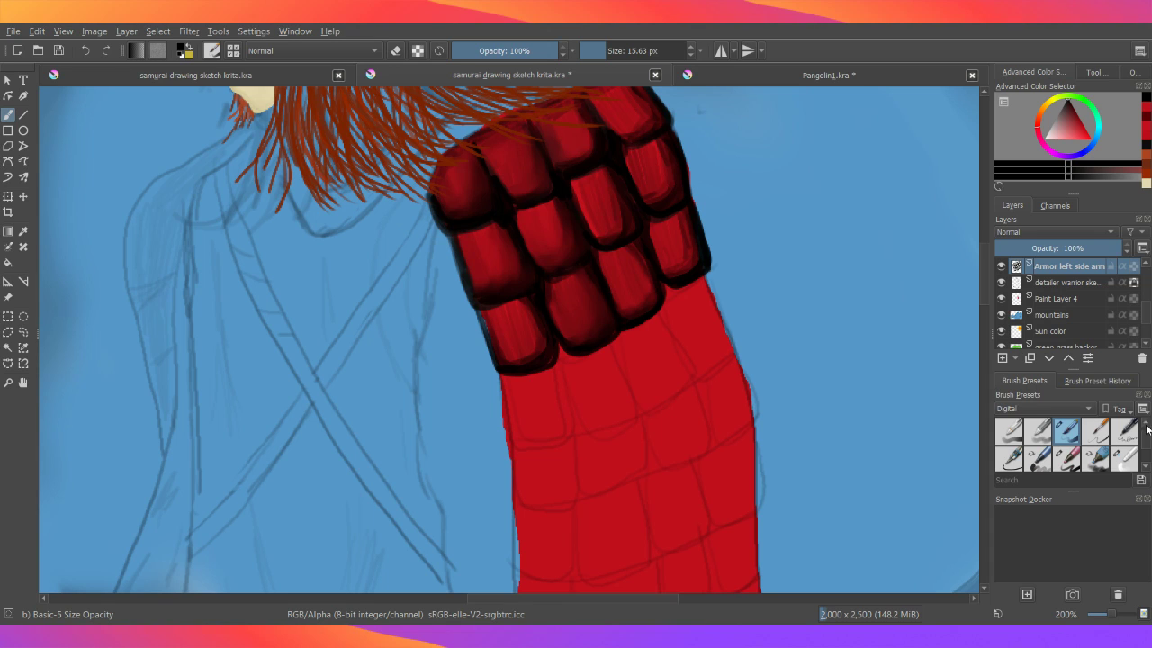
# - Select the Basic-2 Opacity brush preset at 40 px, undoing the trial stroke on the sky
pyautogui.scroll(1, 1146, 431)
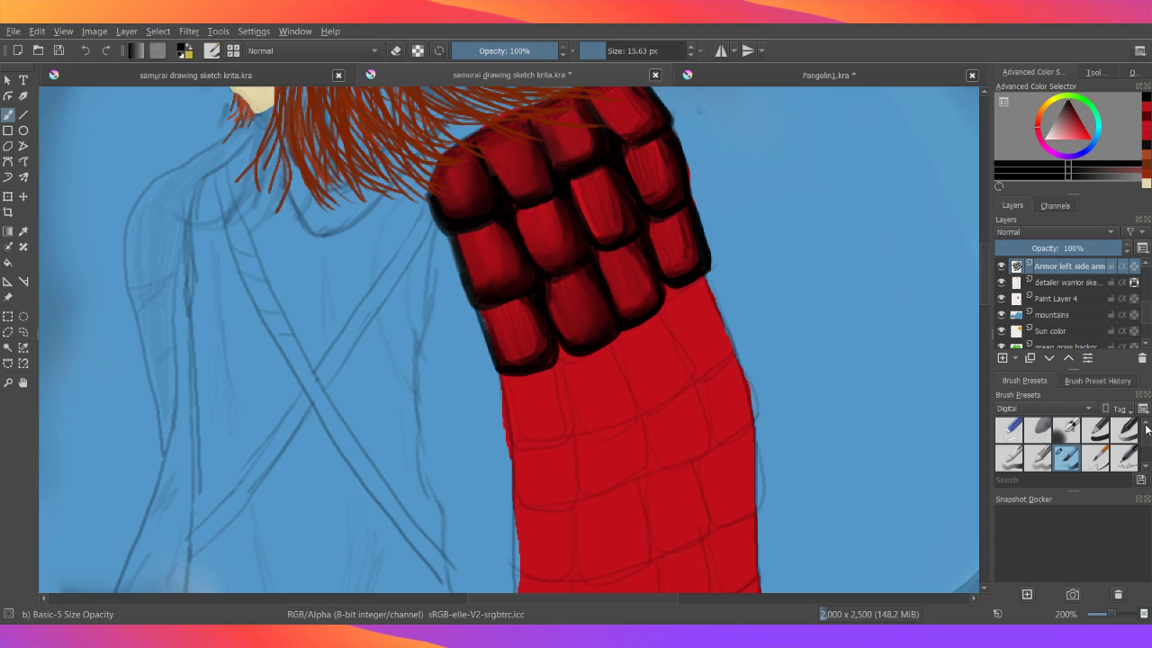
pyautogui.click(1123, 435)
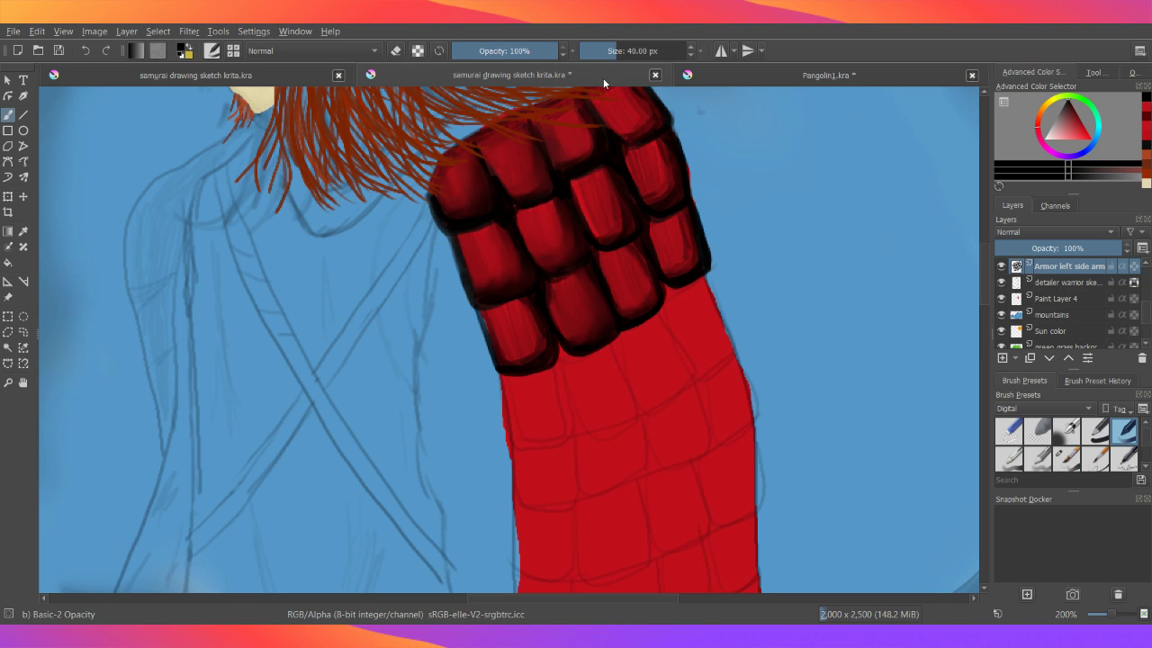
pyautogui.moveTo(767, 135)
pyautogui.mouseDown()
pyautogui.moveTo(760, 182)
pyautogui.moveTo(789, 200)
pyautogui.moveTo(806, 236)
pyautogui.mouseUp()
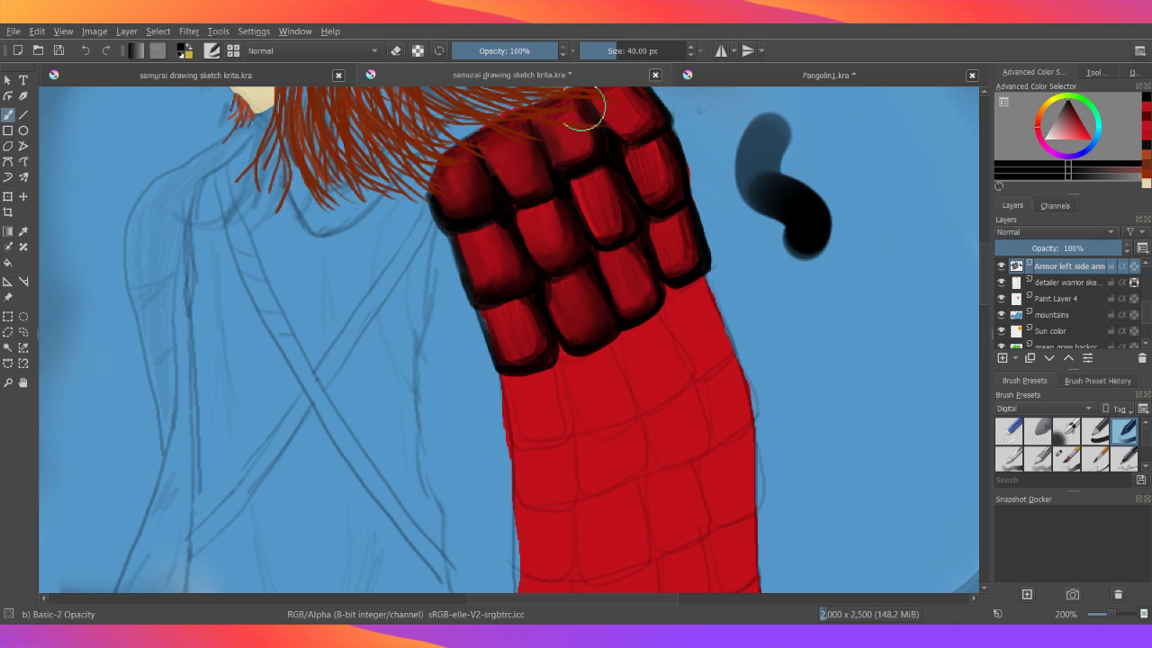
pyautogui.click(85, 51)
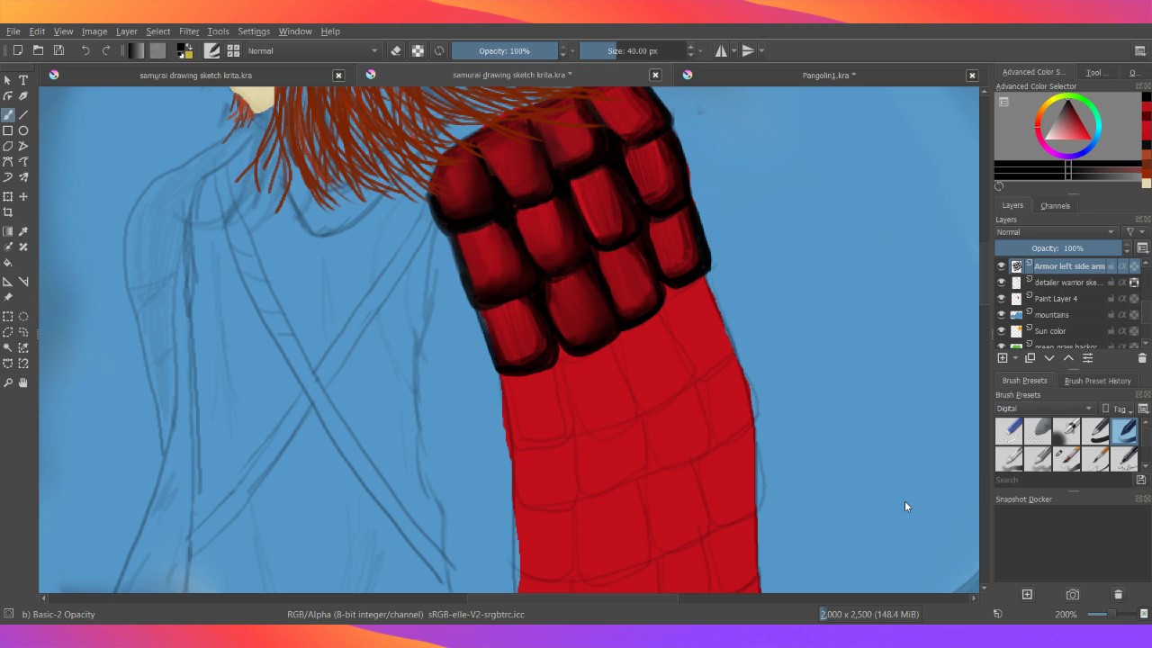
# - Lower the Basic-2 Opacity brush size from 40 px to 9.30 px
pyautogui.click(601, 50)
pyautogui.click(598, 51)
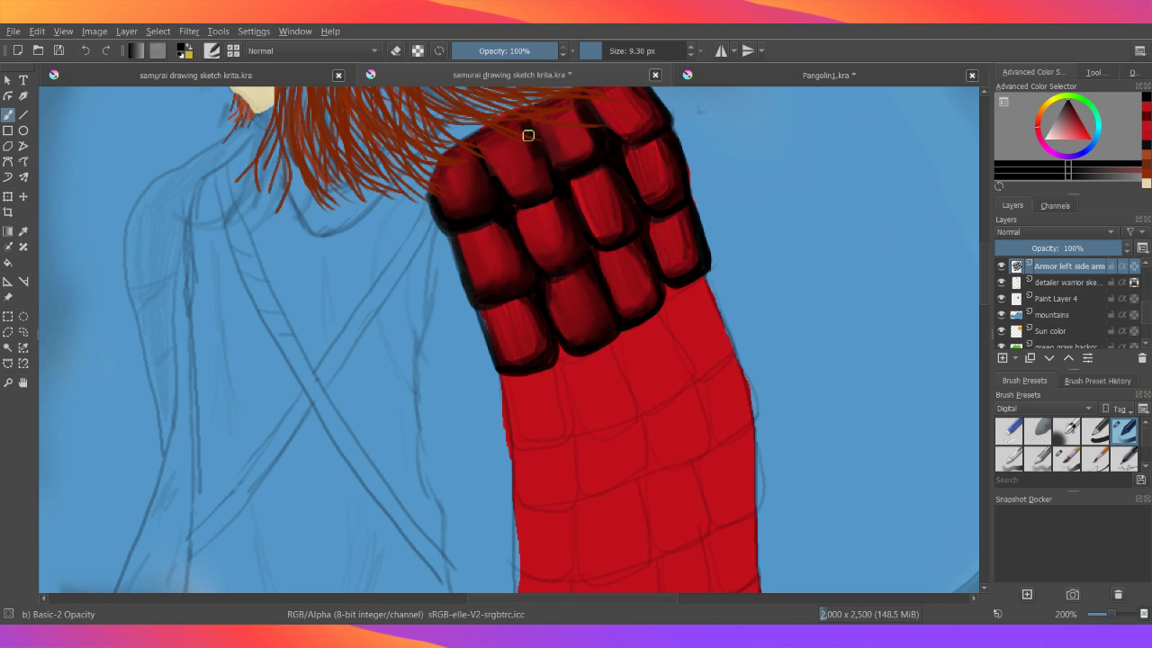
# - Paint two short dark strokes deepening the upper shoulder plates and the upper-right plate edge
pyautogui.moveTo(537, 159); pyautogui.dragTo(544, 188)
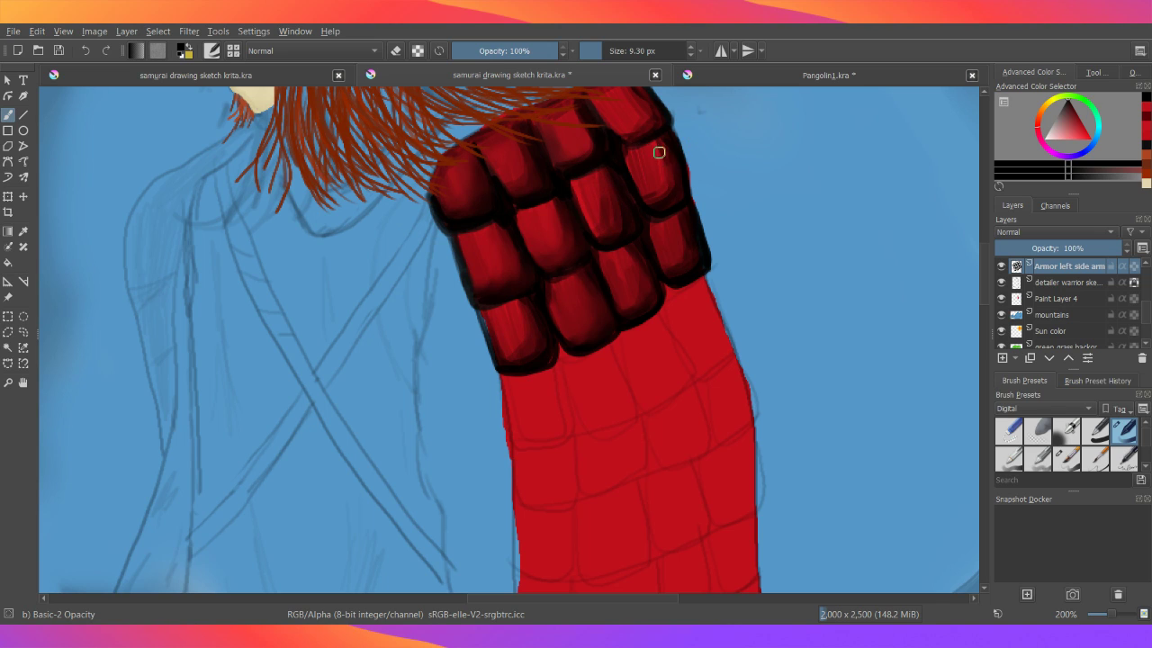
pyautogui.moveTo(658, 149)
pyautogui.mouseDown()
pyautogui.moveTo(665, 162)
pyautogui.moveTo(643, 205)
pyautogui.mouseUp()
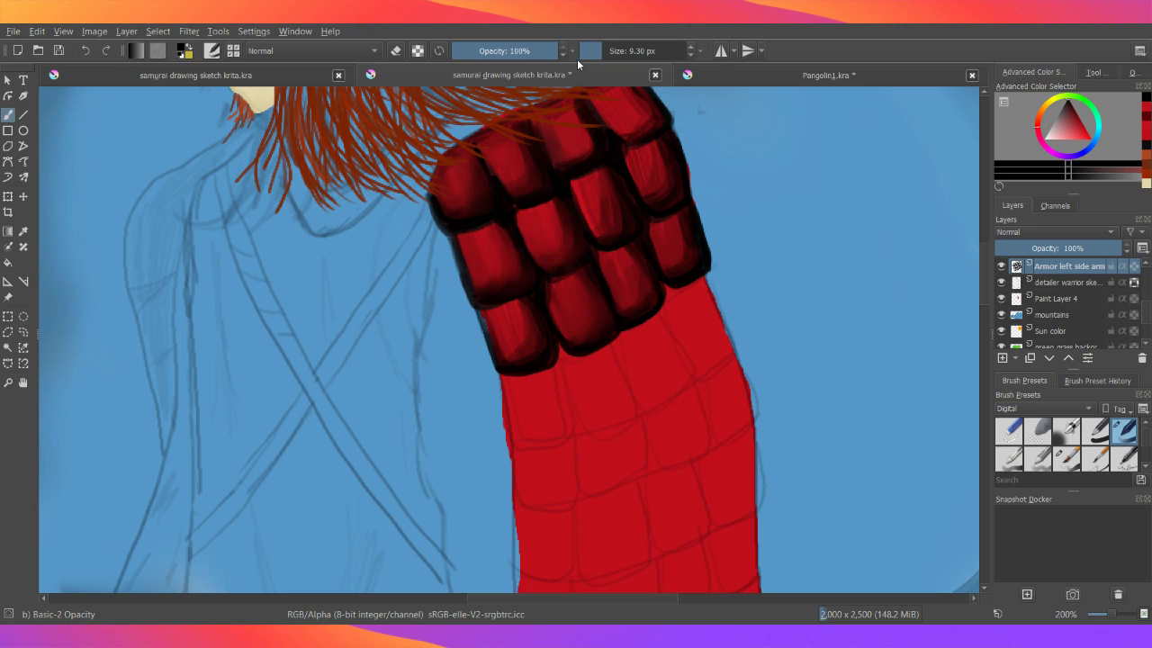
# - Set the brush to 4.48 px and outline the next row of arm scale plates in dark lines
pyautogui.click(597, 49)
pyautogui.moveTo(503, 398)
pyautogui.mouseDown()
pyautogui.moveTo(504, 377)
pyautogui.moveTo(519, 449)
pyautogui.moveTo(571, 435)
pyautogui.moveTo(556, 359)
pyautogui.moveTo(583, 428)
pyautogui.moveTo(634, 419)
pyautogui.moveTo(615, 336)
pyautogui.moveTo(639, 396)
pyautogui.moveTo(668, 403)
pyautogui.moveTo(697, 382)
pyautogui.moveTo(657, 308)
pyautogui.mouseUp()
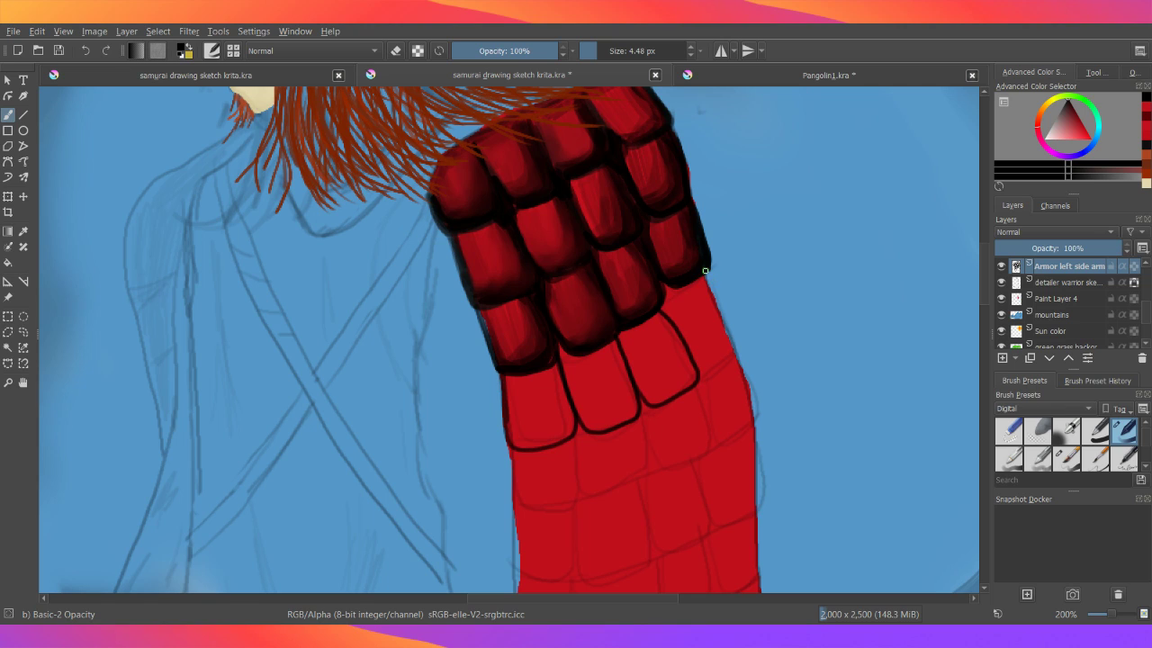
pyautogui.moveTo(705, 270)
pyautogui.mouseDown()
pyautogui.moveTo(734, 354)
pyautogui.moveTo(691, 369)
pyautogui.mouseUp()
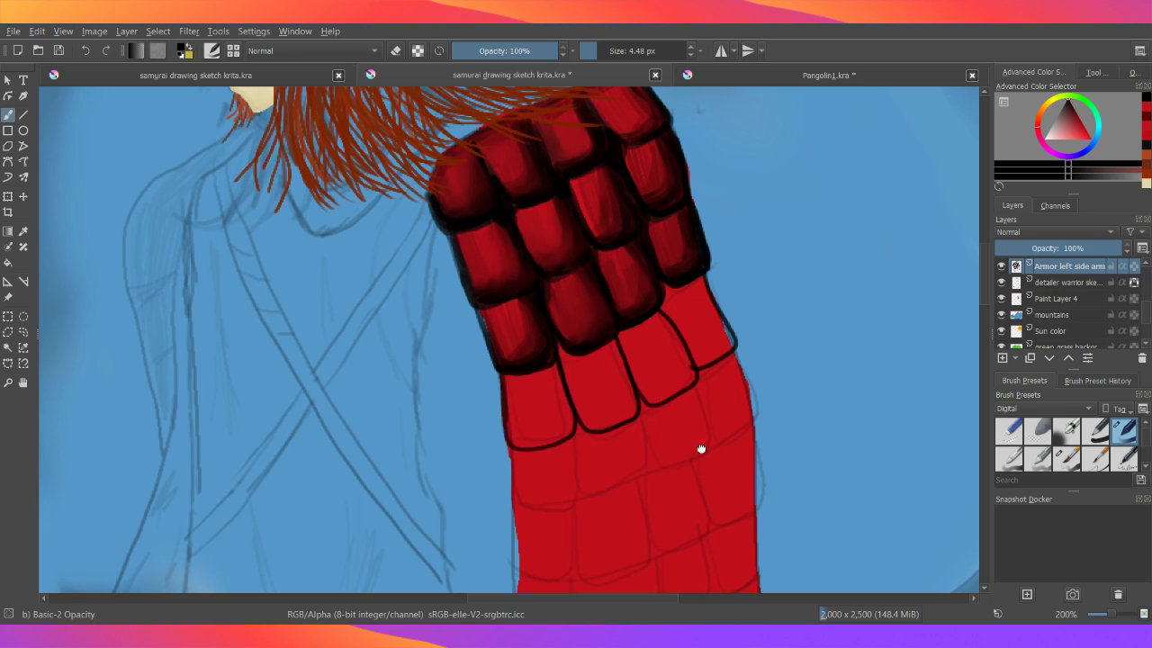
pyautogui.moveTo(691, 436)
pyautogui.mouseDown()
pyautogui.moveTo(695, 459)
pyautogui.moveTo(674, 411)
pyautogui.mouseUp()
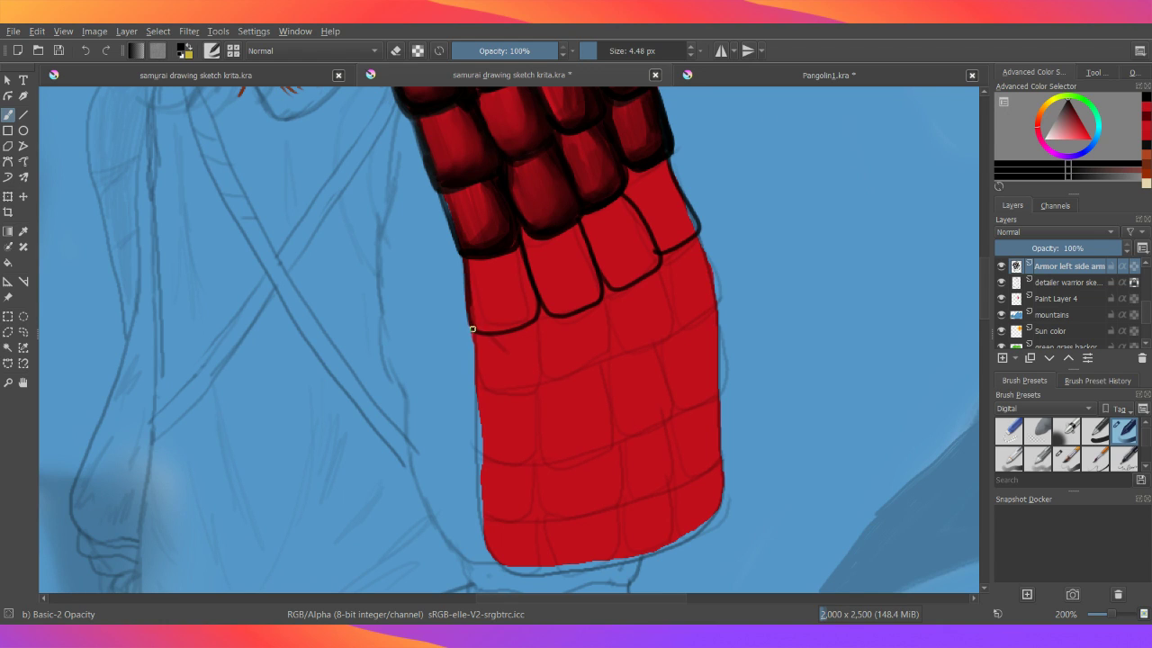
# - Draw dark outlines for another row of plates and the sleeve edges further down the arm
pyautogui.moveTo(474, 331)
pyautogui.mouseDown()
pyautogui.moveTo(471, 362)
pyautogui.moveTo(490, 393)
pyautogui.moveTo(527, 393)
pyautogui.moveTo(541, 371)
pyautogui.moveTo(535, 316)
pyautogui.moveTo(552, 374)
pyautogui.moveTo(608, 364)
pyautogui.moveTo(602, 303)
pyautogui.mouseUp()
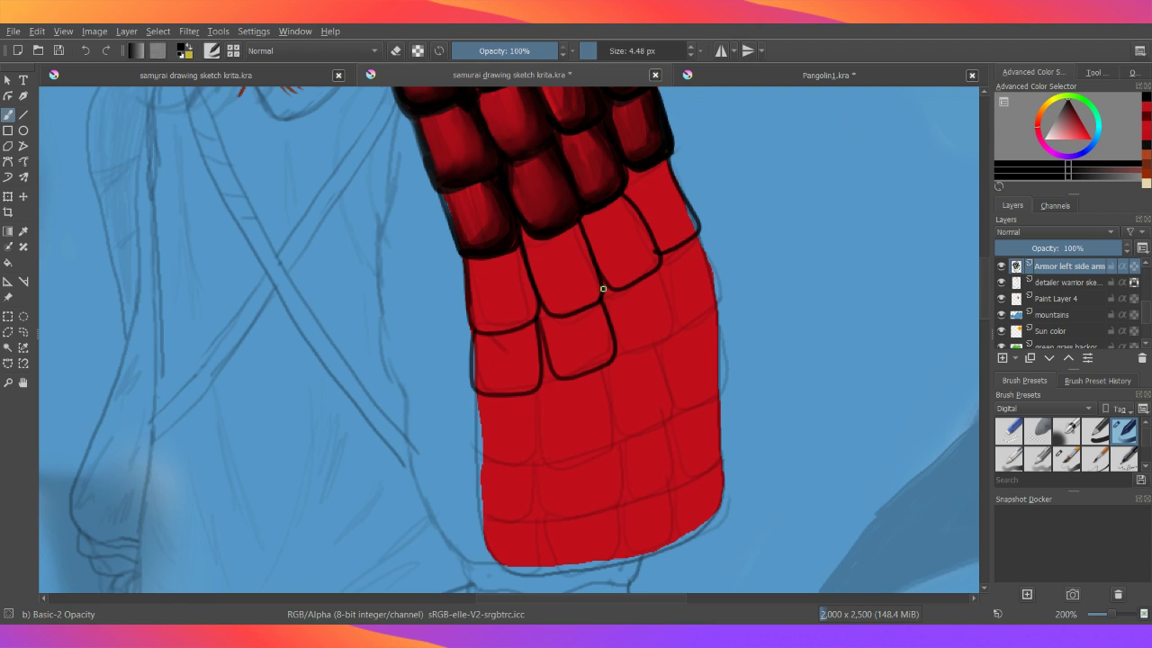
pyautogui.moveTo(610, 290)
pyautogui.mouseDown()
pyautogui.moveTo(623, 348)
pyautogui.moveTo(646, 345)
pyautogui.moveTo(678, 319)
pyautogui.moveTo(659, 260)
pyautogui.moveTo(707, 260)
pyautogui.moveTo(712, 305)
pyautogui.moveTo(685, 319)
pyautogui.moveTo(720, 322)
pyautogui.moveTo(722, 344)
pyautogui.mouseUp()
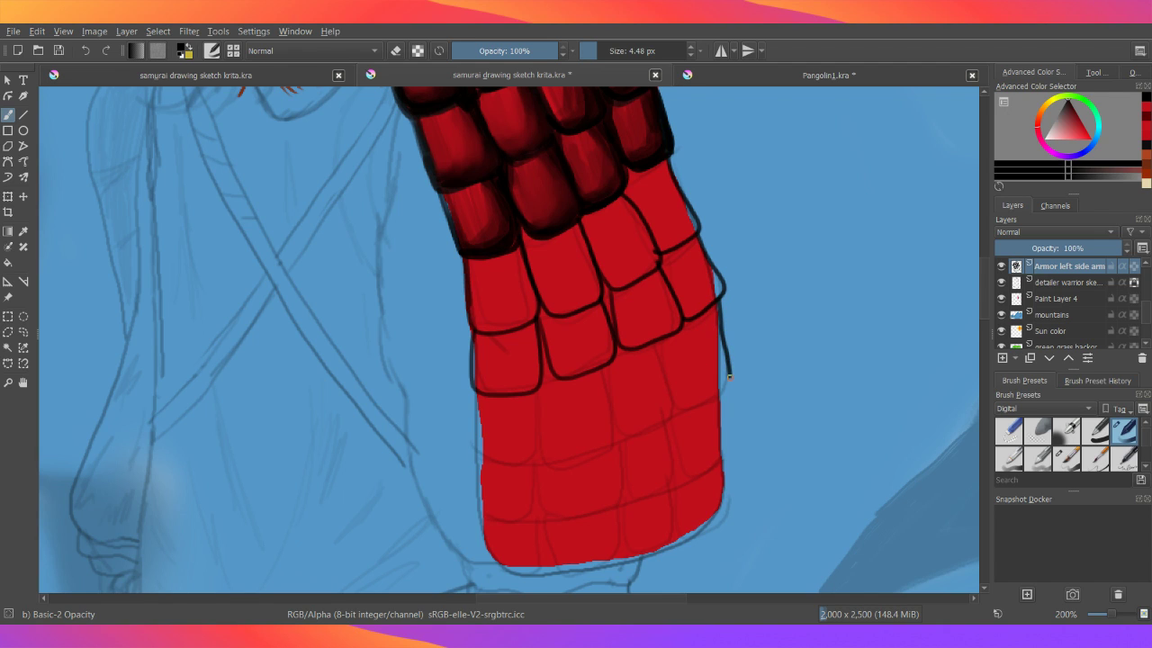
pyautogui.moveTo(720, 392)
pyautogui.mouseDown()
pyautogui.moveTo(677, 402)
pyautogui.moveTo(660, 334)
pyautogui.mouseUp()
pyautogui.moveTo(473, 396)
pyautogui.mouseDown()
pyautogui.moveTo(475, 438)
pyautogui.moveTo(493, 467)
pyautogui.moveTo(538, 445)
pyautogui.moveTo(532, 392)
pyautogui.moveTo(551, 448)
pyautogui.moveTo(570, 461)
pyautogui.moveTo(612, 436)
pyautogui.moveTo(597, 367)
pyautogui.moveTo(635, 436)
pyautogui.moveTo(678, 408)
pyautogui.moveTo(676, 394)
pyautogui.mouseUp()
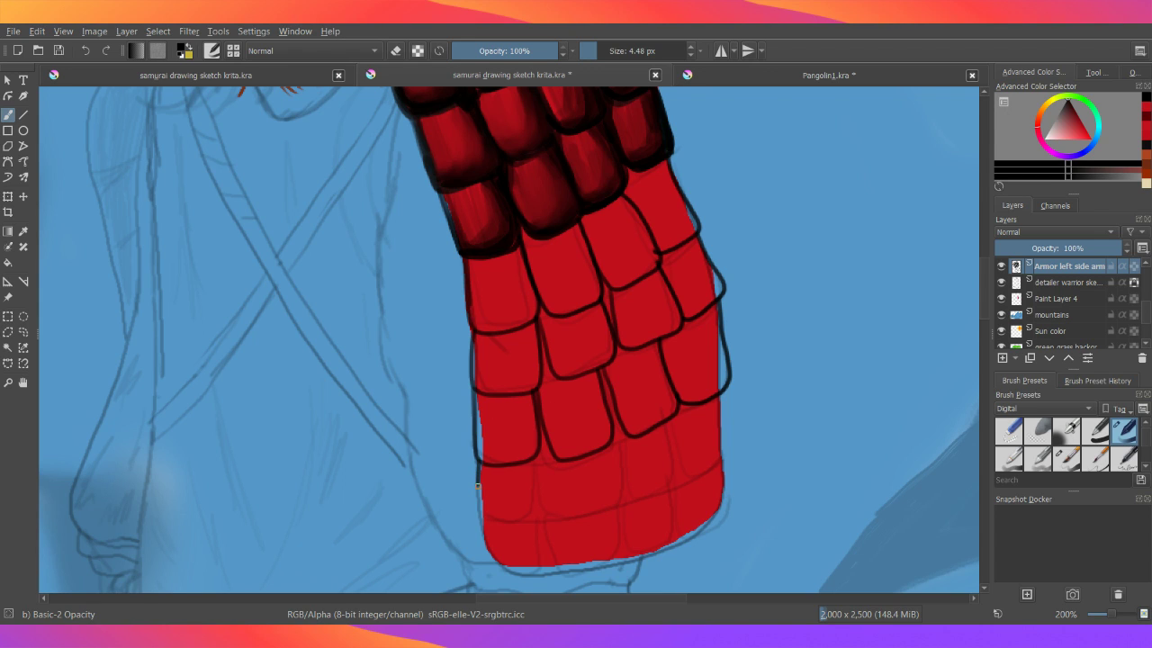
pyautogui.moveTo(476, 515)
pyautogui.mouseDown()
pyautogui.moveTo(520, 520)
pyautogui.moveTo(538, 499)
pyautogui.moveTo(537, 447)
pyautogui.moveTo(550, 511)
pyautogui.moveTo(620, 505)
pyautogui.moveTo(617, 443)
pyautogui.mouseUp()
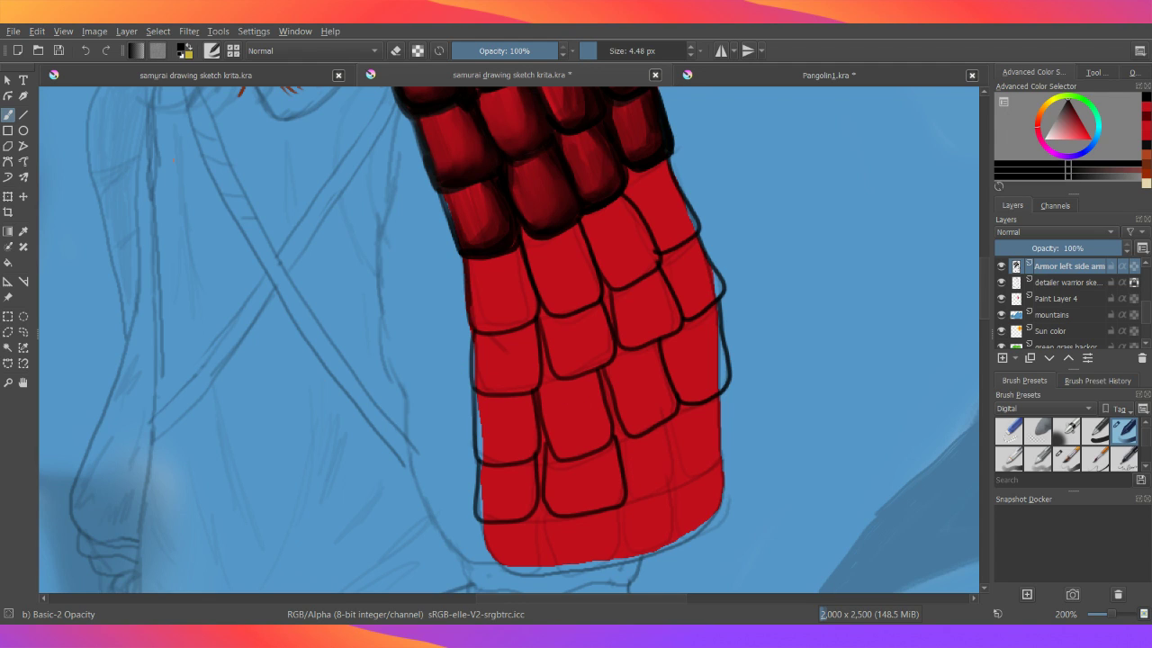
# - Undo the last outlines, redo one, then outline the remaining plates down to the sleeve's cuff
pyautogui.click(85, 51)
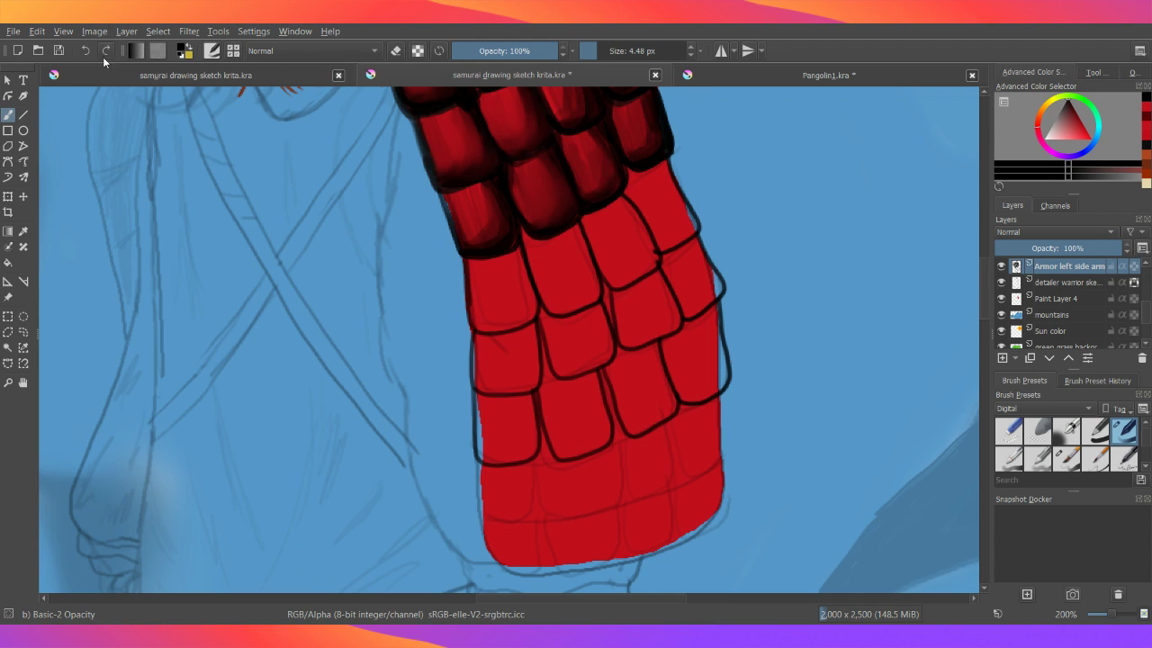
pyautogui.click(104, 50)
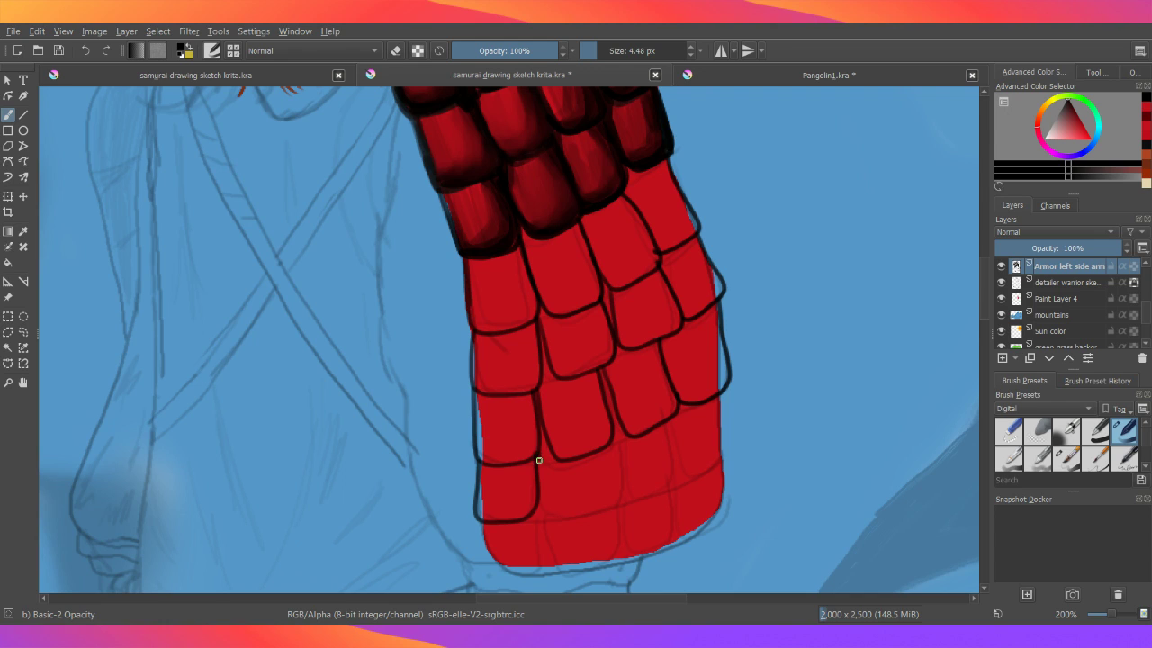
pyautogui.moveTo(538, 459)
pyautogui.mouseDown()
pyautogui.moveTo(555, 512)
pyautogui.moveTo(607, 512)
pyautogui.moveTo(623, 502)
pyautogui.moveTo(609, 442)
pyautogui.mouseUp()
pyautogui.moveTo(614, 437)
pyautogui.mouseDown()
pyautogui.moveTo(643, 498)
pyautogui.moveTo(686, 475)
pyautogui.moveTo(672, 418)
pyautogui.moveTo(698, 473)
pyautogui.moveTo(726, 462)
pyautogui.moveTo(734, 419)
pyautogui.mouseUp()
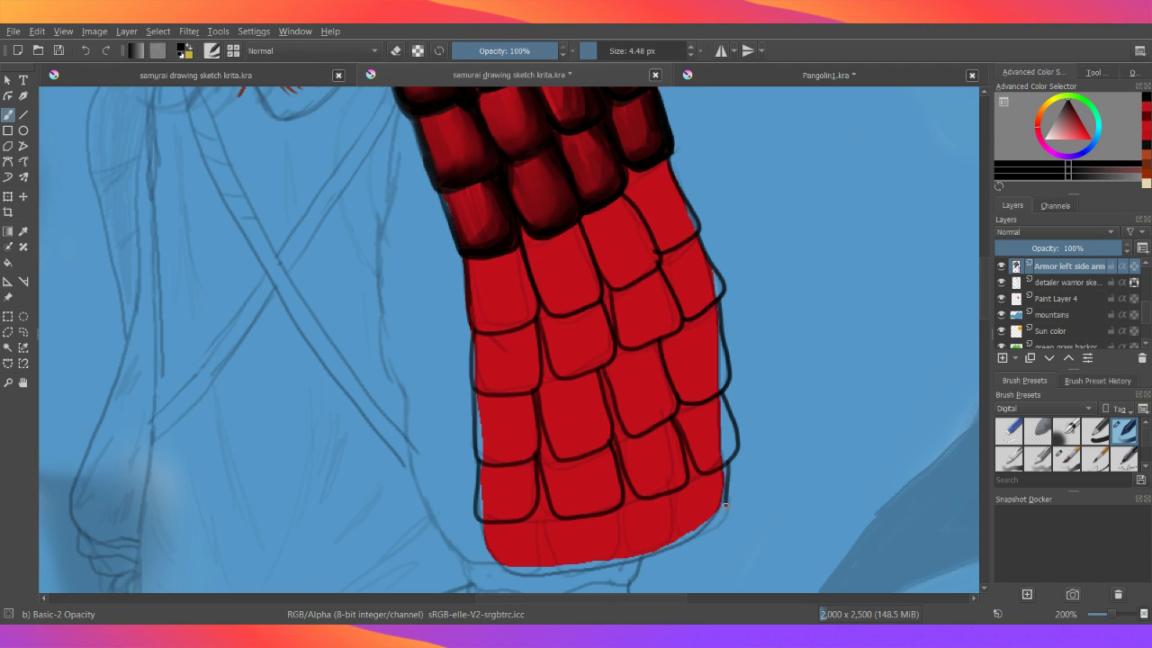
pyautogui.moveTo(717, 532)
pyautogui.mouseDown()
pyautogui.moveTo(673, 532)
pyautogui.moveTo(667, 497)
pyautogui.mouseUp()
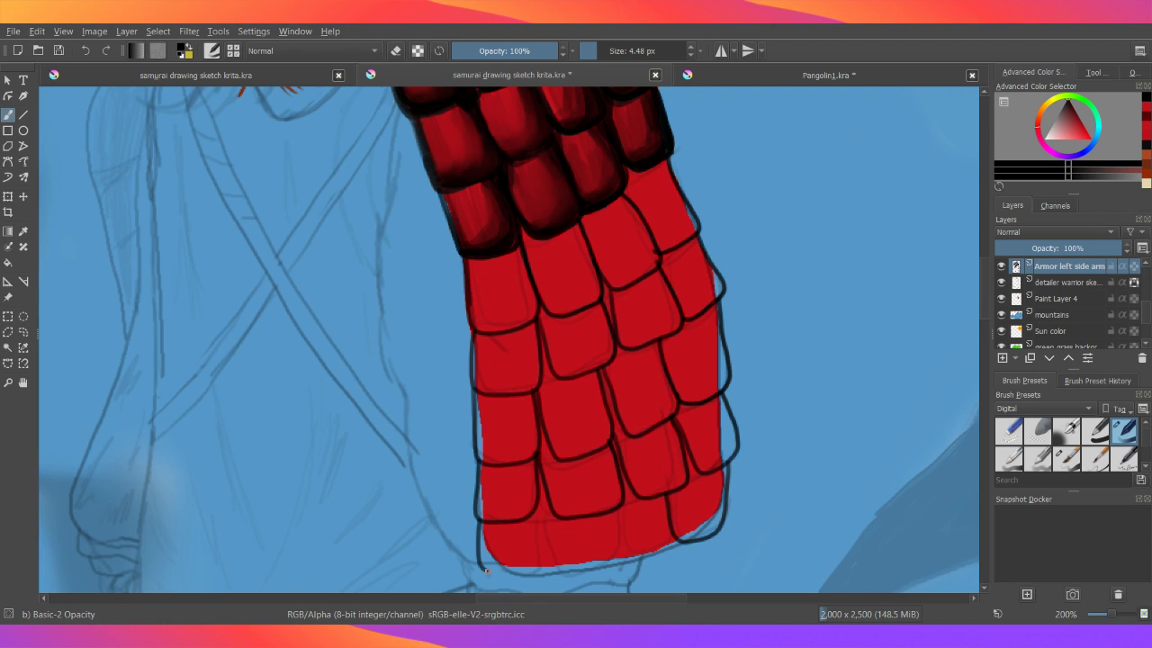
pyautogui.moveTo(538, 571)
pyautogui.mouseDown()
pyautogui.moveTo(536, 510)
pyautogui.moveTo(549, 557)
pyautogui.moveTo(583, 570)
pyautogui.moveTo(605, 566)
pyautogui.moveTo(609, 511)
pyautogui.mouseUp()
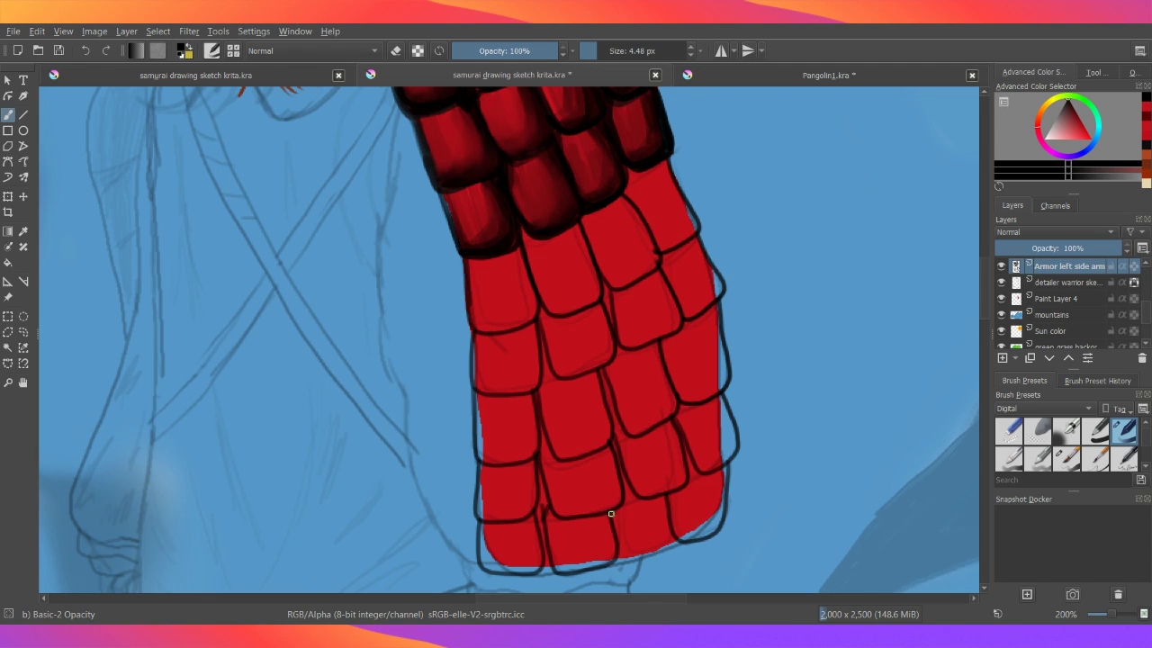
pyautogui.moveTo(609, 511); pyautogui.dragTo(628, 559)
# - Undo a stroke, enlarge the brush to 10.89 px, and shade scale edges dark red below the shaded rows
pyautogui.hotkey('ctrl', 'z')
pyautogui.scroll(1, 523, 238)
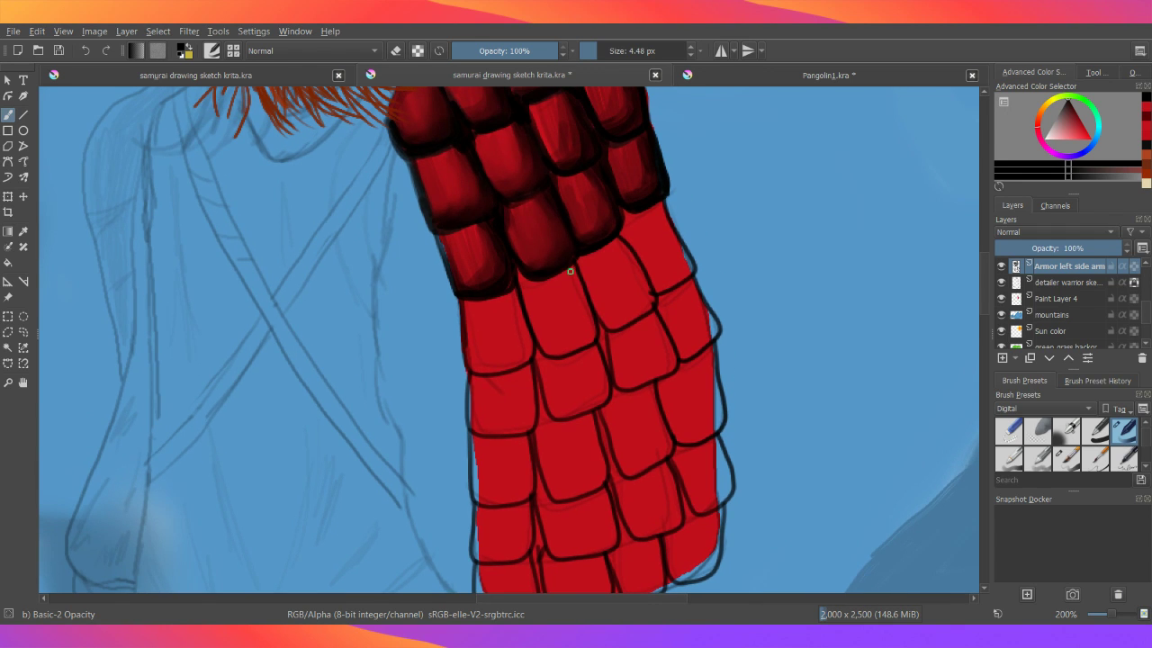
pyautogui.moveTo(597, 45); pyautogui.dragTo(601, 53)
pyautogui.moveTo(522, 313)
pyautogui.mouseDown()
pyautogui.moveTo(524, 357)
pyautogui.moveTo(475, 372)
pyautogui.moveTo(520, 359)
pyautogui.moveTo(527, 337)
pyautogui.moveTo(494, 290)
pyautogui.moveTo(466, 305)
pyautogui.mouseUp()
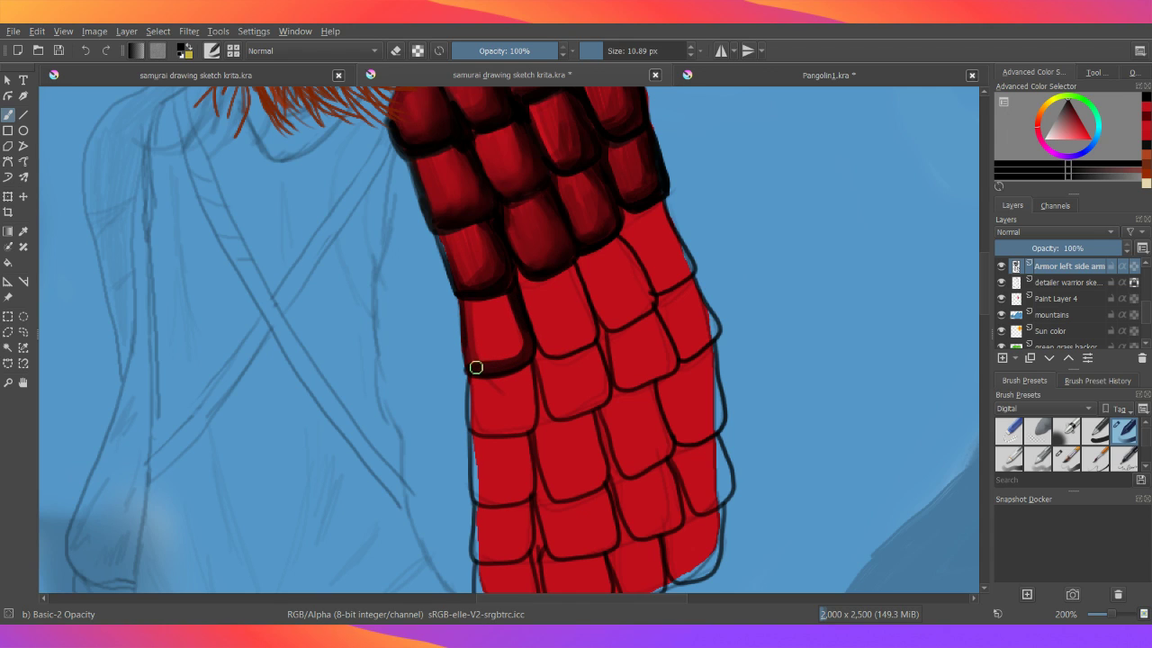
pyautogui.moveTo(478, 356)
pyautogui.mouseDown()
pyautogui.moveTo(514, 358)
pyautogui.moveTo(522, 342)
pyautogui.moveTo(486, 360)
pyautogui.moveTo(518, 343)
pyautogui.moveTo(506, 296)
pyautogui.moveTo(518, 344)
pyautogui.moveTo(520, 329)
pyautogui.moveTo(507, 357)
pyautogui.moveTo(474, 363)
pyautogui.moveTo(512, 352)
pyautogui.moveTo(517, 319)
pyautogui.moveTo(516, 355)
pyautogui.moveTo(498, 297)
pyautogui.moveTo(503, 357)
pyautogui.moveTo(481, 350)
pyautogui.moveTo(471, 327)
pyautogui.mouseUp()
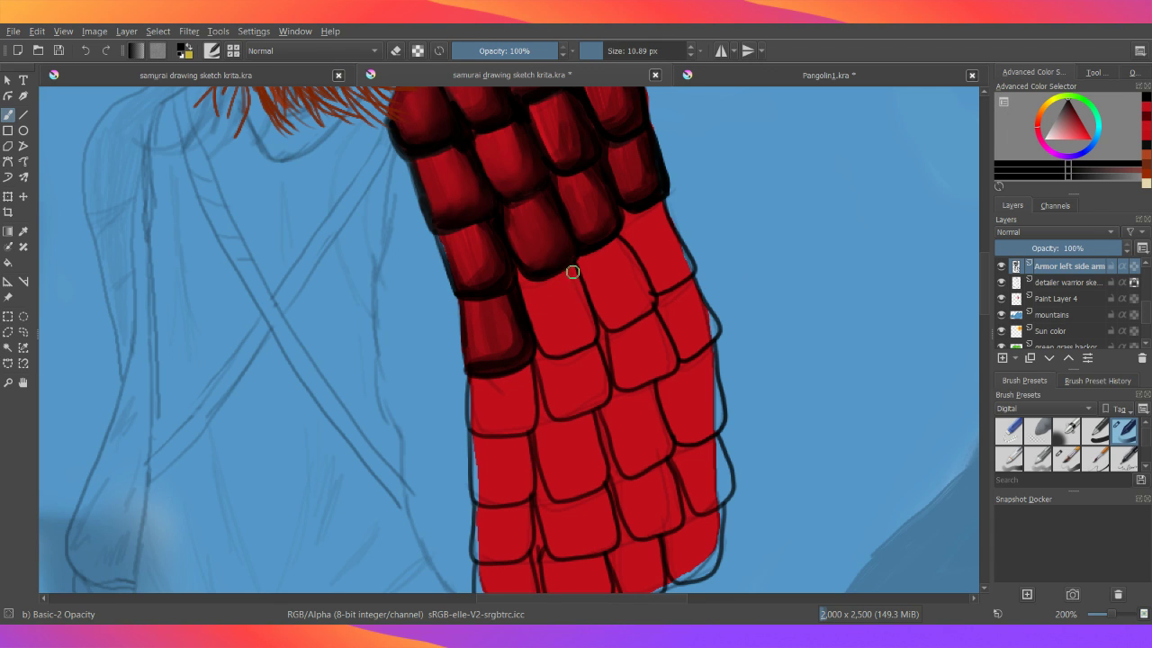
pyautogui.moveTo(571, 266)
pyautogui.mouseDown()
pyautogui.moveTo(591, 337)
pyautogui.moveTo(553, 352)
pyautogui.moveTo(537, 342)
pyautogui.moveTo(576, 343)
pyautogui.moveTo(587, 317)
pyautogui.mouseUp()
pyautogui.moveTo(553, 347)
pyautogui.mouseDown()
pyautogui.moveTo(576, 329)
pyautogui.moveTo(563, 267)
pyautogui.moveTo(581, 308)
pyautogui.moveTo(571, 282)
pyautogui.moveTo(576, 339)
pyautogui.moveTo(534, 333)
pyautogui.moveTo(522, 268)
pyautogui.moveTo(566, 293)
pyautogui.moveTo(577, 344)
pyautogui.mouseUp()
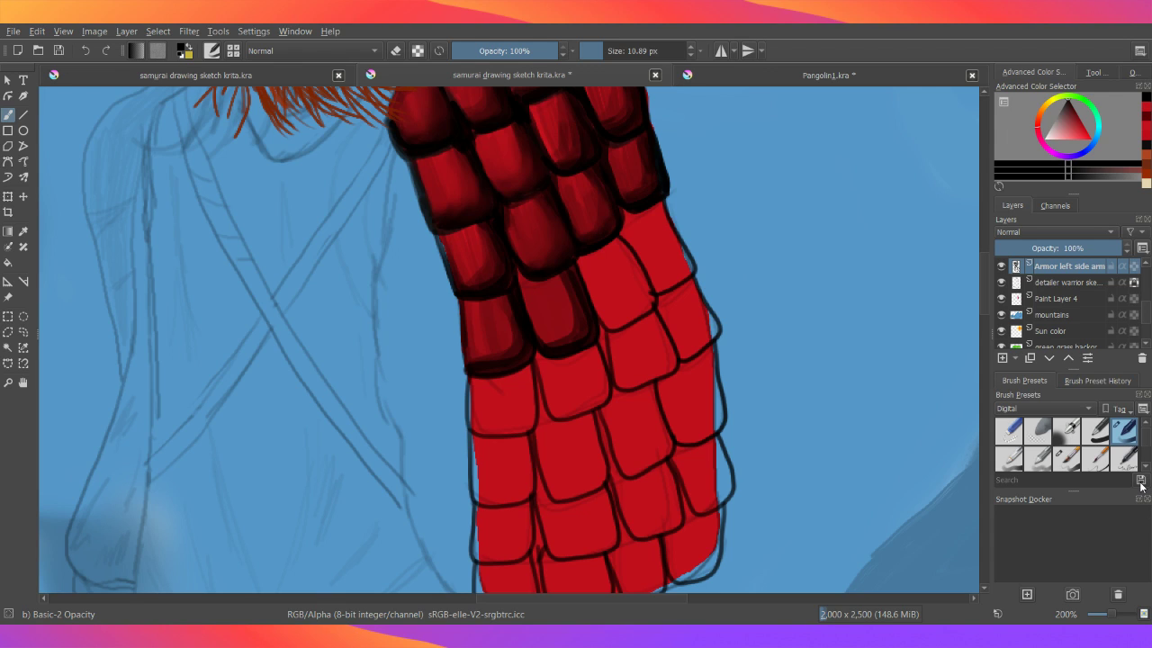
# - Scroll the Brush Presets docker and change its tag from Digital to My Favorites
pyautogui.scroll(-1, 1147, 466)
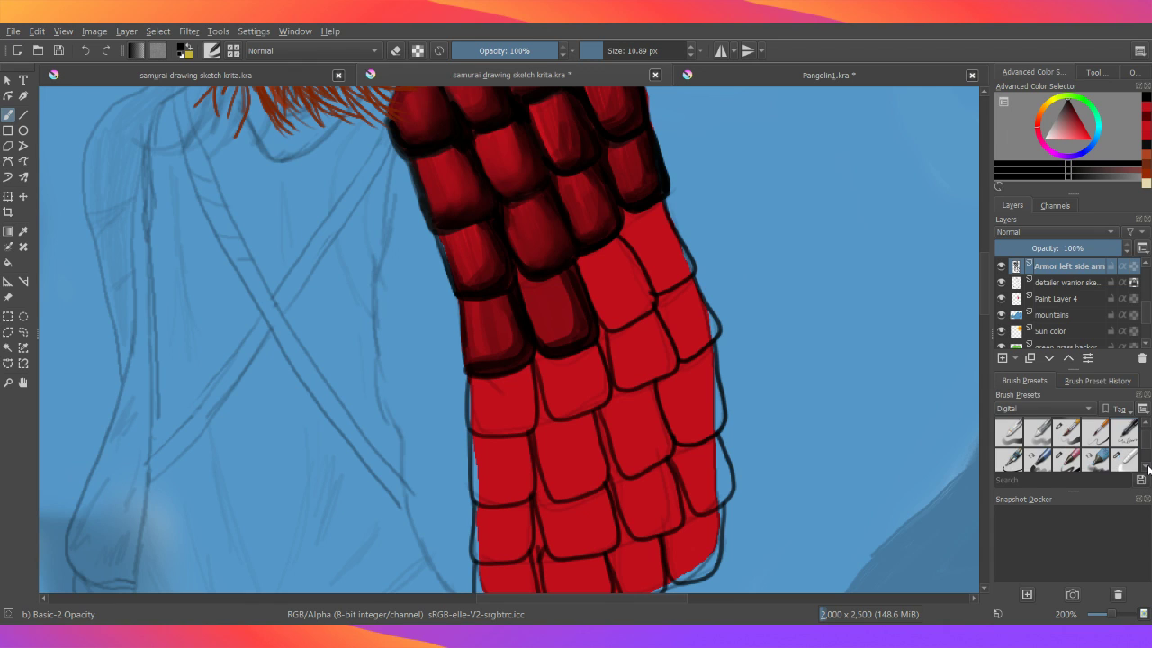
pyautogui.scroll(-1, 1147, 466)
pyautogui.scroll(-2, 1147, 466)
pyautogui.scroll(-1, 1148, 468)
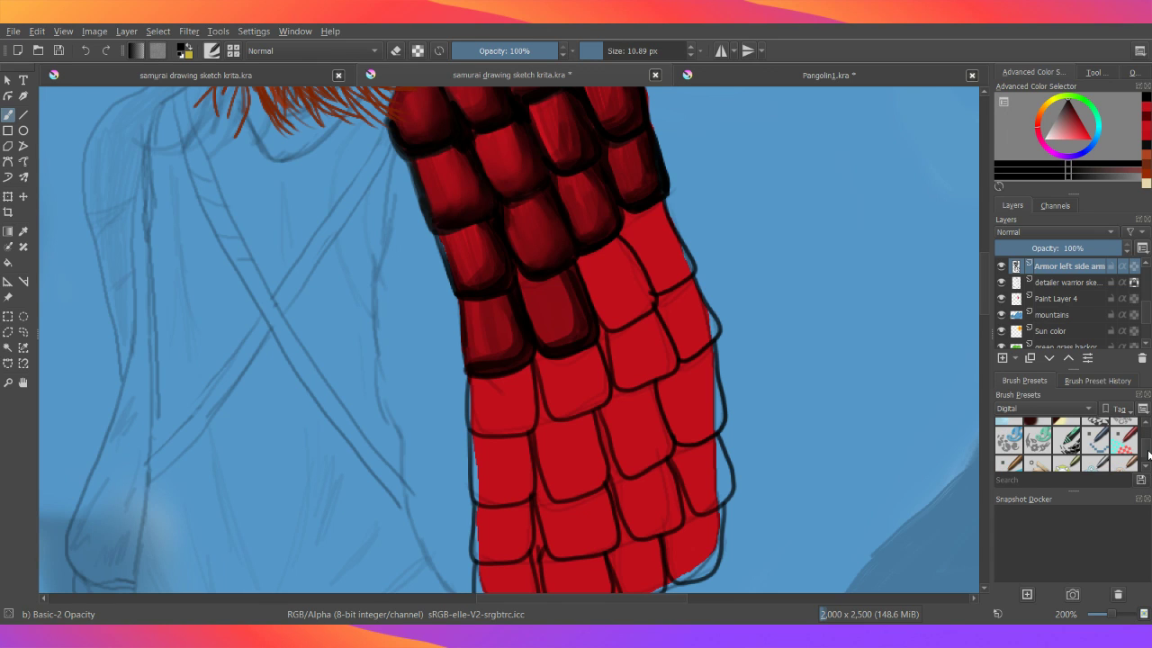
pyautogui.scroll(-1, 1148, 454)
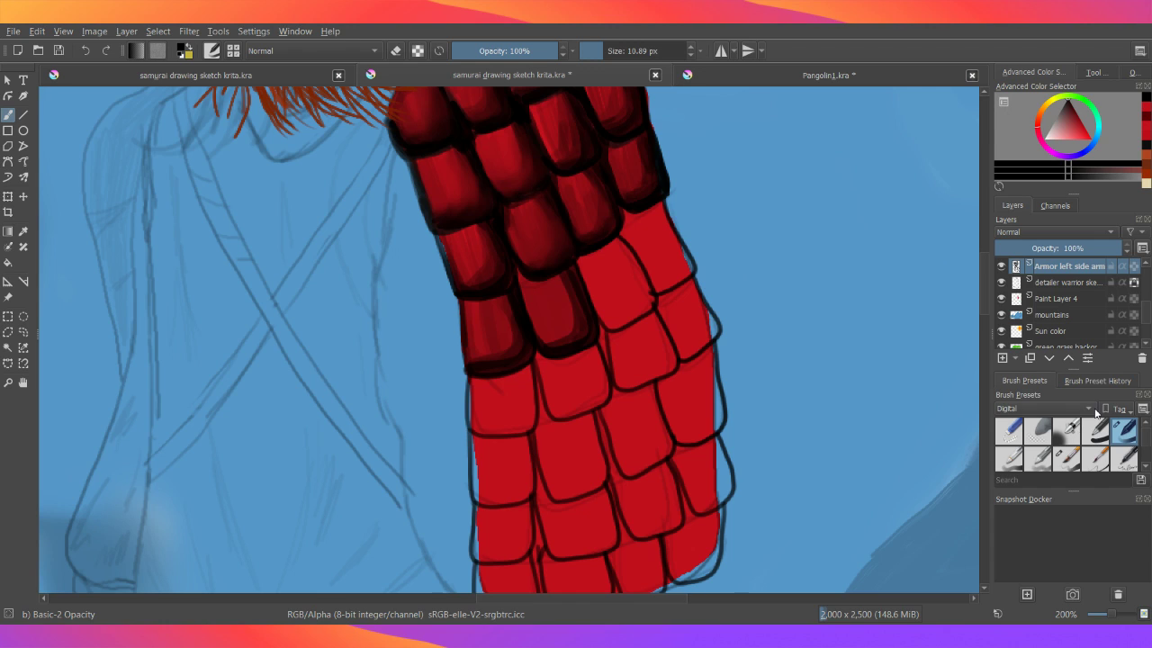
pyautogui.click(1044, 409)
pyautogui.click(1070, 523)
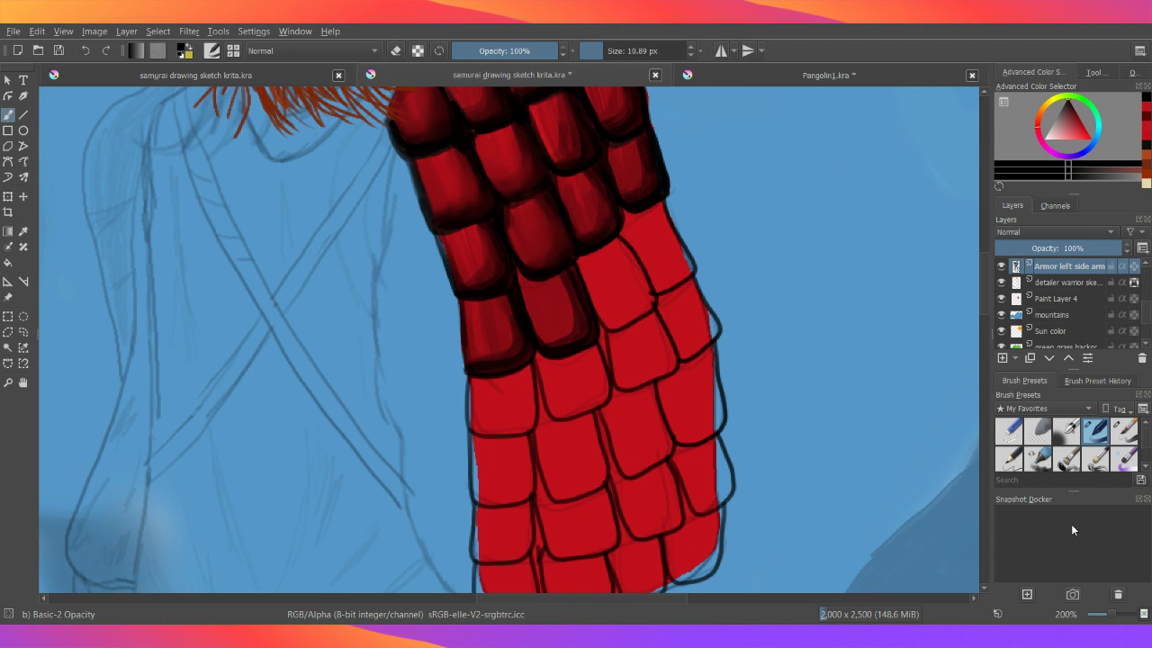
# - Select the Basic-5 Size Opacity brush, undo a sky test stroke, and set size to 9.30 px
pyautogui.click(1124, 432)
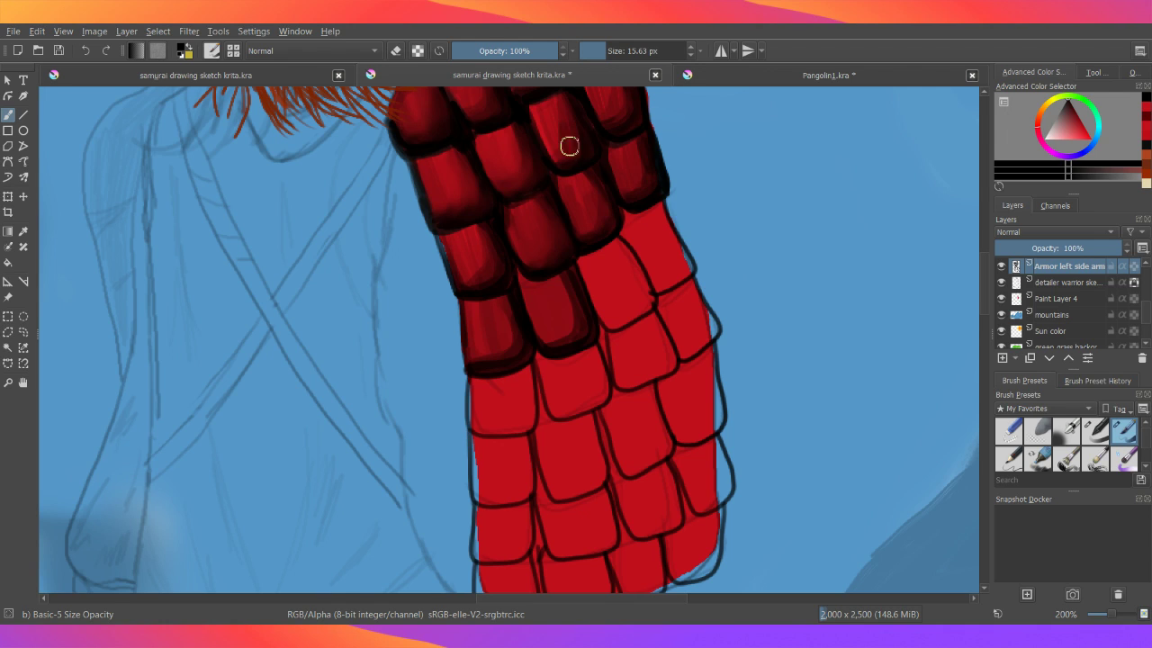
pyautogui.moveTo(737, 150); pyautogui.dragTo(746, 214)
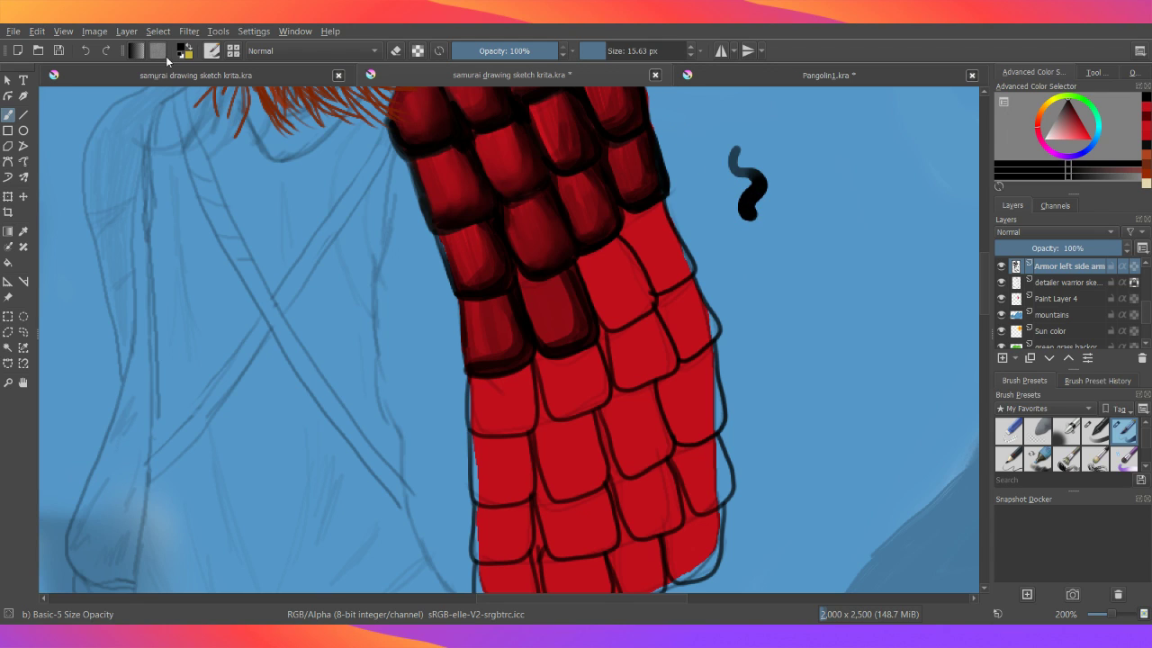
pyautogui.click(84, 53)
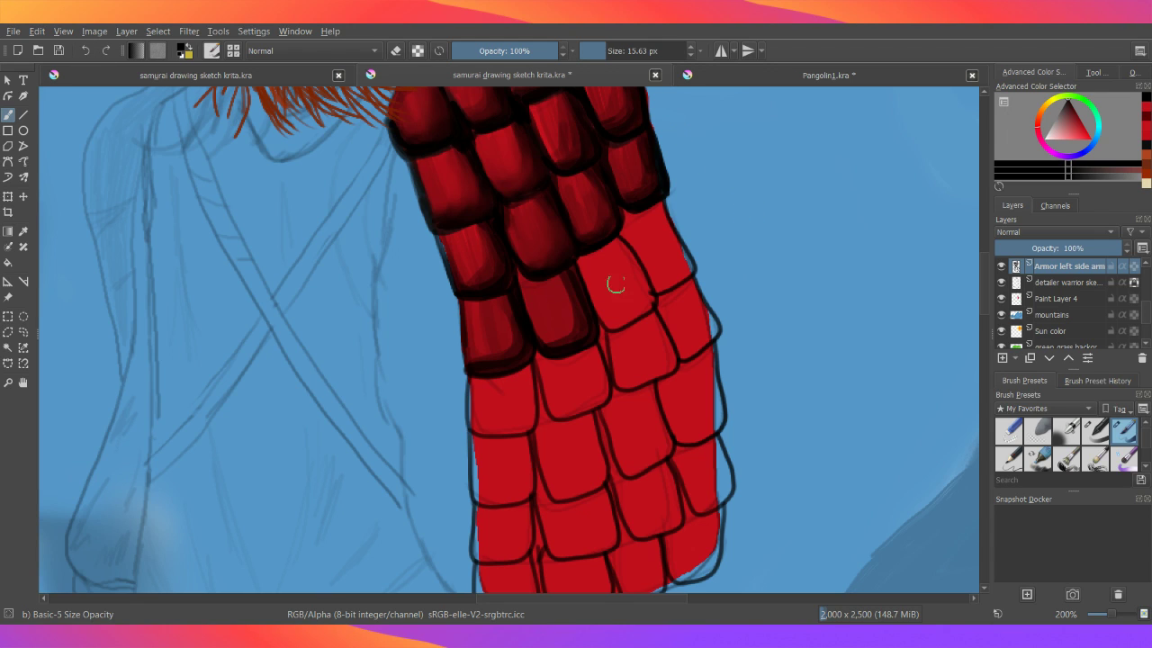
pyautogui.moveTo(603, 50); pyautogui.dragTo(595, 50)
# - Darken the right and upper outline edges of a top-row unshaded scale
pyautogui.moveTo(617, 240)
pyautogui.mouseDown()
pyautogui.moveTo(650, 292)
pyautogui.moveTo(595, 315)
pyautogui.moveTo(612, 322)
pyautogui.moveTo(645, 298)
pyautogui.moveTo(616, 243)
pyautogui.mouseUp()
pyautogui.moveTo(637, 289)
pyautogui.mouseDown()
pyautogui.moveTo(638, 306)
pyautogui.moveTo(610, 248)
pyautogui.moveTo(617, 315)
pyautogui.moveTo(639, 293)
pyautogui.mouseUp()
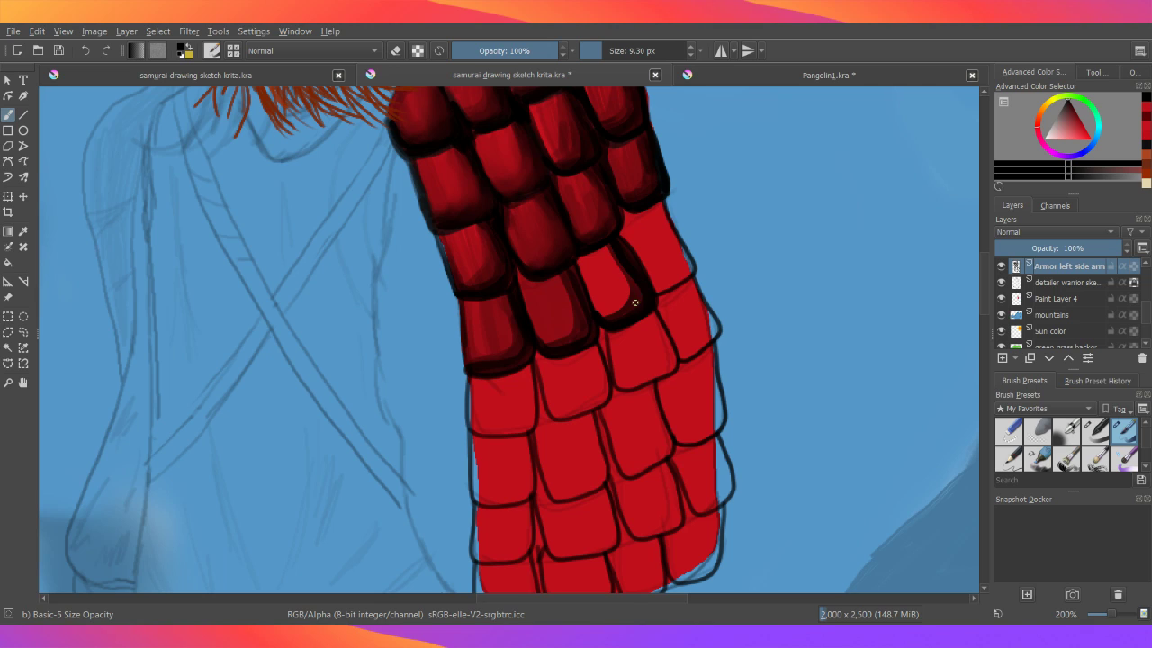
pyautogui.moveTo(610, 252); pyautogui.dragTo(630, 293)
pyautogui.moveTo(592, 252); pyautogui.dragTo(587, 269)
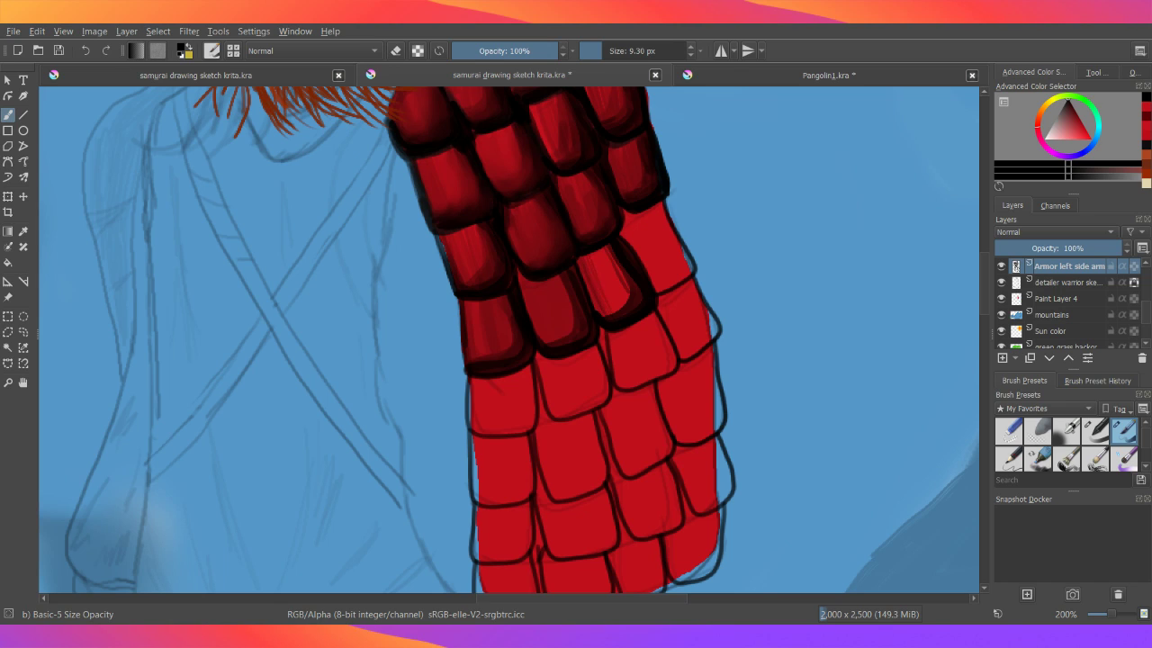
pyautogui.moveTo(591, 255); pyautogui.dragTo(610, 291)
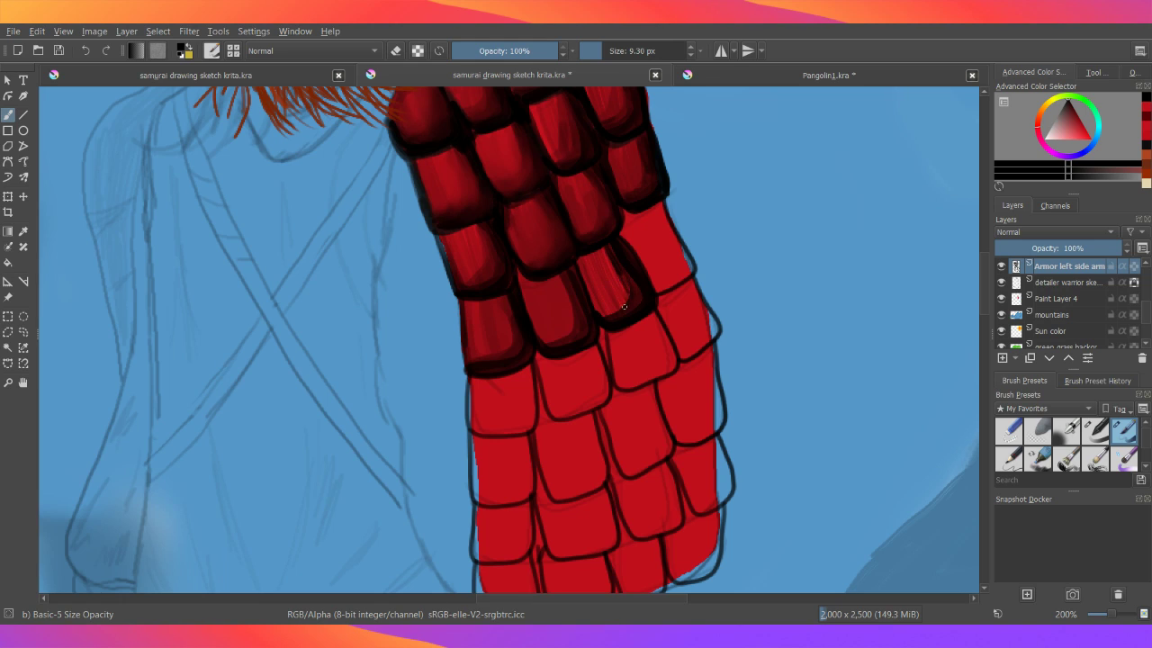
# - At about 14.6 px, shade the armor scale's edges dark red and add a lighter highlight
pyautogui.click(606, 51)
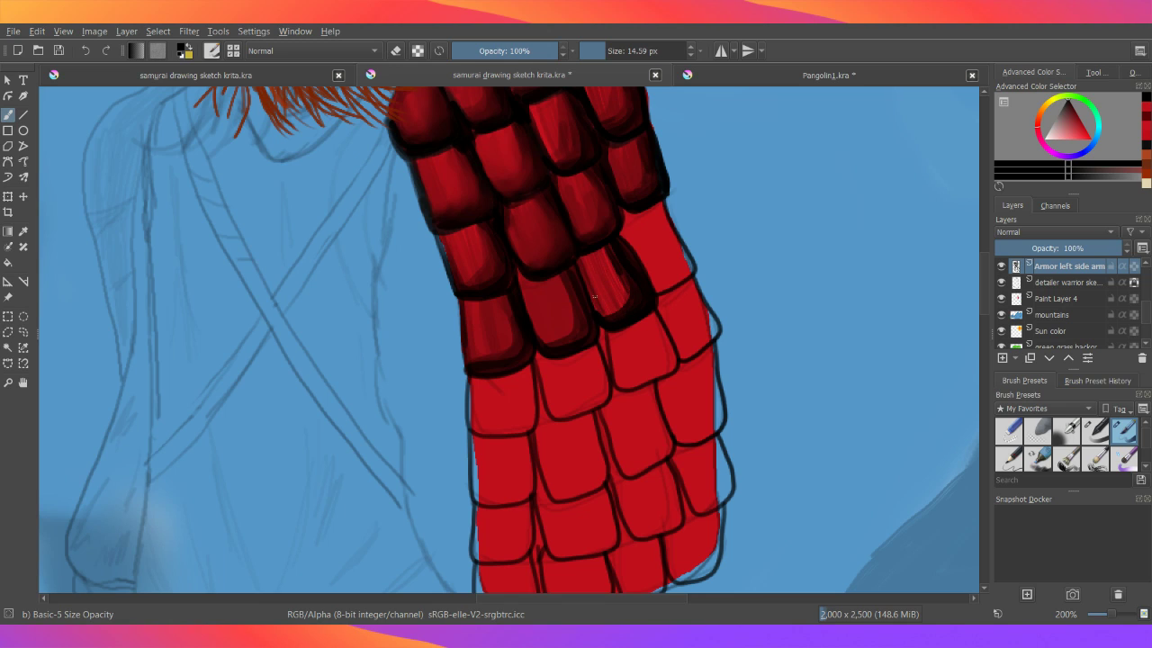
pyautogui.moveTo(594, 281)
pyautogui.mouseDown()
pyautogui.moveTo(587, 260)
pyautogui.moveTo(602, 255)
pyautogui.mouseUp()
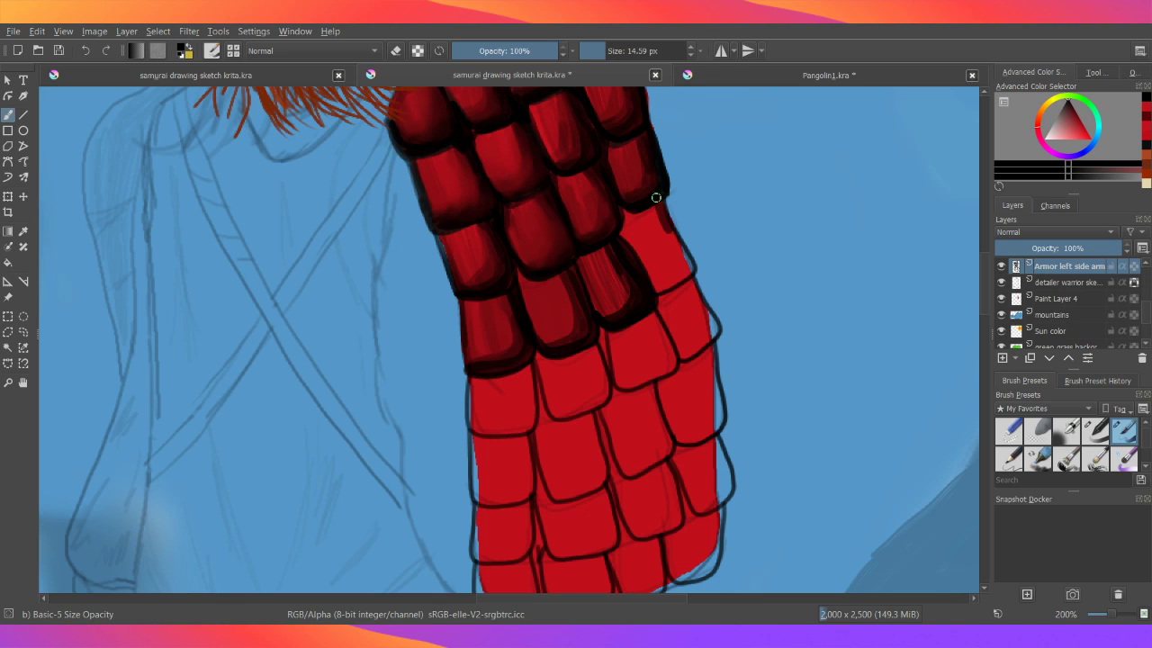
pyautogui.moveTo(663, 211)
pyautogui.mouseDown()
pyautogui.moveTo(681, 242)
pyautogui.moveTo(674, 283)
pyautogui.moveTo(656, 213)
pyautogui.mouseUp()
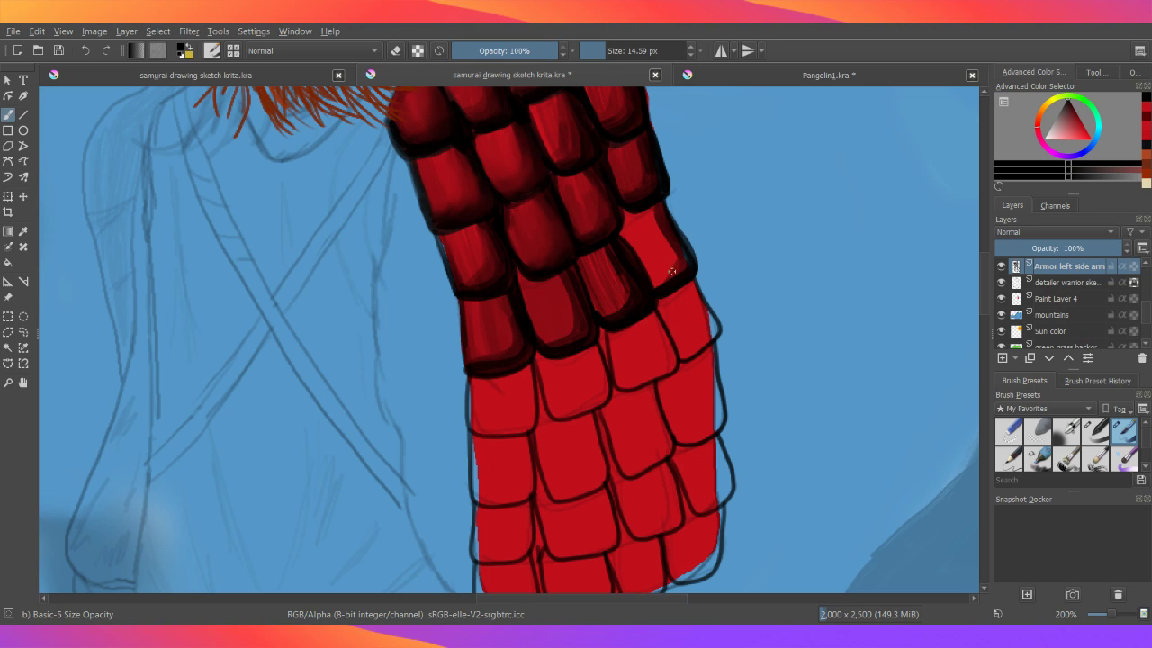
pyautogui.moveTo(671, 271)
pyautogui.mouseDown()
pyautogui.moveTo(650, 286)
pyautogui.moveTo(663, 278)
pyautogui.mouseUp()
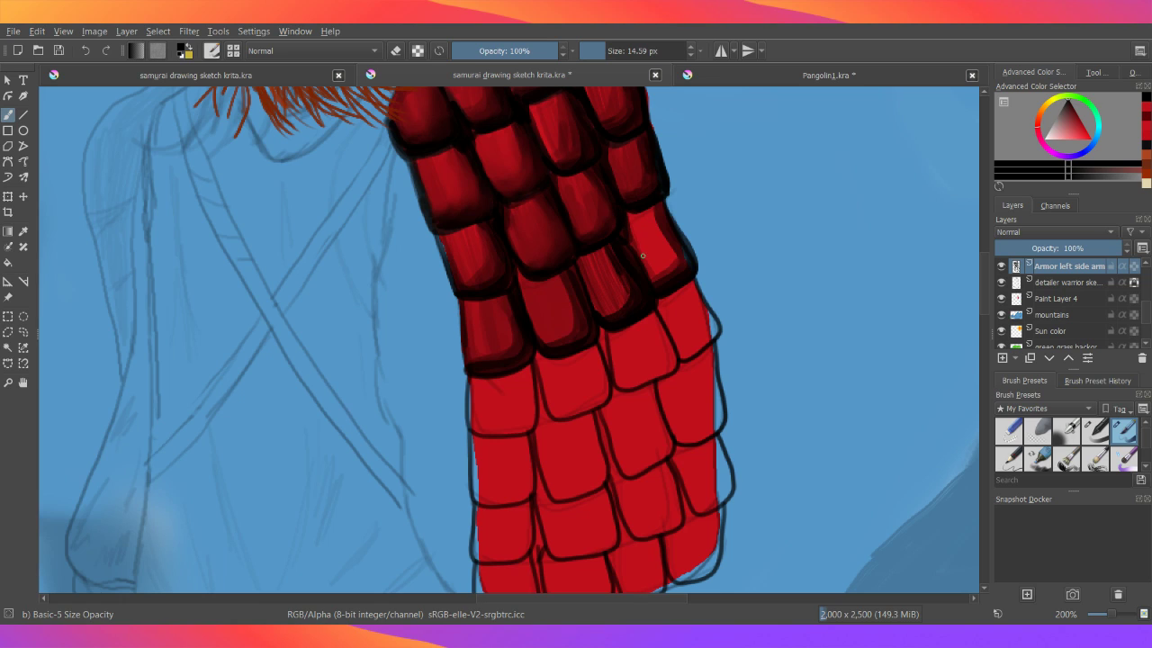
pyautogui.moveTo(632, 216); pyautogui.dragTo(650, 262)
pyautogui.moveTo(636, 216); pyautogui.dragTo(654, 264)
pyautogui.moveTo(641, 214); pyautogui.dragTo(662, 265)
pyautogui.moveTo(646, 212); pyautogui.dragTo(679, 267)
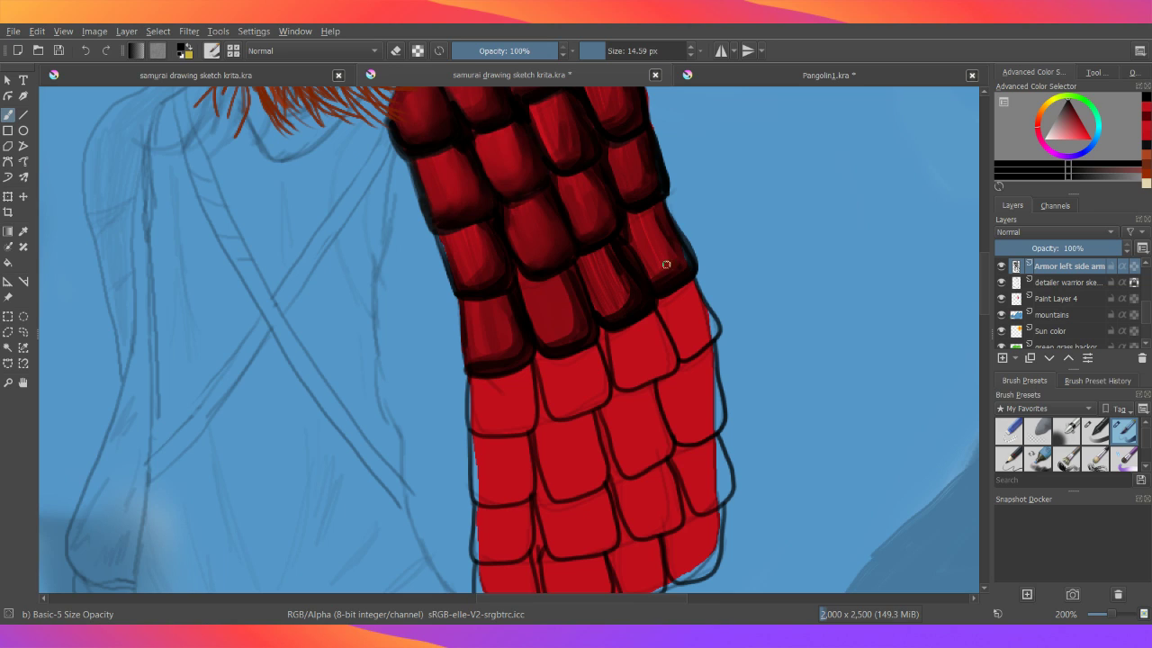
pyautogui.moveTo(663, 241); pyautogui.dragTo(646, 208)
pyautogui.moveTo(557, 270); pyautogui.dragTo(573, 311)
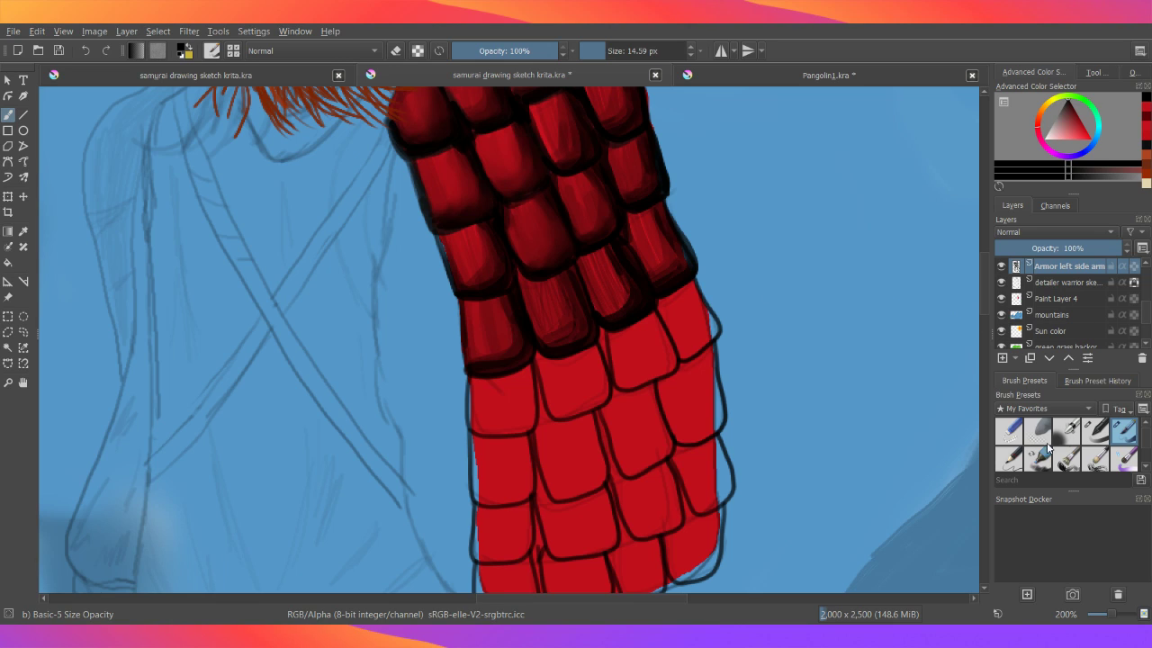
# - Pick the Blender Basic preset at 10.89 px from the right-click pop-up palette
pyautogui.scroll(-1, 1146, 445)
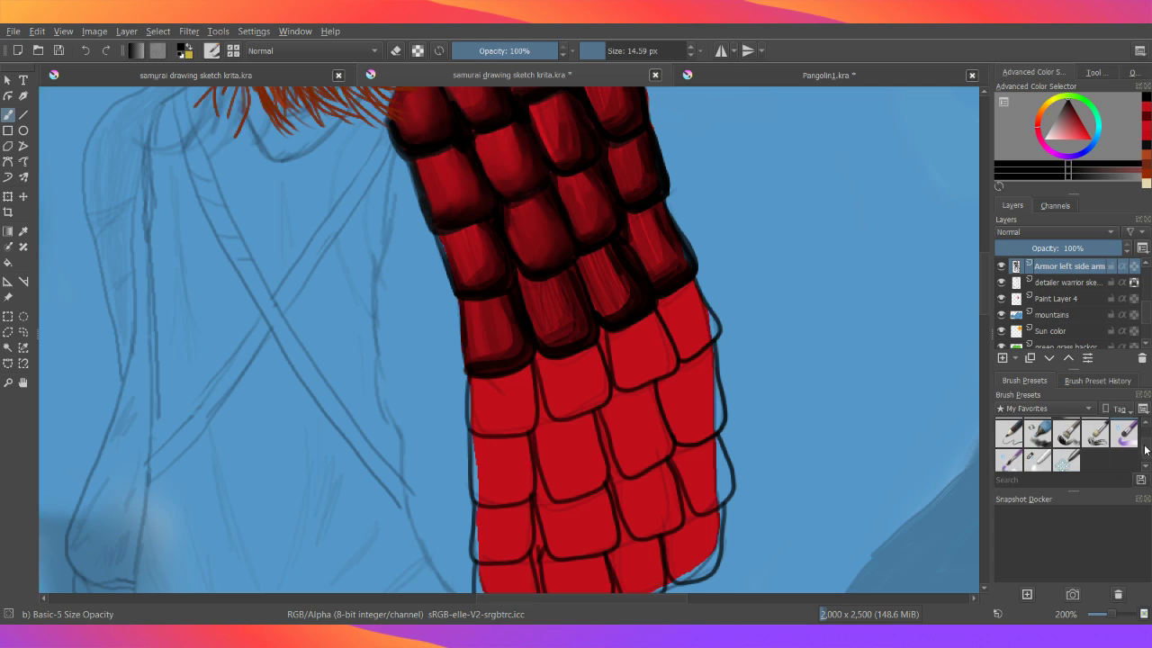
pyautogui.scroll(1, 1144, 455)
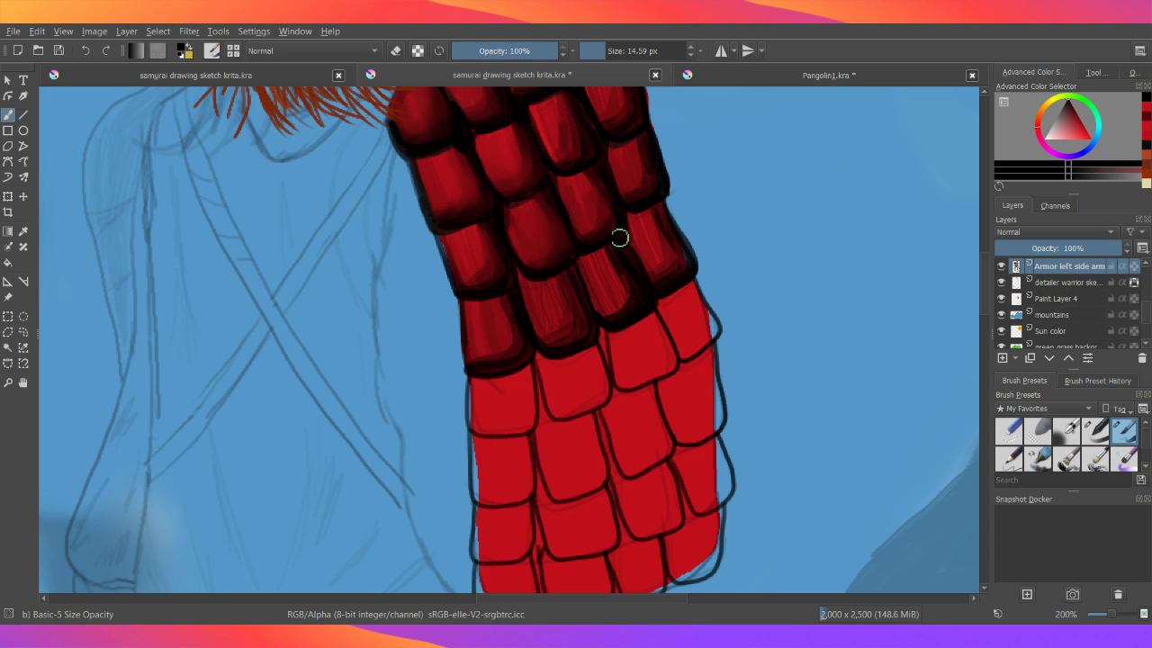
pyautogui.rightClick(576, 292)
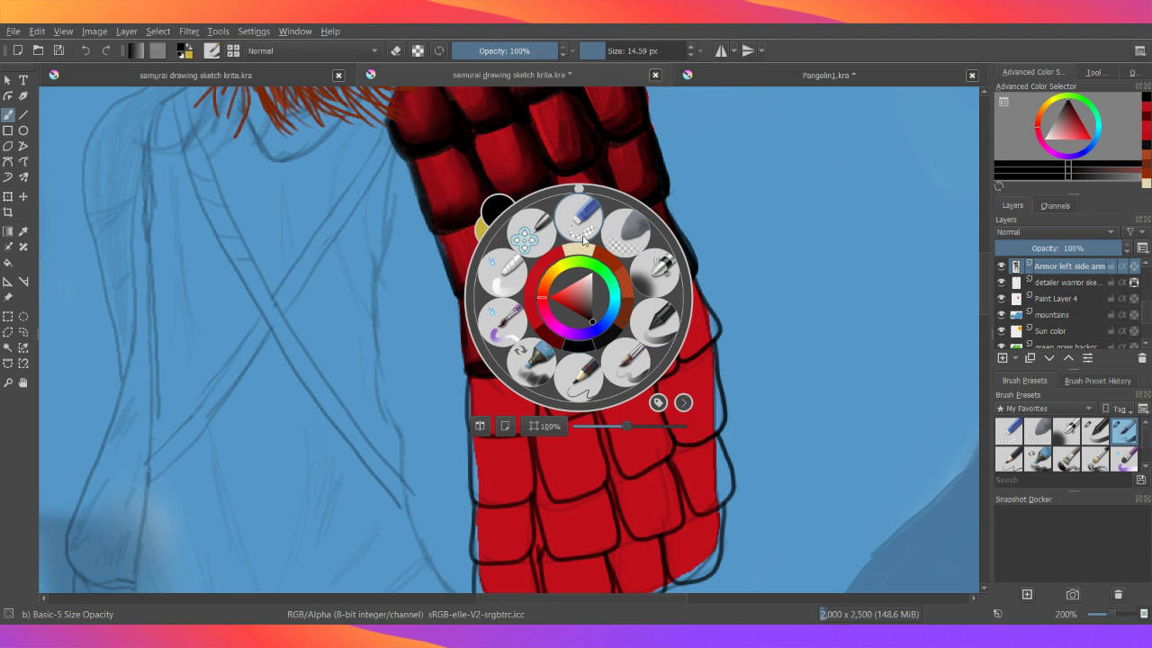
pyautogui.click(504, 266)
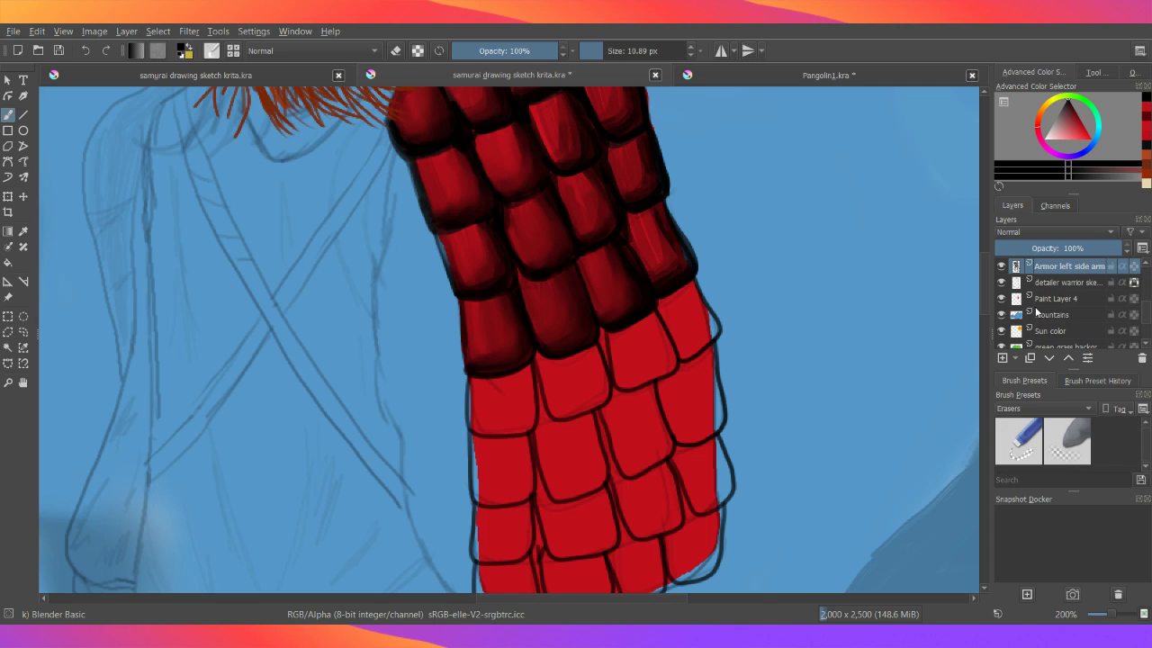
# - Try Blender Textured Soft, undo, and settle on the Blender Blur preset at 60 px
pyautogui.scroll(-2, 1088, 408)
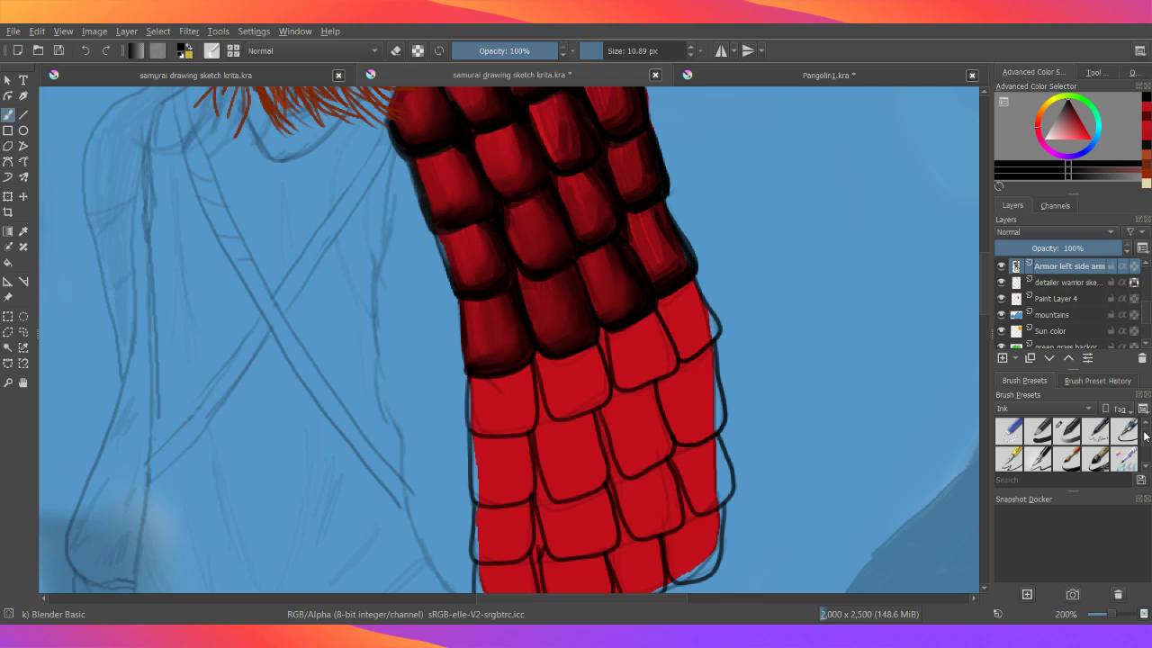
pyautogui.scroll(-2, 1147, 439)
pyautogui.scroll(-3, 1148, 446)
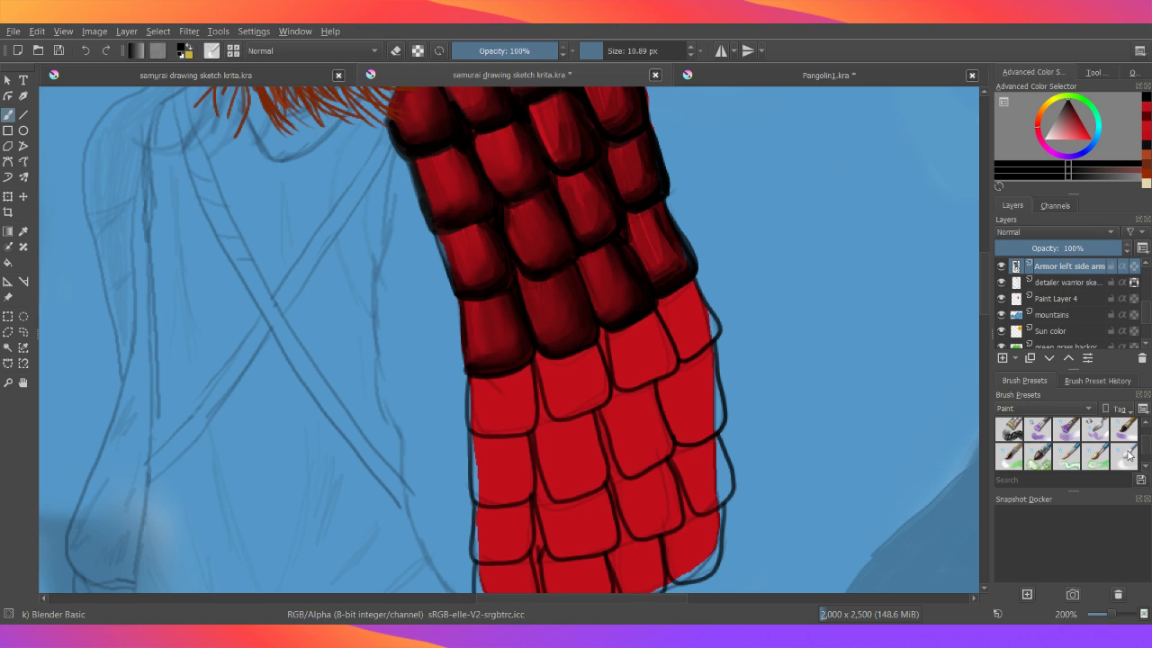
pyautogui.click(1128, 455)
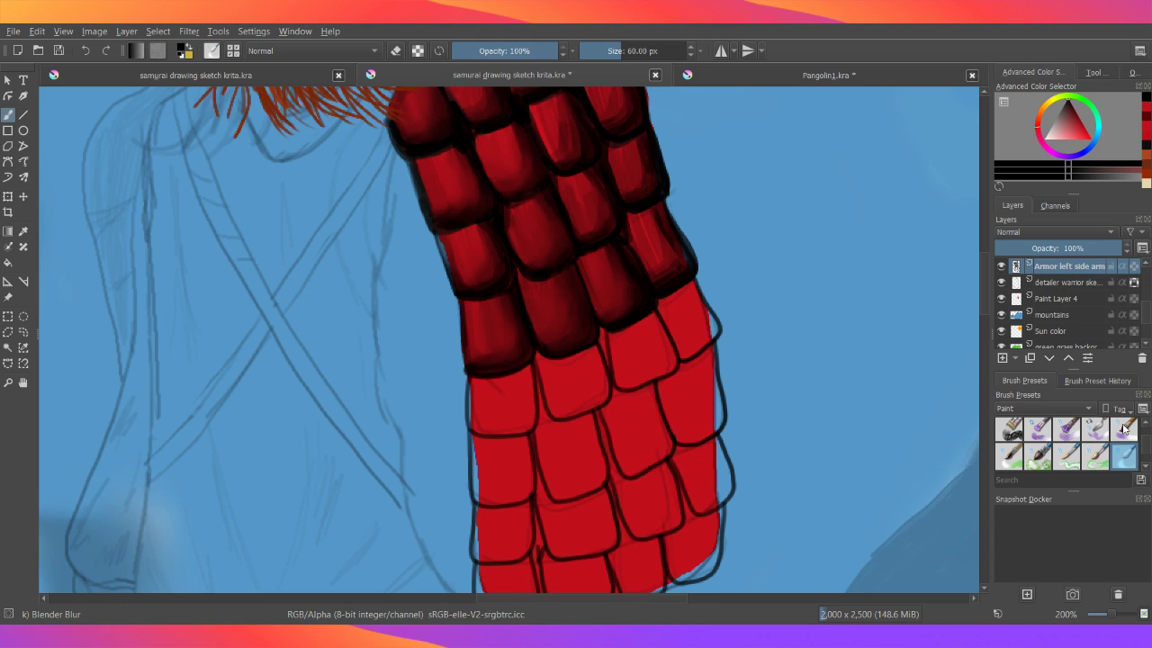
pyautogui.click(1145, 468)
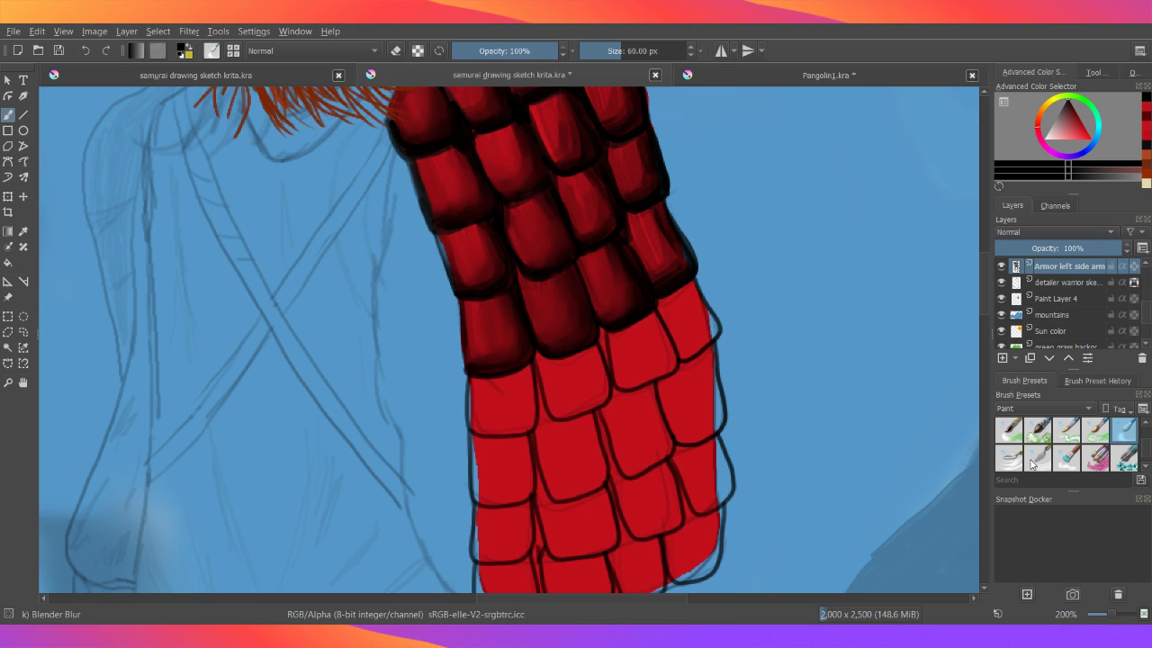
pyautogui.click(1075, 457)
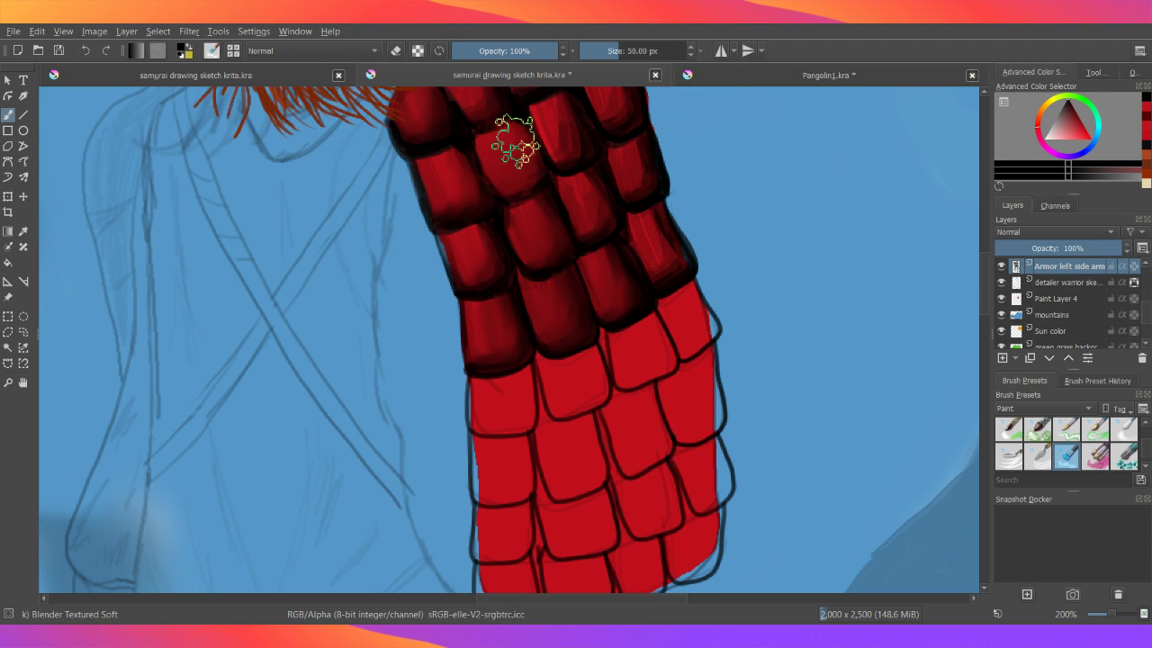
pyautogui.click(90, 52)
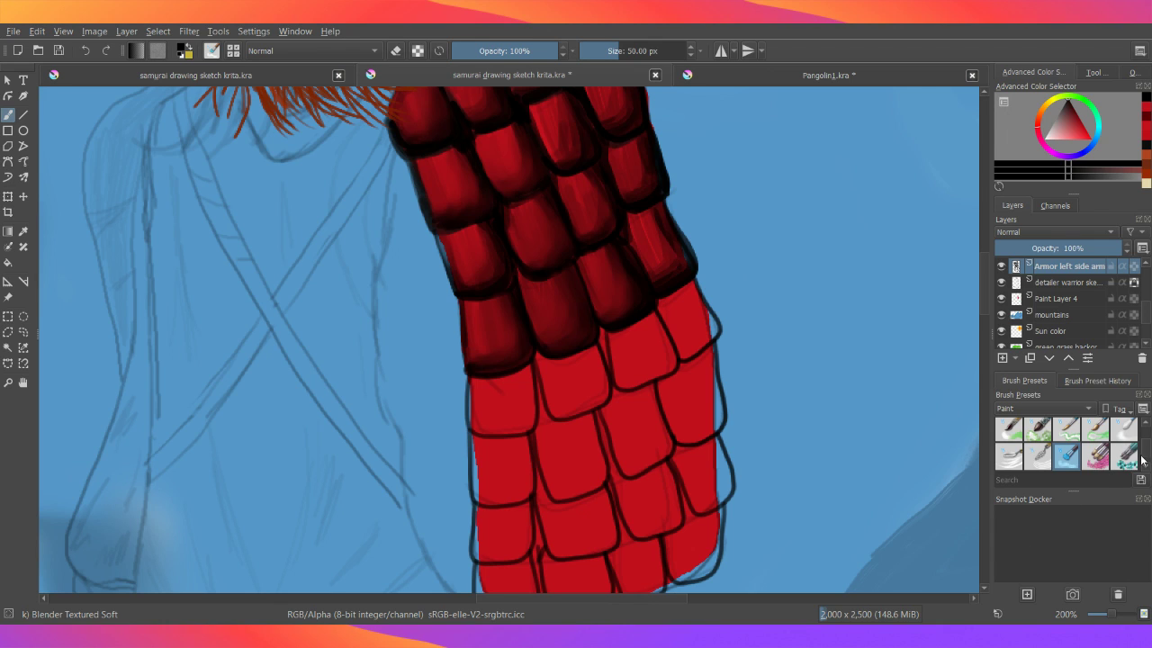
pyautogui.moveTo(1145, 459); pyautogui.dragTo(1145, 454)
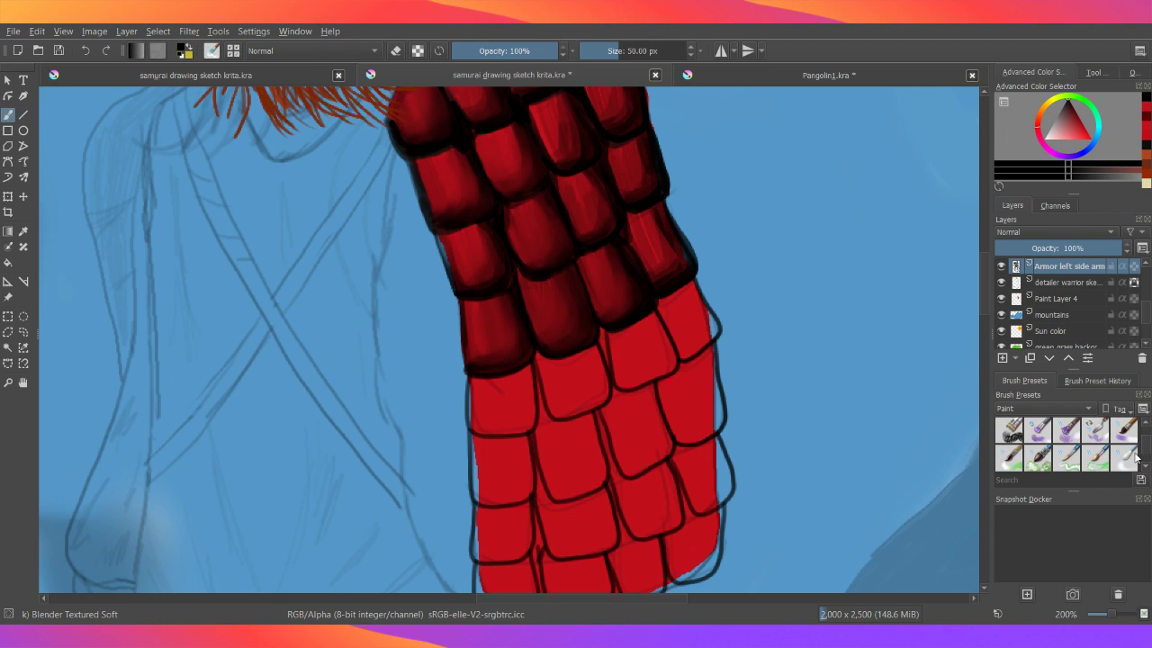
pyautogui.click(1127, 460)
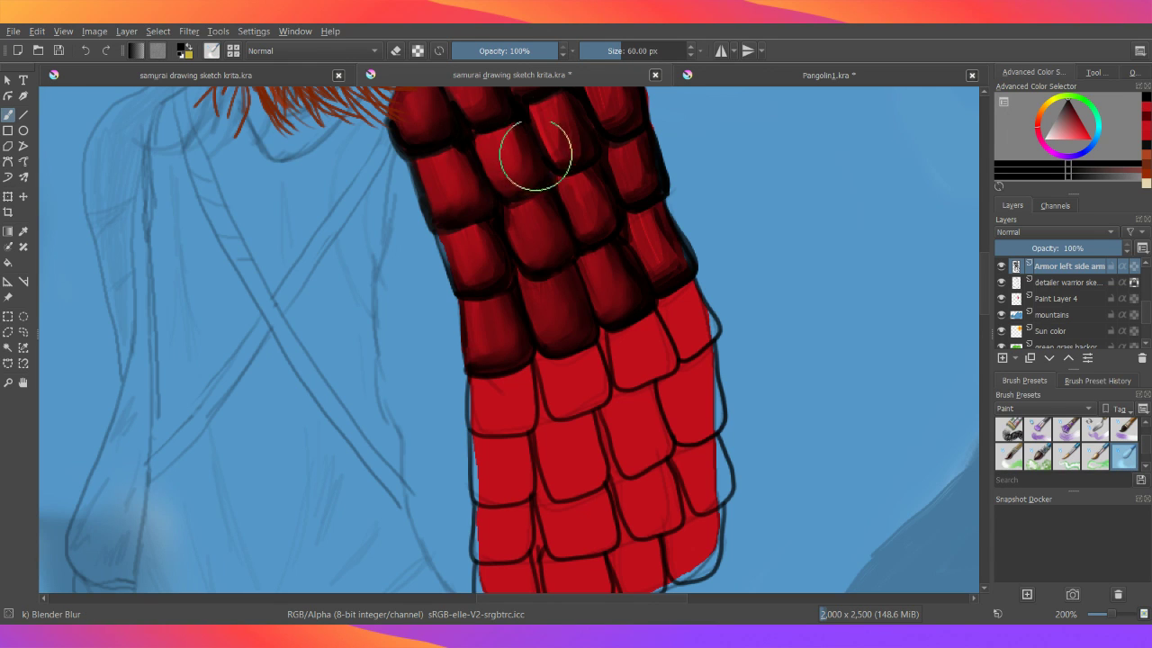
# - Shrink Blender Blur to 14.59 px and blend the upper armor scale's dark shading
pyautogui.click(605, 50)
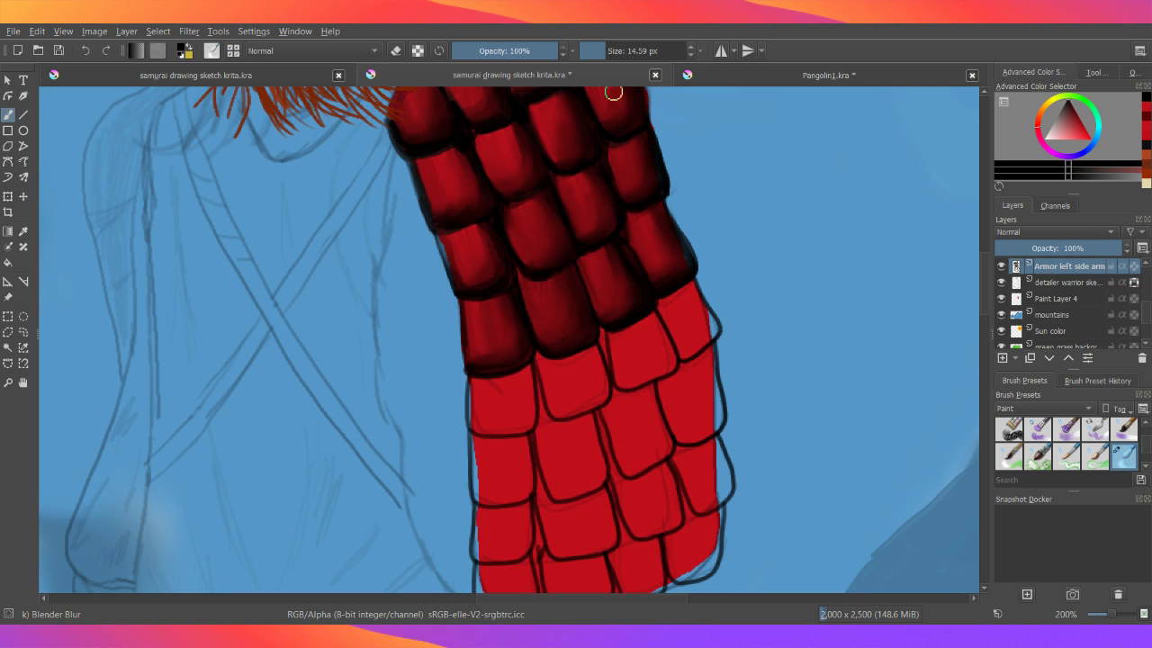
pyautogui.moveTo(608, 112); pyautogui.dragTo(628, 117)
# - Show favourite presets, test the Basic-5 Size Opacity brush in the sky, then undo it
pyautogui.click(1063, 476)
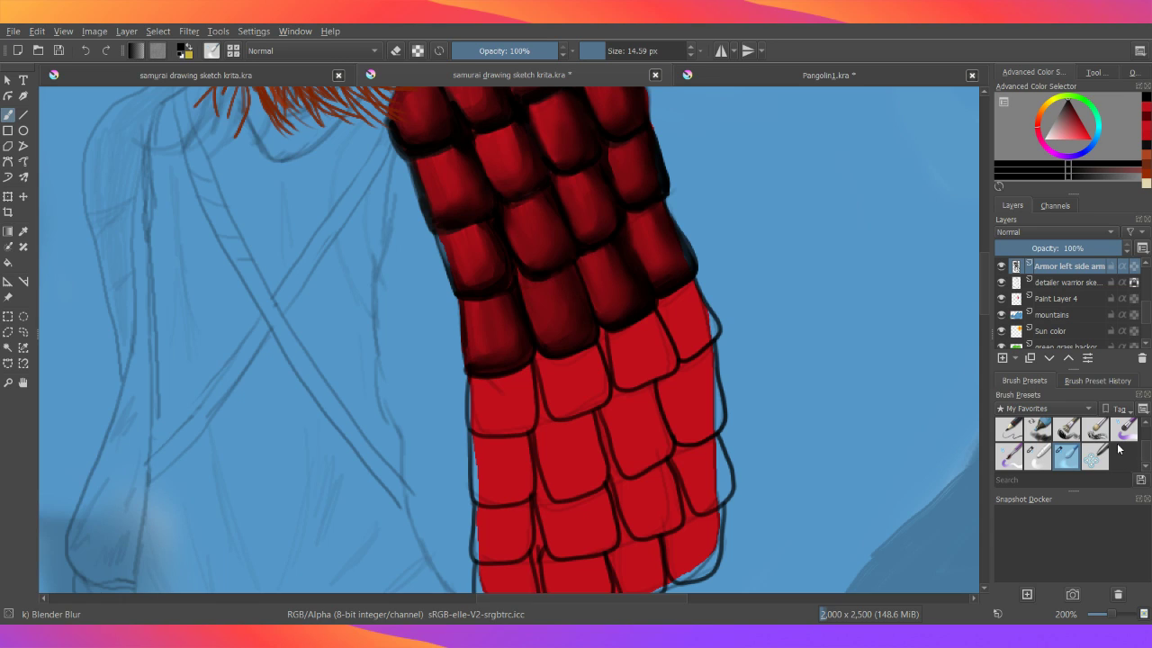
pyautogui.scroll(3, 1144, 442)
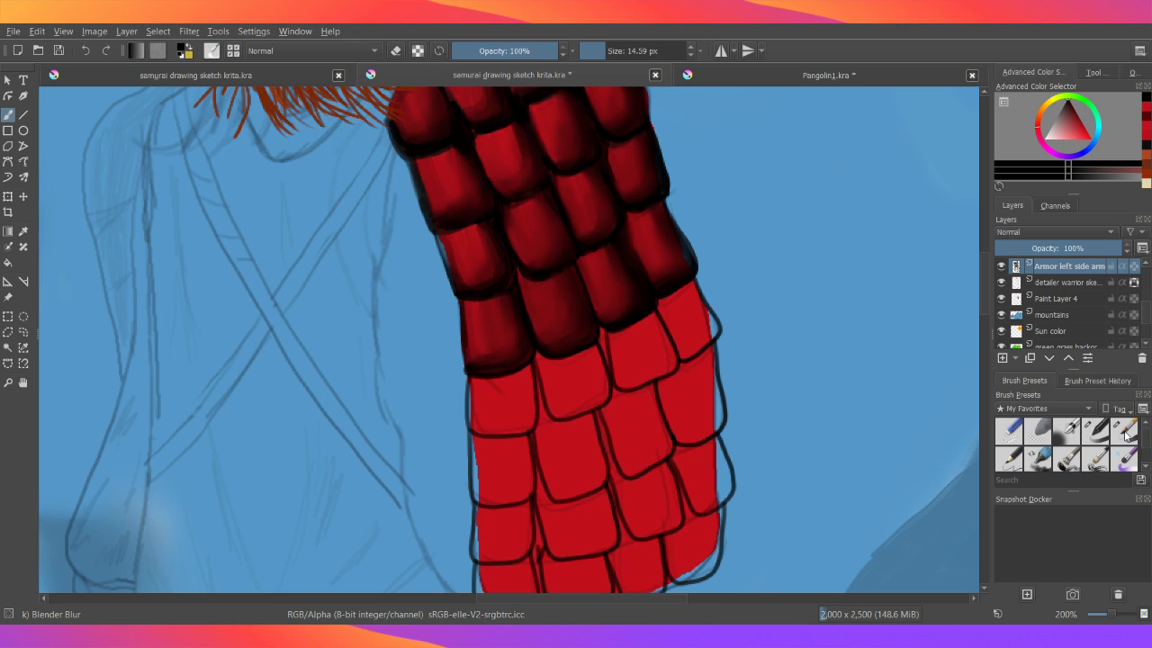
pyautogui.click(1125, 436)
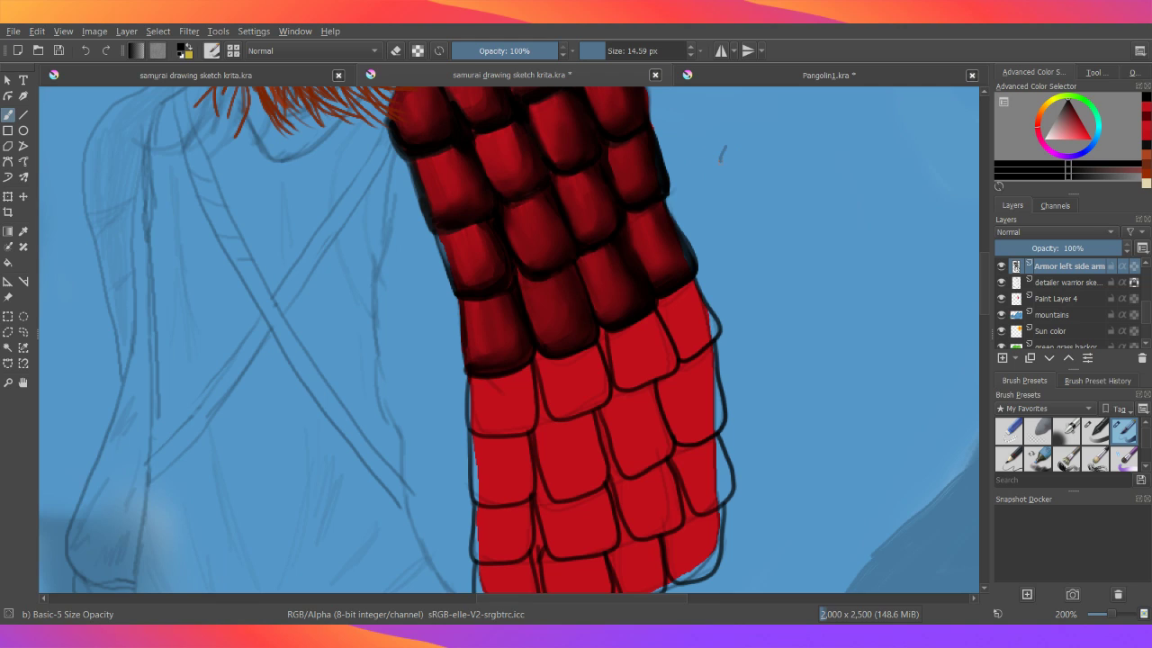
pyautogui.moveTo(739, 177); pyautogui.dragTo(736, 214)
pyautogui.click(87, 51)
pyautogui.press('1')
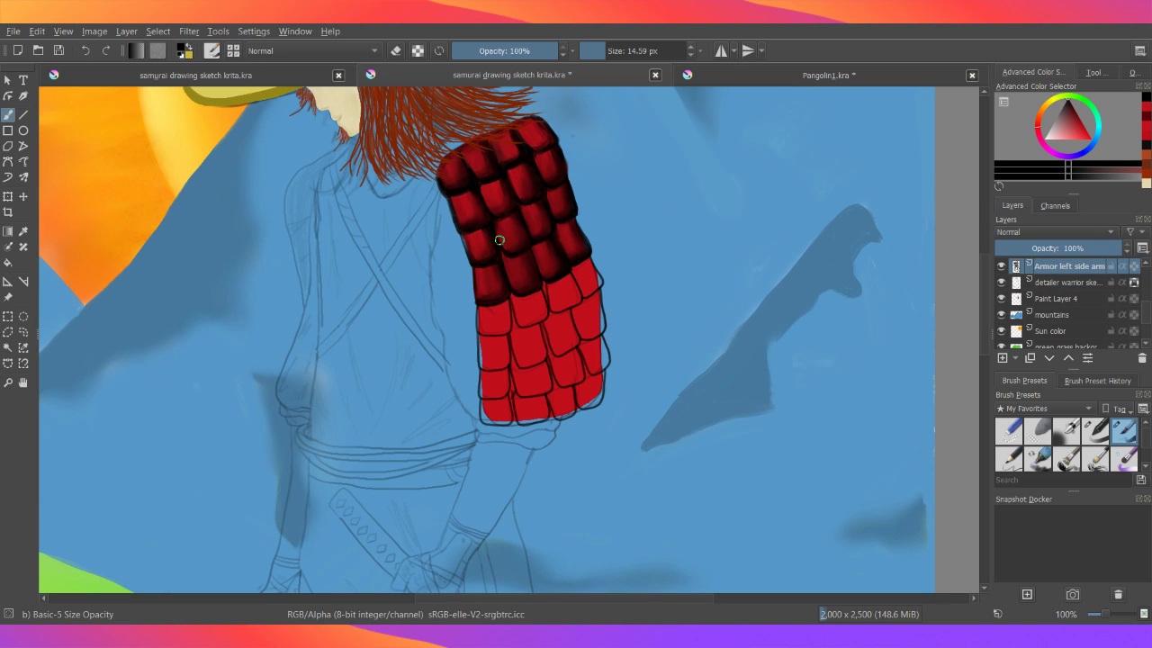
# - Switch to the Basic-2 Opacity brush, undo the stray sky squiggle, and zoom in on the armor
pyautogui.click(1099, 437)
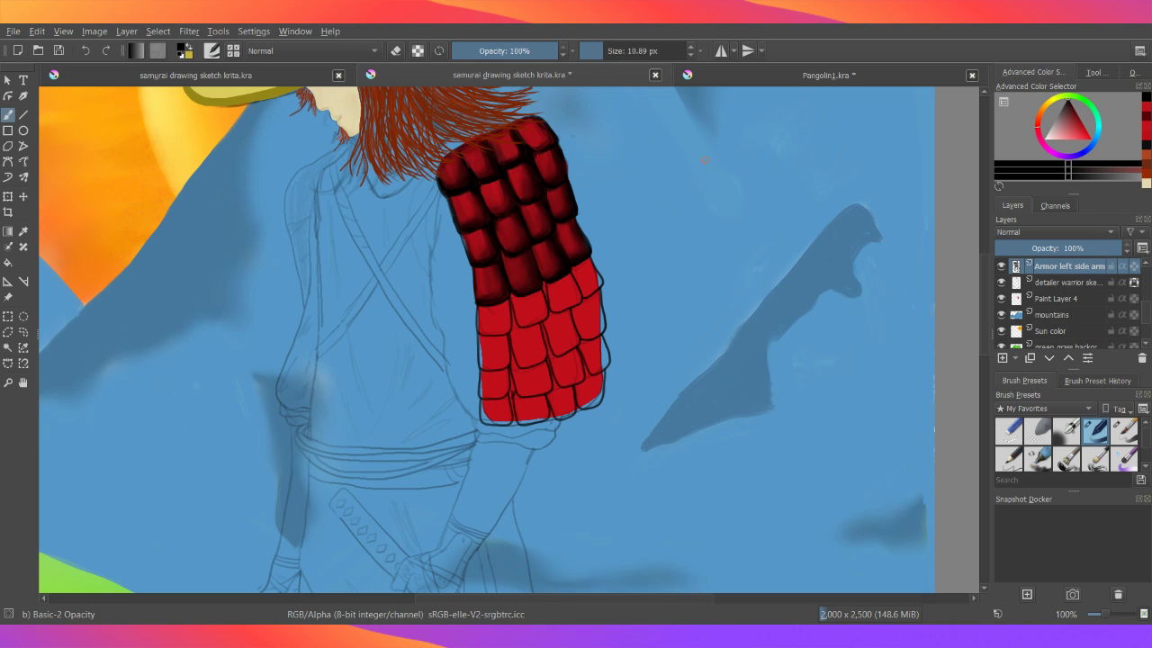
pyautogui.moveTo(699, 193); pyautogui.dragTo(709, 236)
pyautogui.click(86, 51)
pyautogui.scroll(1, 1112, 617)
pyautogui.scroll(1, 1113, 618)
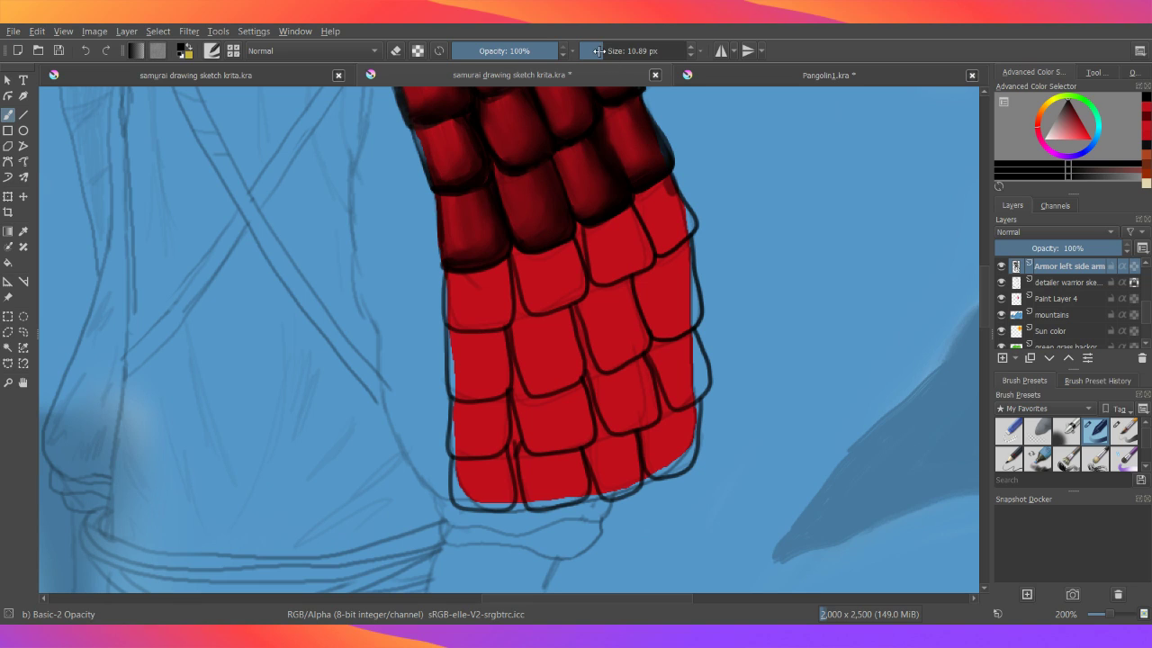
# - Shrink the brush to 6.02 px and shade the top-right red scale darker, undoing a stray stroke
pyautogui.click(600, 51)
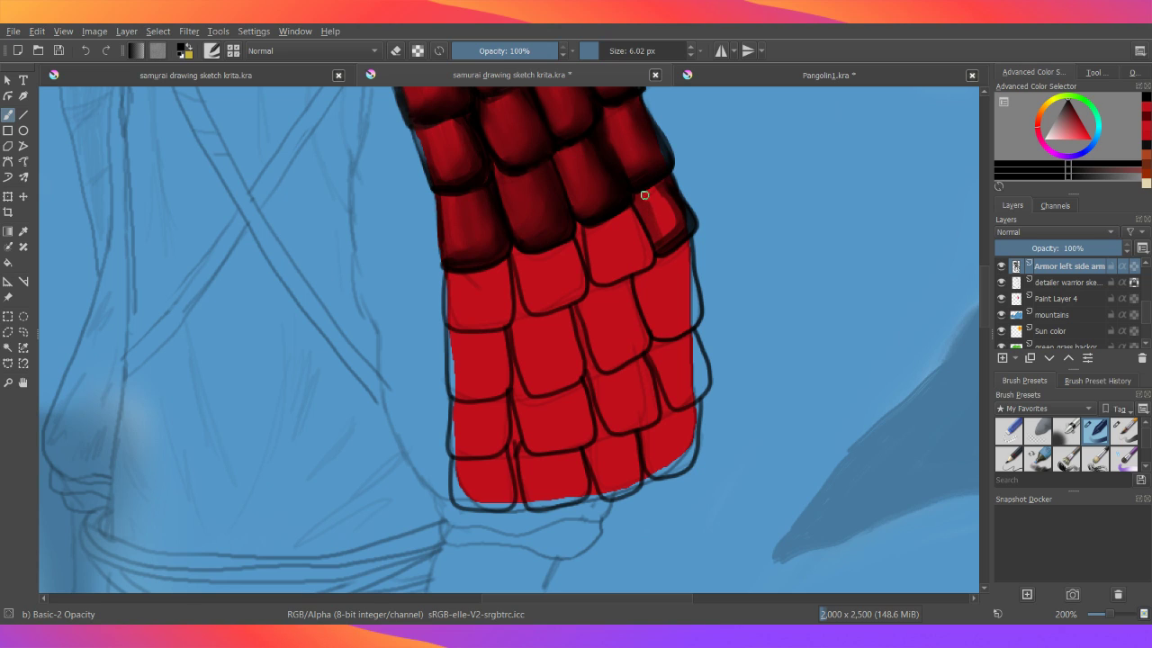
pyautogui.moveTo(648, 195); pyautogui.dragTo(659, 204)
pyautogui.scroll(-3, 646, 268)
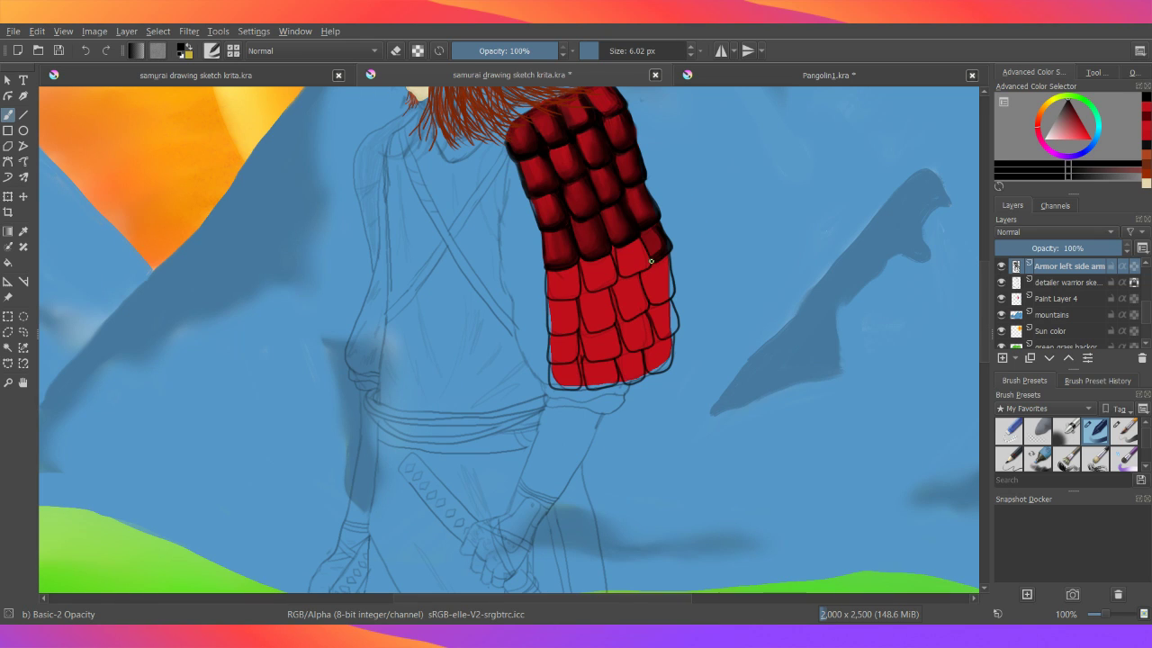
pyautogui.moveTo(728, 196); pyautogui.dragTo(724, 243)
pyautogui.click(87, 50)
# - Draw a dark outline along the lower edge of a lower armor scale
pyautogui.moveTo(1111, 617); pyautogui.dragTo(1116, 618)
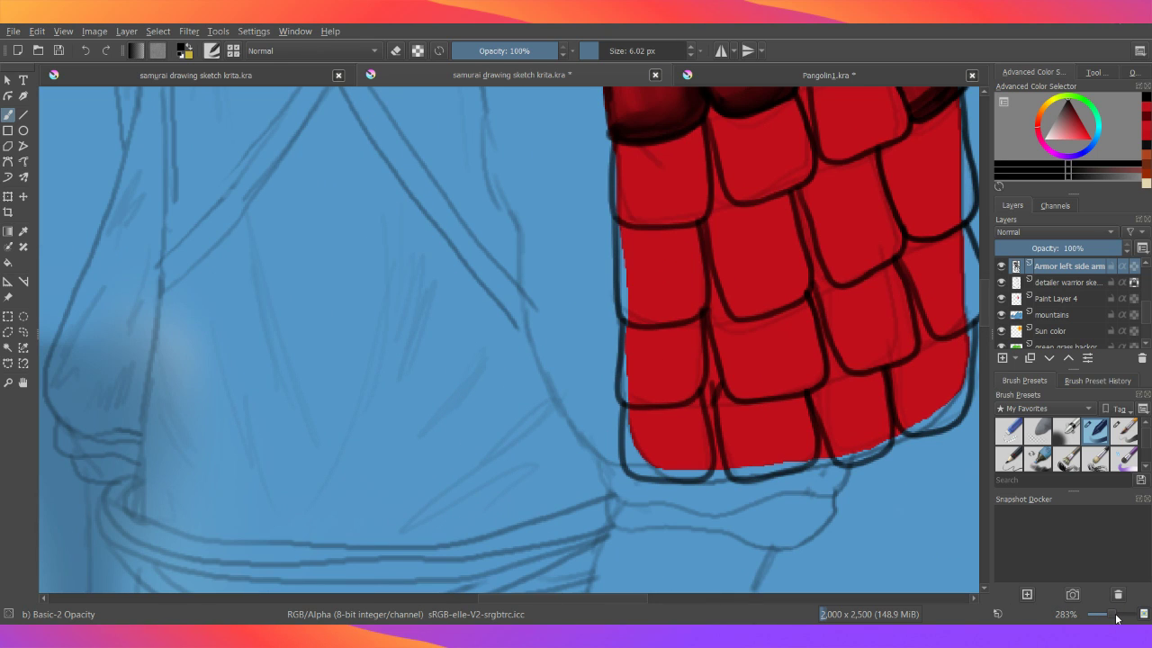
pyautogui.moveTo(1114, 617); pyautogui.dragTo(1117, 617)
pyautogui.moveTo(1114, 619); pyautogui.dragTo(1115, 619)
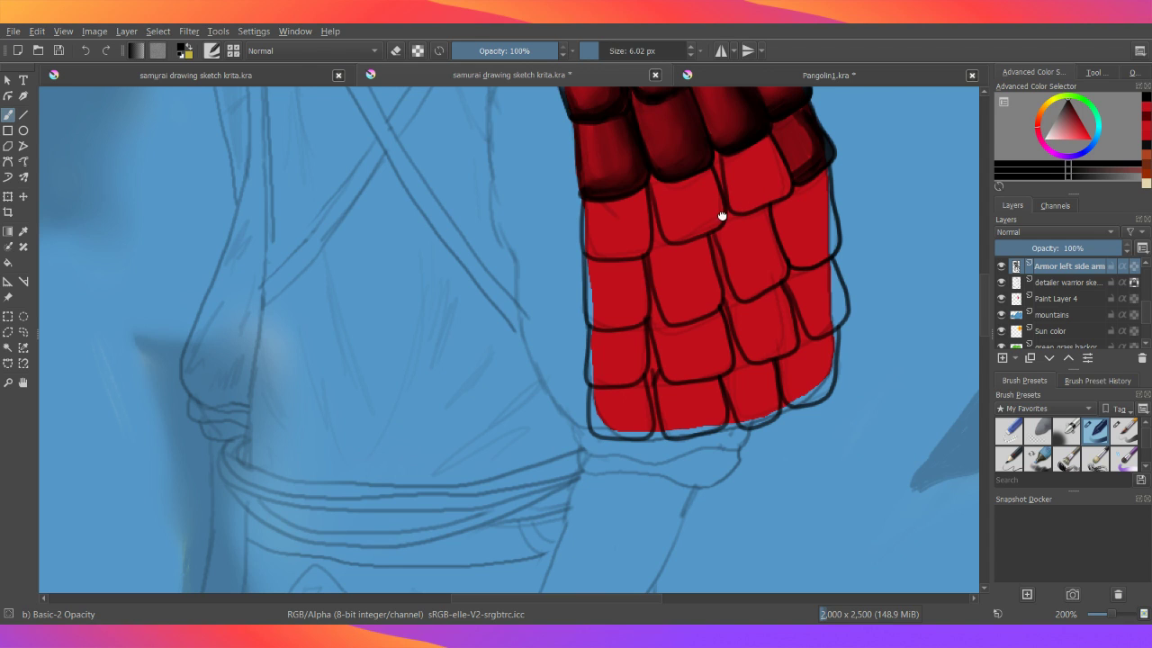
pyautogui.hscroll(3, 711, 234)
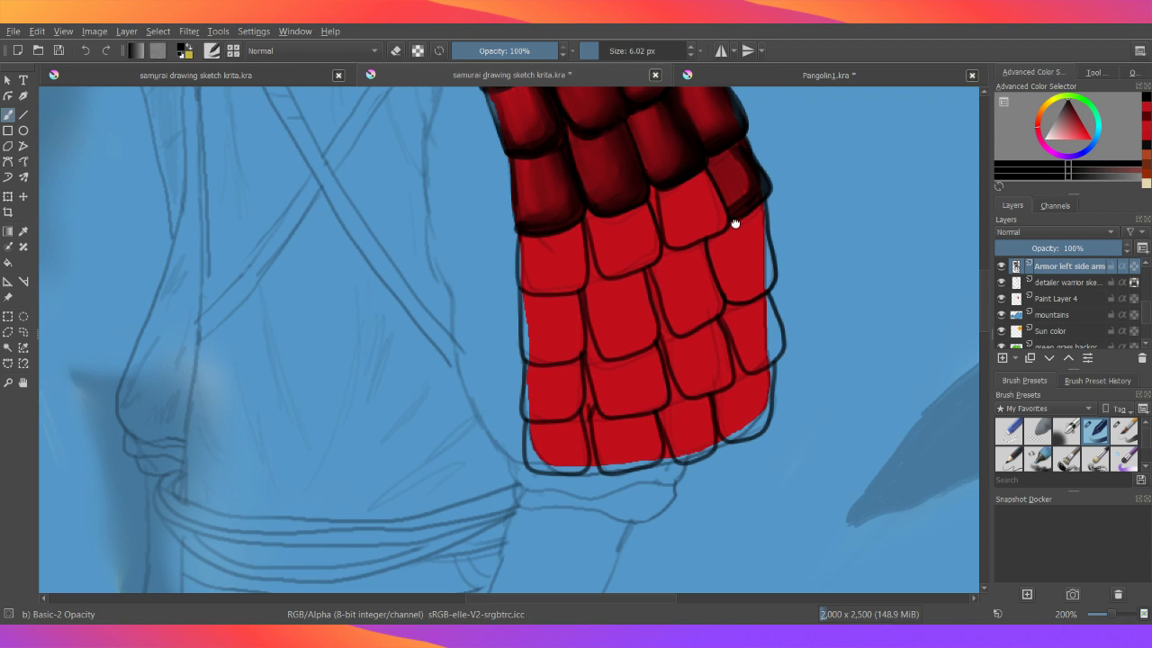
pyautogui.scroll(2, 720, 225)
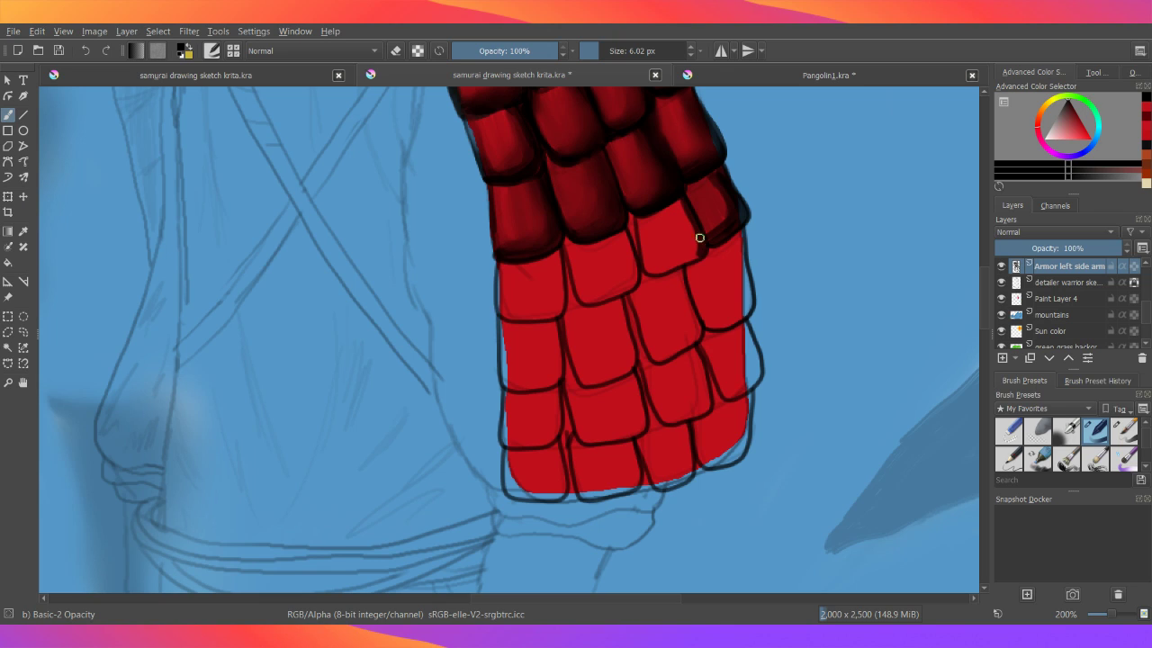
pyautogui.moveTo(644, 270)
pyautogui.mouseDown()
pyautogui.moveTo(691, 256)
pyautogui.moveTo(696, 194)
pyautogui.mouseUp()
pyautogui.click(1143, 468)
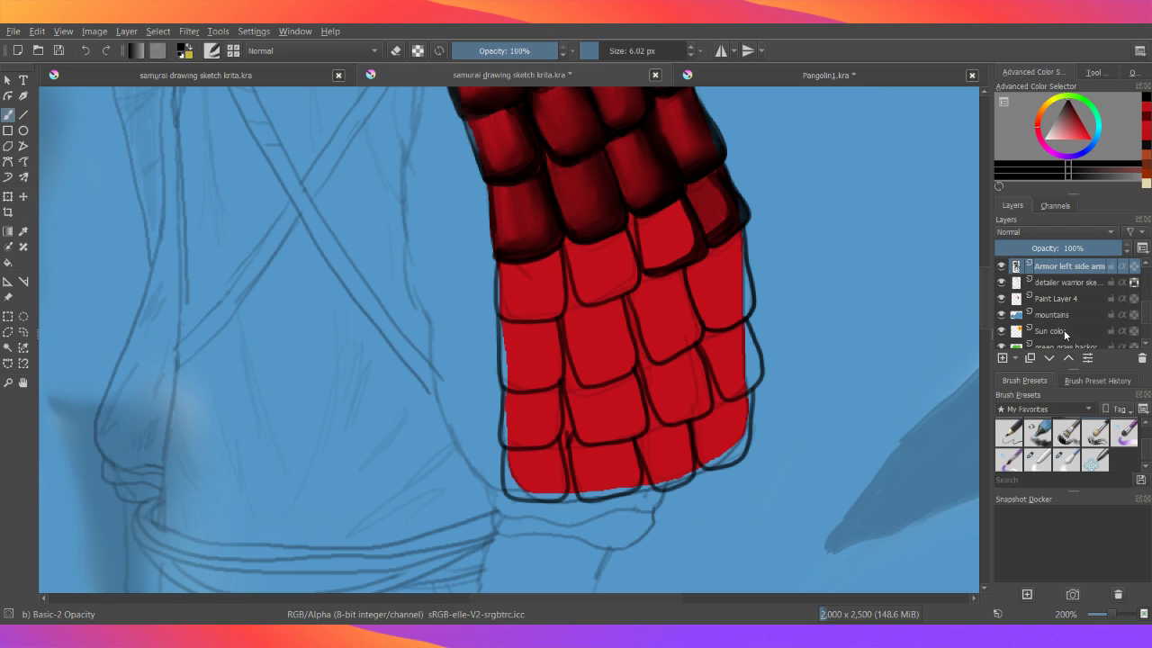
# - Switch the preset tag to Ink and test the Basic-1 brush with two black blobs
pyautogui.scroll(-1, 1044, 409)
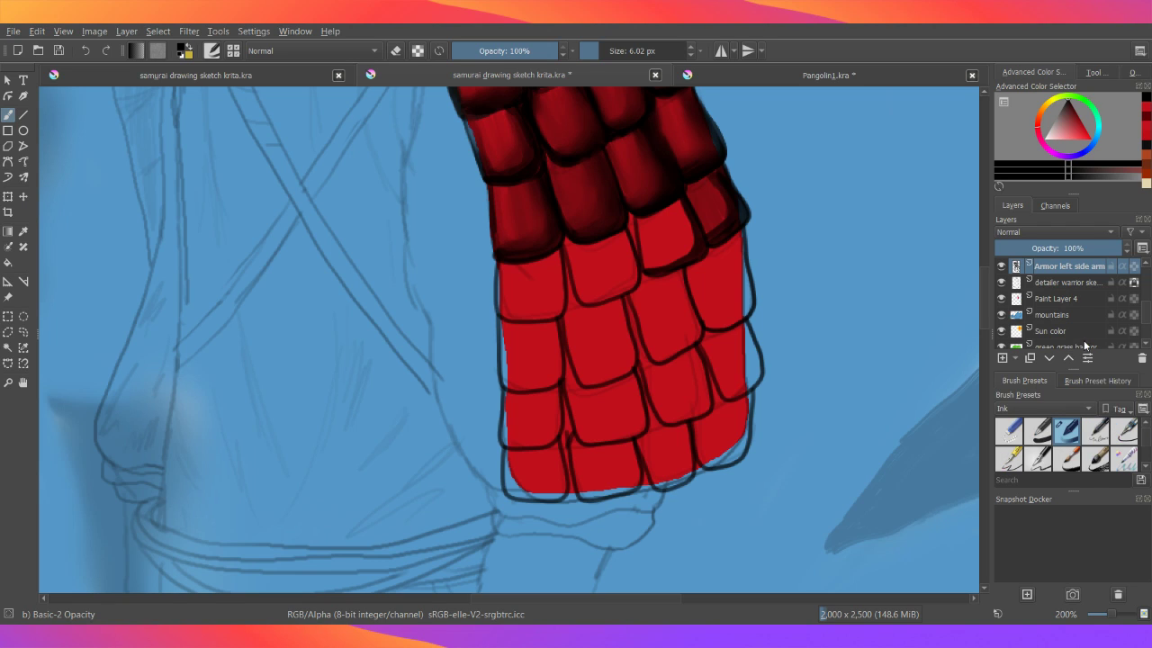
pyautogui.click(1145, 468)
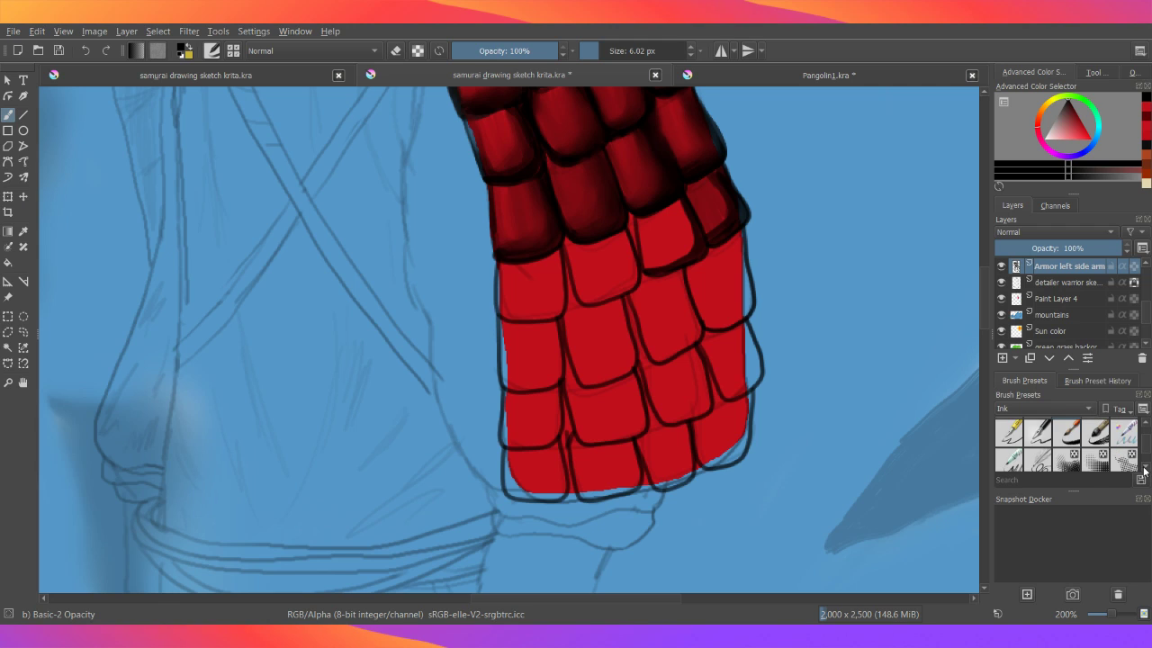
pyautogui.click(1146, 423)
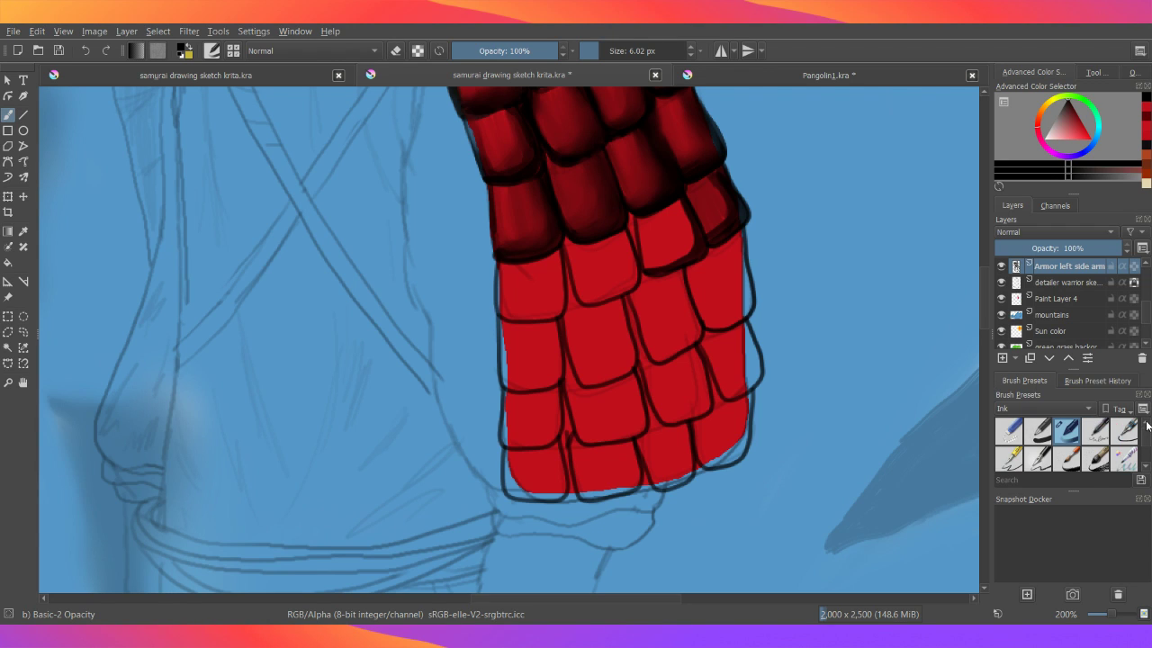
pyautogui.click(1038, 433)
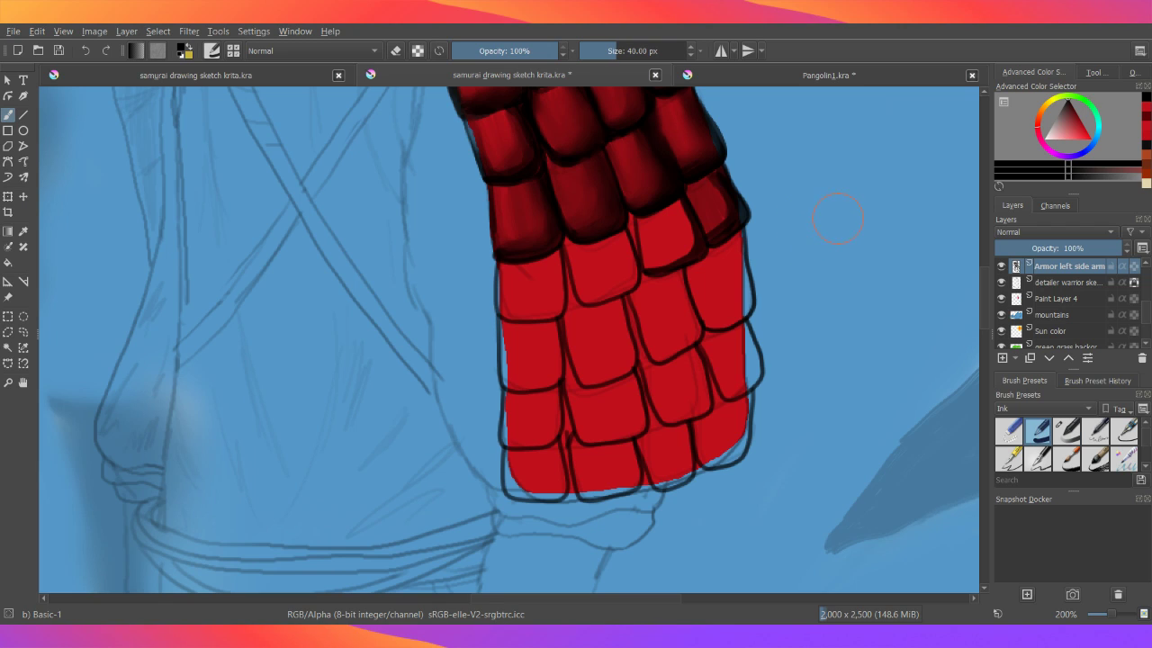
pyautogui.moveTo(837, 218); pyautogui.dragTo(855, 263)
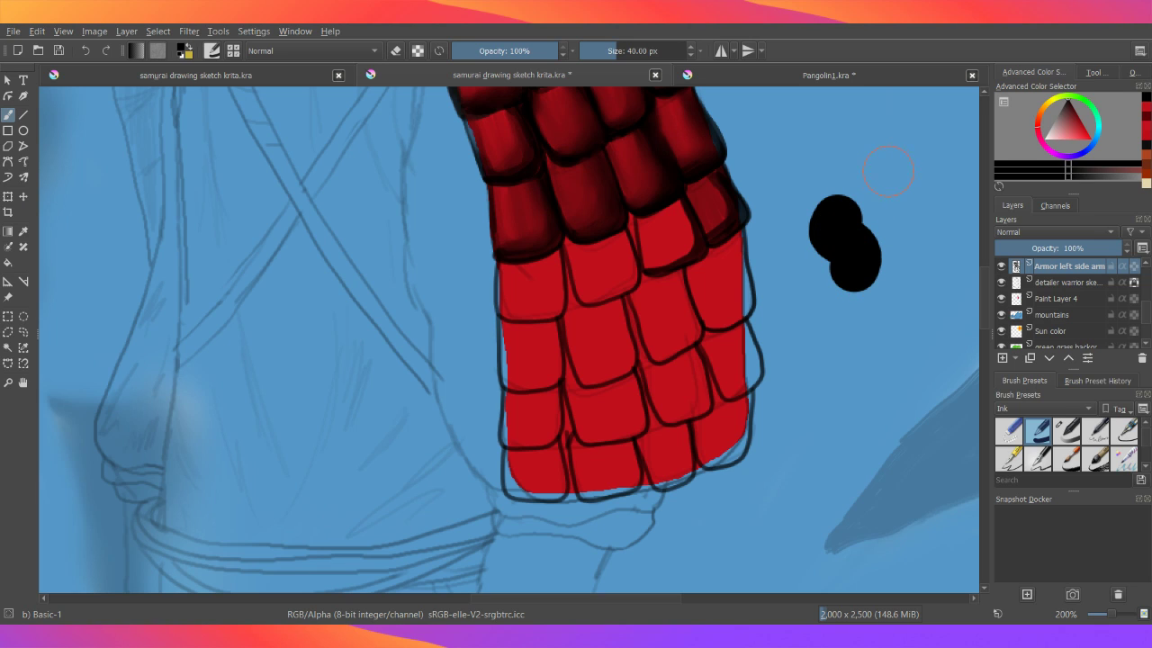
pyautogui.moveTo(888, 170); pyautogui.dragTo(902, 203)
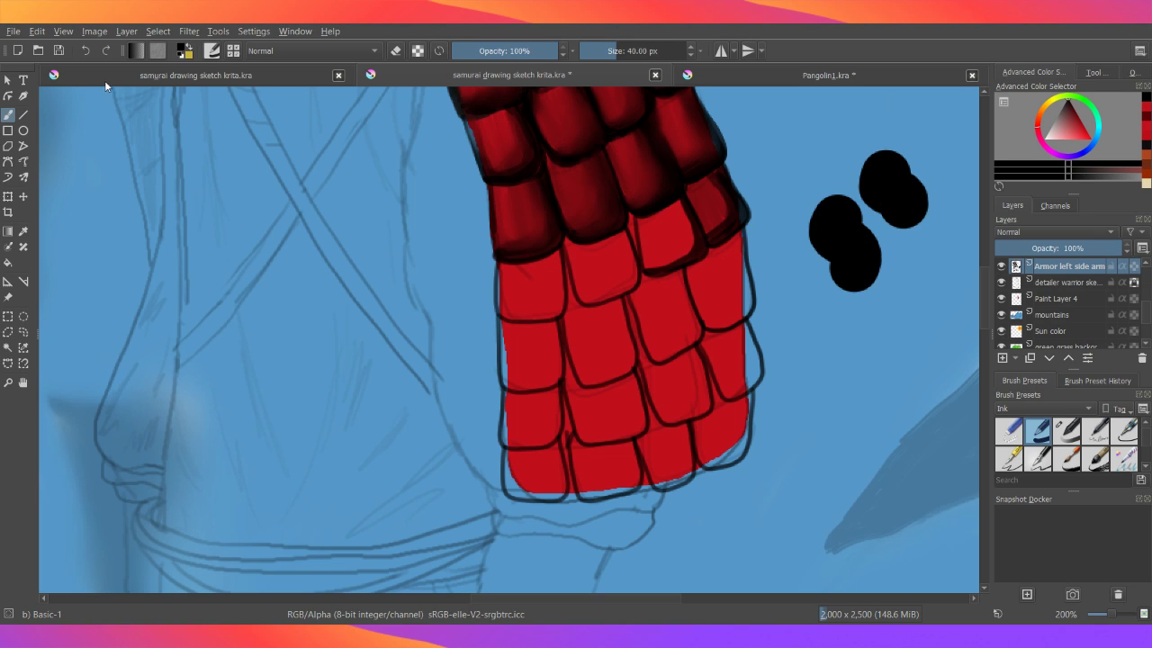
# - Undo both test blobs and reselect Basic-2 Opacity from the Digital preset set
pyautogui.click(86, 51)
pyautogui.click(88, 50)
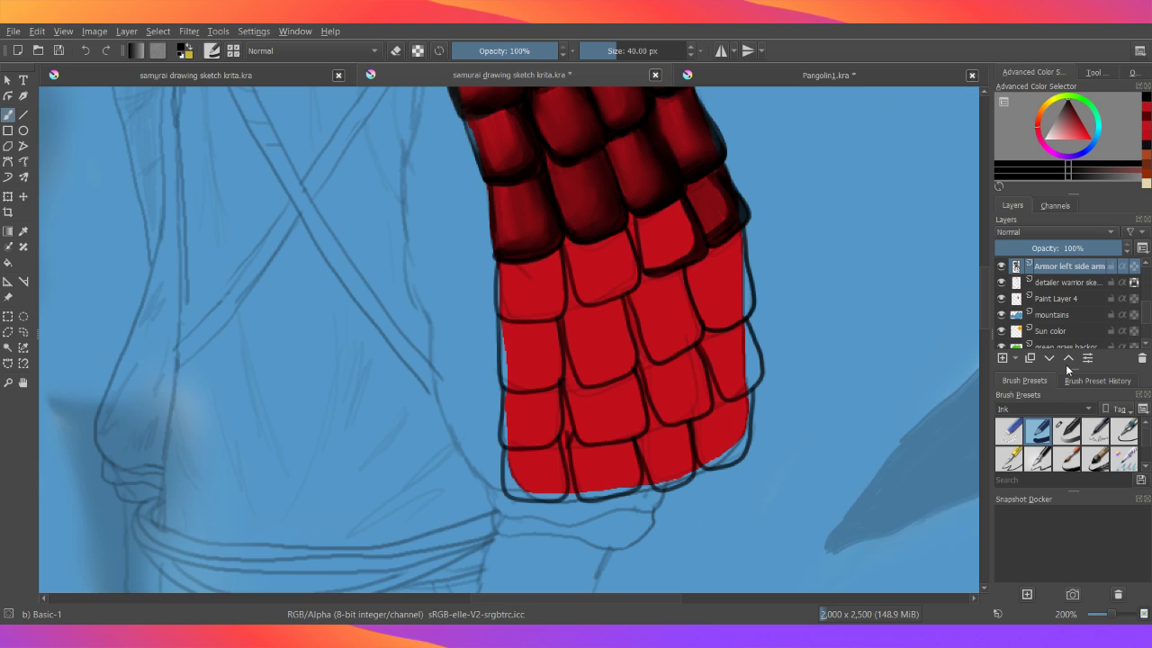
pyautogui.press('Up')
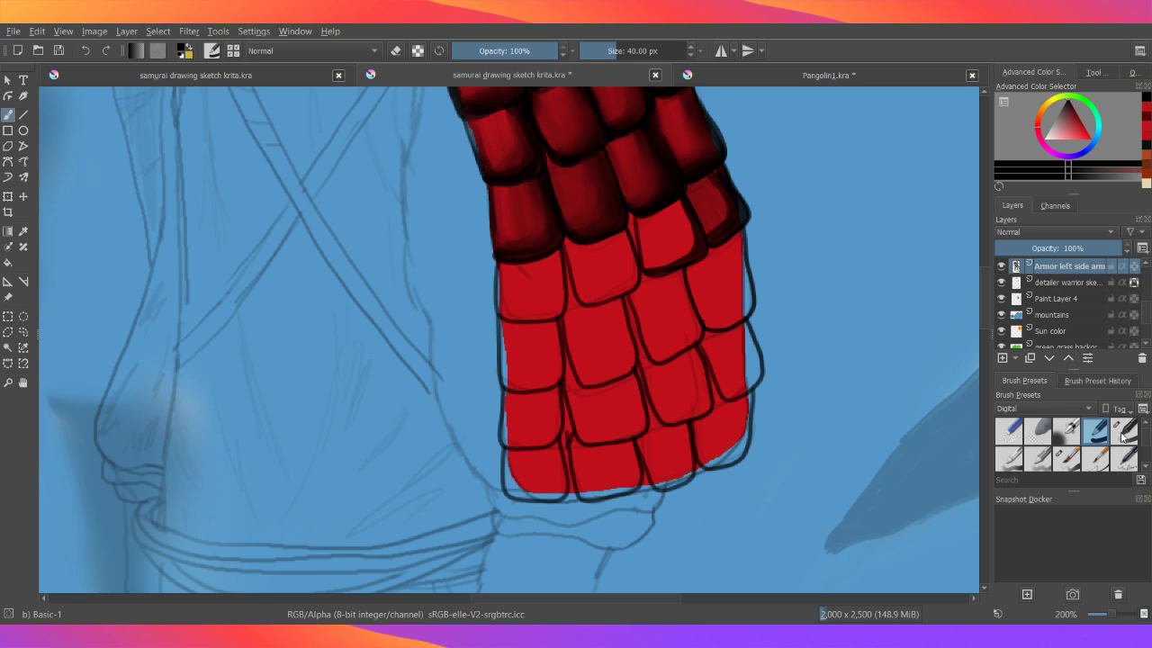
pyautogui.click(1122, 436)
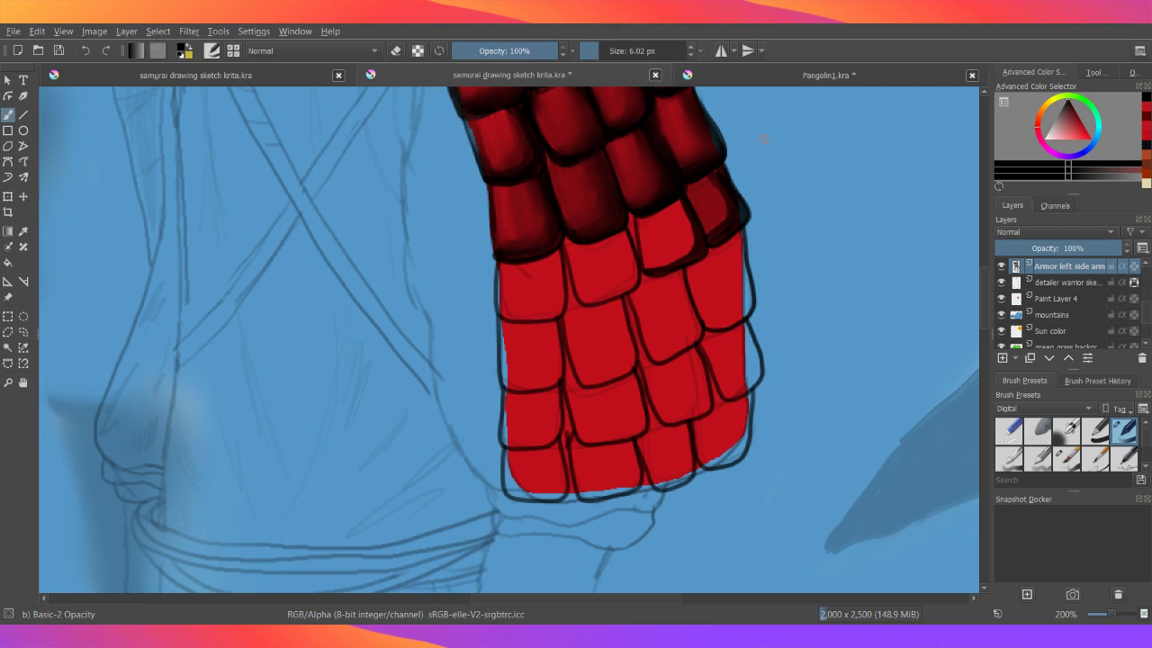
# - Undo a test squiggle, then paint dark strokes along the sleeve's right edge and small upper-right scales
pyautogui.moveTo(788, 151); pyautogui.dragTo(828, 285)
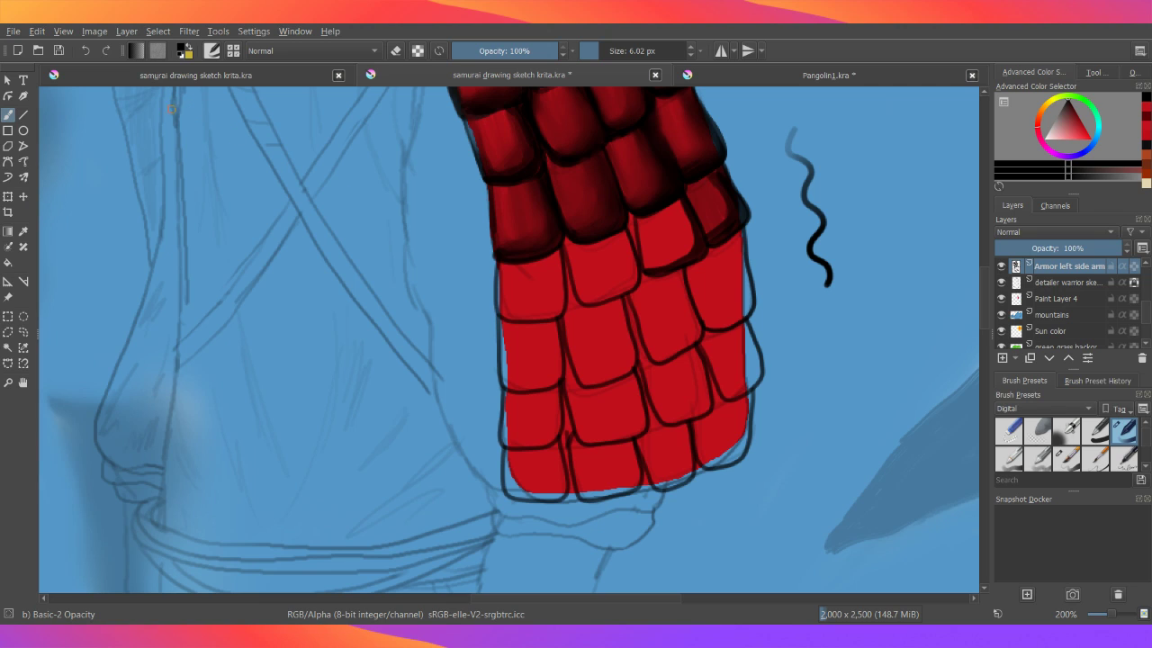
pyautogui.click(84, 49)
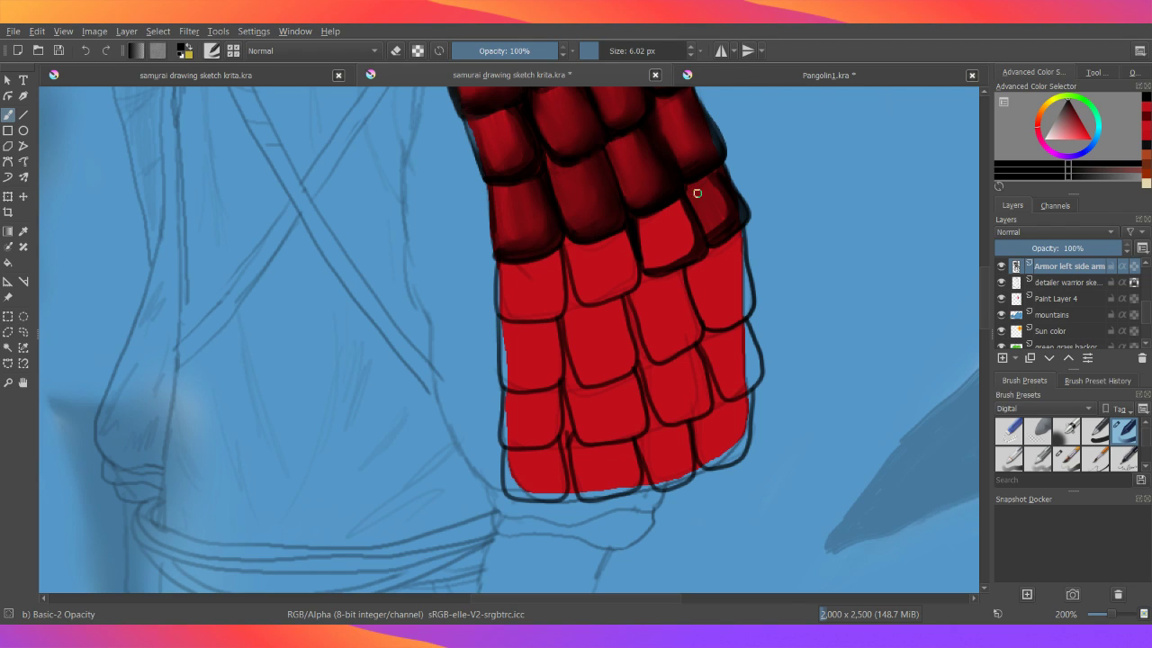
pyautogui.moveTo(720, 174)
pyautogui.mouseDown()
pyautogui.moveTo(742, 219)
pyautogui.moveTo(715, 241)
pyautogui.mouseUp()
pyautogui.moveTo(687, 213)
pyautogui.mouseDown()
pyautogui.moveTo(705, 252)
pyautogui.moveTo(643, 270)
pyautogui.moveTo(699, 247)
pyautogui.moveTo(689, 250)
pyautogui.moveTo(687, 220)
pyautogui.mouseUp()
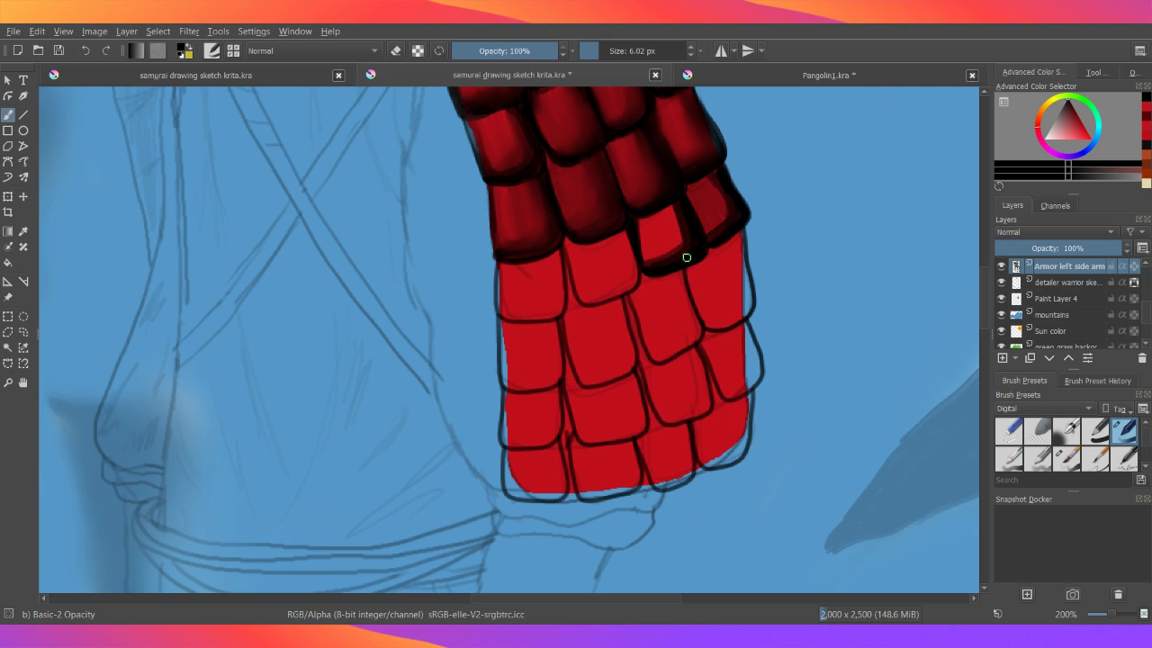
pyautogui.moveTo(674, 208)
pyautogui.mouseDown()
pyautogui.moveTo(677, 239)
pyautogui.moveTo(655, 239)
pyautogui.moveTo(664, 219)
pyautogui.moveTo(679, 239)
pyautogui.moveTo(650, 257)
pyautogui.mouseUp()
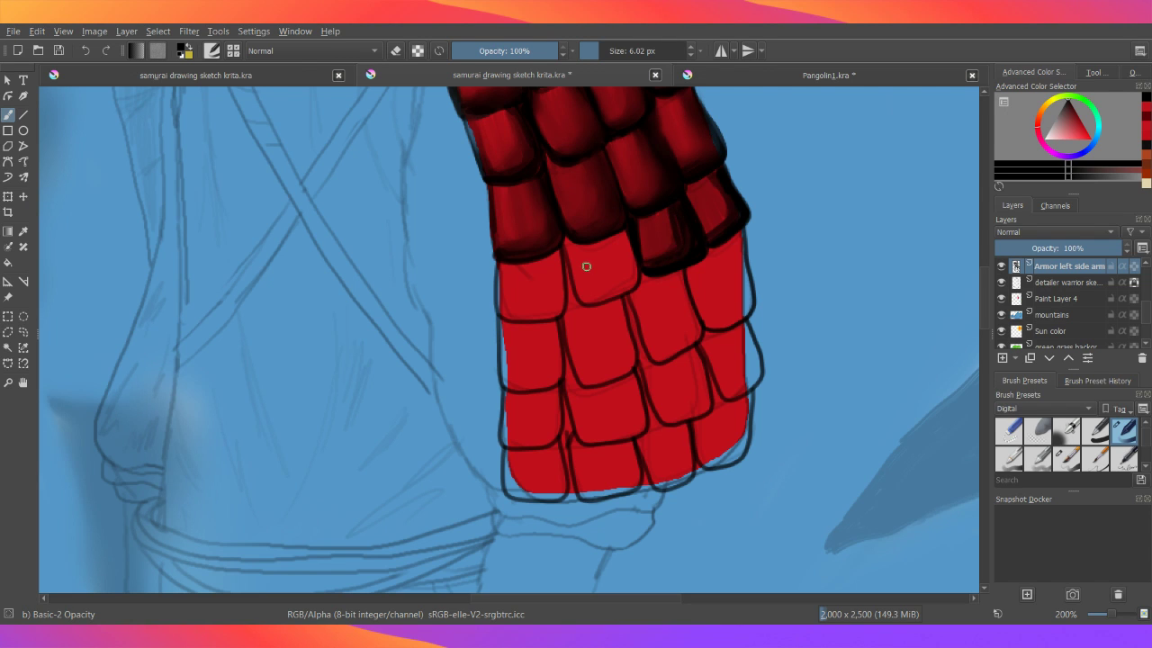
# - Darken the left edges and sides of the upper armor scales with short dark strokes
pyautogui.scroll(-2, 577, 256)
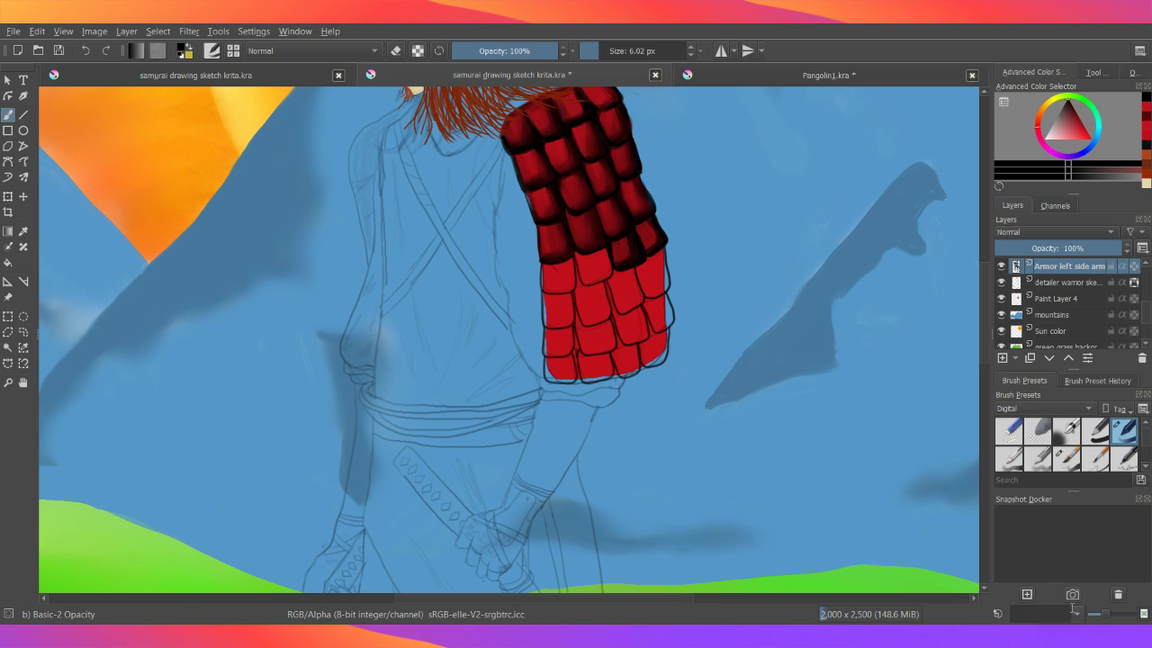
pyautogui.scroll(-2, 1109, 617)
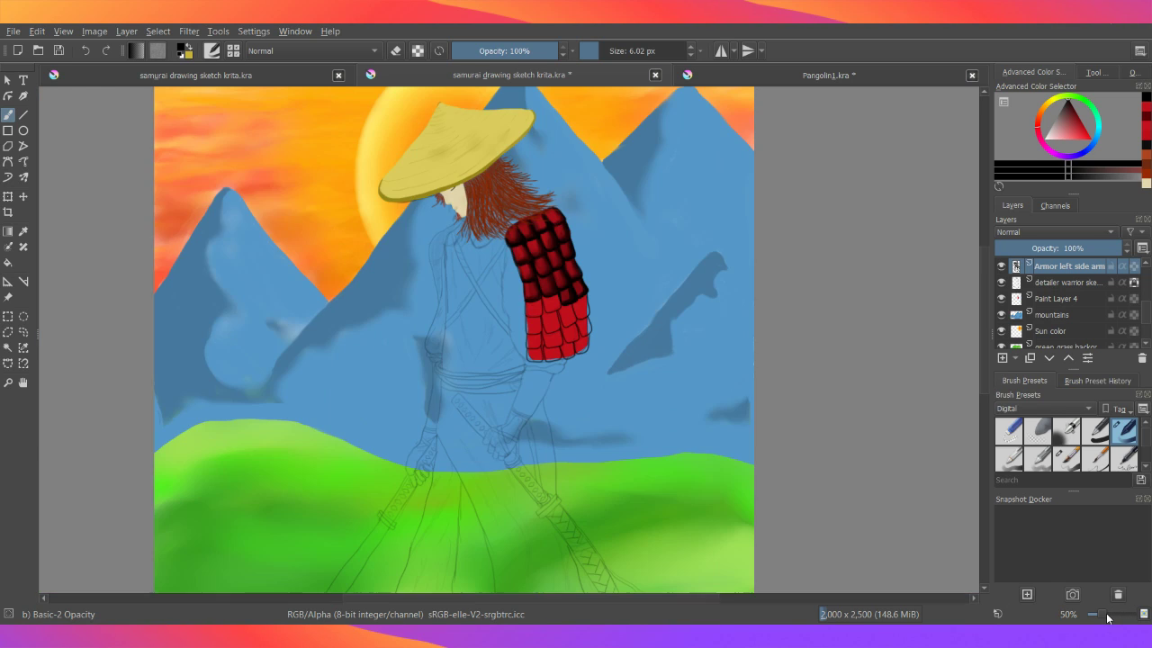
pyautogui.moveTo(1107, 617); pyautogui.dragTo(1116, 617)
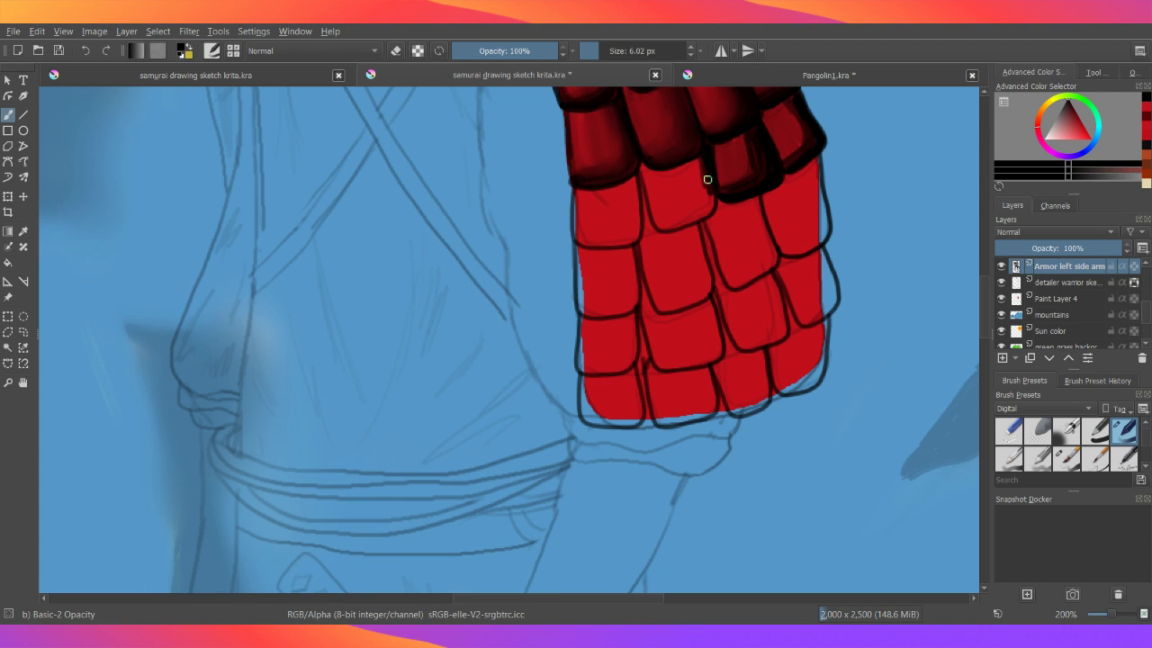
pyautogui.moveTo(699, 210); pyautogui.dragTo(668, 226)
pyautogui.moveTo(643, 171); pyautogui.dragTo(654, 219)
pyautogui.moveTo(700, 196); pyautogui.dragTo(698, 161)
pyautogui.moveTo(651, 167)
pyautogui.mouseDown()
pyautogui.moveTo(659, 220)
pyautogui.moveTo(657, 174)
pyautogui.moveTo(670, 173)
pyautogui.moveTo(677, 207)
pyautogui.mouseUp()
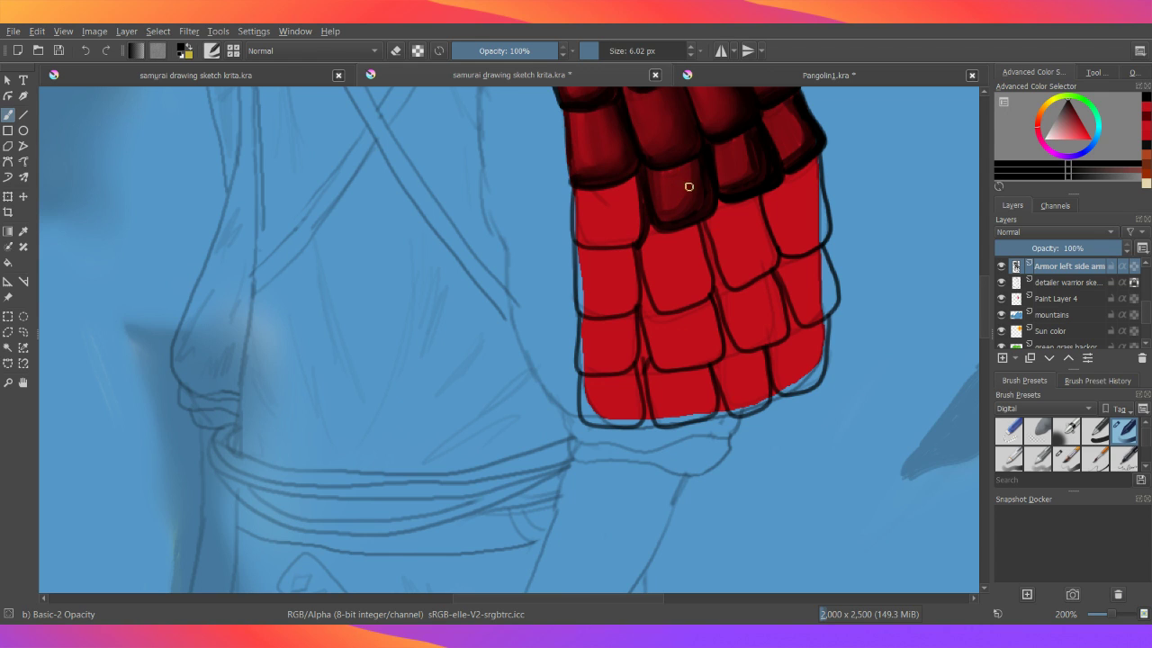
# - Deepen shadows along scale seams and bottom edges, then view the upper scales at 200%
pyautogui.scroll(1, 580, 221)
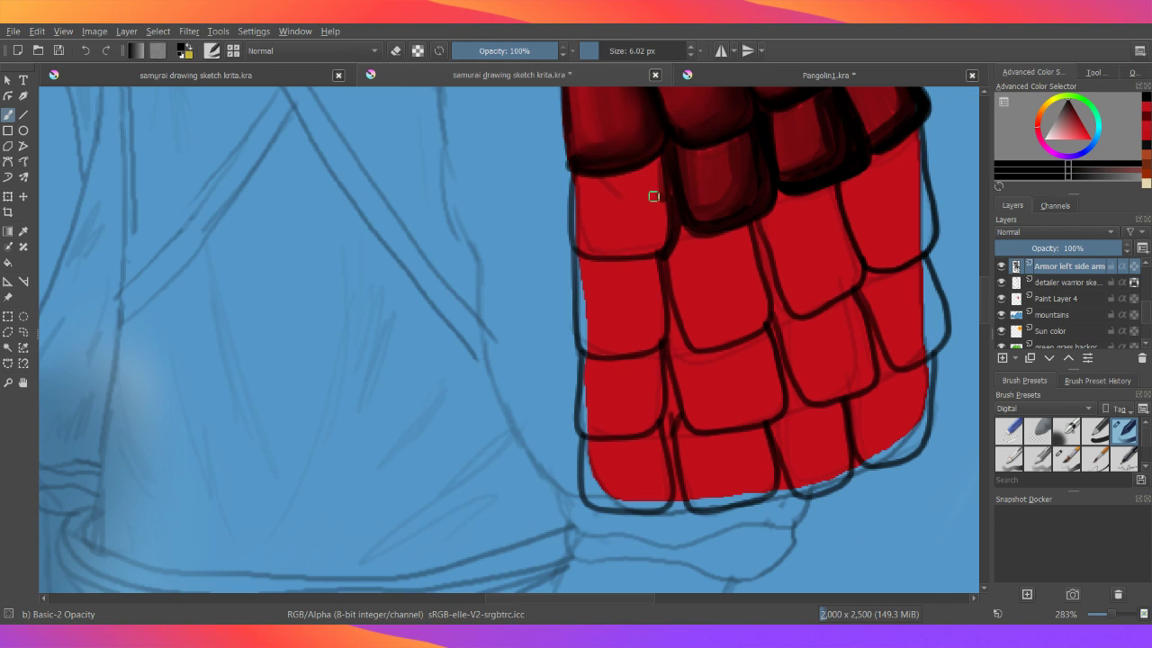
pyautogui.moveTo(665, 172)
pyautogui.mouseDown()
pyautogui.moveTo(666, 201)
pyautogui.moveTo(618, 249)
pyautogui.moveTo(589, 249)
pyautogui.moveTo(632, 252)
pyautogui.moveTo(660, 225)
pyautogui.moveTo(653, 158)
pyautogui.moveTo(674, 221)
pyautogui.moveTo(658, 201)
pyautogui.moveTo(624, 252)
pyautogui.moveTo(582, 246)
pyautogui.moveTo(620, 239)
pyautogui.moveTo(576, 185)
pyautogui.moveTo(576, 231)
pyautogui.moveTo(577, 180)
pyautogui.mouseUp()
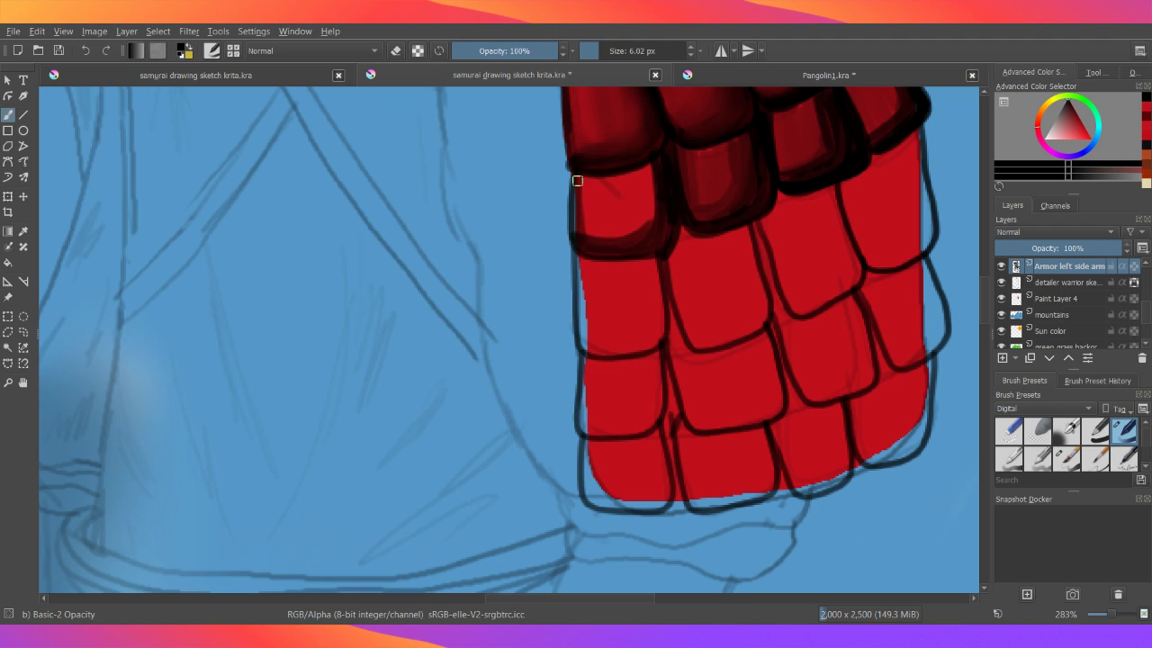
pyautogui.moveTo(576, 235)
pyautogui.mouseDown()
pyautogui.moveTo(573, 207)
pyautogui.moveTo(591, 231)
pyautogui.moveTo(579, 175)
pyautogui.moveTo(591, 224)
pyautogui.moveTo(651, 218)
pyautogui.moveTo(645, 185)
pyautogui.moveTo(653, 218)
pyautogui.mouseUp()
pyautogui.moveTo(663, 172)
pyautogui.mouseDown()
pyautogui.moveTo(667, 221)
pyautogui.moveTo(648, 242)
pyautogui.moveTo(587, 252)
pyautogui.mouseUp()
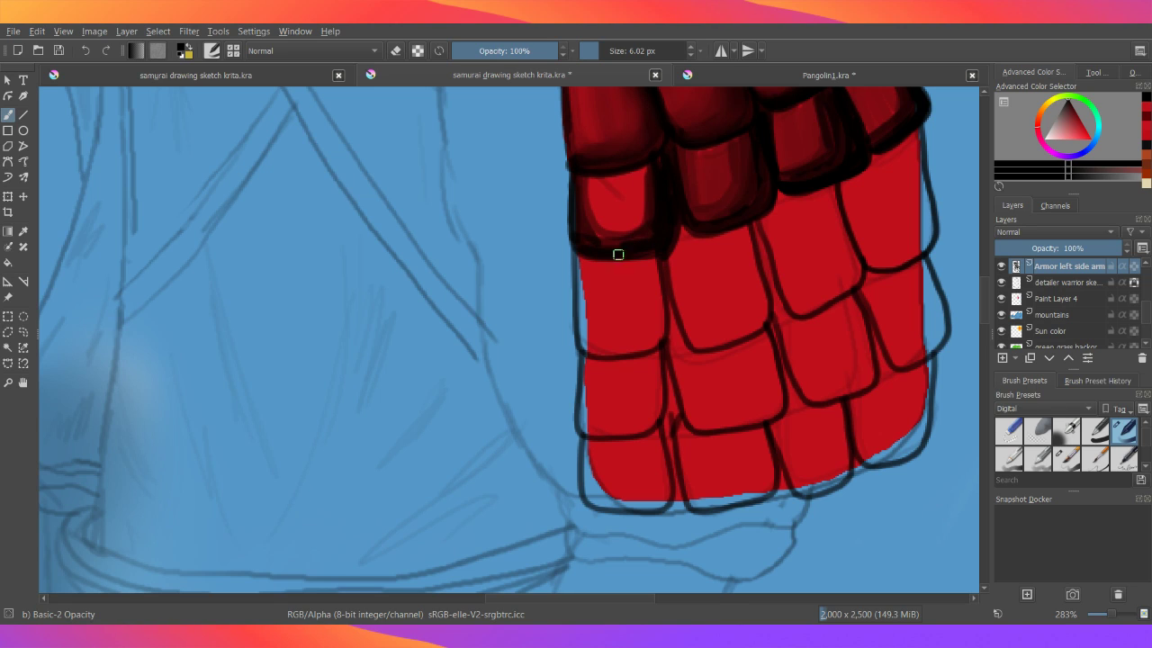
pyautogui.moveTo(661, 243)
pyautogui.mouseDown()
pyautogui.moveTo(622, 257)
pyautogui.moveTo(664, 253)
pyautogui.mouseUp()
pyautogui.moveTo(653, 186)
pyautogui.mouseDown()
pyautogui.moveTo(640, 213)
pyautogui.moveTo(617, 171)
pyautogui.moveTo(599, 183)
pyautogui.moveTo(595, 214)
pyautogui.mouseUp()
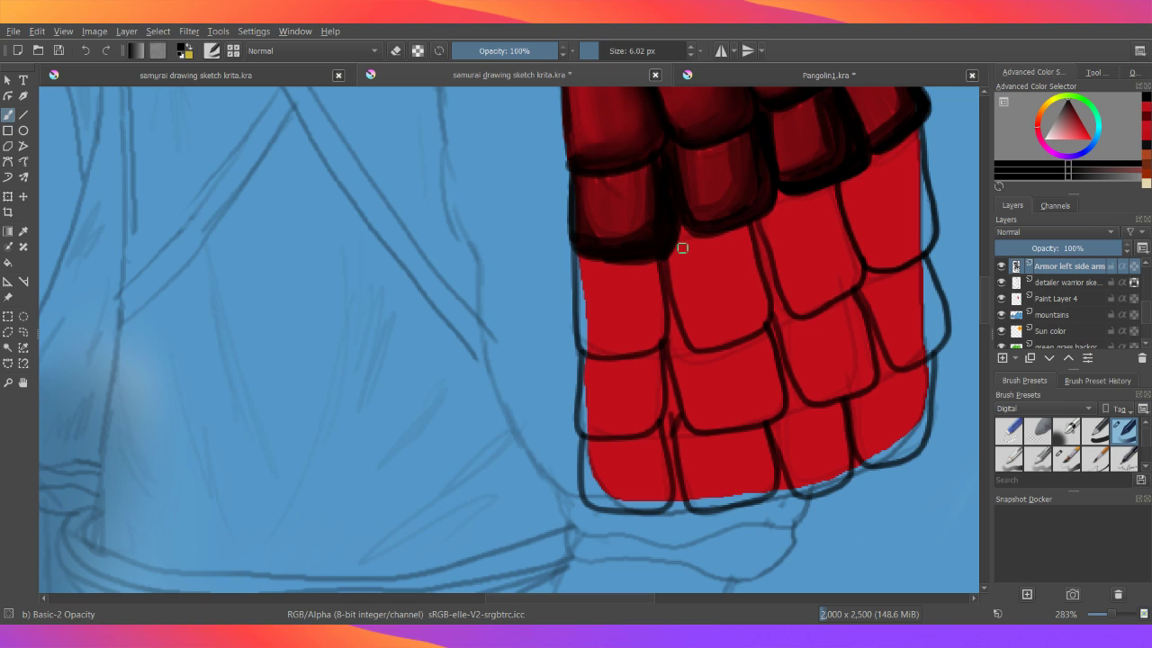
pyautogui.click(1112, 618)
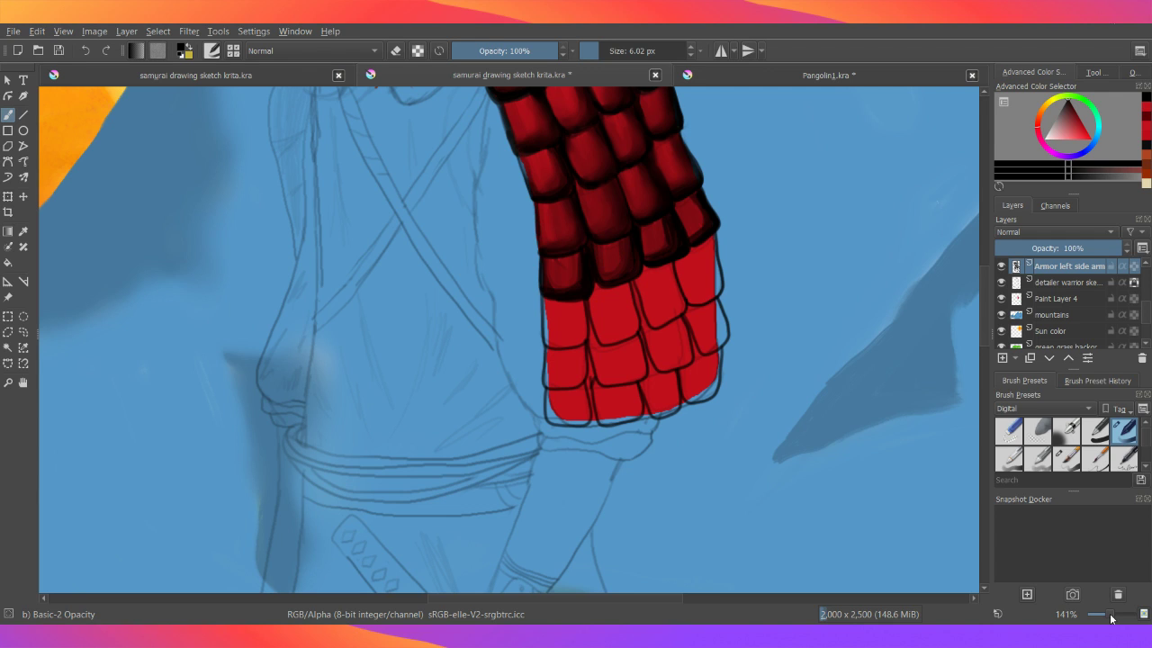
pyautogui.moveTo(1111, 618); pyautogui.dragTo(1113, 618)
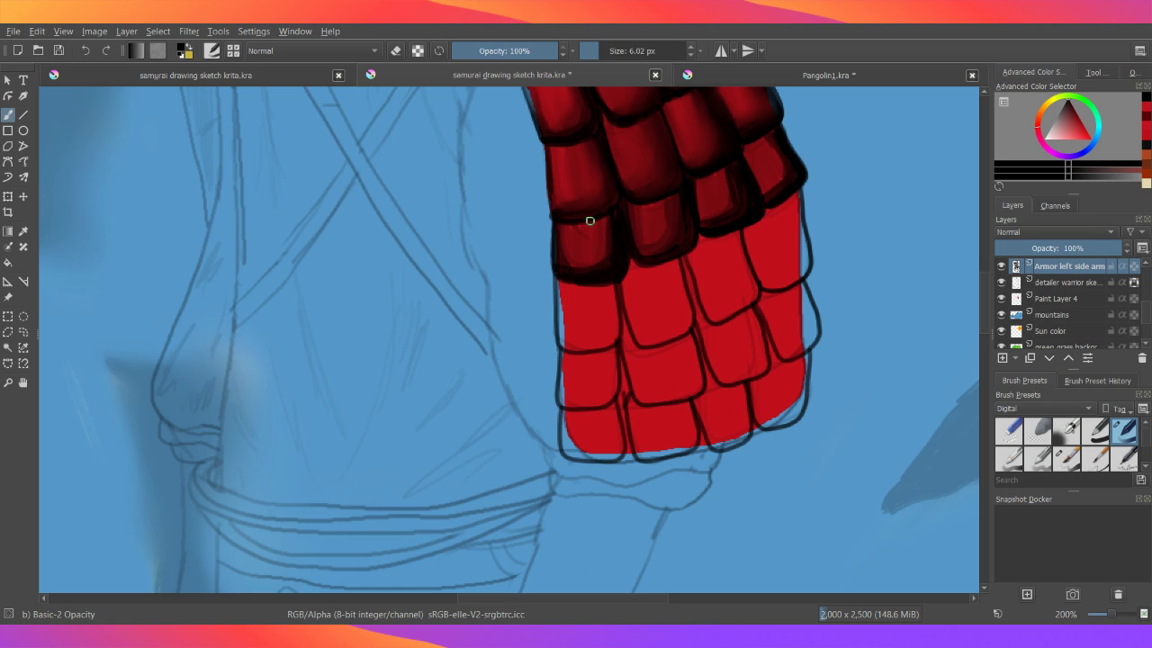
pyautogui.scroll(3, 612, 200)
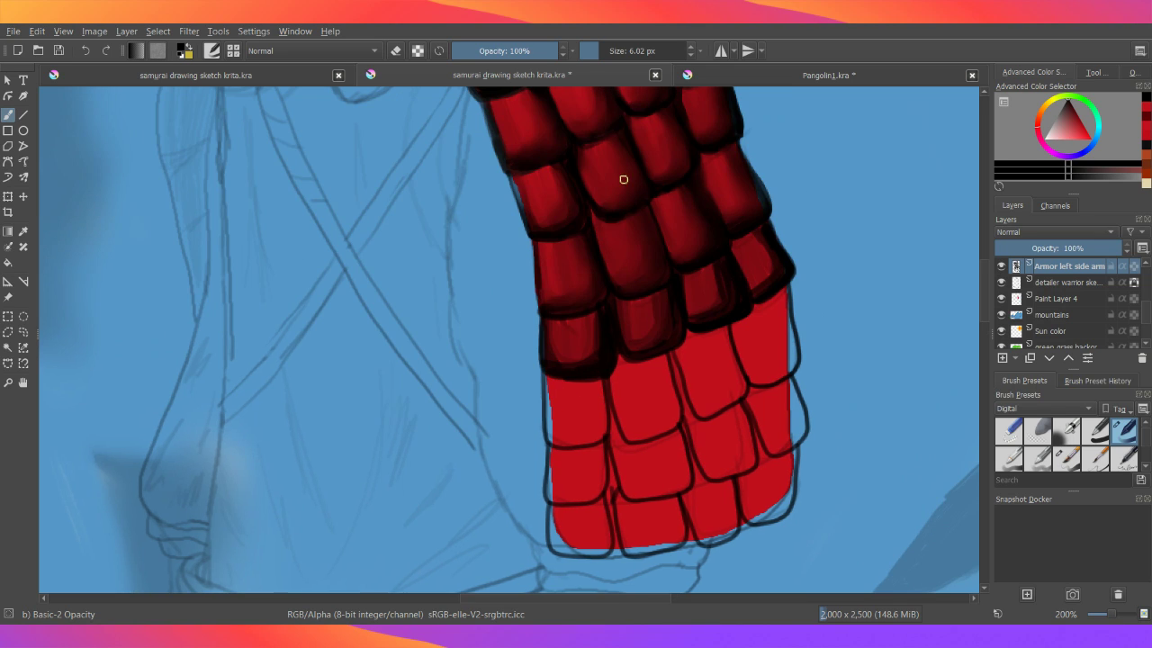
pyautogui.moveTo(613, 217); pyautogui.dragTo(570, 280)
pyautogui.moveTo(594, 223); pyautogui.dragTo(581, 258)
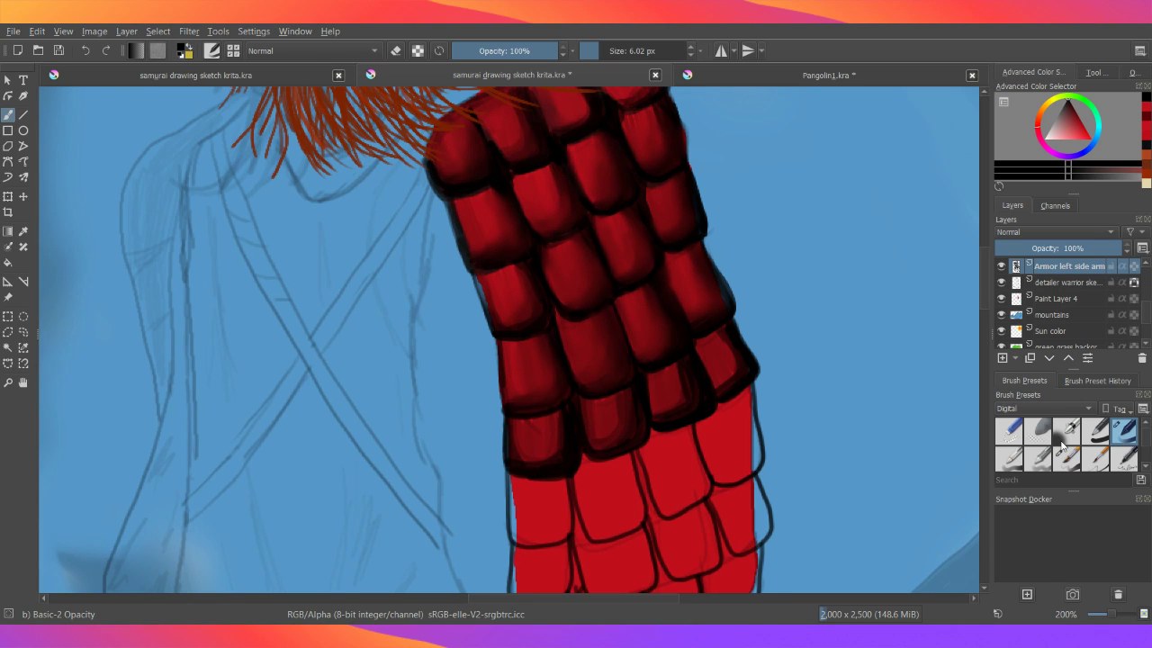
# - Select the Blender Blur preset from the My Favorites brush tag
pyautogui.click(1146, 467)
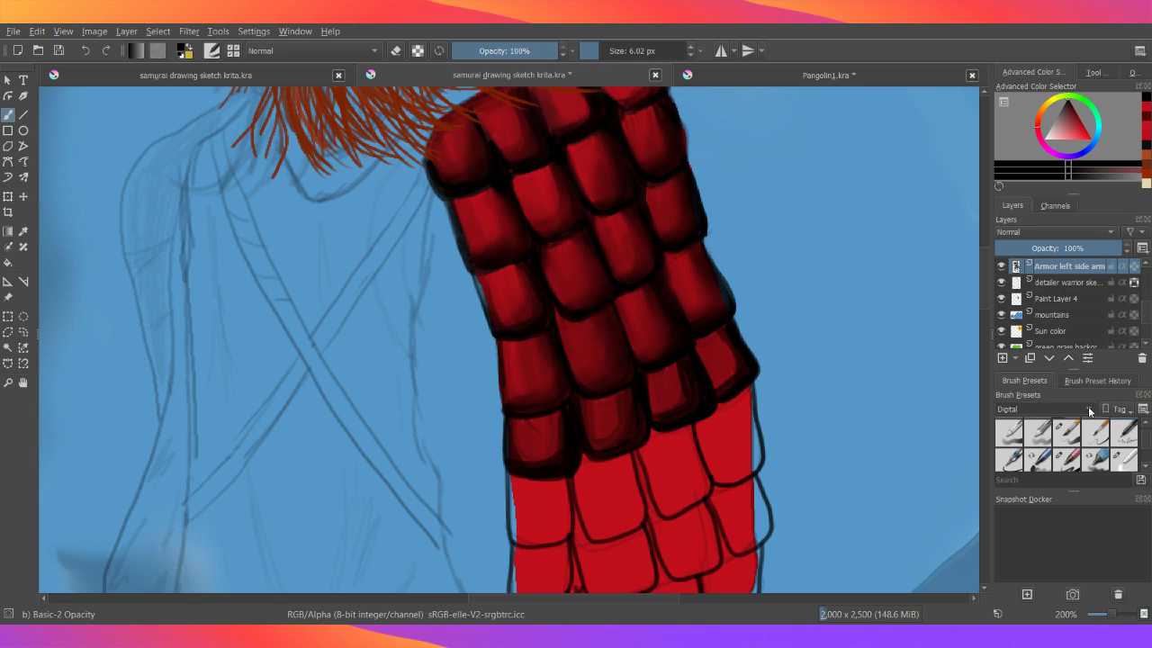
pyautogui.scroll(1, 1148, 435)
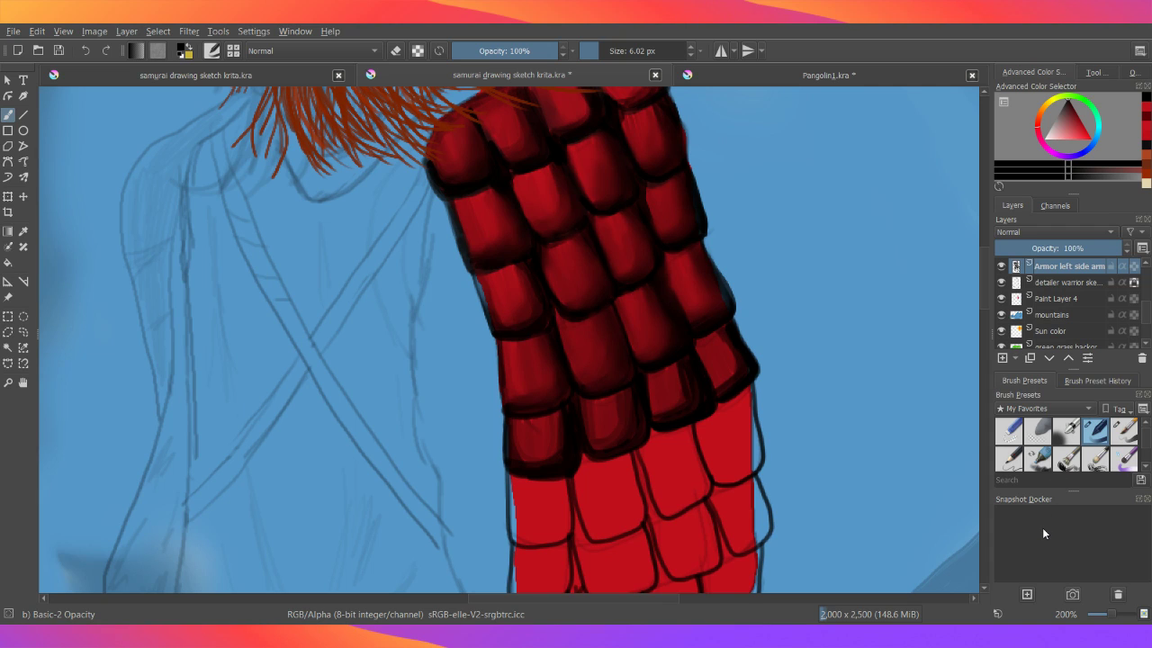
pyautogui.scroll(-1, 1147, 442)
pyautogui.scroll(1, 1146, 441)
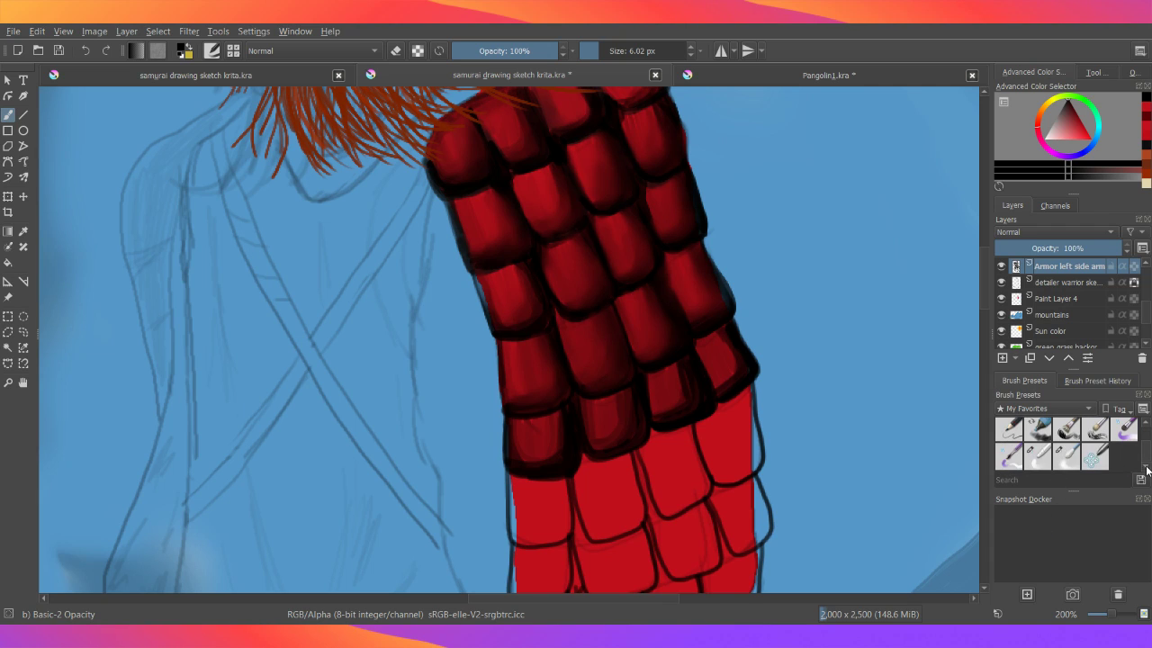
pyautogui.click(1144, 465)
pyautogui.click(1143, 420)
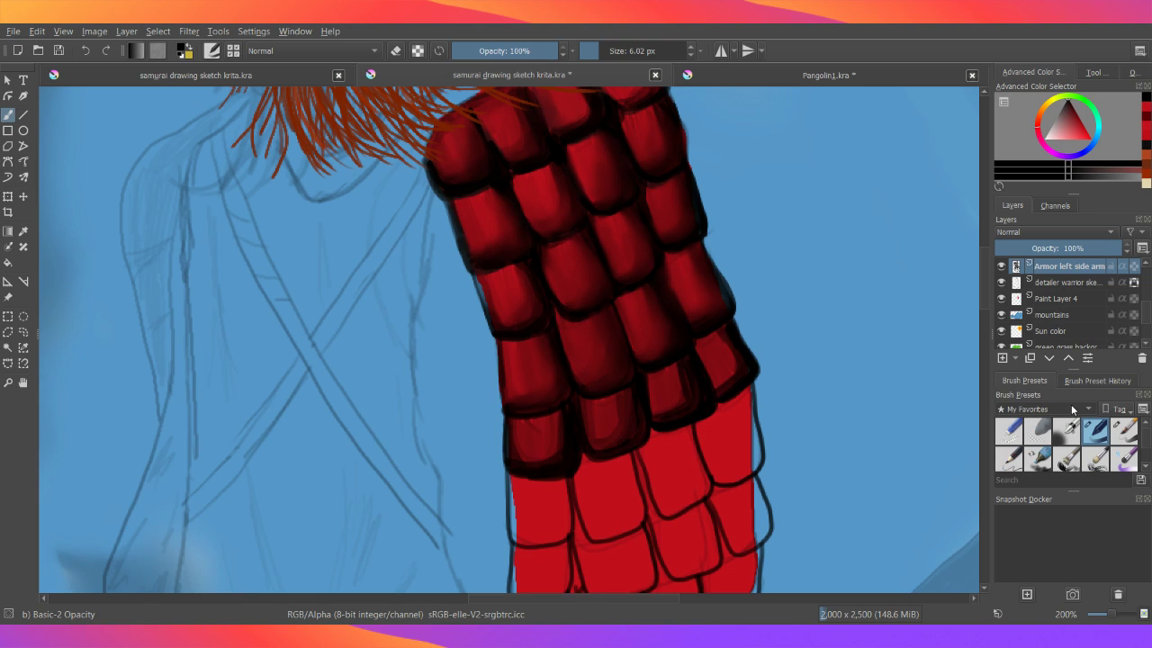
pyautogui.press('Down')
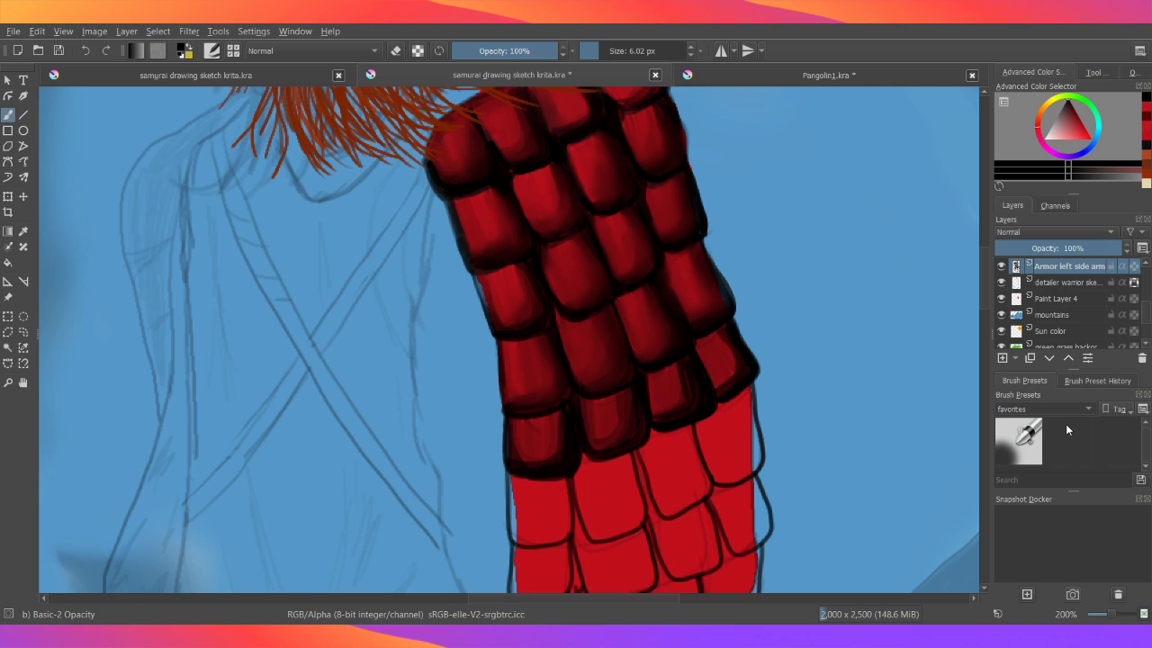
pyautogui.press('Up')
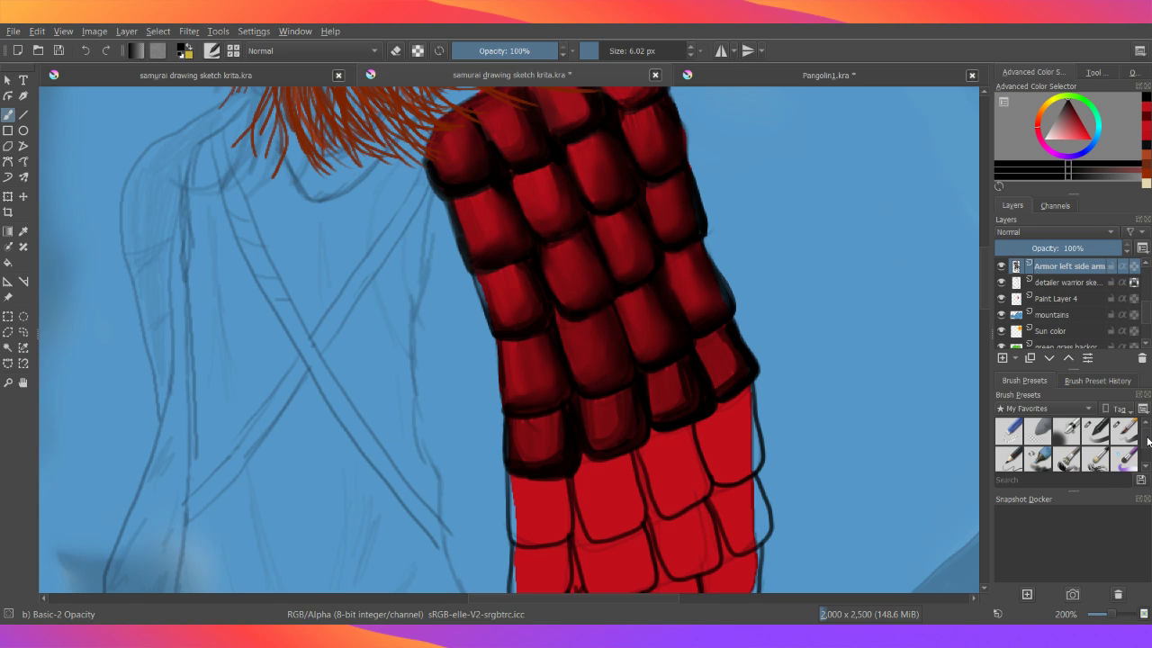
pyautogui.scroll(-2, 1147, 441)
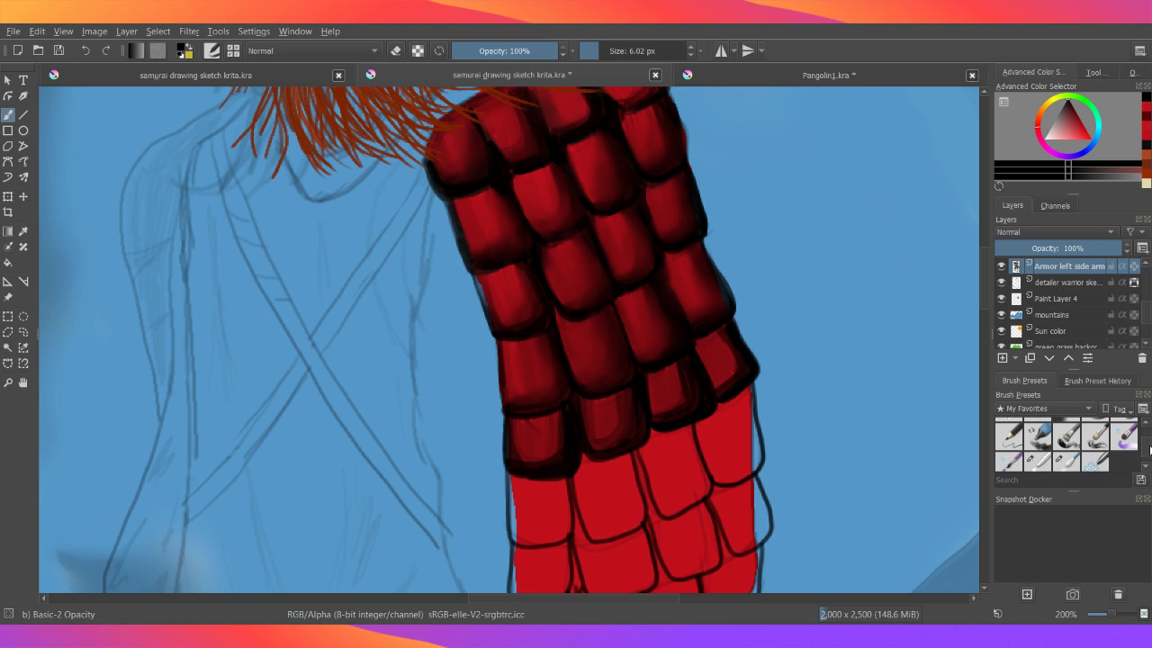
pyautogui.click(1068, 460)
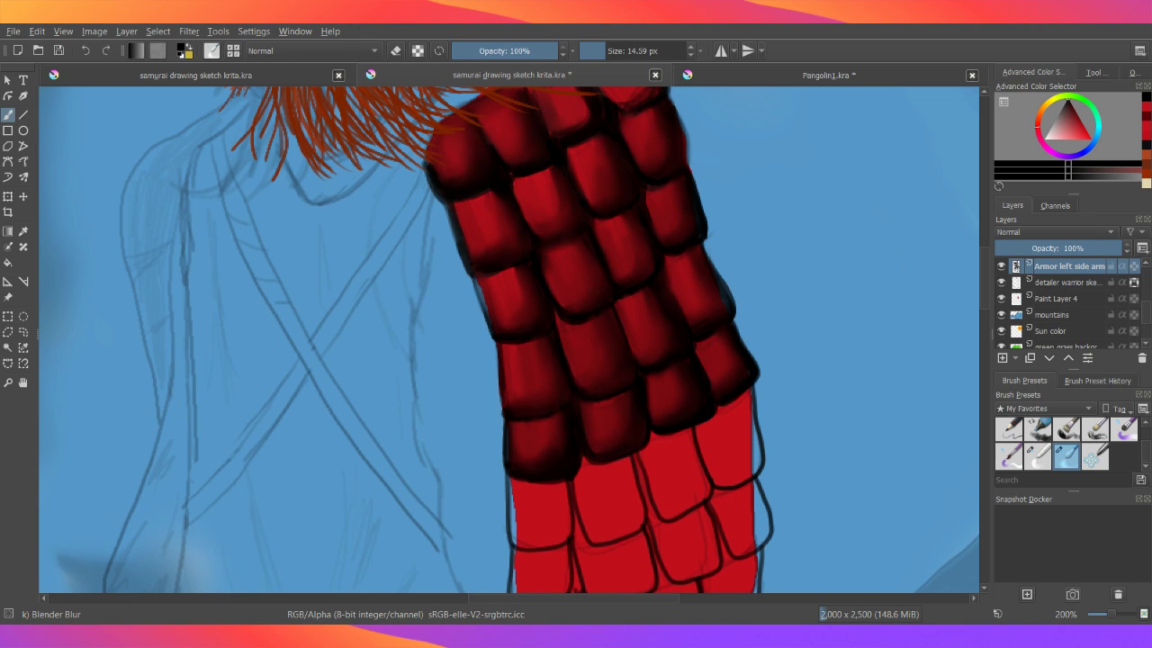
# - Pan the canvas to bring the top of the armor near the hair into view
pyautogui.moveTo(623, 198); pyautogui.dragTo(607, 259)
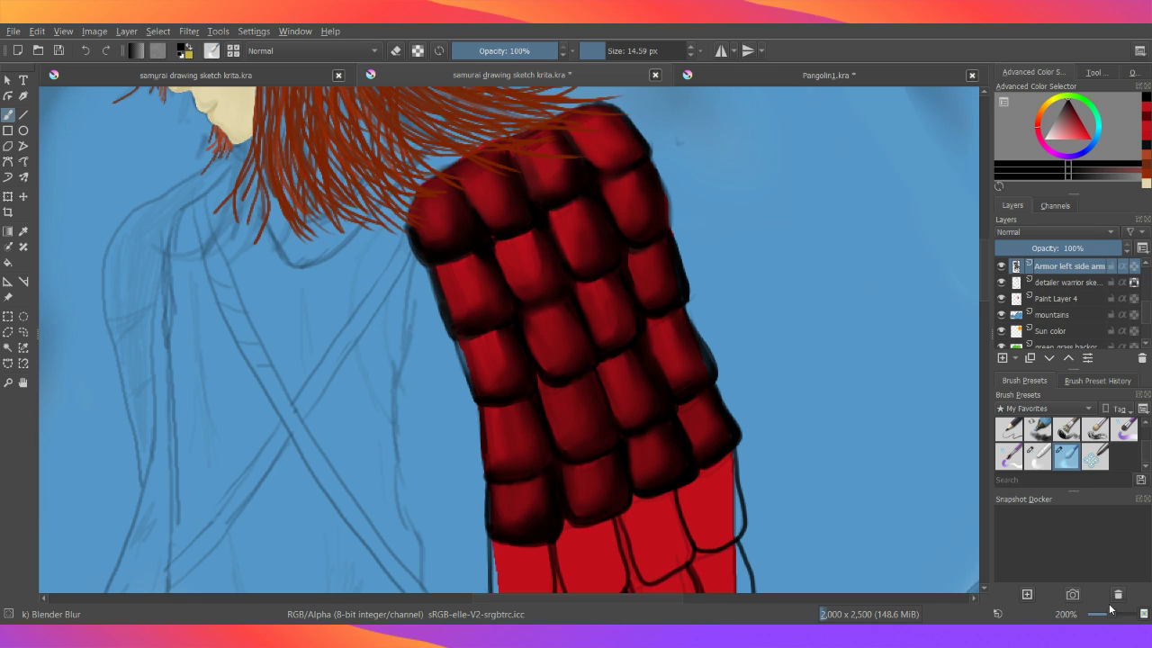
# - Scroll around the canvas to review the whole samurai painting
pyautogui.scroll(-3, 1112, 617)
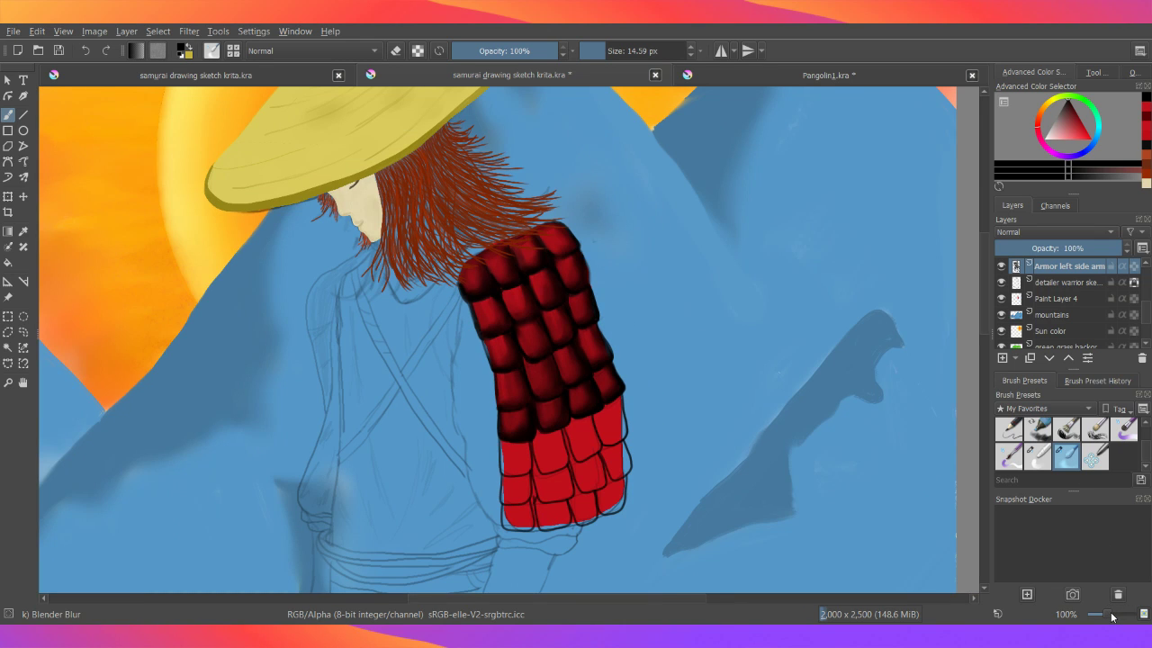
pyautogui.scroll(-2, 1112, 617)
pyautogui.scroll(-2, 1105, 617)
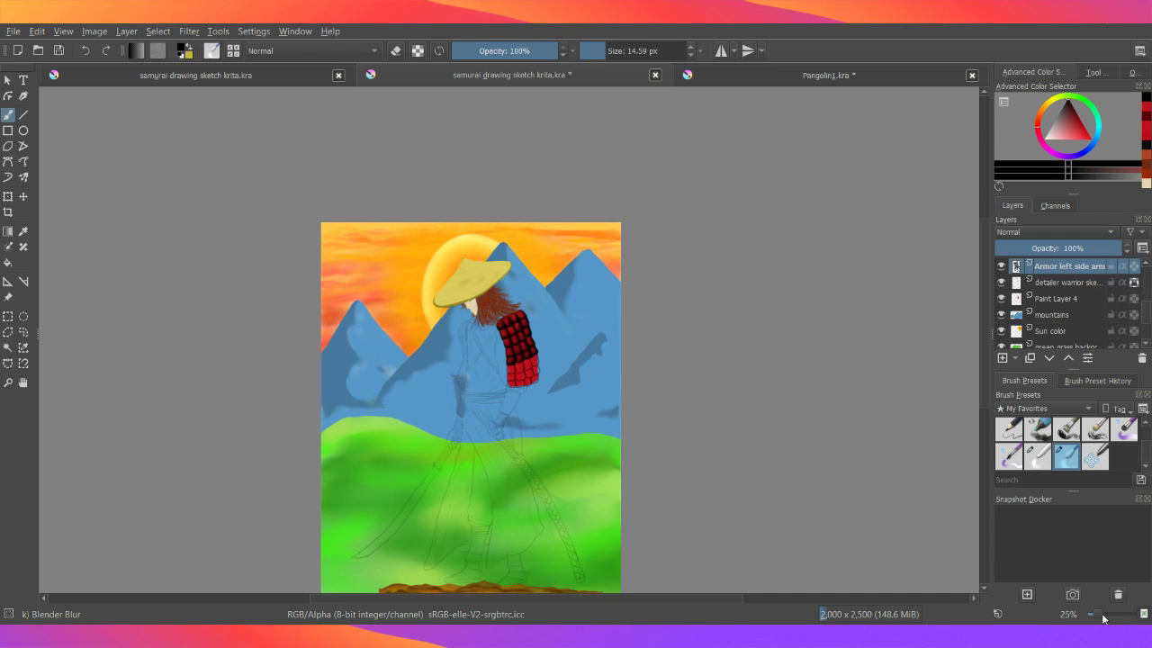
pyautogui.scroll(1, 1105, 617)
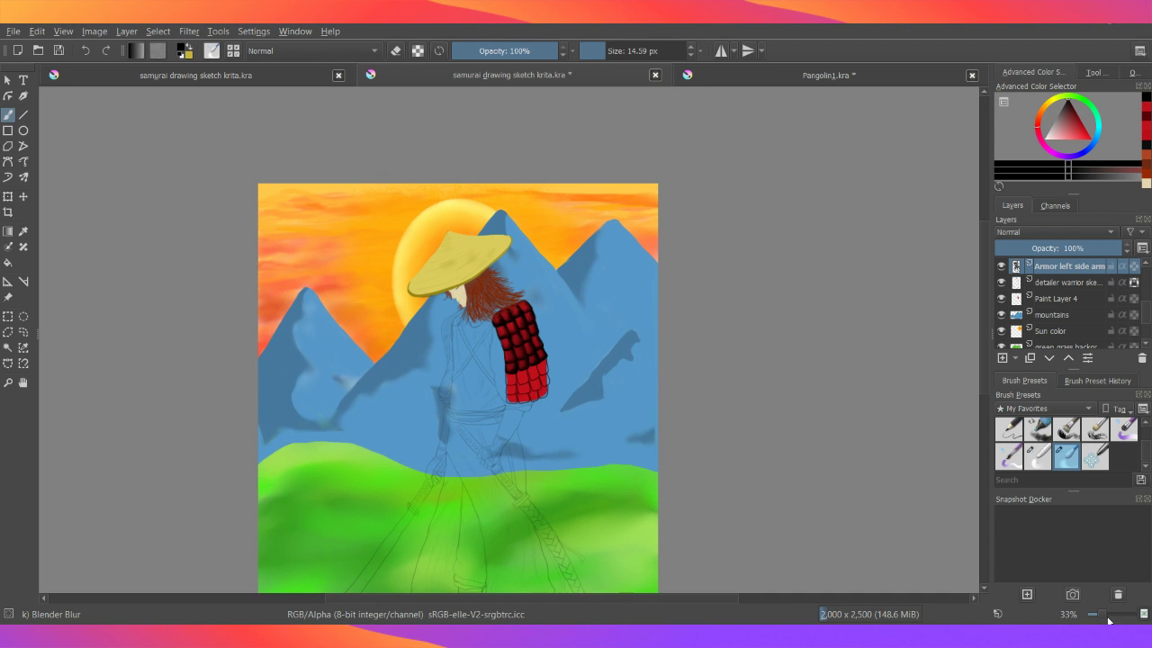
pyautogui.scroll(1, 1107, 620)
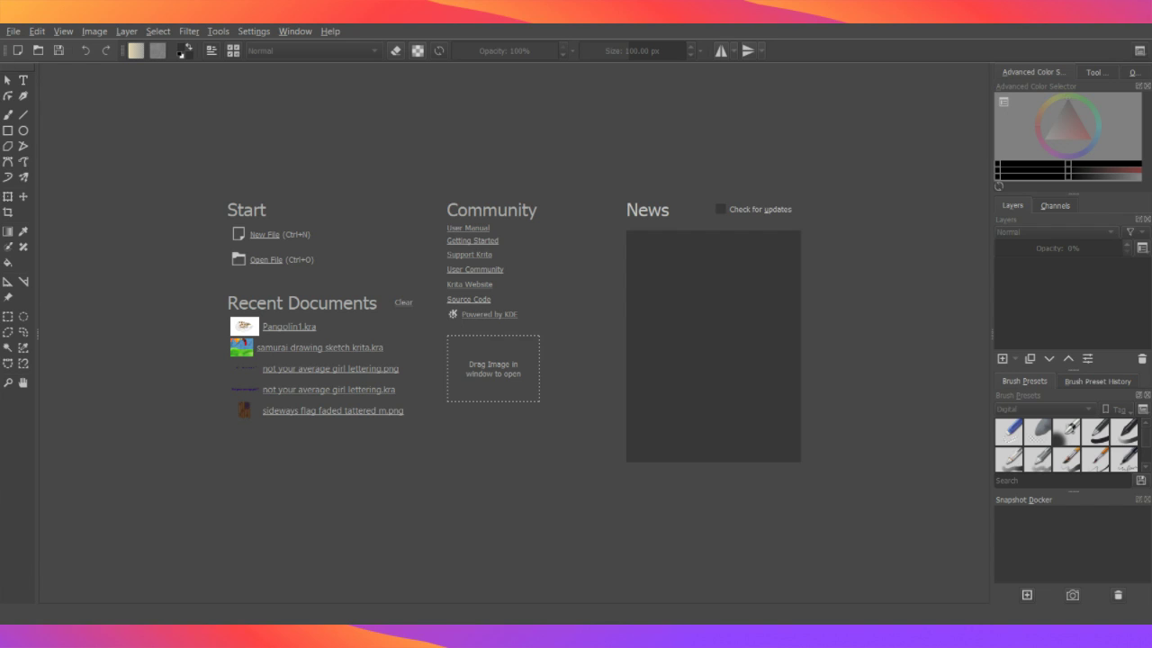
# - Open samurai drawing sketch krita.kra from the recent files list and save it
pyautogui.click(13, 31)
pyautogui.click(307, 347)
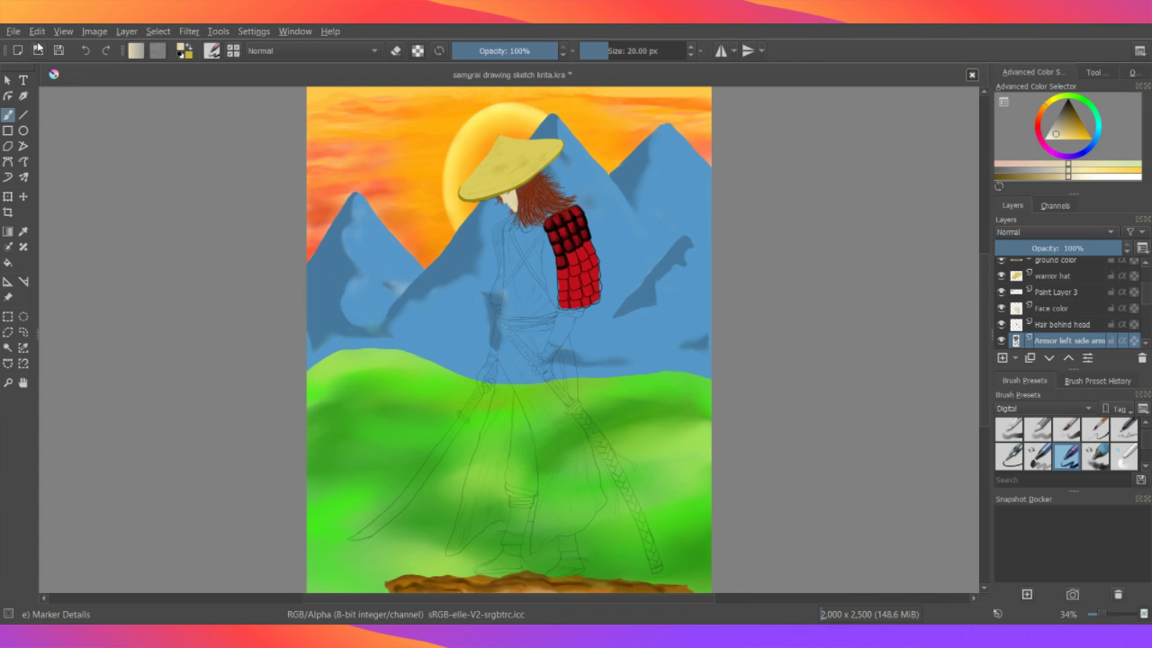
pyautogui.click(56, 52)
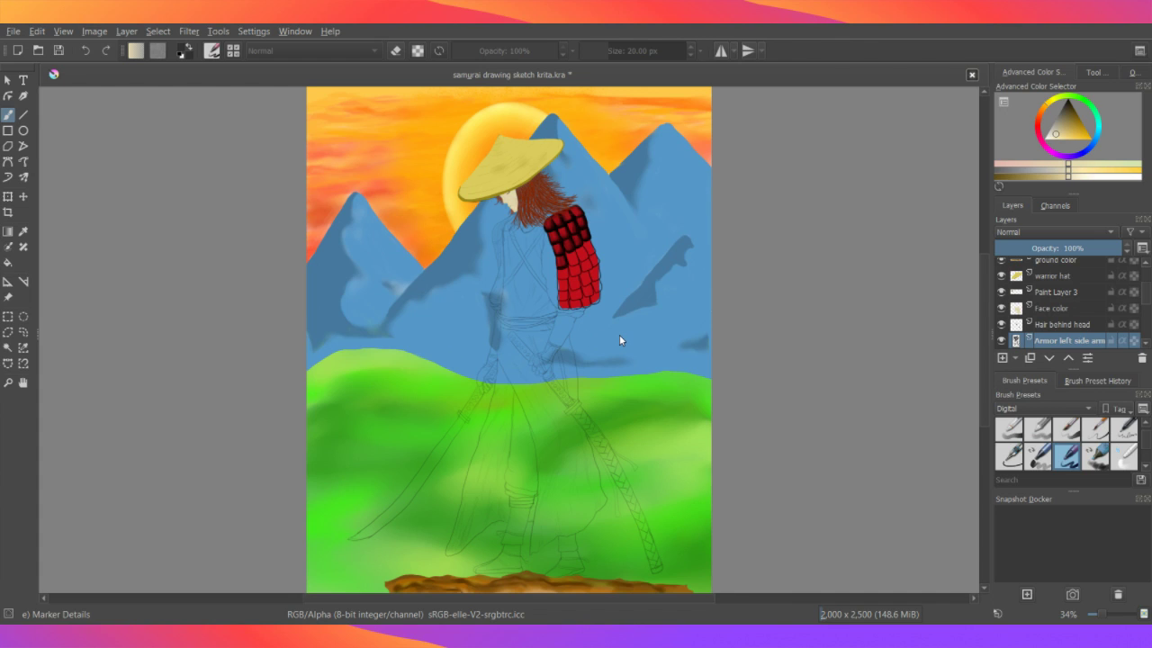
# - Save samurai drawing sketch krita.kra with Ctrl+S
pyautogui.hotkey('ctrl', 's')
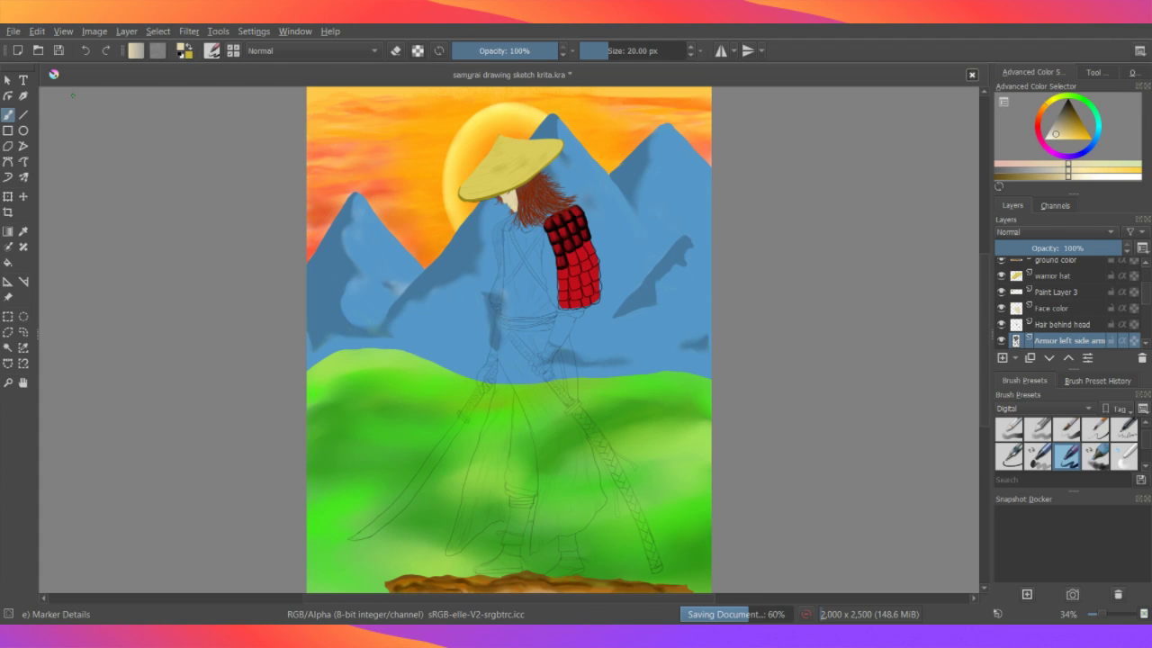